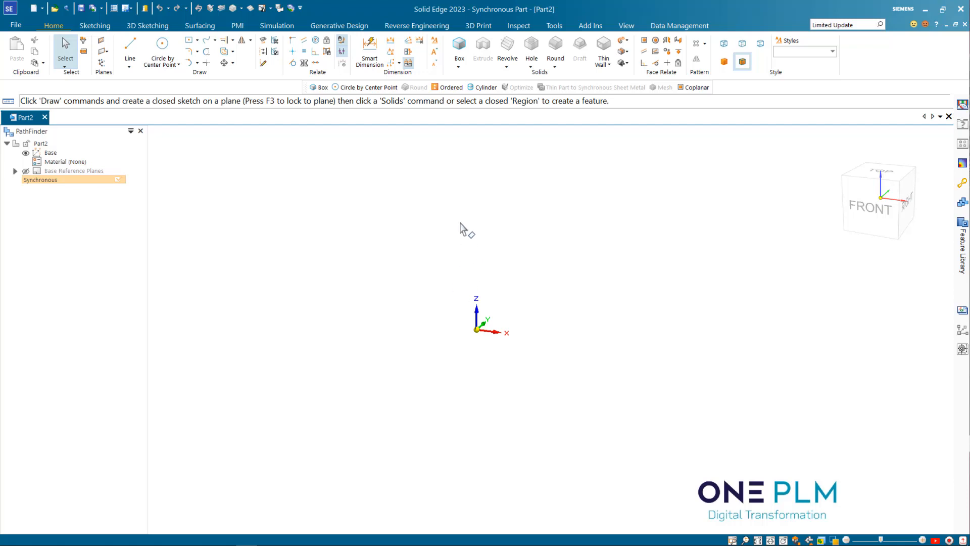
Switch the part to the Ordered environment and start a sketch on the Top reference plane
{"action": "left_click", "coordinate": [448, 87]}
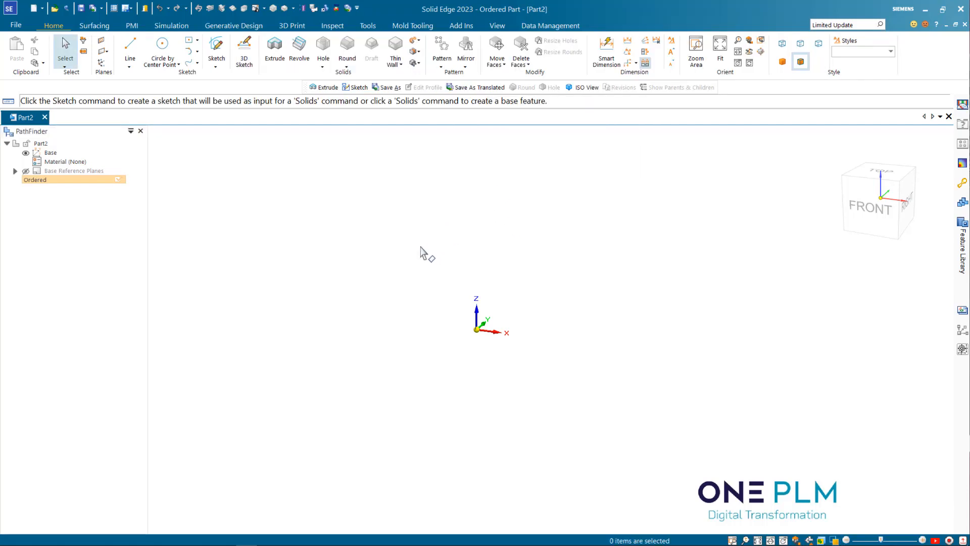
{"action": "left_click", "coordinate": [216, 46]}
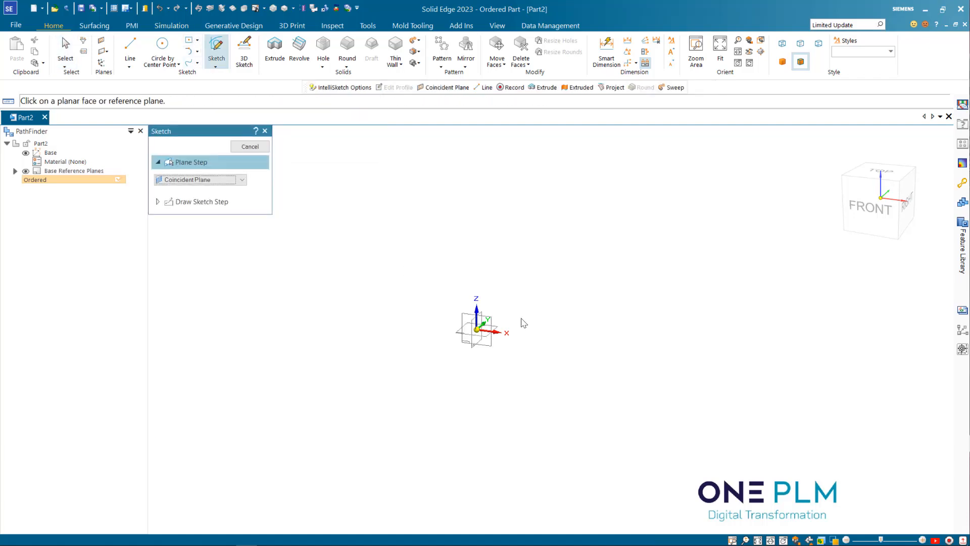
{"action": "scroll", "coordinate": [495, 334], "scroll_direction": "up", "scroll_amount": 5}
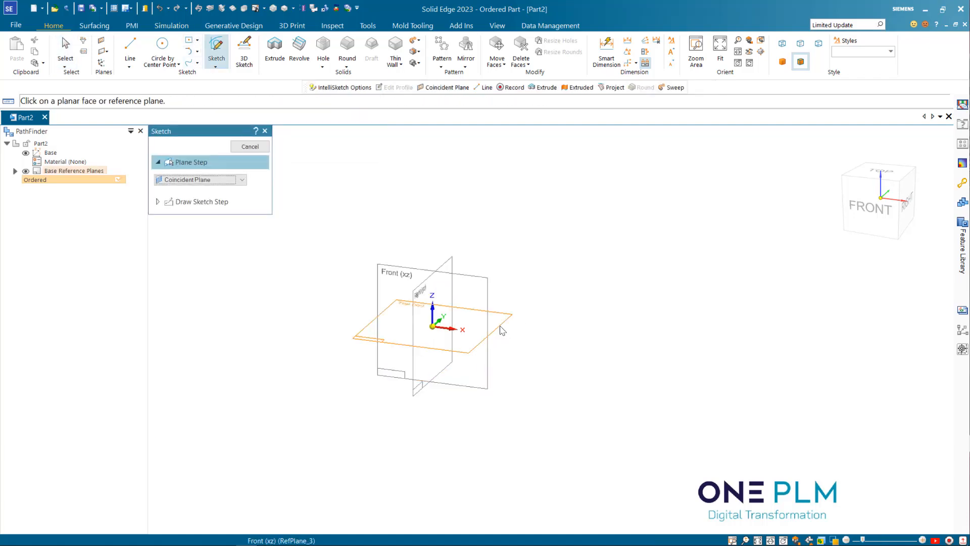
{"action": "left_click", "coordinate": [503, 327]}
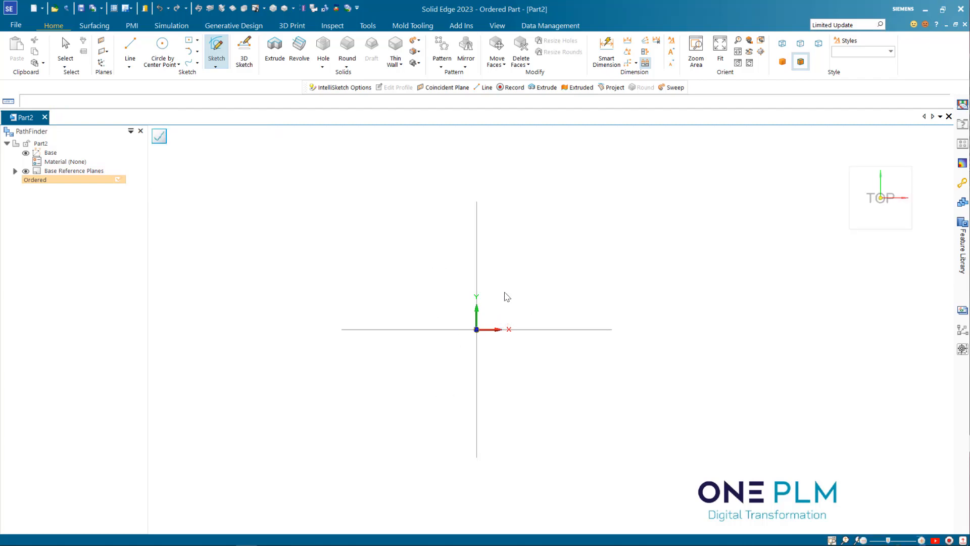
Draw an eight-sided polygon by midpoint, centred on the origin, with a midpoint distance of about 31 mm at 90°
{"action": "key", "text": "l"}
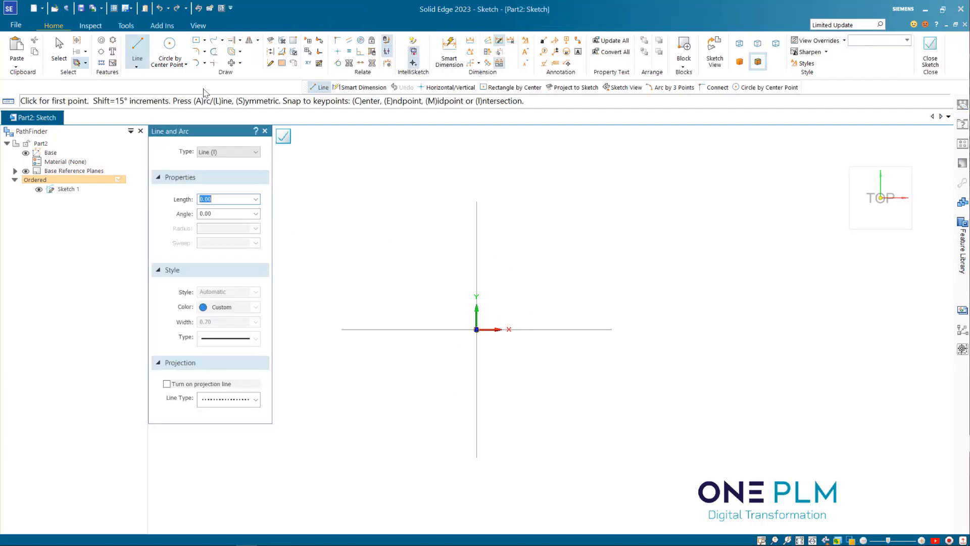
{"action": "left_click", "coordinate": [205, 42]}
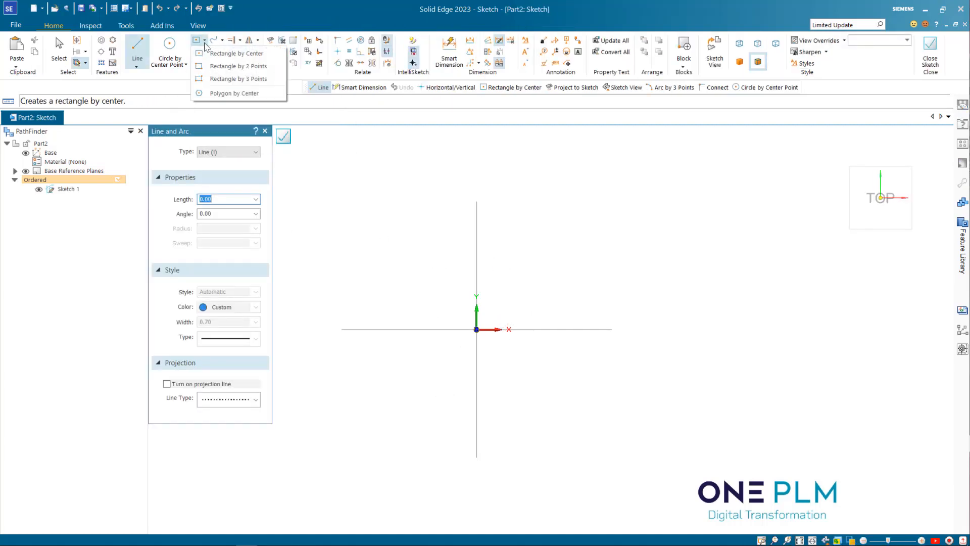
{"action": "left_click", "coordinate": [226, 94]}
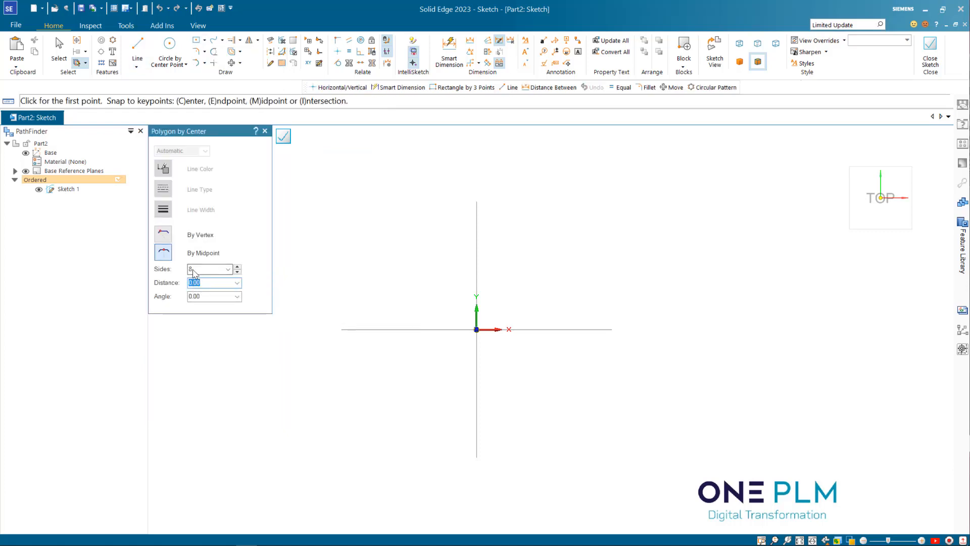
{"action": "left_click", "coordinate": [476, 328]}
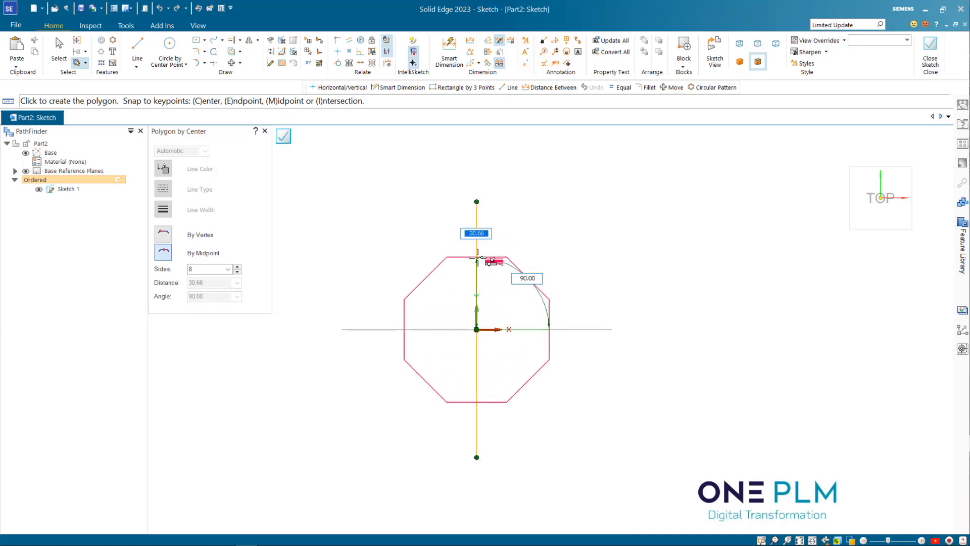
{"action": "left_click", "coordinate": [477, 258]}
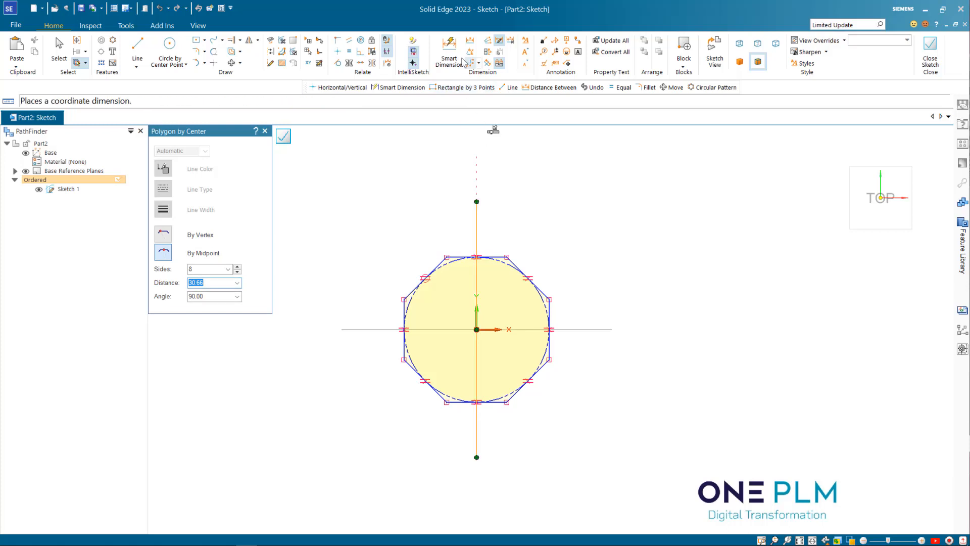
Dimension the octagon's inscribed construction circle and set its diameter to 150 mm
{"action": "left_click", "coordinate": [449, 44]}
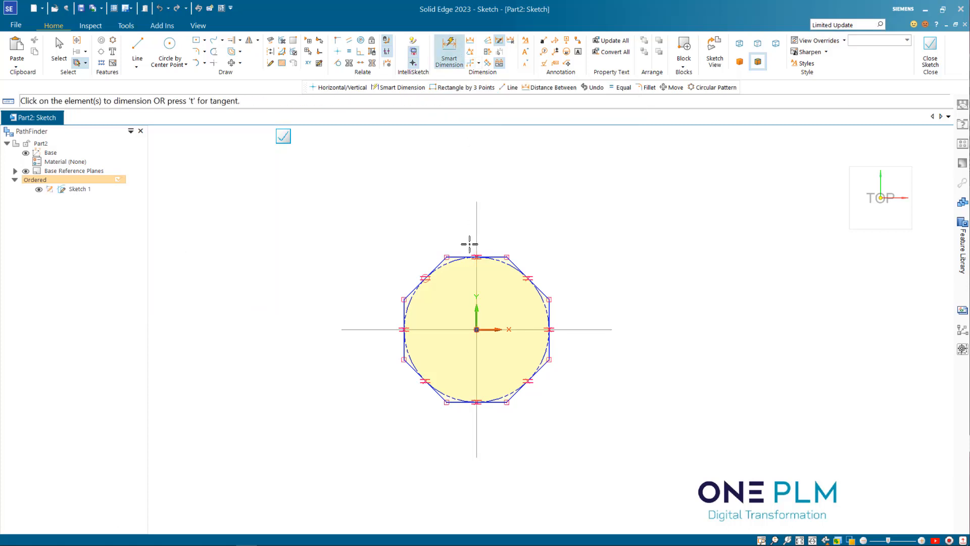
{"action": "left_click", "coordinate": [448, 262]}
{"action": "left_click", "coordinate": [415, 250]}
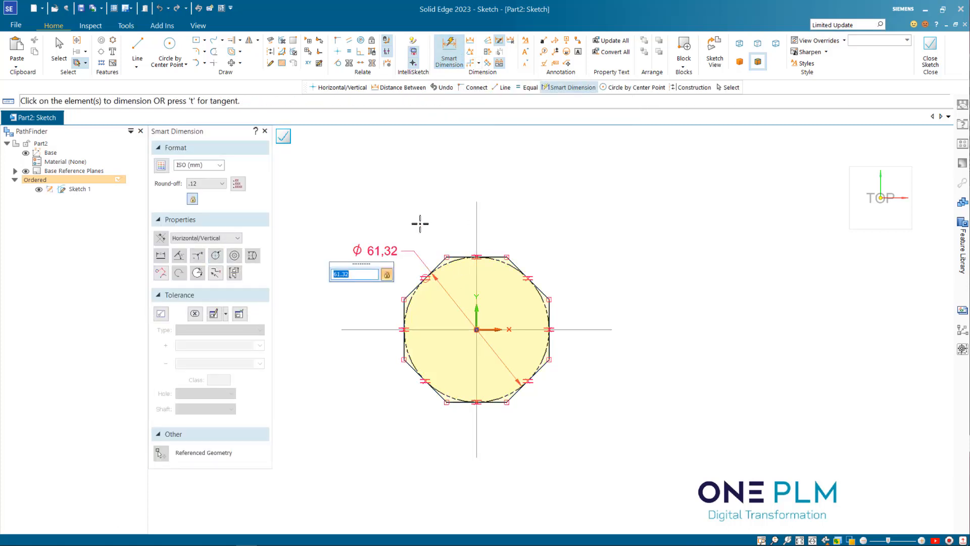
{"action": "type", "text": "150"}
{"action": "key", "text": "Return"}
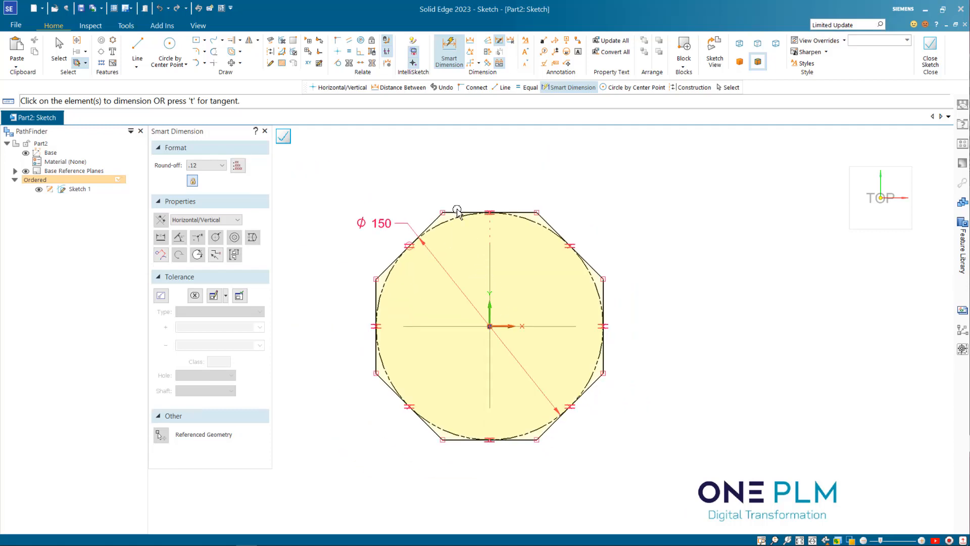
{"action": "key", "text": "Escape"}
Close and finish the octagon sketch, leaving the Sketch command
{"action": "left_click", "coordinate": [338, 53]}
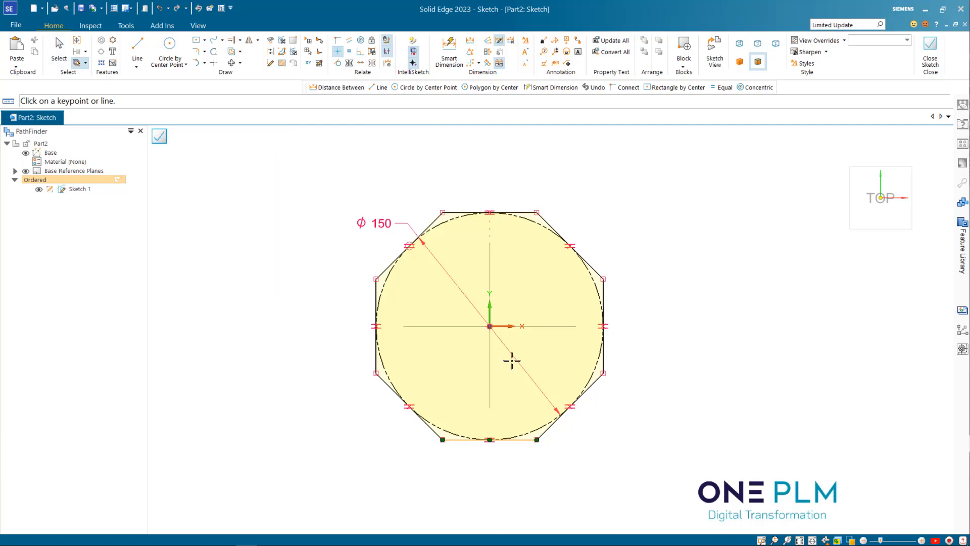
{"action": "key", "text": "Escape"}
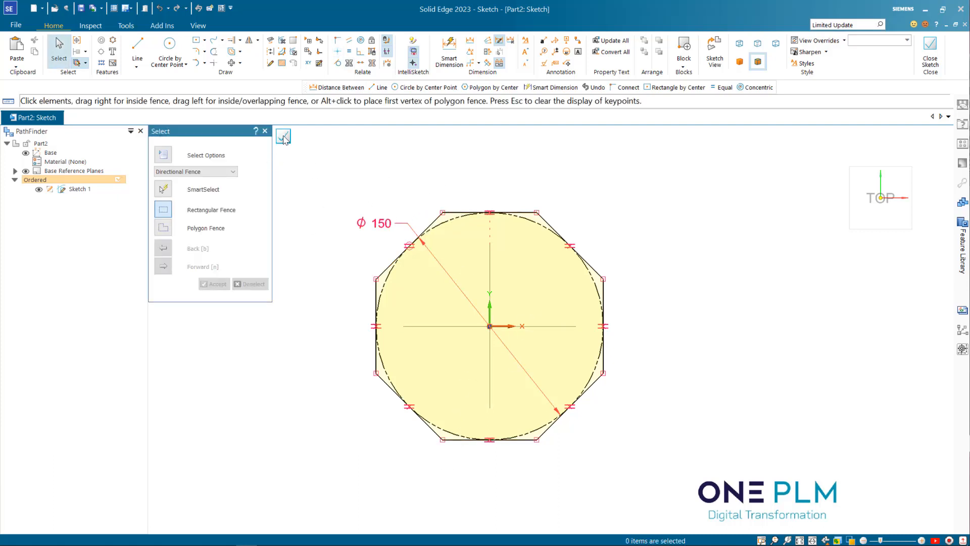
{"action": "left_click", "coordinate": [284, 137]}
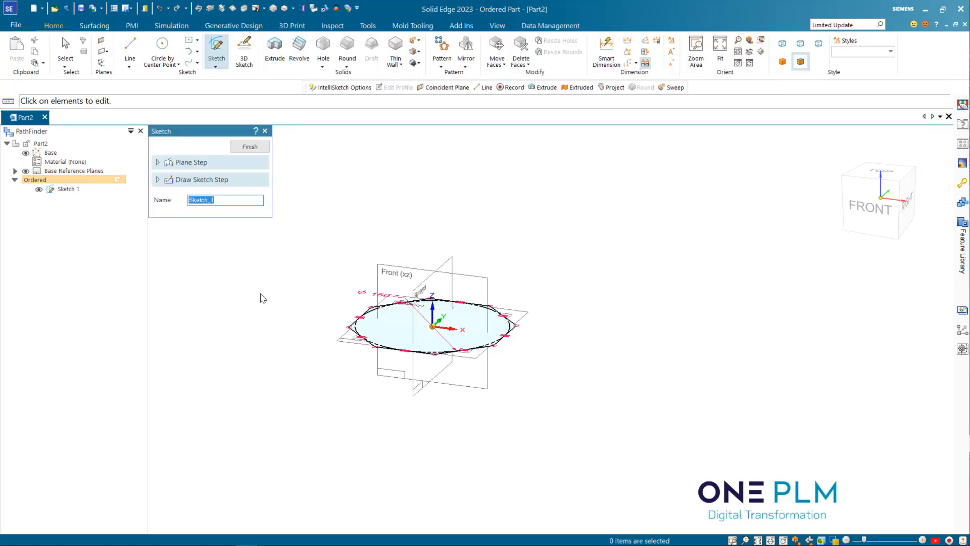
{"action": "left_click", "coordinate": [258, 147]}
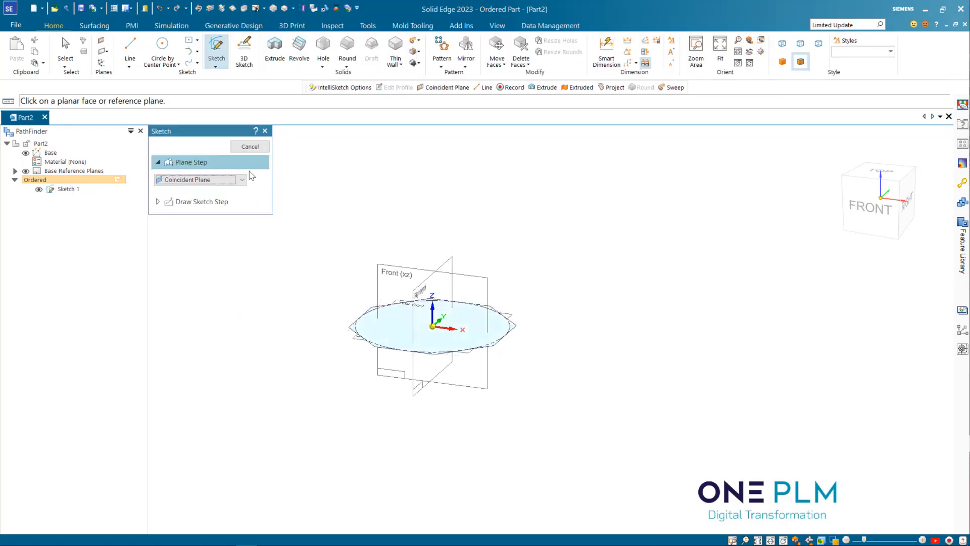
{"action": "left_click", "coordinate": [250, 147]}
{"action": "scroll", "coordinate": [305, 259], "scroll_direction": "up", "scroll_amount": 2}
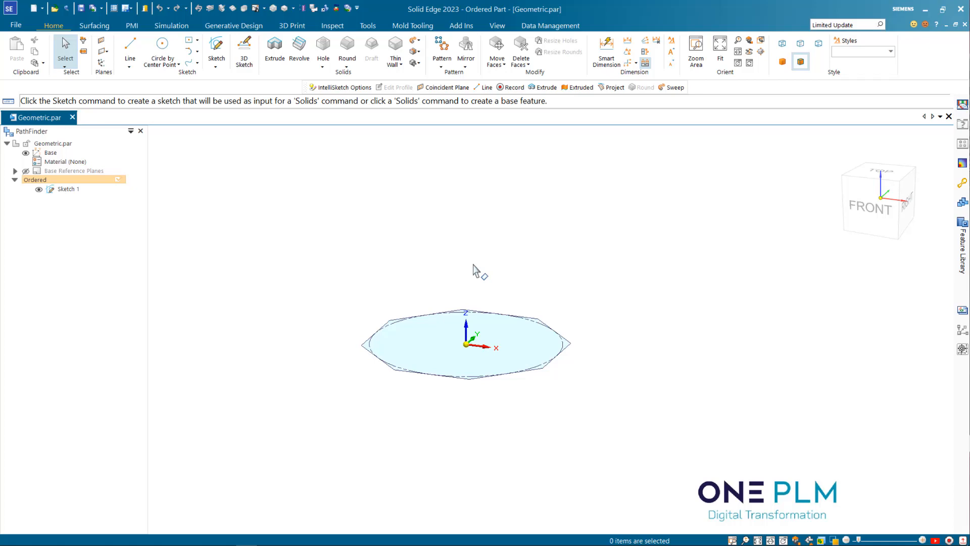
{"action": "middle_click_drag", "start_coordinate": [470, 264], "coordinate": [473, 272]}
{"action": "scroll", "coordinate": [473, 272], "scroll_direction": "down", "scroll_amount": 2}
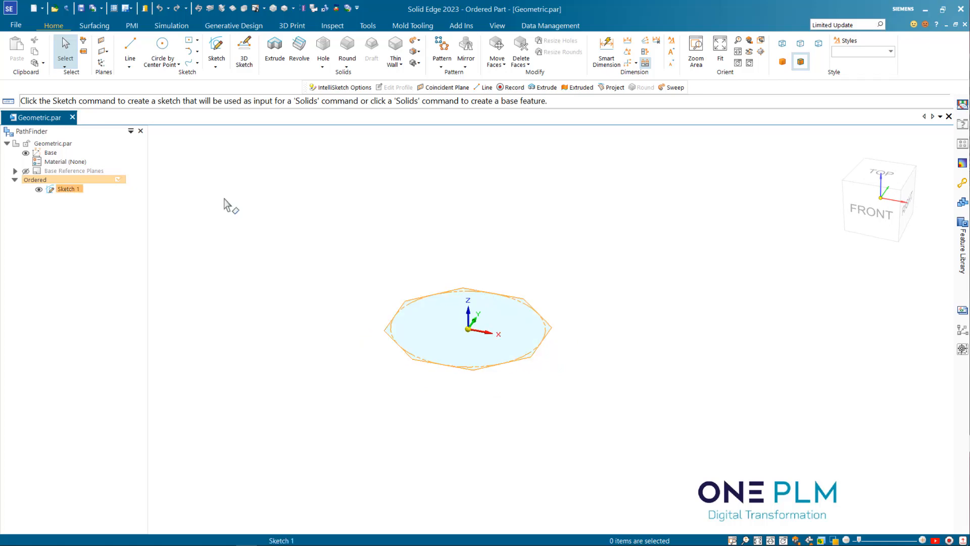
{"action": "left_click", "coordinate": [108, 54]}
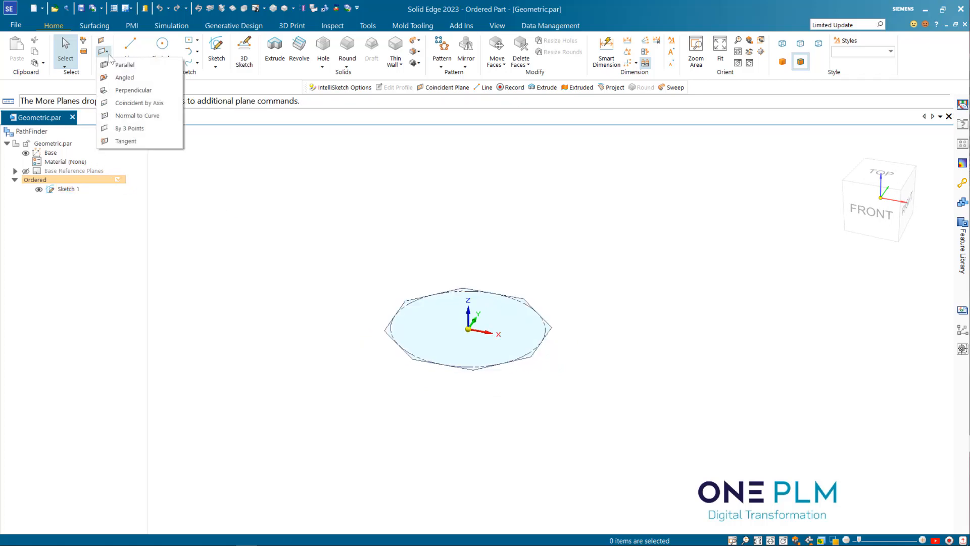
{"action": "left_click", "coordinate": [123, 79]}
{"action": "scroll", "coordinate": [413, 379], "scroll_direction": "up", "scroll_amount": 2}
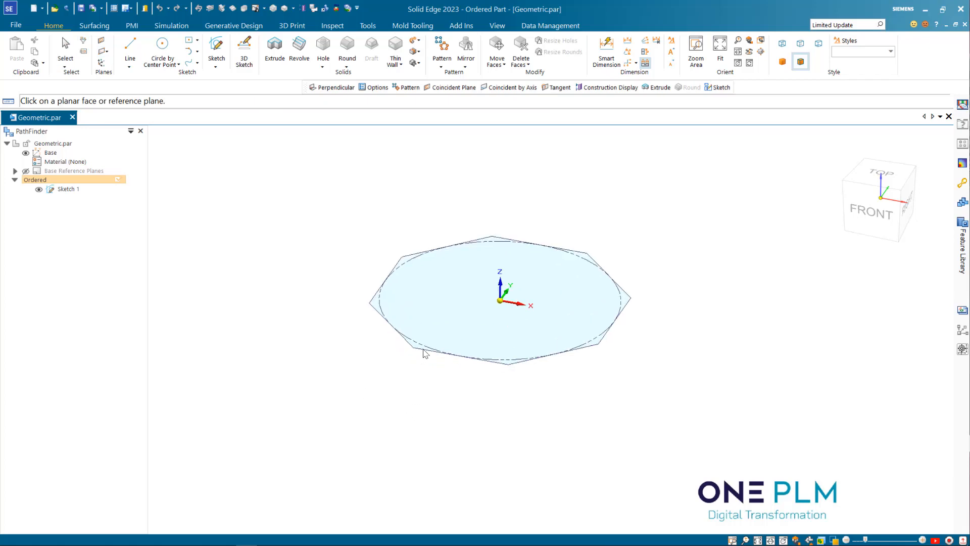
{"action": "left_click", "coordinate": [516, 310]}
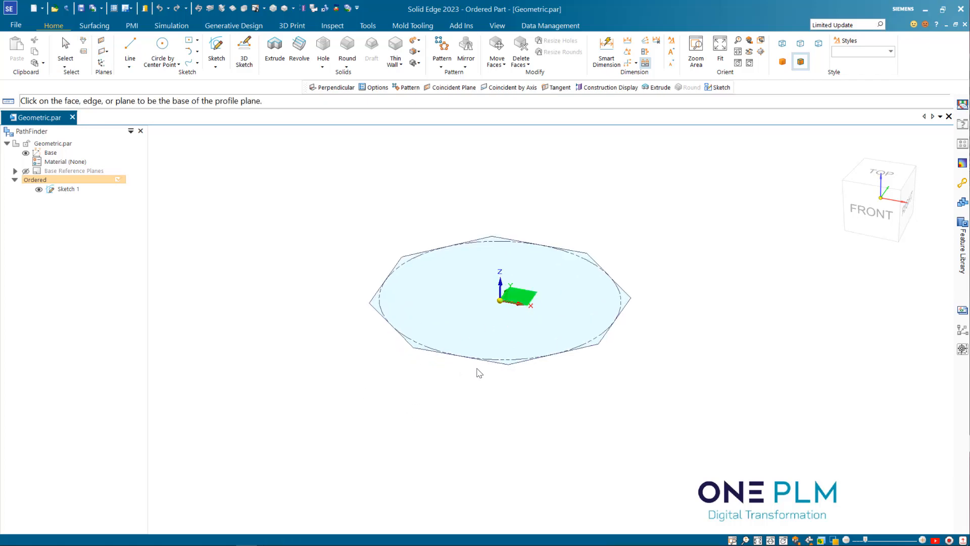
{"action": "key", "text": "Escape"}
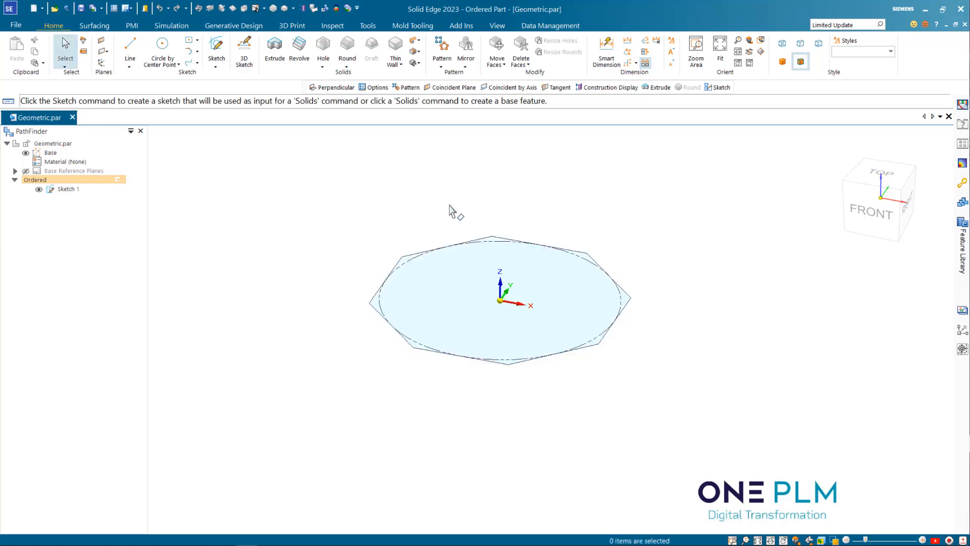
Create a Bounded surface from the octagon sketch's closed outline and finish the command
{"action": "left_click", "coordinate": [94, 25]}
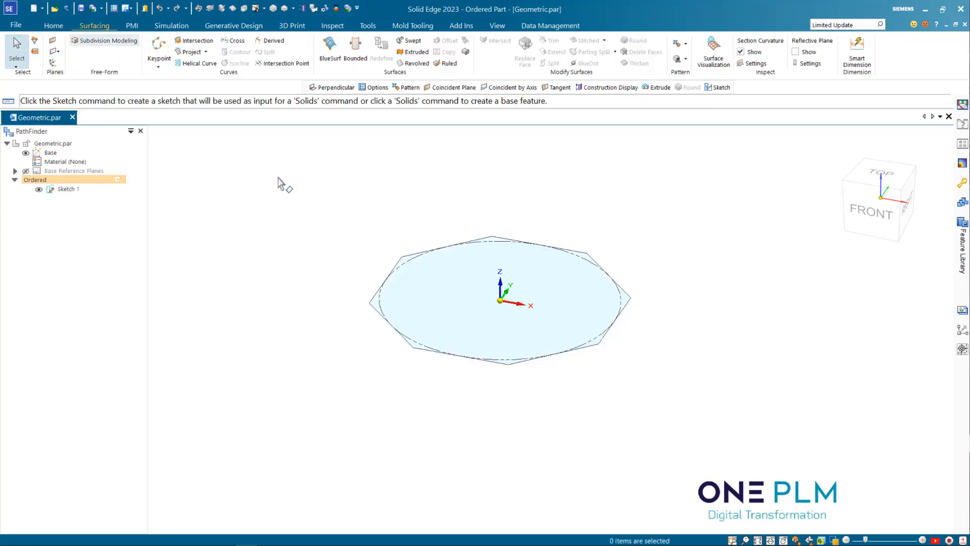
{"action": "left_click", "coordinate": [355, 49]}
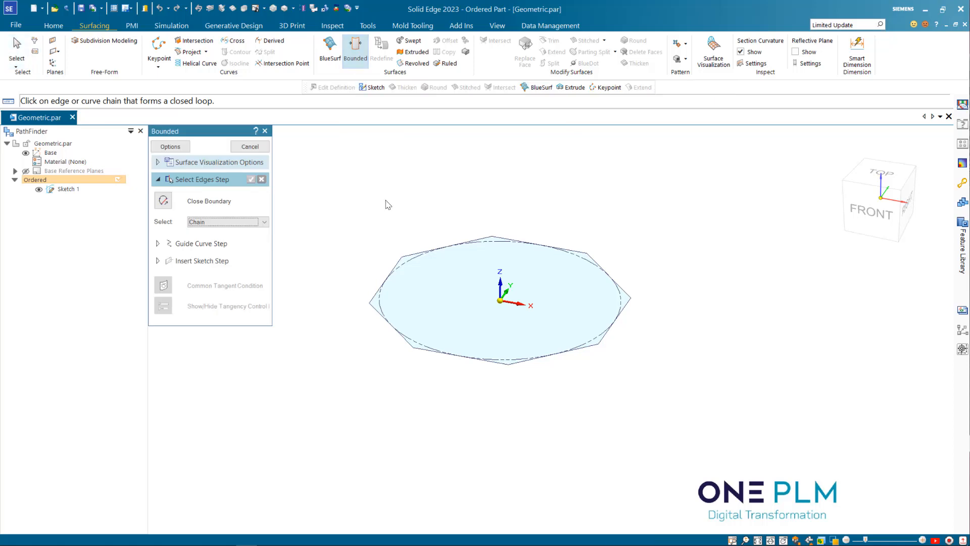
{"action": "left_click", "coordinate": [264, 222]}
{"action": "left_click", "coordinate": [236, 232]}
{"action": "left_click", "coordinate": [414, 253]}
{"action": "right_click", "coordinate": [452, 216]}
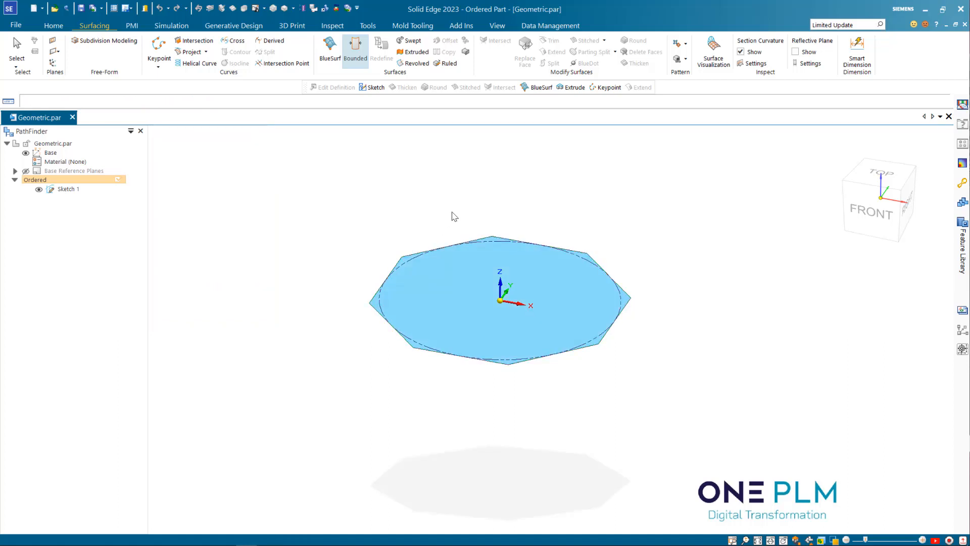
{"action": "left_click", "coordinate": [249, 147]}
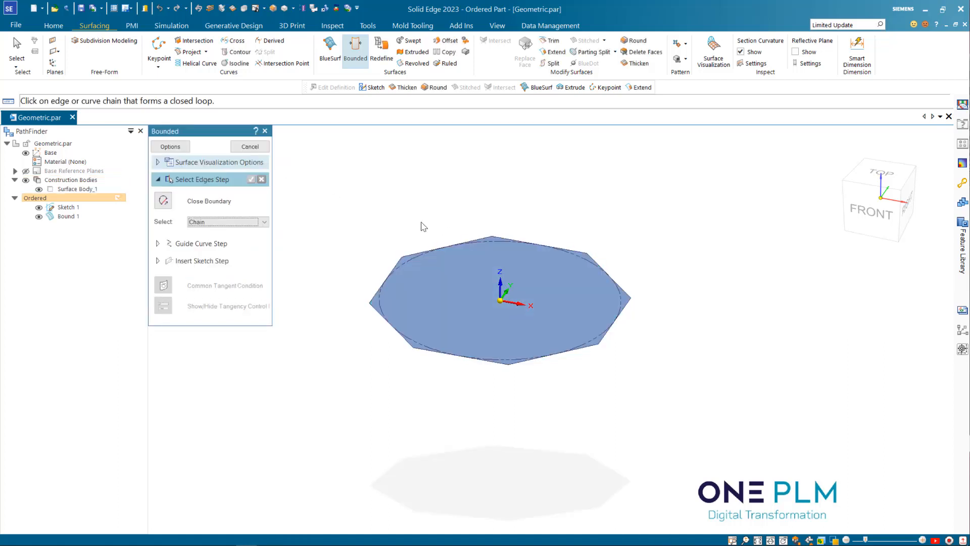
{"action": "left_click", "coordinate": [249, 146]}
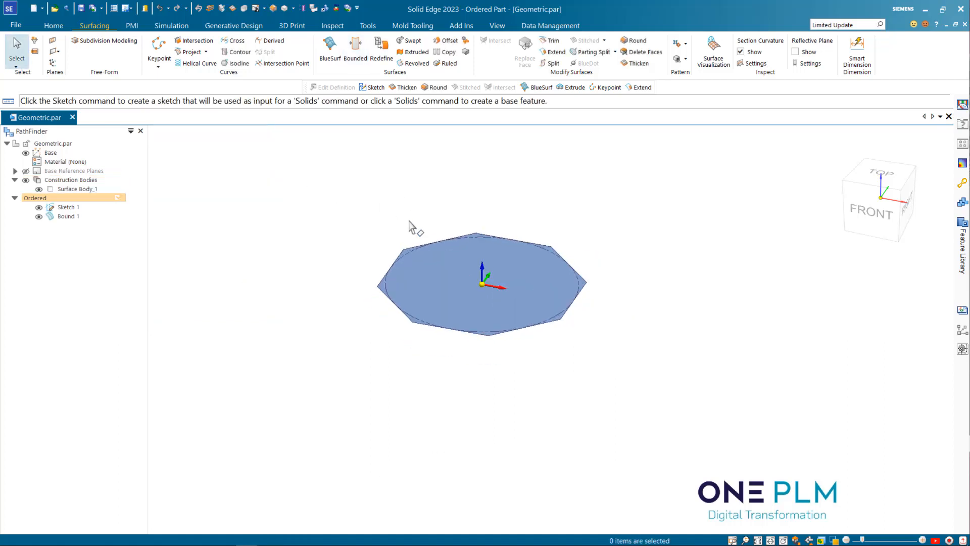
Start a sketch on an Angled Plane based on the octagonal surface, hinged along its front edge and oriented from that edge's right-hand end
{"action": "scroll", "coordinate": [412, 225], "scroll_direction": "up", "scroll_amount": 1}
{"action": "middle_click_drag", "start_coordinate": [414, 225], "coordinate": [376, 202]}
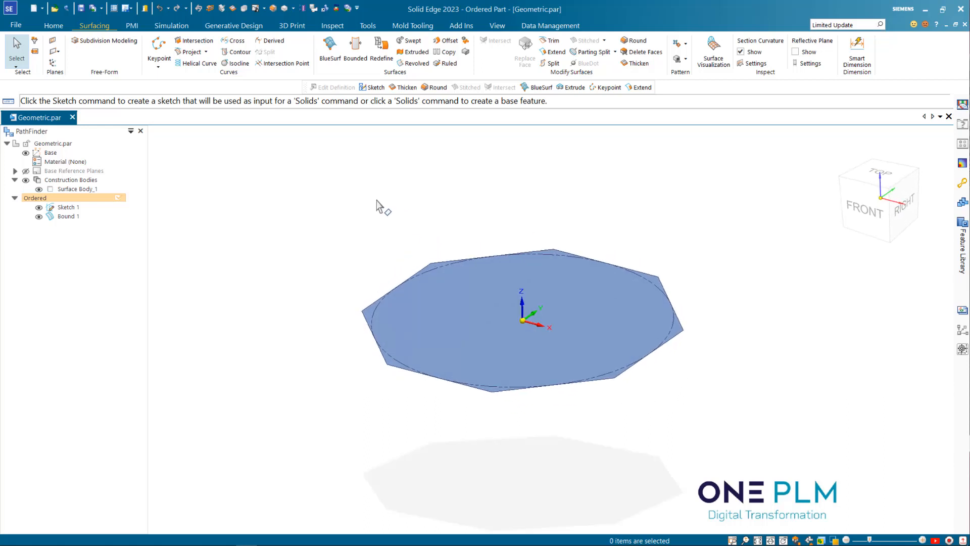
{"action": "left_click", "coordinate": [58, 52]}
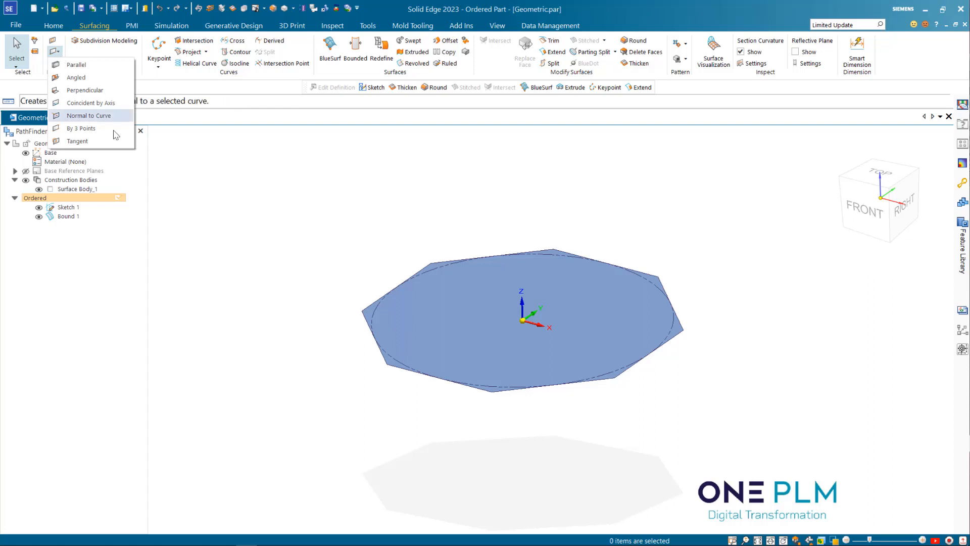
{"action": "left_click", "coordinate": [54, 26]}
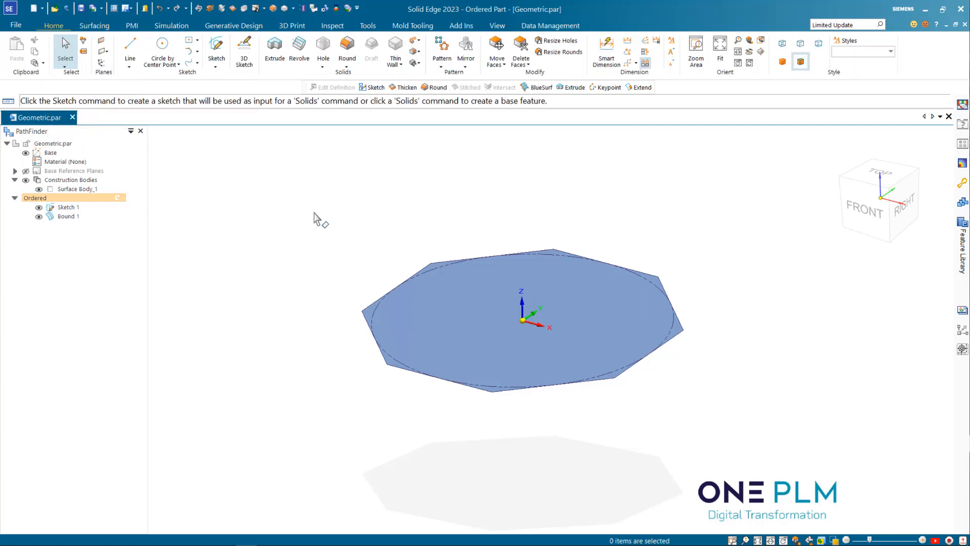
{"action": "left_click", "coordinate": [216, 46]}
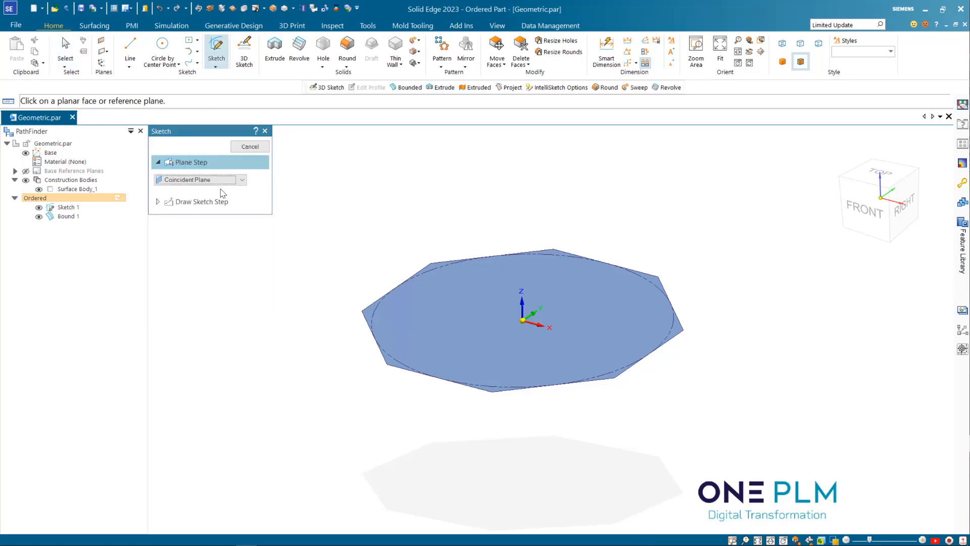
{"action": "left_click", "coordinate": [232, 181]}
{"action": "left_click", "coordinate": [194, 208]}
{"action": "left_click", "coordinate": [499, 358]}
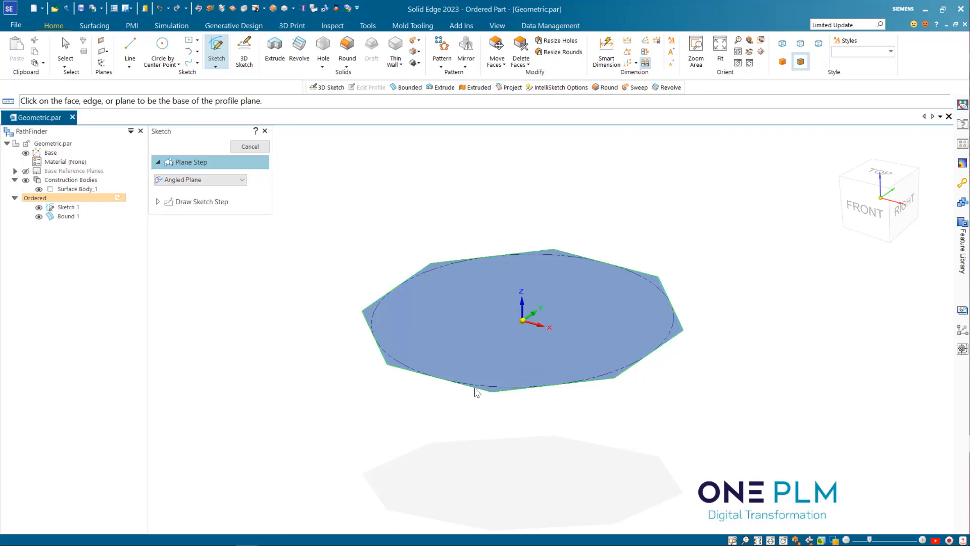
{"action": "left_click", "coordinate": [399, 372]}
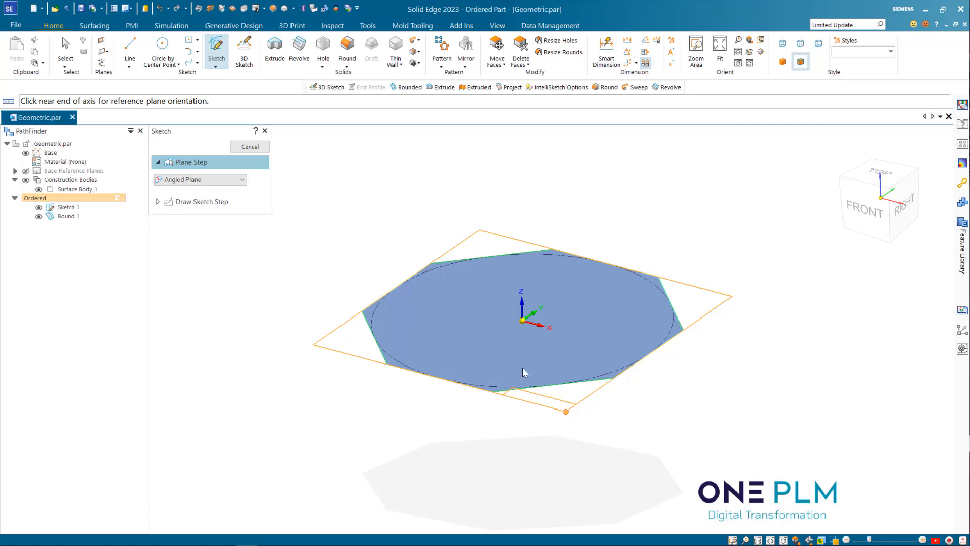
{"action": "left_click", "coordinate": [542, 403]}
Set the sketch plane's angle to 135° and accept it on the side sloping outward from the octagon
{"action": "middle_click_drag", "start_coordinate": [448, 392], "coordinate": [368, 384]}
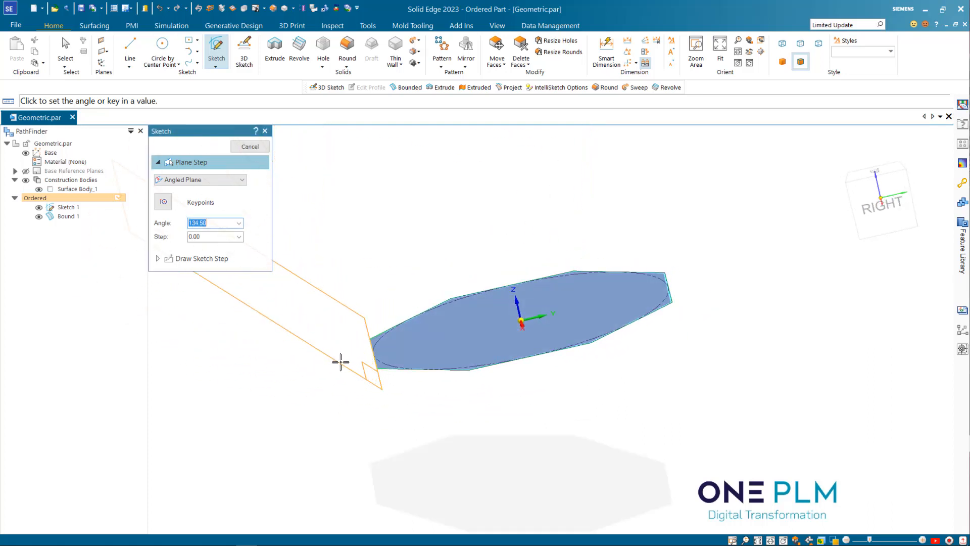
{"action": "key", "text": "Tab"}
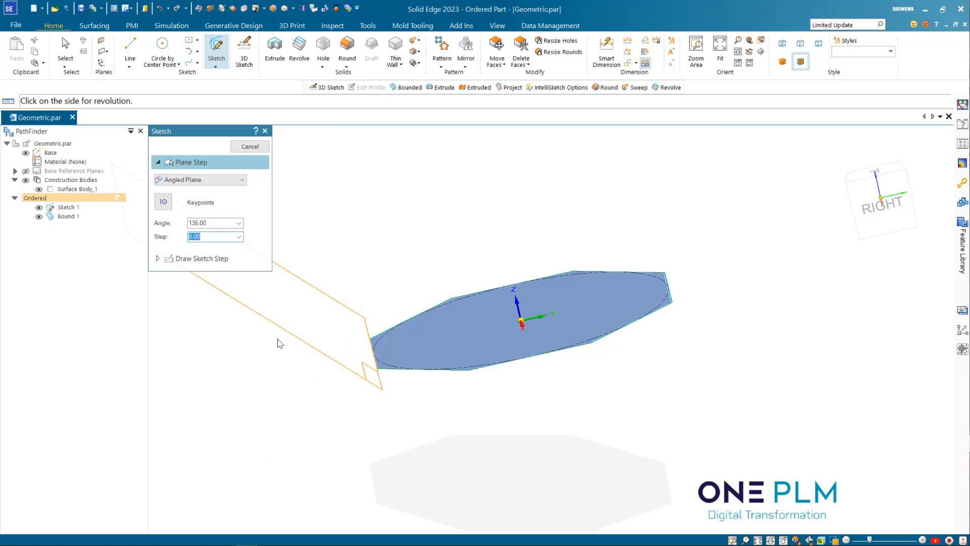
{"action": "left_click", "coordinate": [295, 302]}
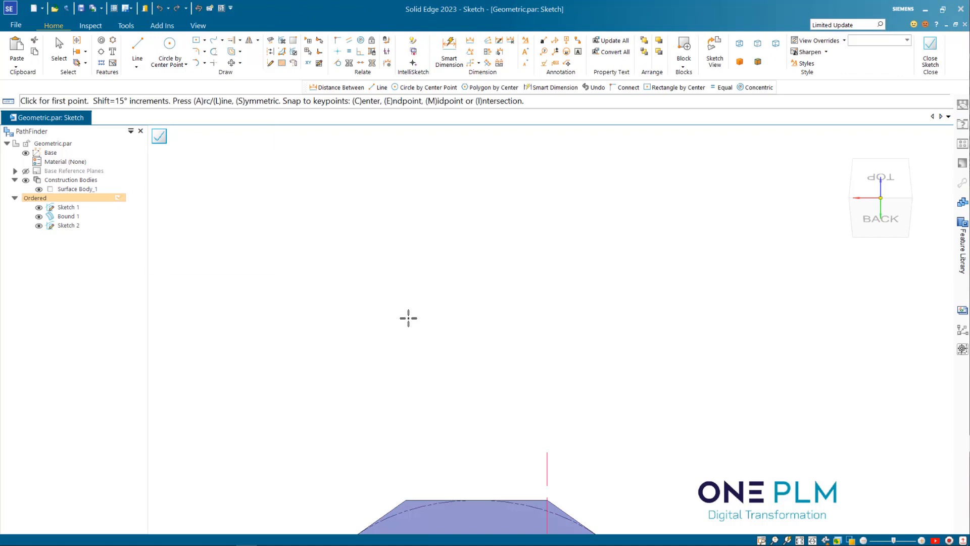
Project the octagon edge lying on the sketch plane into the new sketch as a single wireframe element
{"action": "scroll", "coordinate": [408, 317], "scroll_direction": "down", "scroll_amount": 3}
{"action": "scroll", "coordinate": [441, 397], "scroll_direction": "up", "scroll_amount": 1}
{"action": "scroll", "coordinate": [440, 446], "scroll_direction": "up", "scroll_amount": 2}
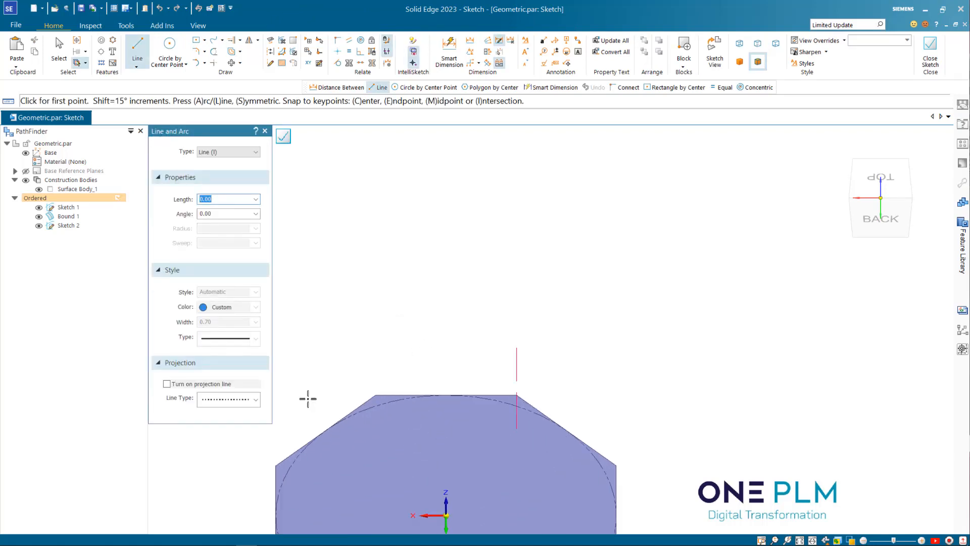
{"action": "scroll", "coordinate": [309, 402], "scroll_direction": "up", "scroll_amount": 2}
{"action": "scroll", "coordinate": [478, 349], "scroll_direction": "down", "scroll_amount": 1}
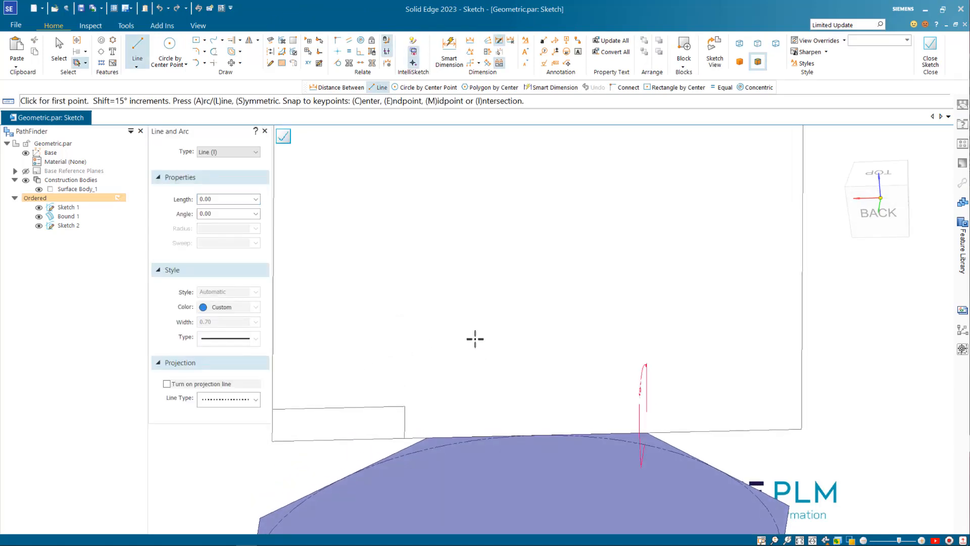
{"action": "scroll", "coordinate": [474, 339], "scroll_direction": "down", "scroll_amount": 1}
{"action": "scroll", "coordinate": [475, 339], "scroll_direction": "up", "scroll_amount": 3}
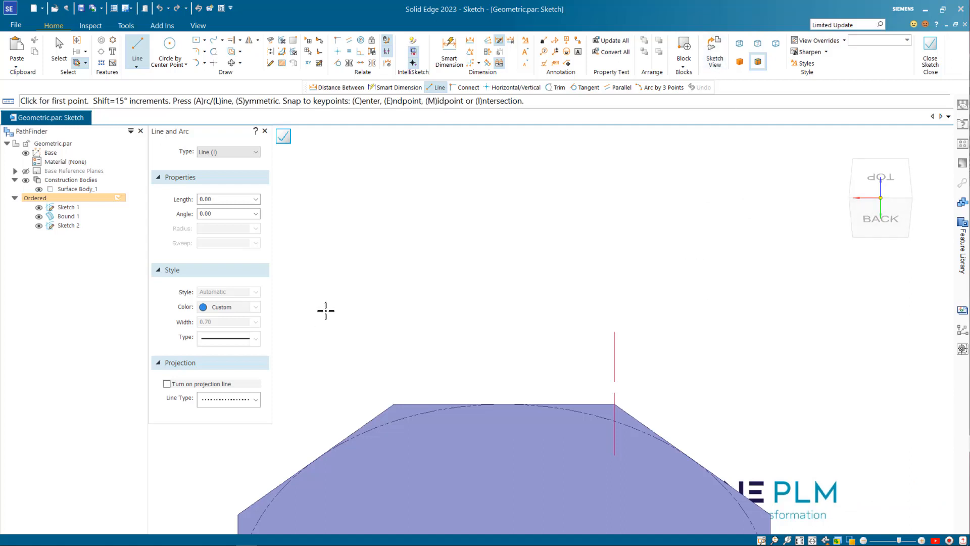
{"action": "left_click", "coordinate": [271, 40]}
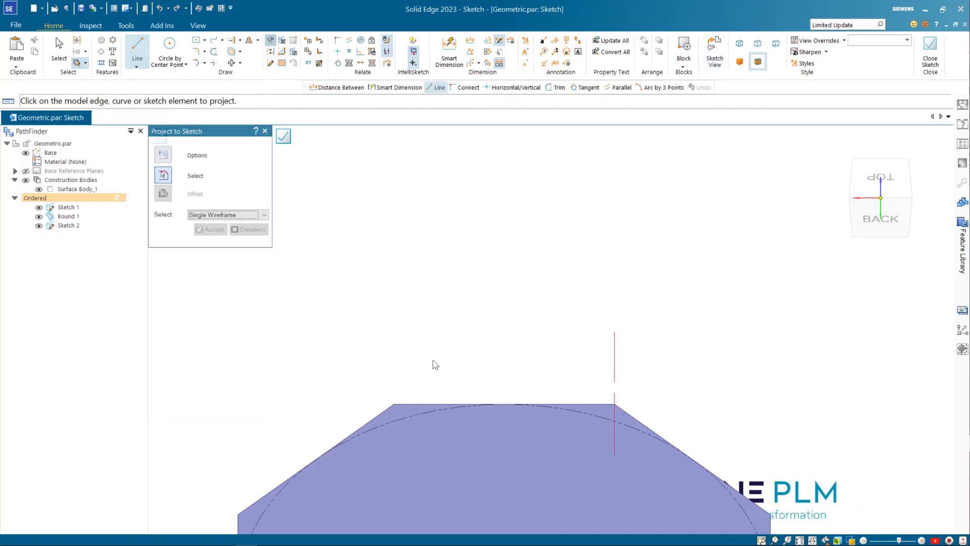
{"action": "left_click", "coordinate": [432, 403]}
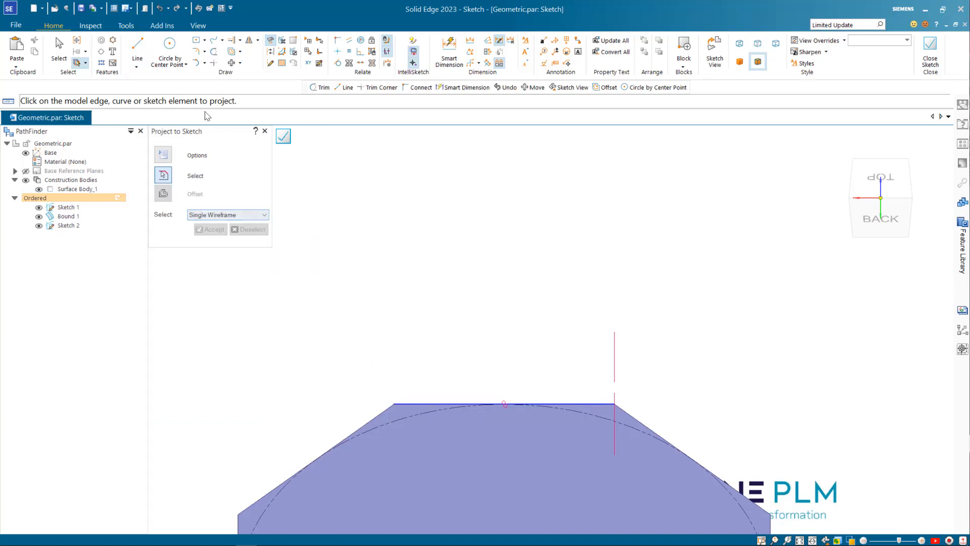
Draw two connected lines from the projected edge's ends to an apex above its midpoint, each about 44 mm long, forming a closed triangle
{"action": "key", "text": "l"}
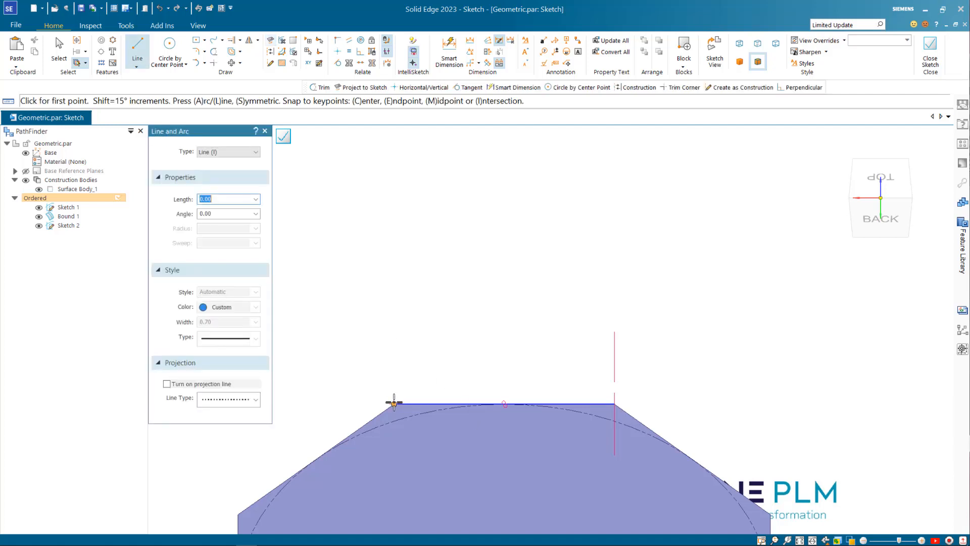
{"action": "left_click", "coordinate": [394, 402]}
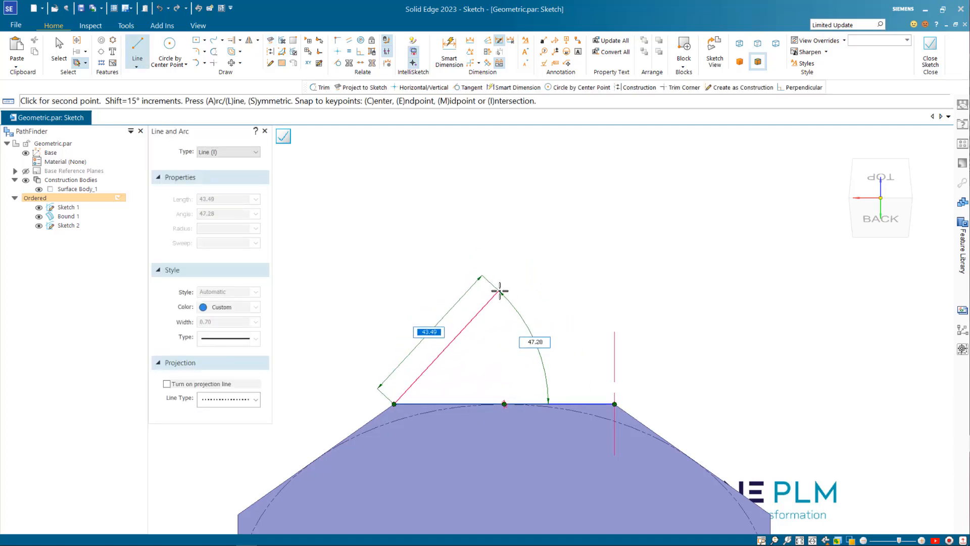
{"action": "left_click", "coordinate": [505, 293]}
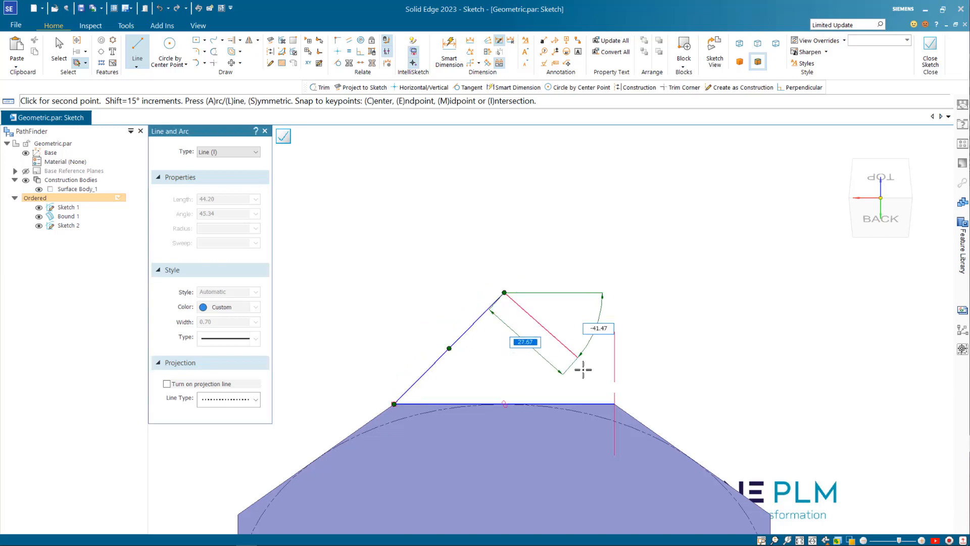
{"action": "left_click", "coordinate": [614, 403]}
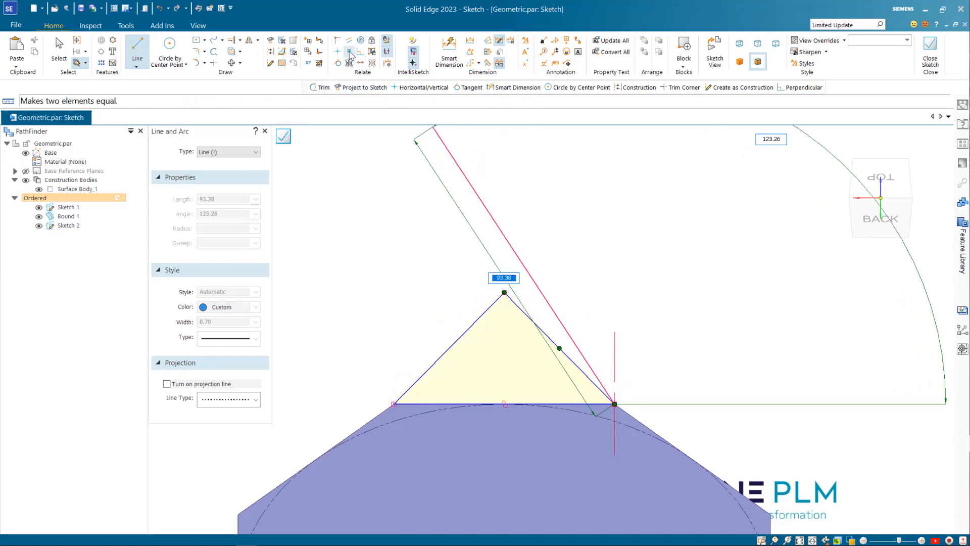
{"action": "key", "text": "Escape"}
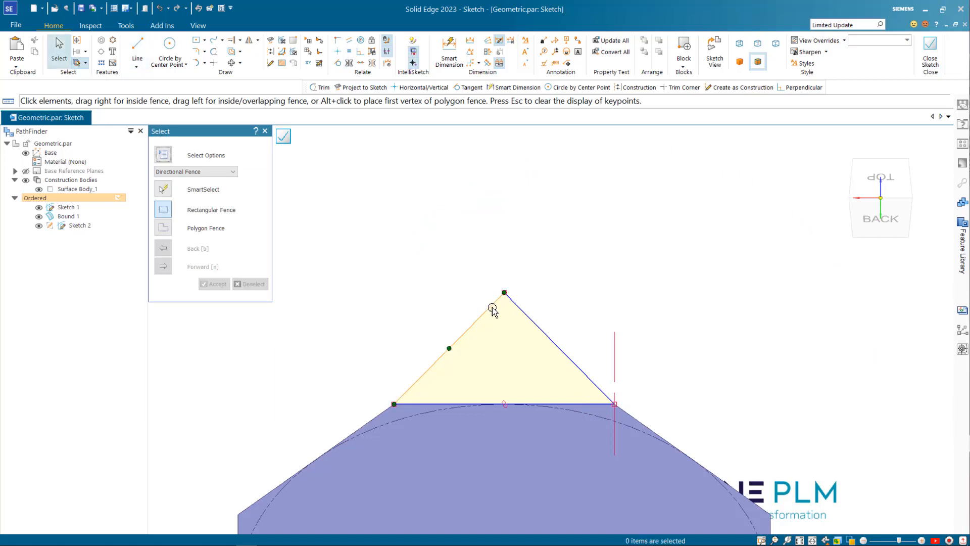
Apply an Equal relation between the triangle's two sloping sides
{"action": "left_click", "coordinate": [491, 307]}
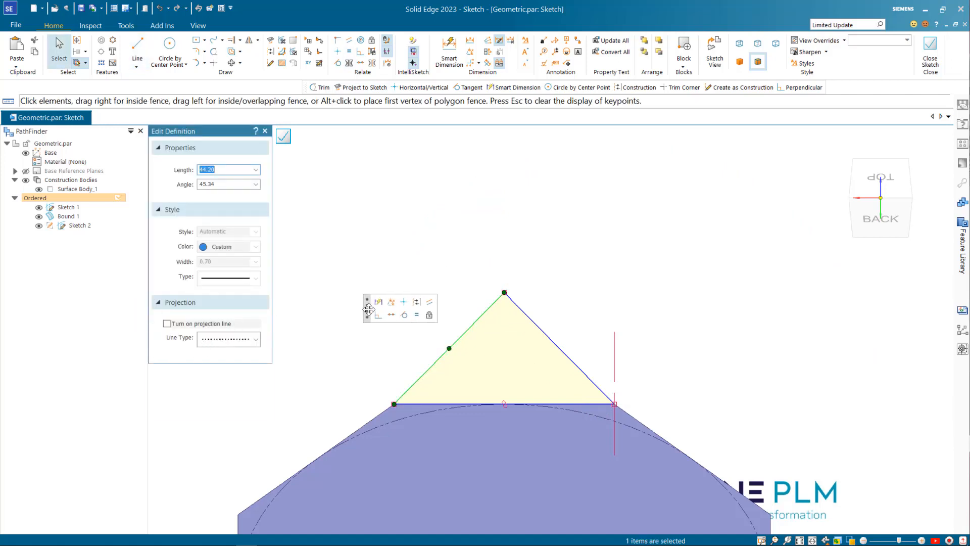
{"action": "left_click", "coordinate": [426, 313]}
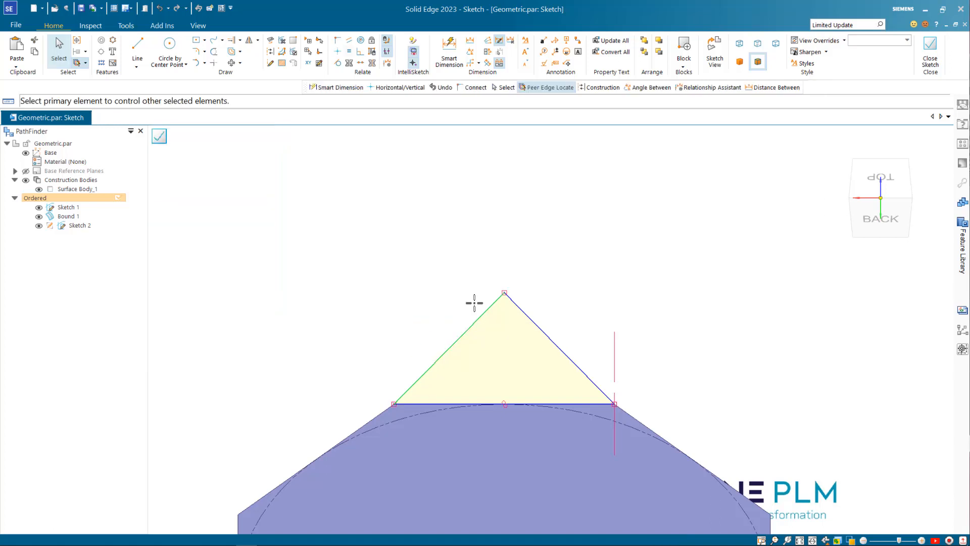
{"action": "left_click", "coordinate": [525, 317]}
{"action": "key", "text": "Escape"}
{"action": "left_click", "coordinate": [526, 318]}
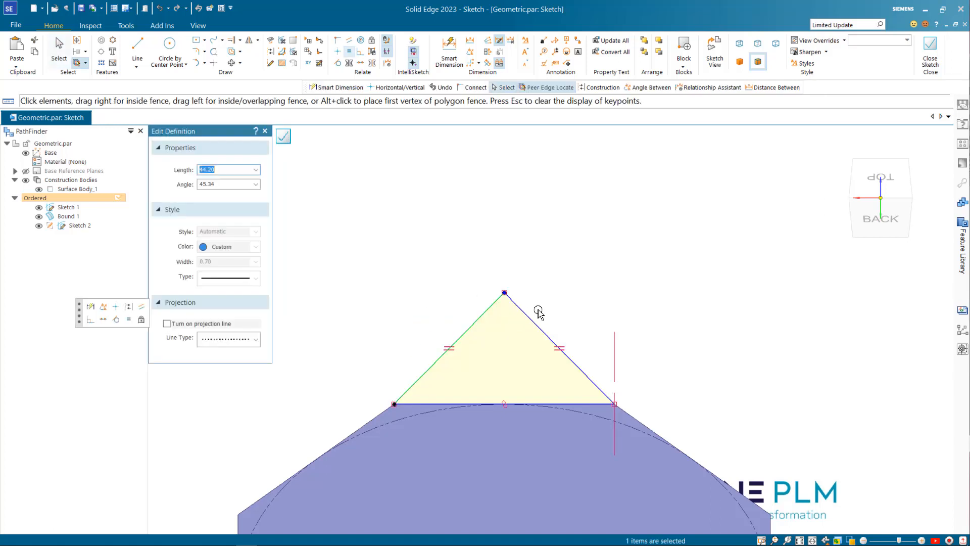
Dimension the triangle's left sloping side with Automatic dimension orientation and set its length to 35 mm
{"action": "left_click", "coordinate": [449, 50]}
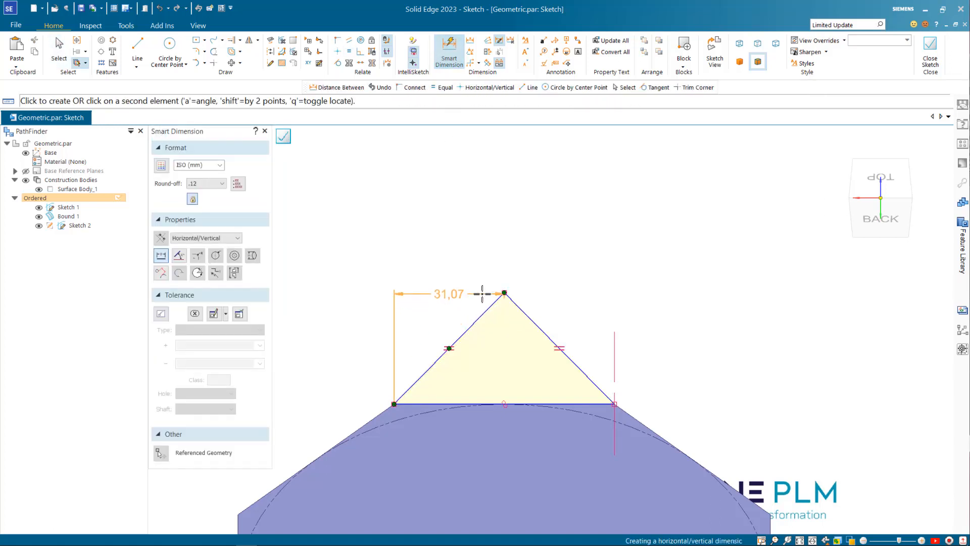
{"action": "left_click", "coordinate": [449, 50]}
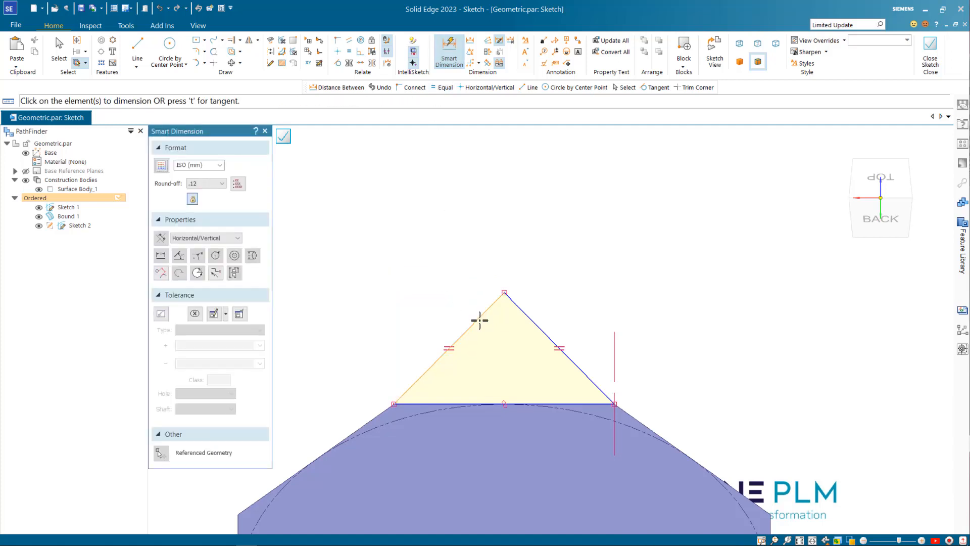
{"action": "left_click", "coordinate": [478, 318]}
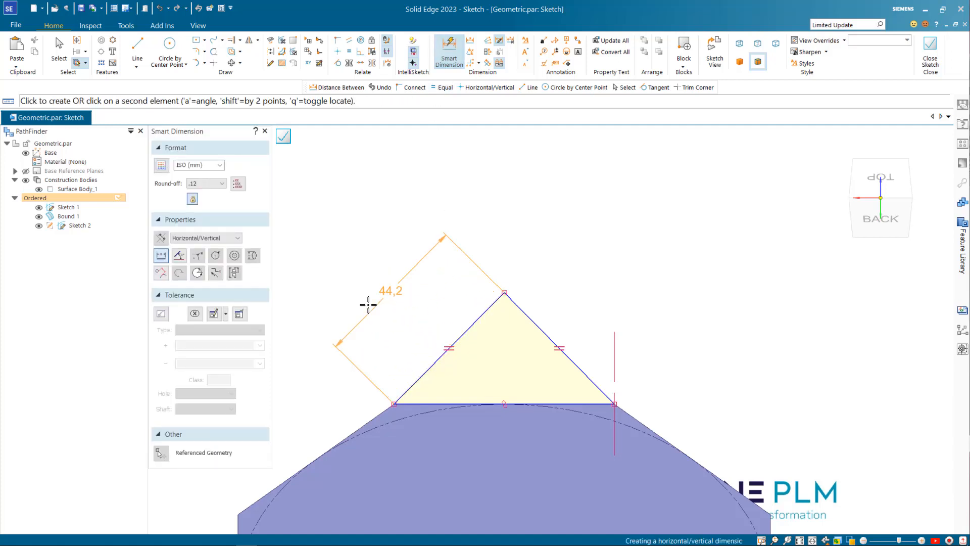
{"action": "left_click", "coordinate": [238, 237]}
{"action": "left_click", "coordinate": [195, 267]}
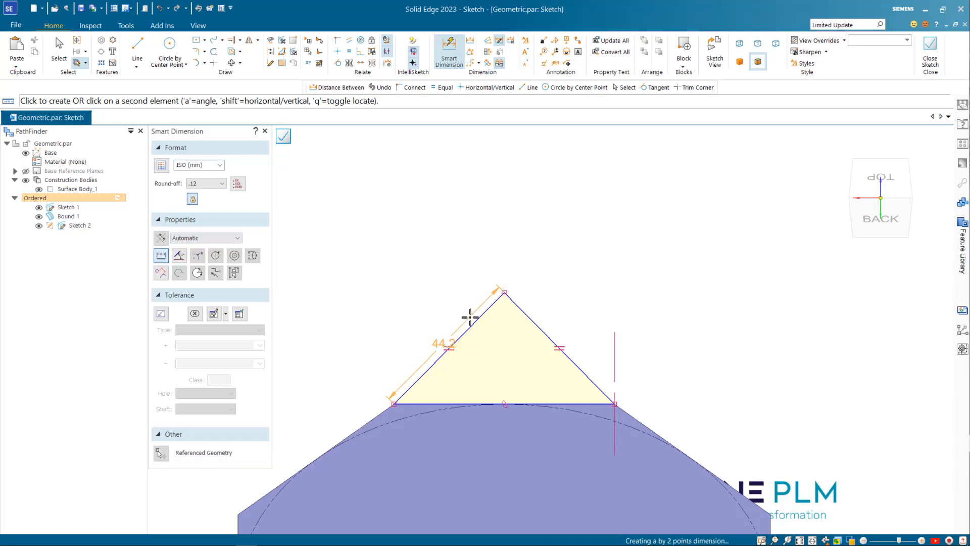
{"action": "left_click", "coordinate": [431, 296]}
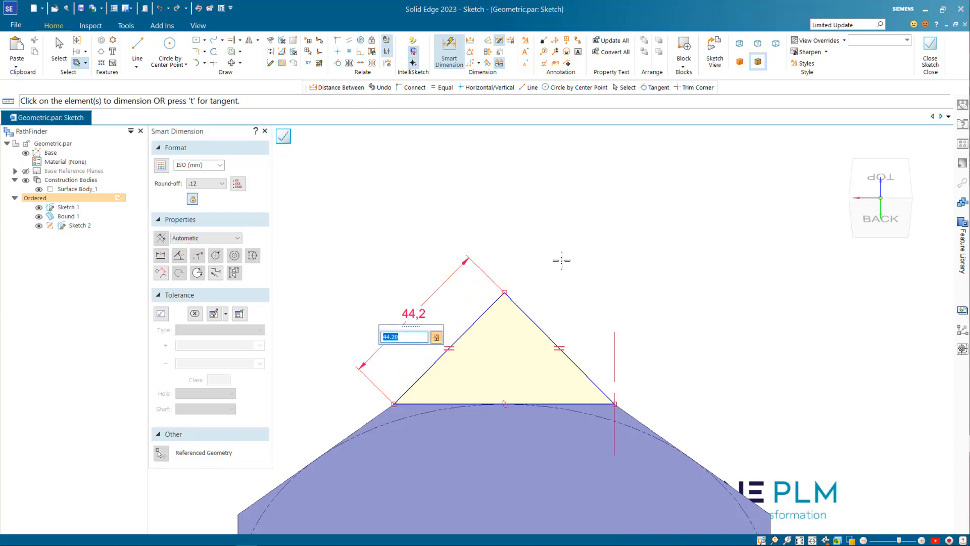
{"action": "type", "text": "35"}
{"action": "key", "text": "Return"}
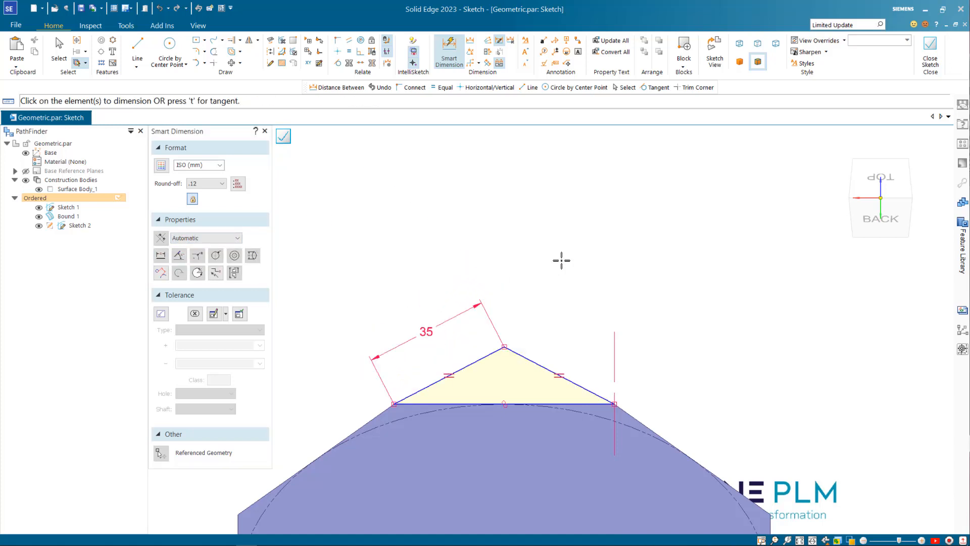
Connect both endpoints of the projected base line to the matching octagon corners
{"action": "left_click", "coordinate": [338, 40]}
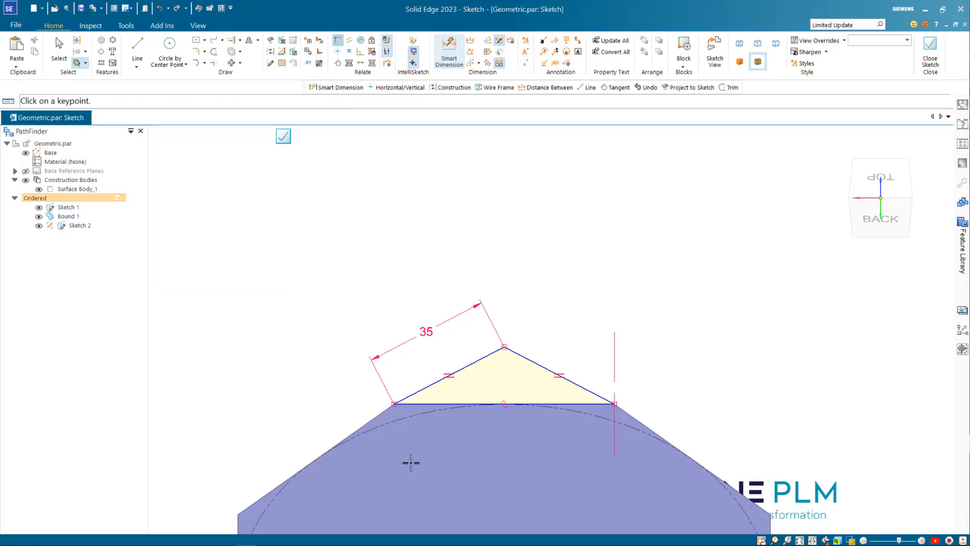
{"action": "left_click", "coordinate": [393, 403]}
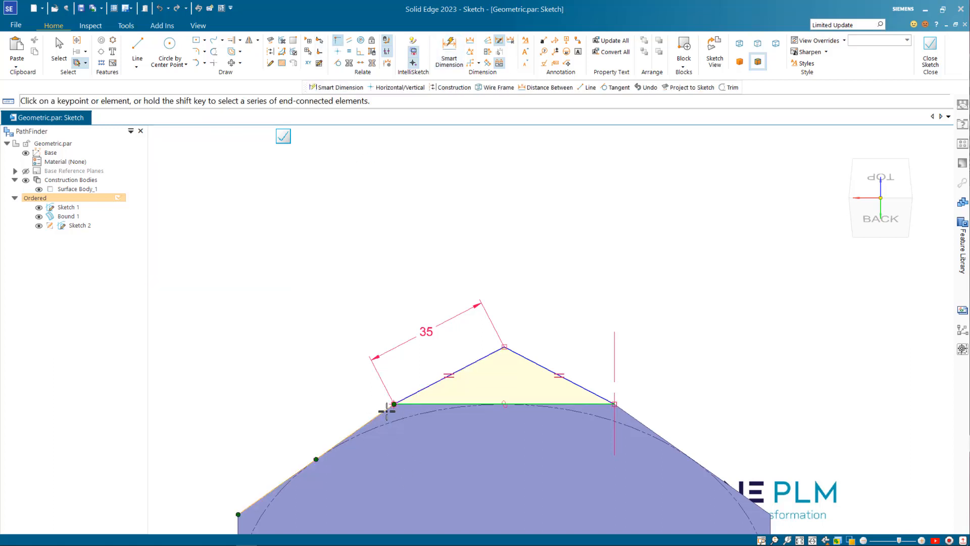
{"action": "left_click", "coordinate": [394, 404]}
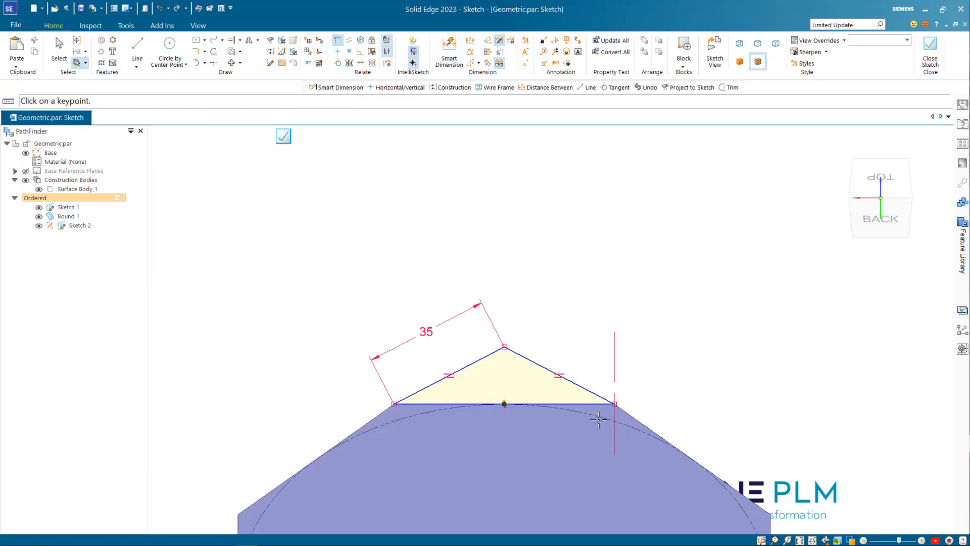
{"action": "left_click", "coordinate": [614, 404]}
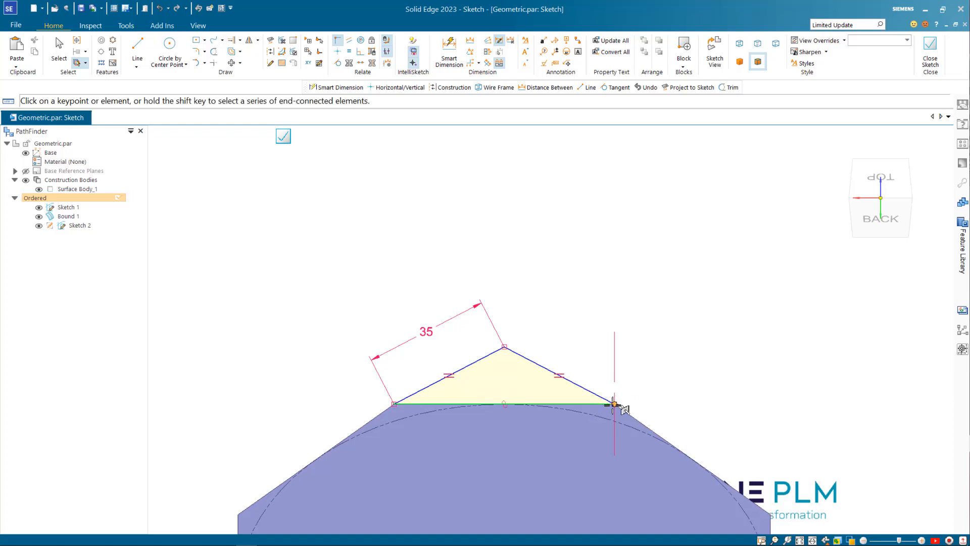
{"action": "left_click", "coordinate": [615, 403]}
{"action": "scroll", "coordinate": [588, 411], "scroll_direction": "up", "scroll_amount": 2}
{"action": "scroll", "coordinate": [575, 384], "scroll_direction": "down", "scroll_amount": 1}
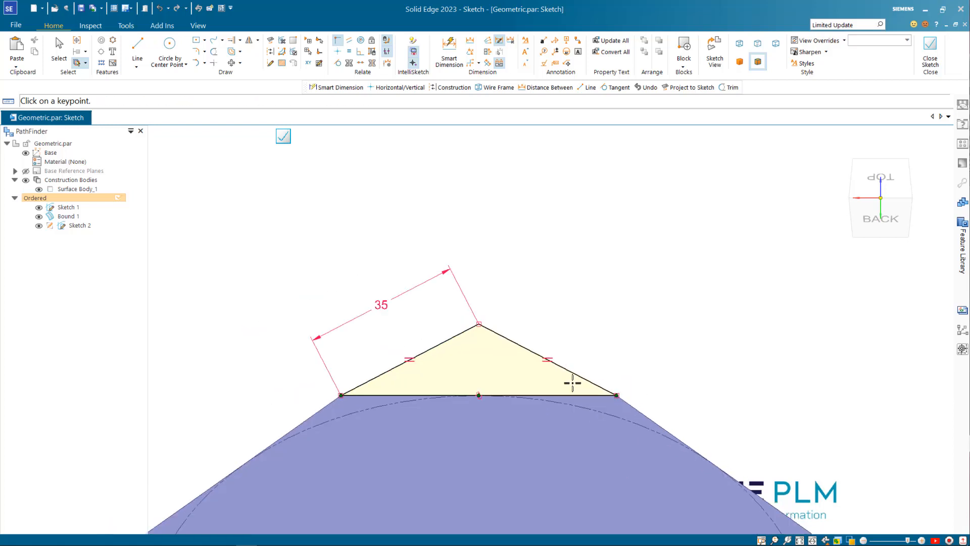
{"action": "scroll", "coordinate": [578, 412], "scroll_direction": "up", "scroll_amount": 1}
{"action": "key", "text": "Escape"}
{"action": "scroll", "coordinate": [556, 314], "scroll_direction": "down", "scroll_amount": 2}
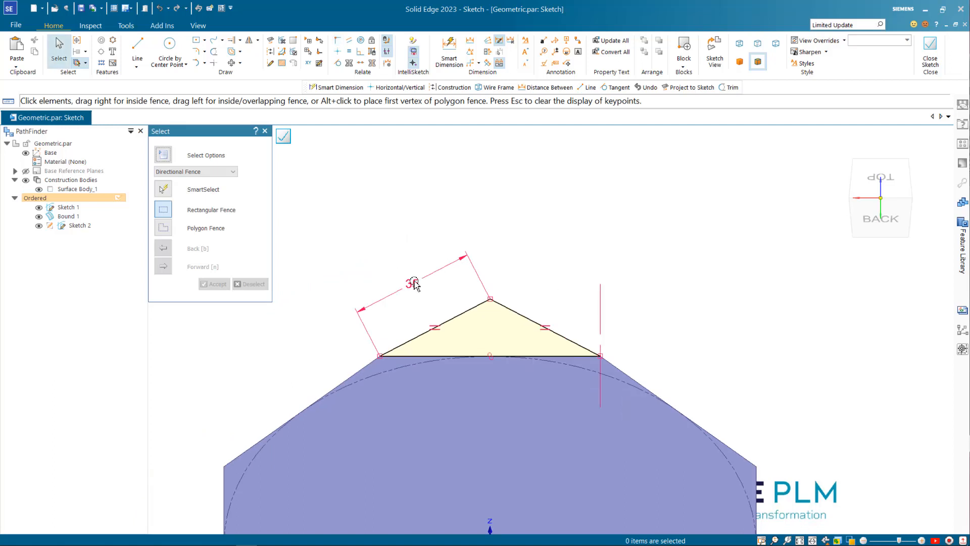
Set the sloping side's length dimension to 45 mm
{"action": "left_click", "coordinate": [415, 284]}
{"action": "type", "text": "45"}
{"action": "key", "text": "Return"}
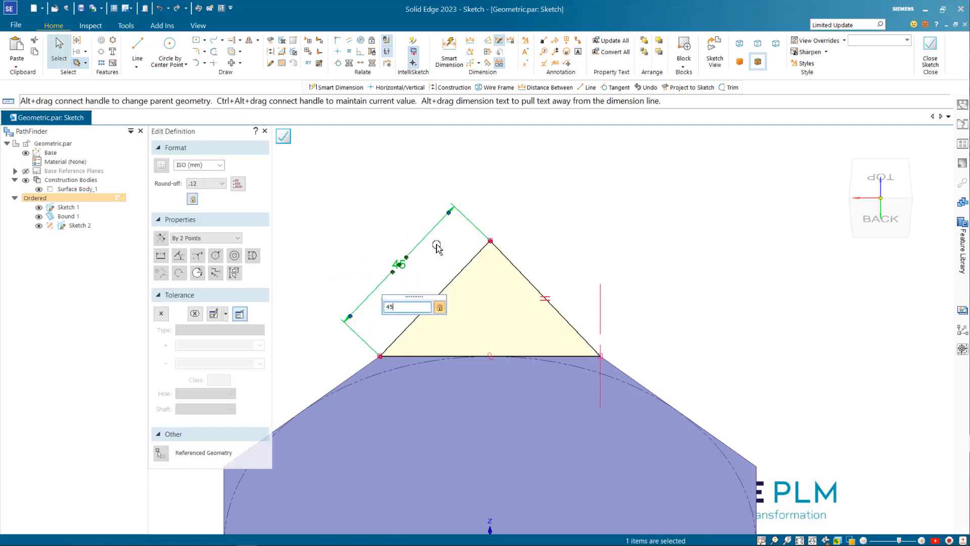
Set the length dimension of the triangle's sloping side to 35 mm
{"action": "left_click", "coordinate": [399, 265]}
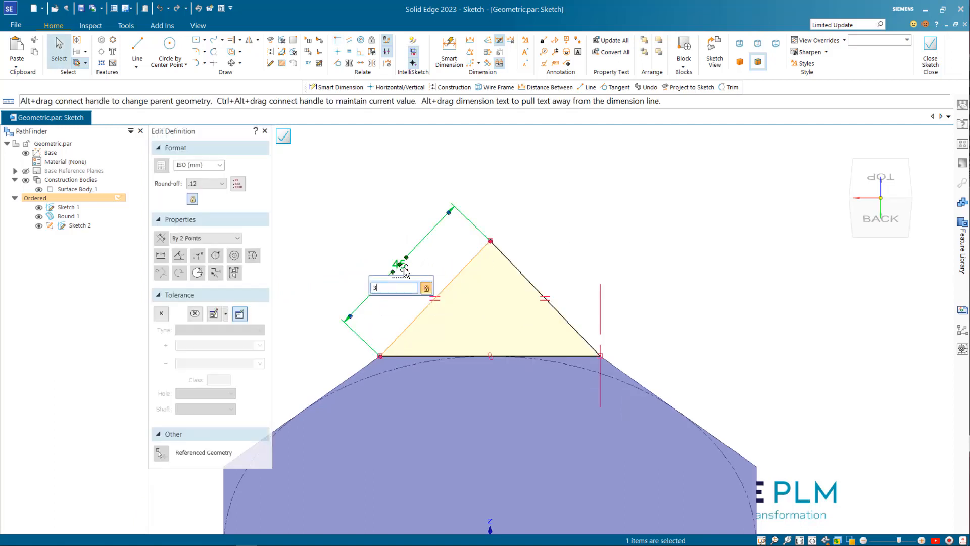
{"action": "type", "text": "35"}
{"action": "key", "text": "Return"}
{"action": "key", "text": "Escape"}
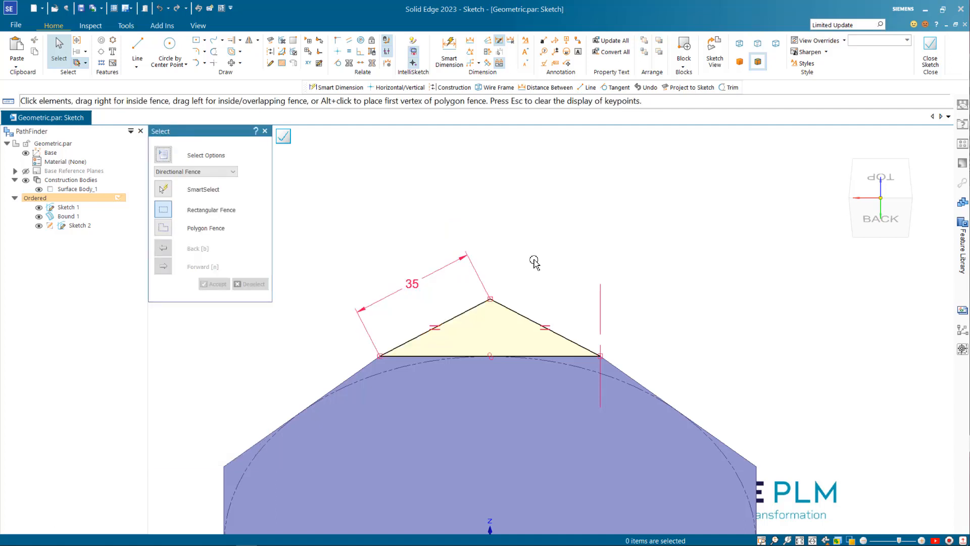
Close the triangle sketch and finish the sketch feature on the 135° angled plane
{"action": "scroll", "coordinate": [534, 263], "scroll_direction": "down", "scroll_amount": 2}
{"action": "left_click", "coordinate": [283, 137]}
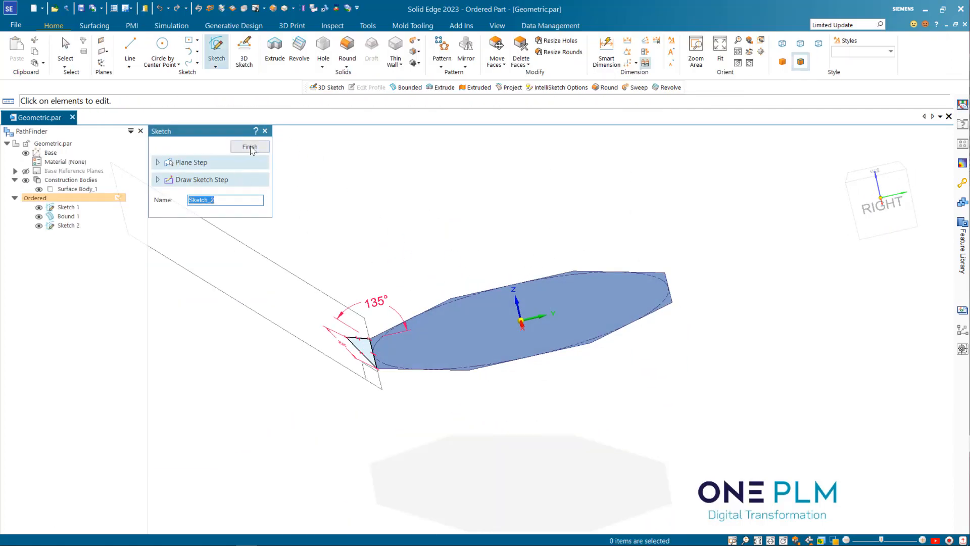
{"action": "middle_click_drag", "start_coordinate": [374, 242], "coordinate": [405, 259]}
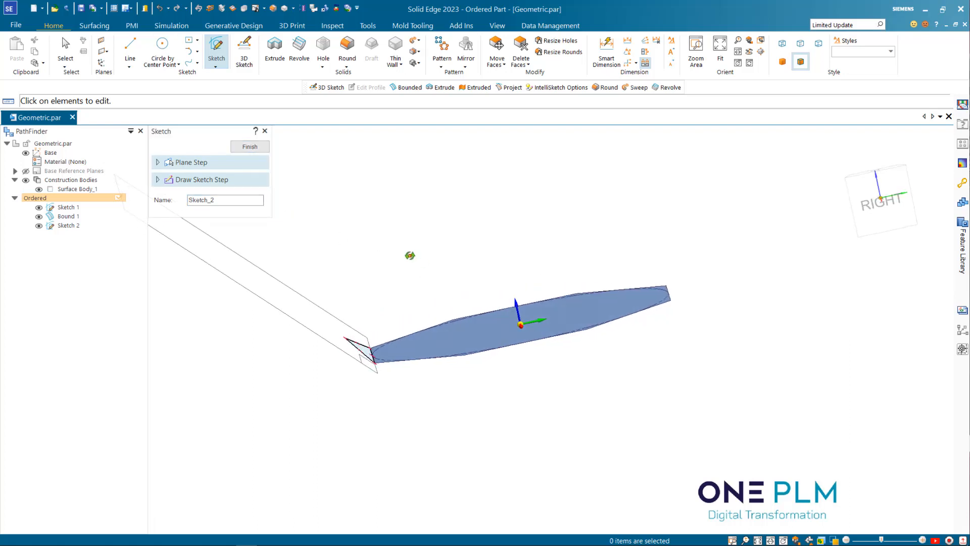
{"action": "left_click", "coordinate": [380, 312]}
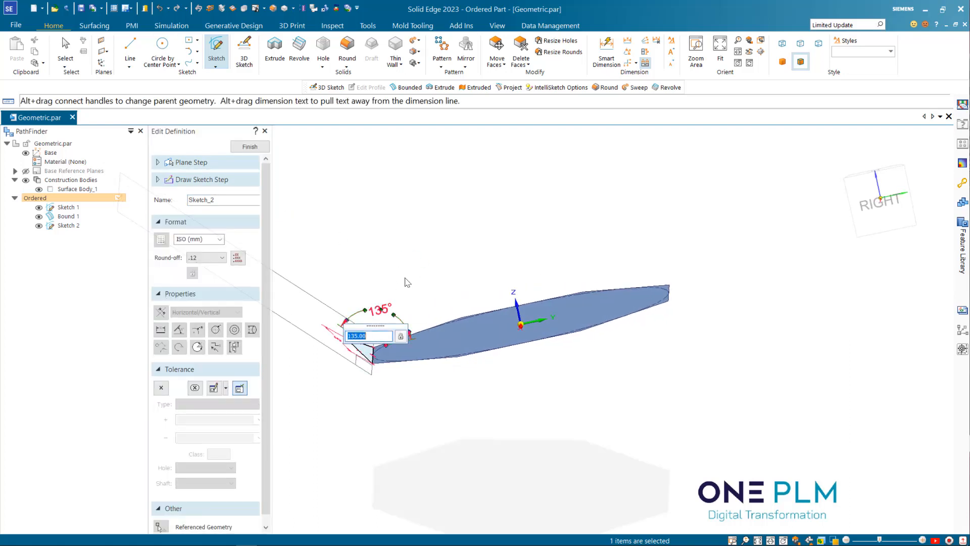
{"action": "left_click", "coordinate": [251, 150]}
{"action": "left_click", "coordinate": [251, 147]}
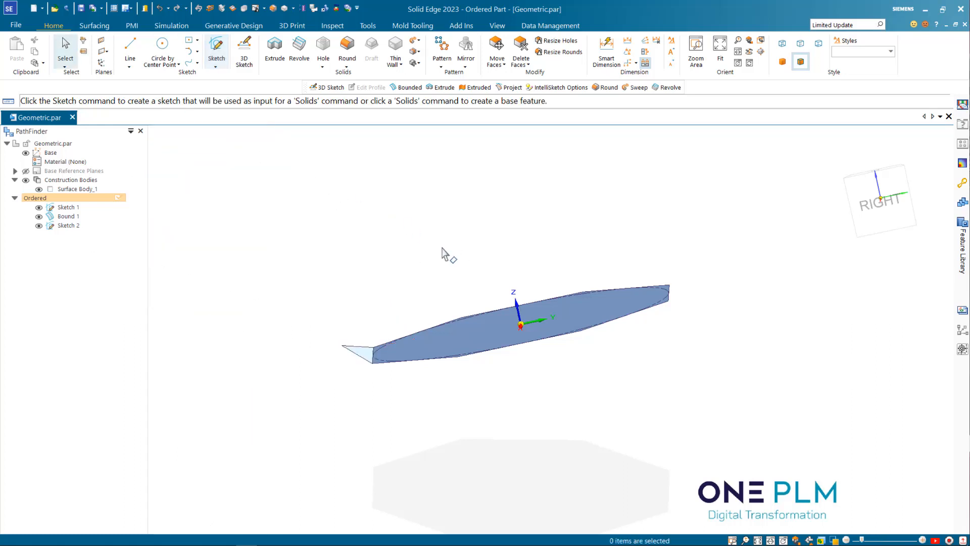
Create a Bounded surface from the closed triangle sketch on the octagon's edge
{"action": "mouse_move", "coordinate": [444, 253]}
{"action": "middle_mouse_down"}
{"action": "mouse_move", "coordinate": [448, 264]}
{"action": "mouse_move", "coordinate": [313, 361]}
{"action": "middle_mouse_up"}
{"action": "scroll", "coordinate": [313, 361], "scroll_direction": "up", "scroll_amount": 2}
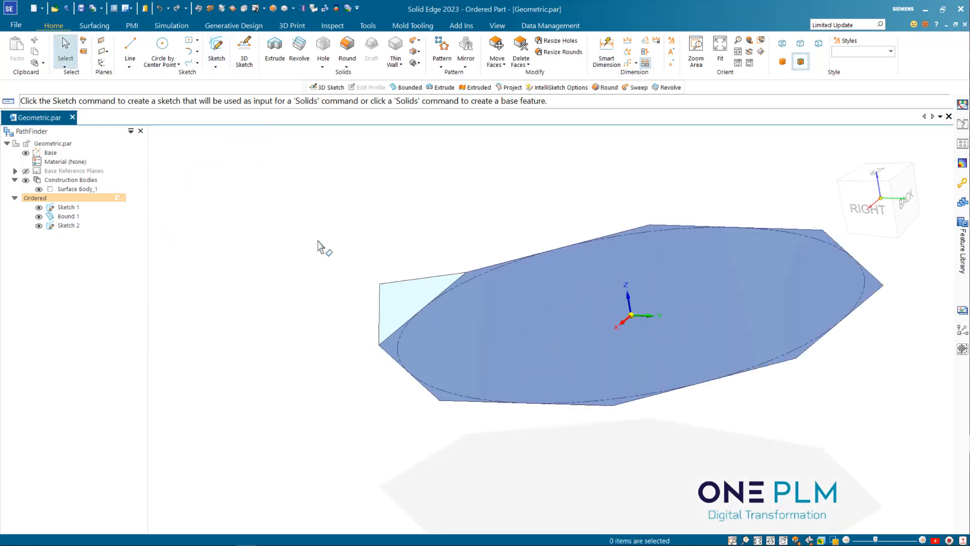
{"action": "left_click", "coordinate": [94, 25]}
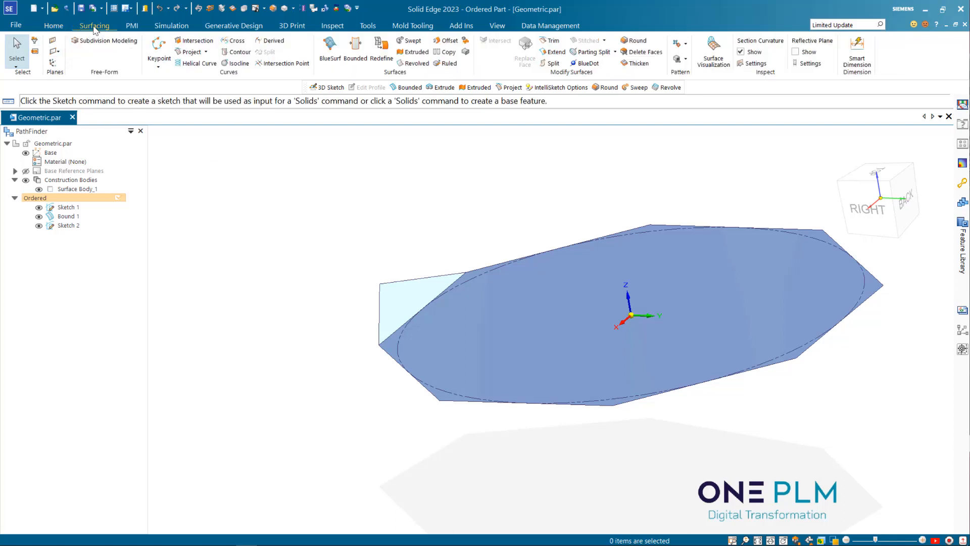
{"action": "left_click", "coordinate": [387, 284]}
{"action": "right_click", "coordinate": [301, 182]}
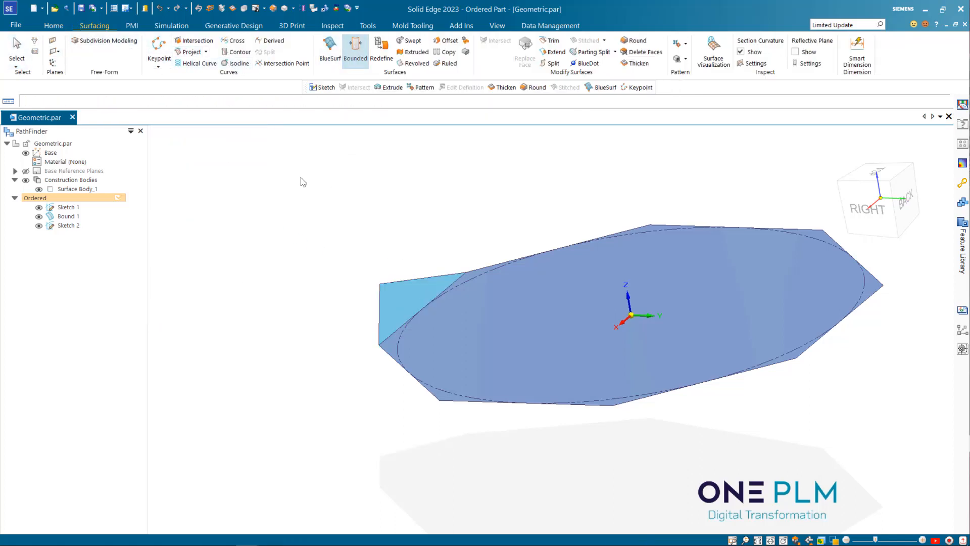
{"action": "left_click", "coordinate": [233, 149]}
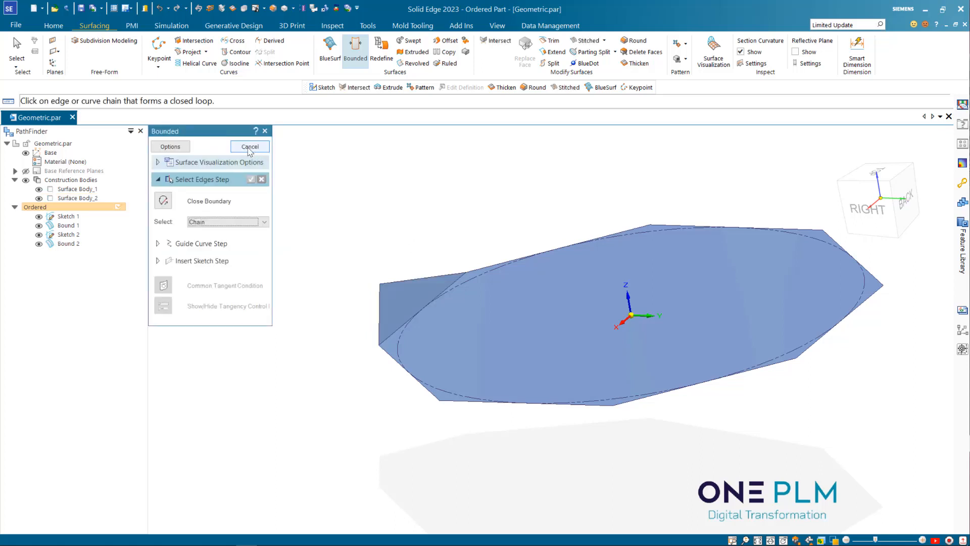
{"action": "key", "text": "Escape"}
Start a 3D sketch and draw a line from the base origin to the octagon corner shared with the triangular surface
{"action": "middle_click_drag", "start_coordinate": [353, 217], "coordinate": [467, 217]}
{"action": "scroll", "coordinate": [469, 210], "scroll_direction": "up", "scroll_amount": 2}
{"action": "scroll", "coordinate": [462, 234], "scroll_direction": "down", "scroll_amount": 2}
{"action": "scroll", "coordinate": [581, 211], "scroll_direction": "up", "scroll_amount": 2}
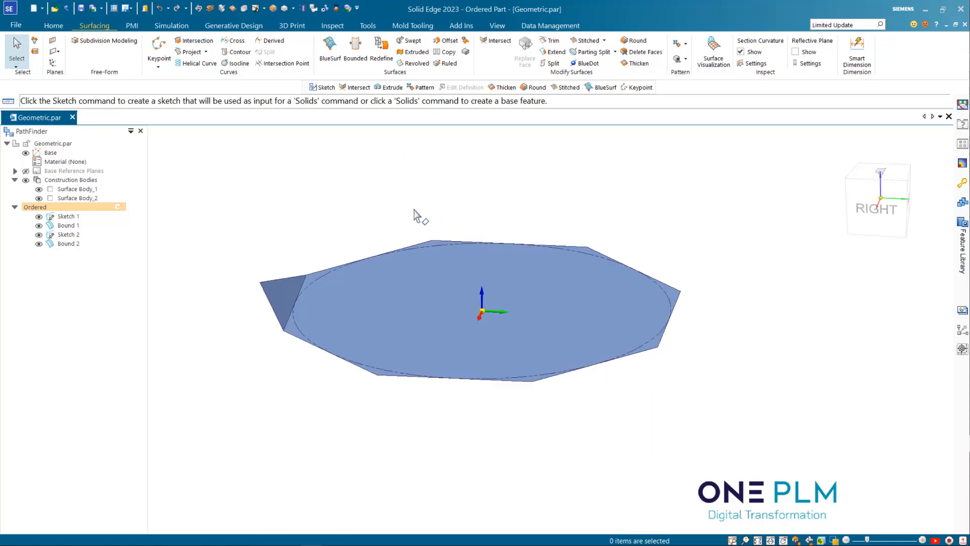
{"action": "middle_click_drag", "start_coordinate": [444, 212], "coordinate": [487, 199]}
{"action": "left_click", "coordinate": [53, 26]}
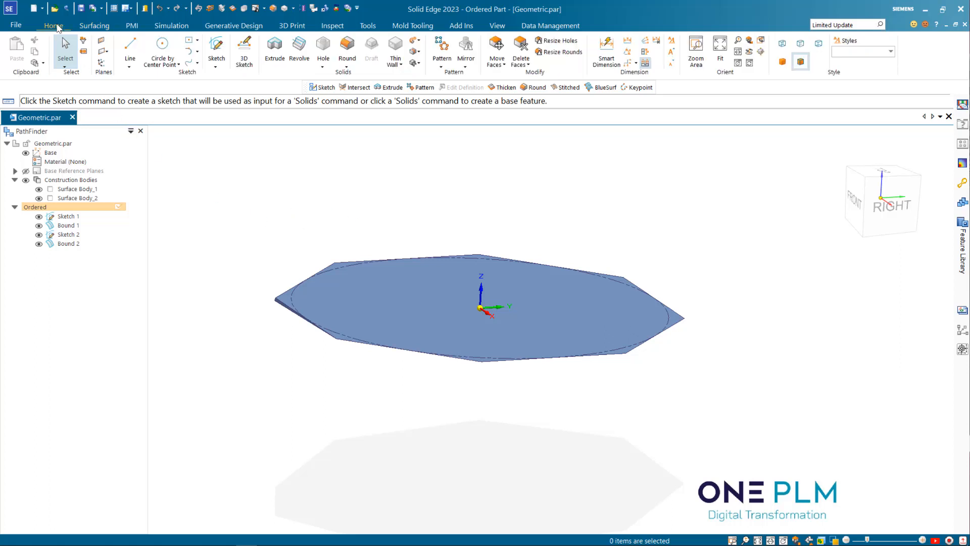
{"action": "left_click", "coordinate": [245, 47]}
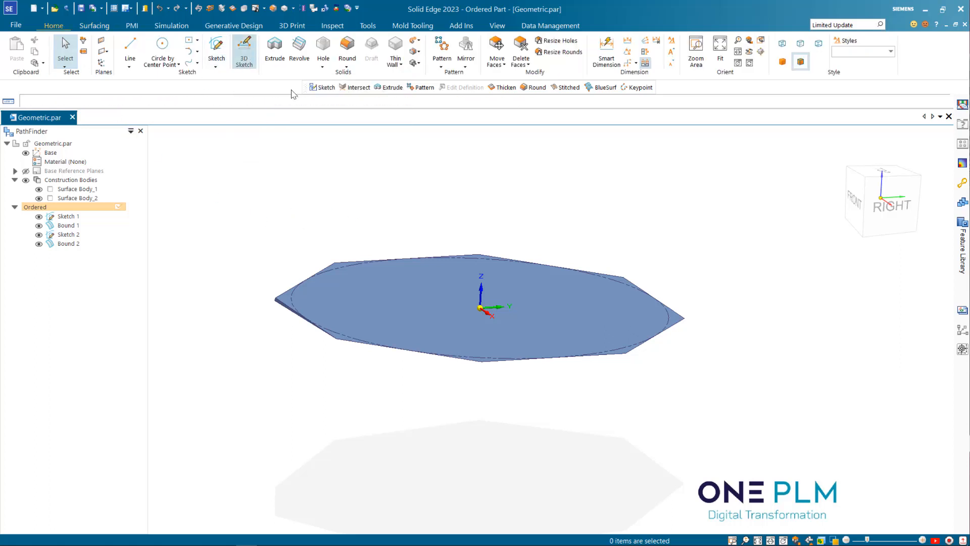
{"action": "middle_click_drag", "start_coordinate": [443, 191], "coordinate": [428, 200]}
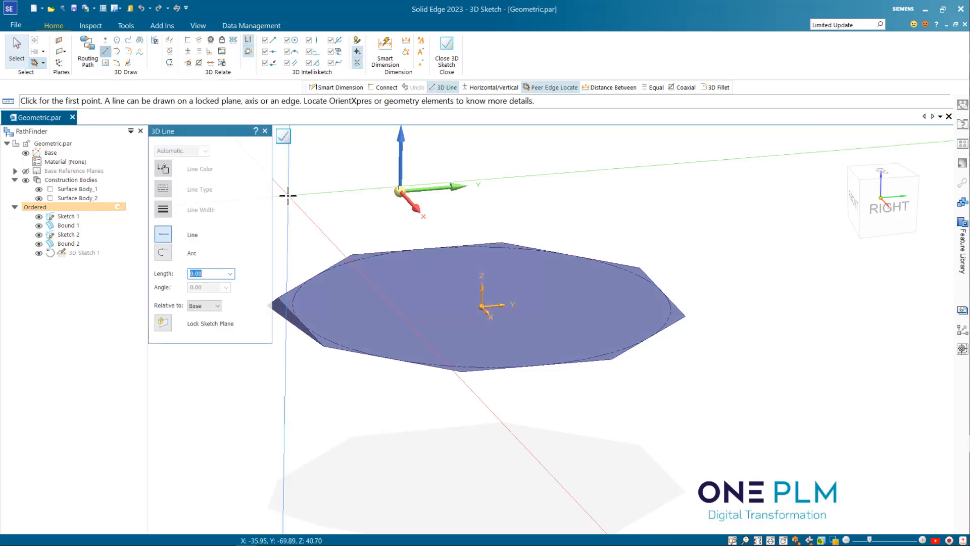
{"action": "scroll", "coordinate": [497, 444], "scroll_direction": "down", "scroll_amount": 2}
{"action": "middle_click_drag", "start_coordinate": [495, 427], "coordinate": [463, 439]}
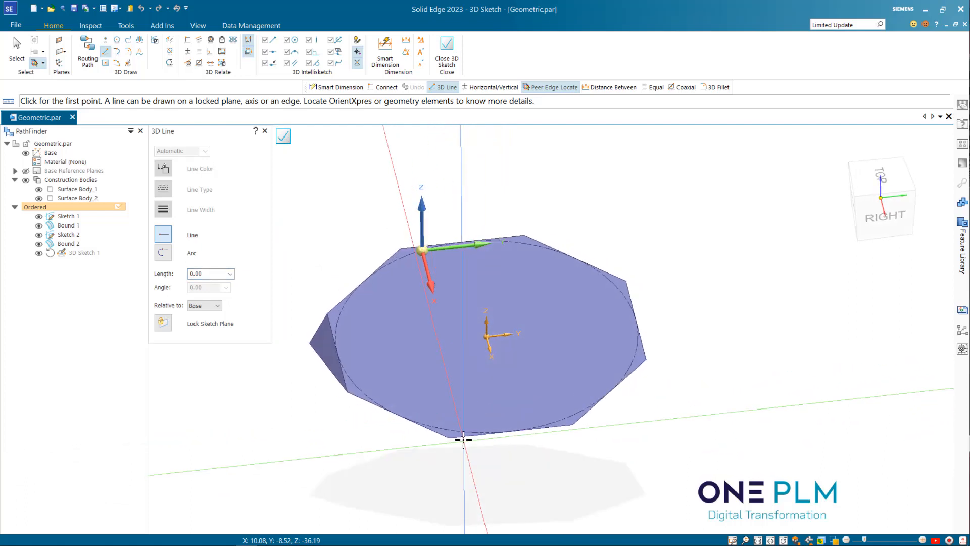
{"action": "left_click", "coordinate": [487, 336]}
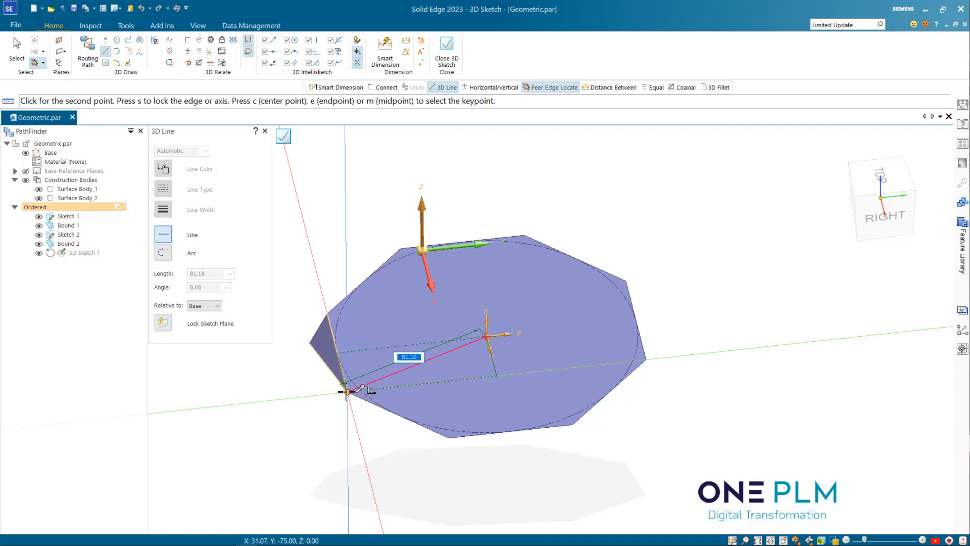
{"action": "left_click", "coordinate": [347, 393]}
Draw a vertical 3D line about 77 mm long from the octagon corner, locked to the Z axis
{"action": "middle_click_drag", "start_coordinate": [361, 360], "coordinate": [378, 334]}
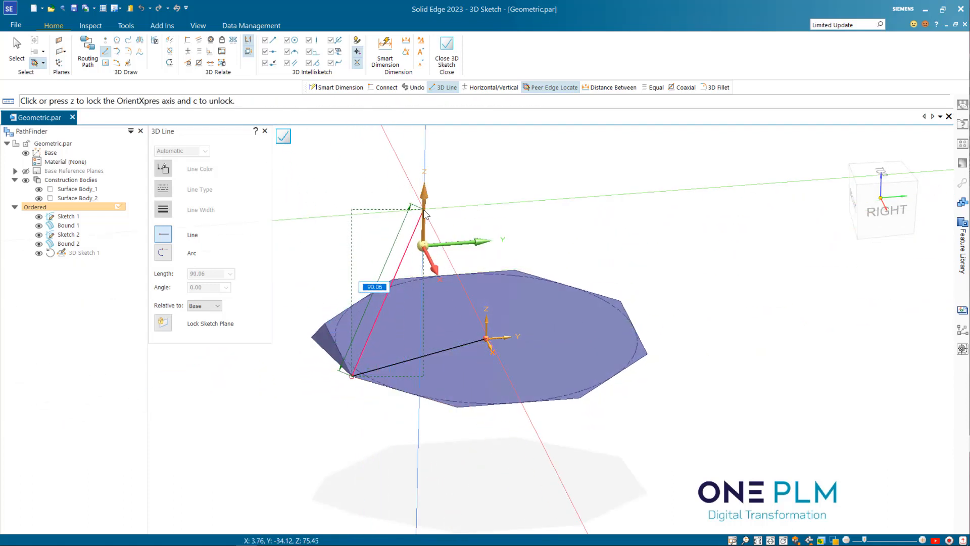
{"action": "key", "text": "z"}
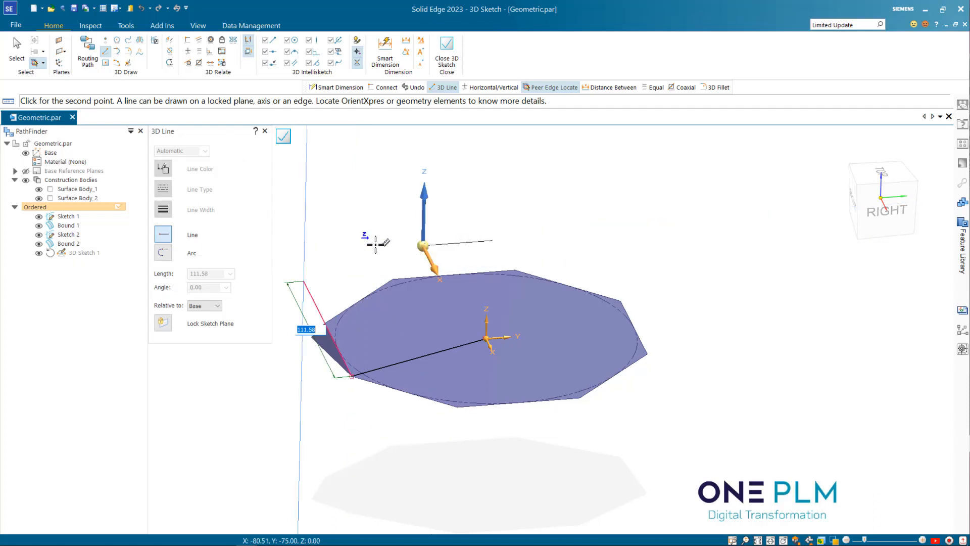
{"action": "key", "text": "x"}
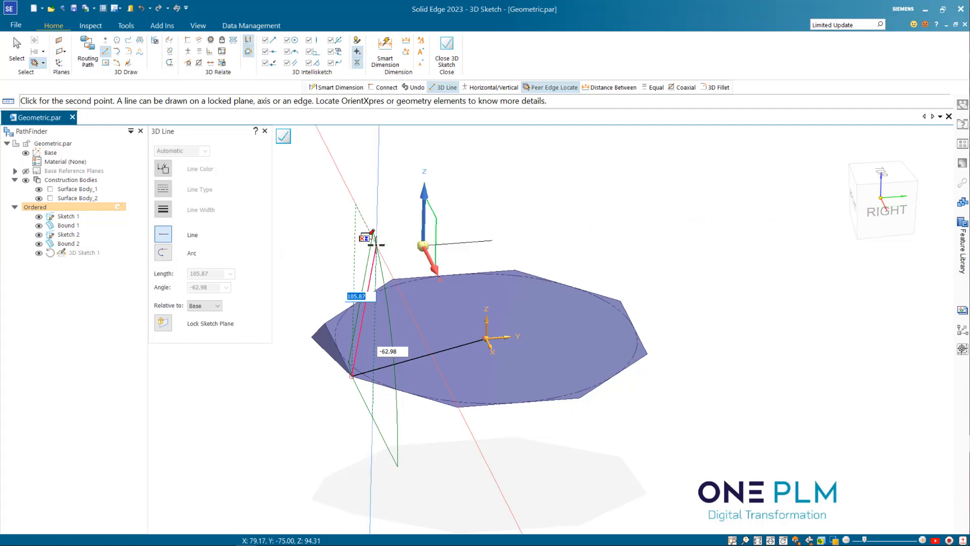
{"action": "key", "text": "c"}
{"action": "left_click", "coordinate": [423, 212]}
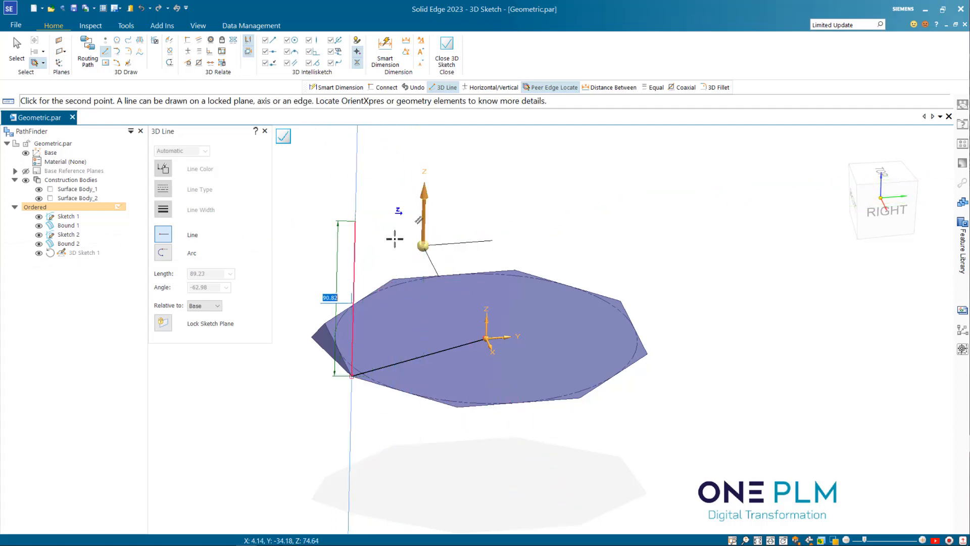
{"action": "left_click", "coordinate": [360, 236]}
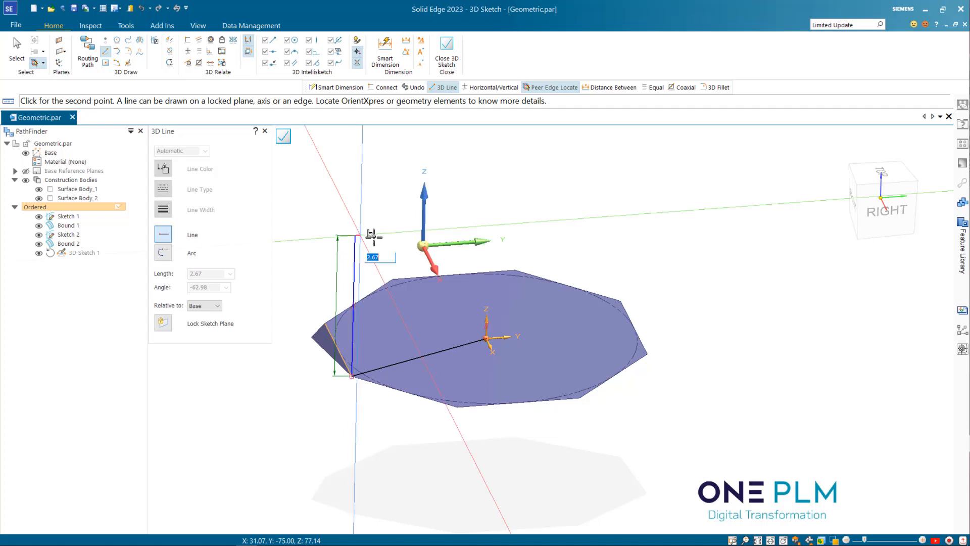
{"action": "right_click", "coordinate": [397, 224]}
Dimension the vertical line with Smart Dimension and set its length to 80 mm
{"action": "middle_click_drag", "start_coordinate": [397, 231], "coordinate": [352, 230]}
{"action": "scroll", "coordinate": [380, 232], "scroll_direction": "down", "scroll_amount": 4}
{"action": "scroll", "coordinate": [352, 231], "scroll_direction": "up", "scroll_amount": 2}
{"action": "left_click", "coordinate": [386, 56]}
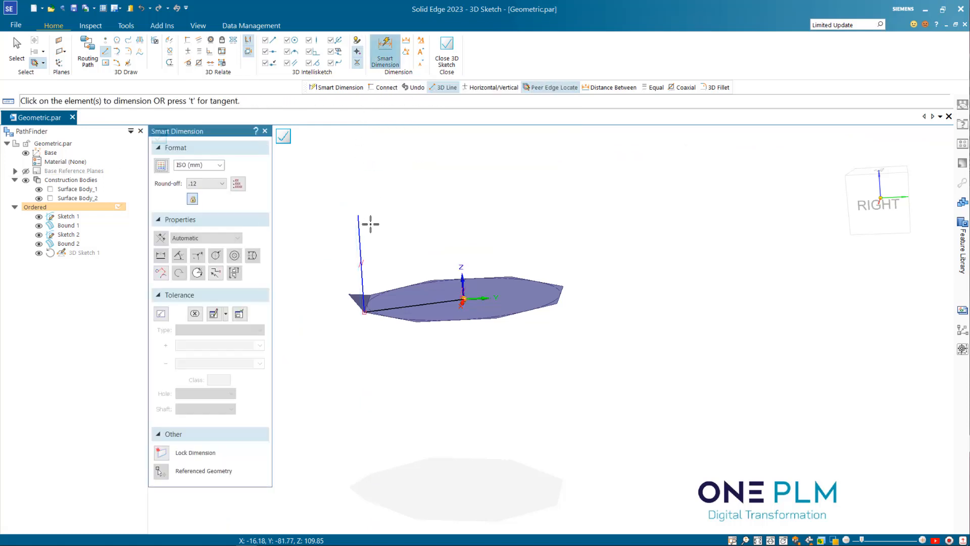
{"action": "left_click", "coordinate": [356, 232]}
{"action": "left_click", "coordinate": [334, 168]}
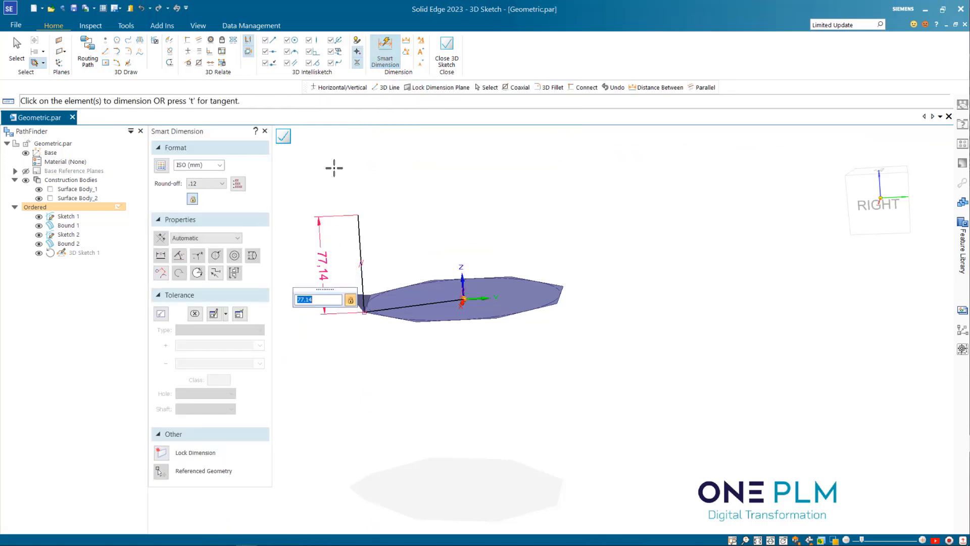
{"action": "middle_click_drag", "start_coordinate": [445, 220], "coordinate": [471, 234]}
{"action": "scroll", "coordinate": [305, 256], "scroll_direction": "up", "scroll_amount": 1}
{"action": "middle_click_drag", "start_coordinate": [307, 257], "coordinate": [319, 278]}
{"action": "scroll", "coordinate": [289, 206], "scroll_direction": "up", "scroll_amount": 1}
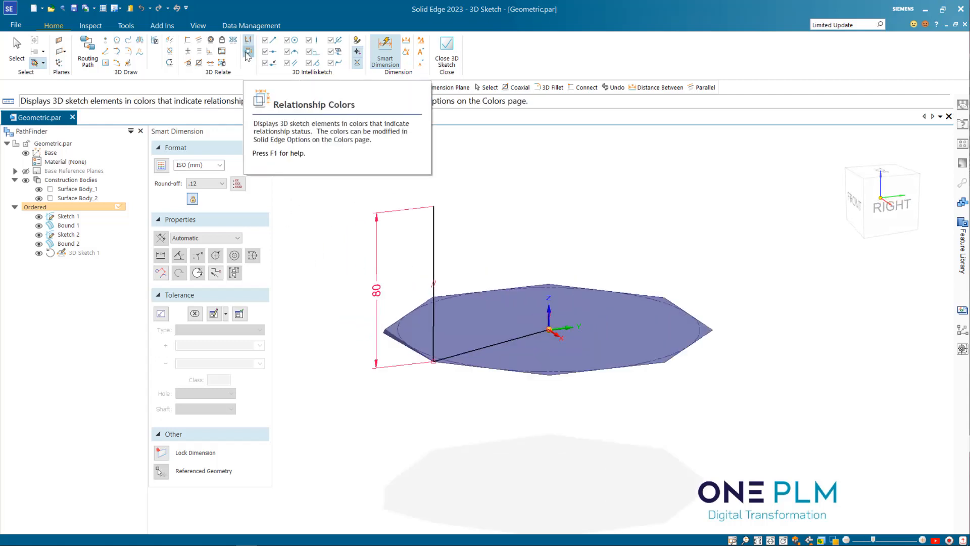
Draw connected 3D lines from the vertical line's upper end to the triangular surface's outer tip and on to the shared octagon corner
{"action": "left_click", "coordinate": [248, 52]}
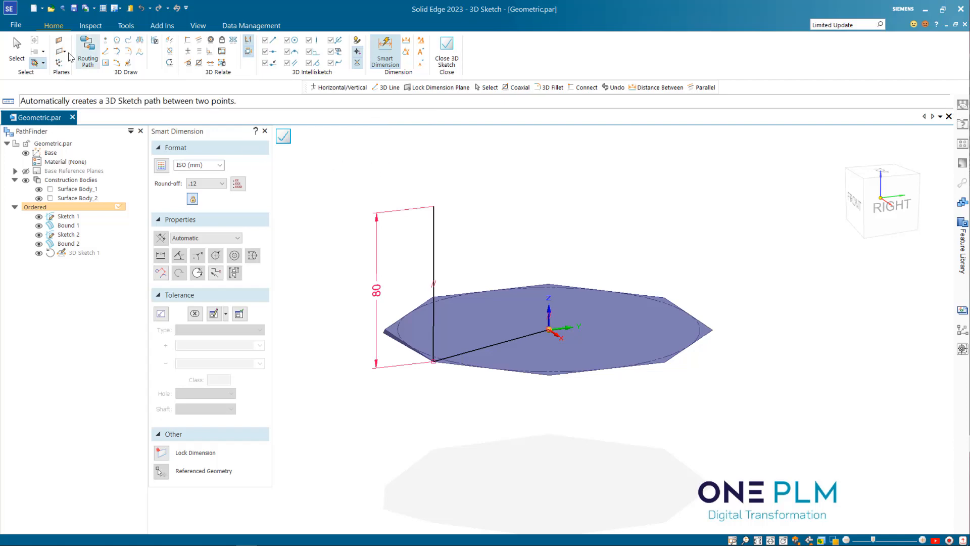
{"action": "left_click", "coordinate": [105, 52]}
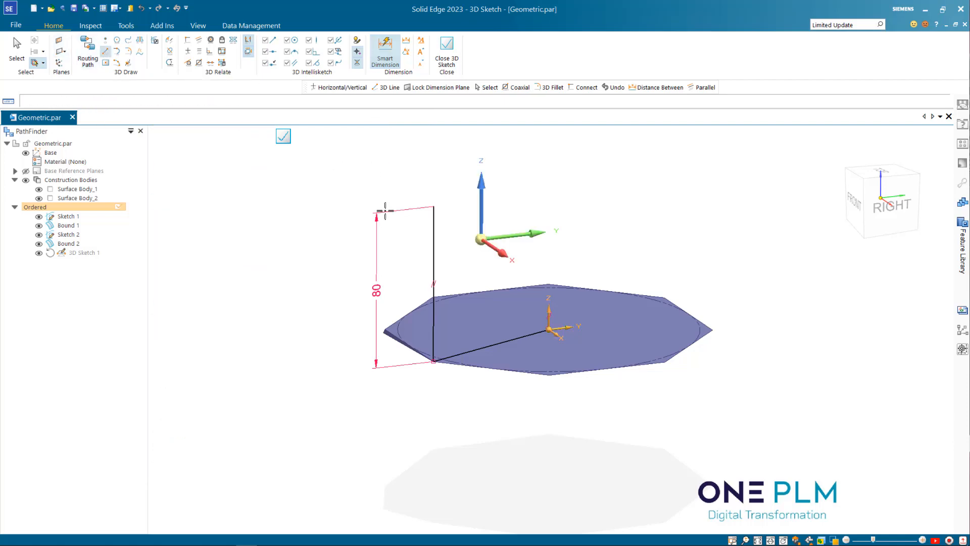
{"action": "left_click", "coordinate": [433, 207]}
{"action": "mouse_move", "coordinate": [379, 341]}
{"action": "middle_mouse_down"}
{"action": "mouse_move", "coordinate": [348, 342]}
{"action": "mouse_move", "coordinate": [367, 336]}
{"action": "middle_mouse_up"}
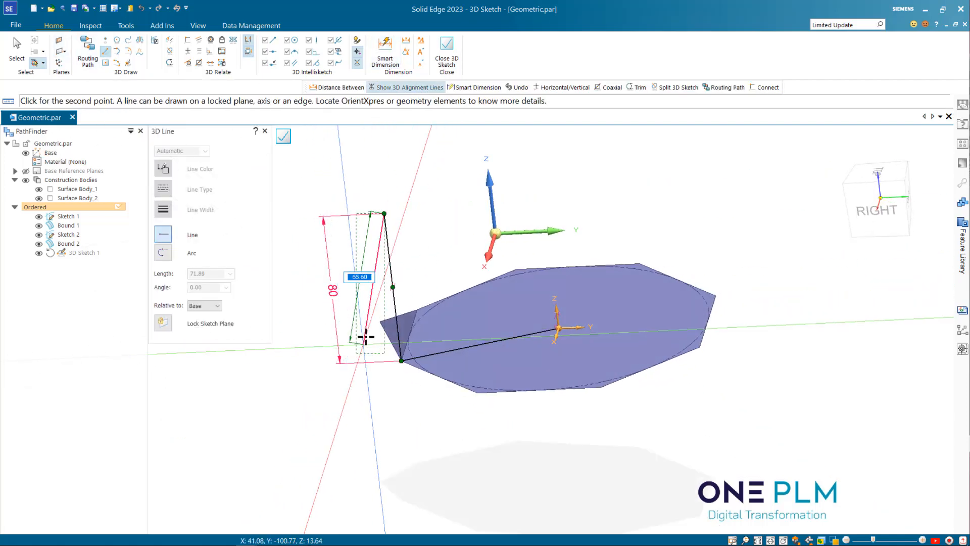
{"action": "scroll", "coordinate": [367, 334], "scroll_direction": "up", "scroll_amount": 3}
{"action": "scroll", "coordinate": [535, 224], "scroll_direction": "down", "scroll_amount": 3}
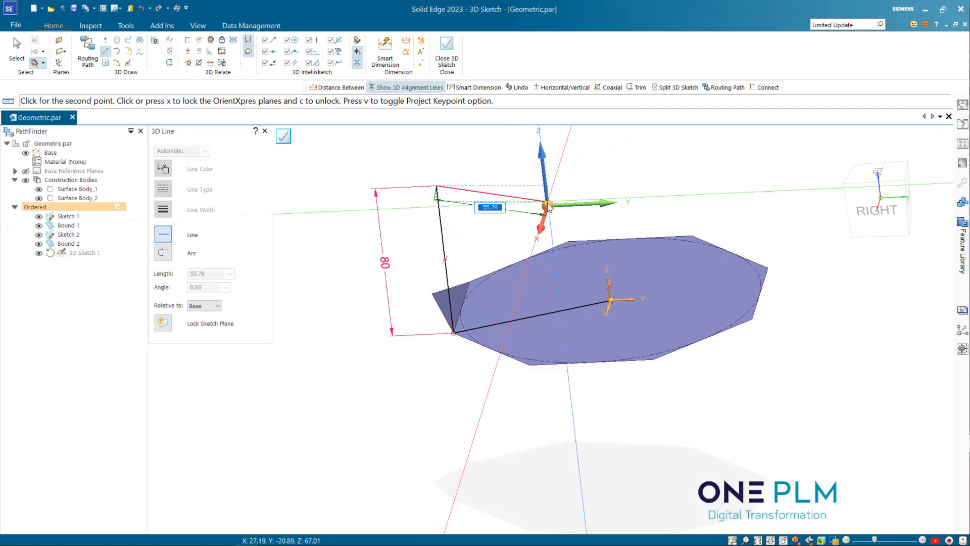
{"action": "scroll", "coordinate": [412, 323], "scroll_direction": "up", "scroll_amount": 2}
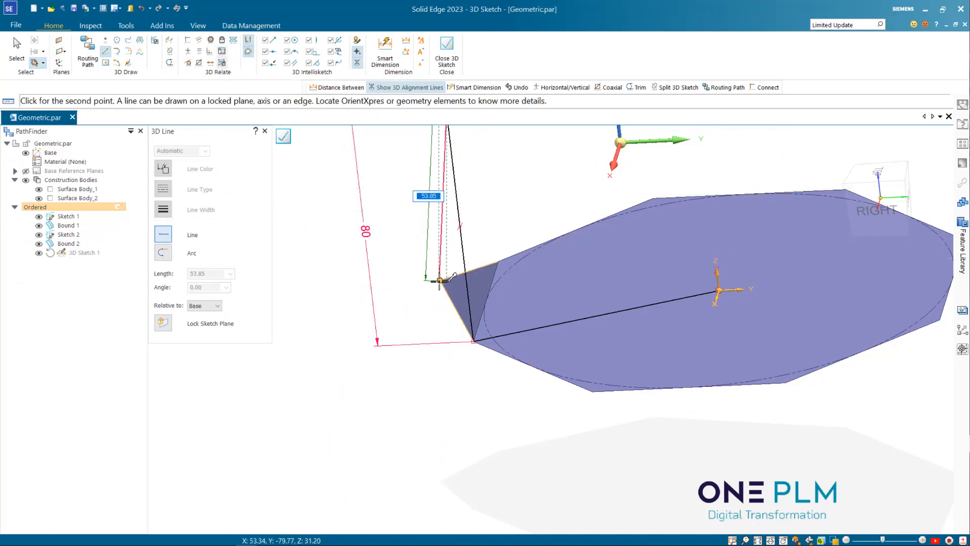
{"action": "left_click", "coordinate": [439, 280]}
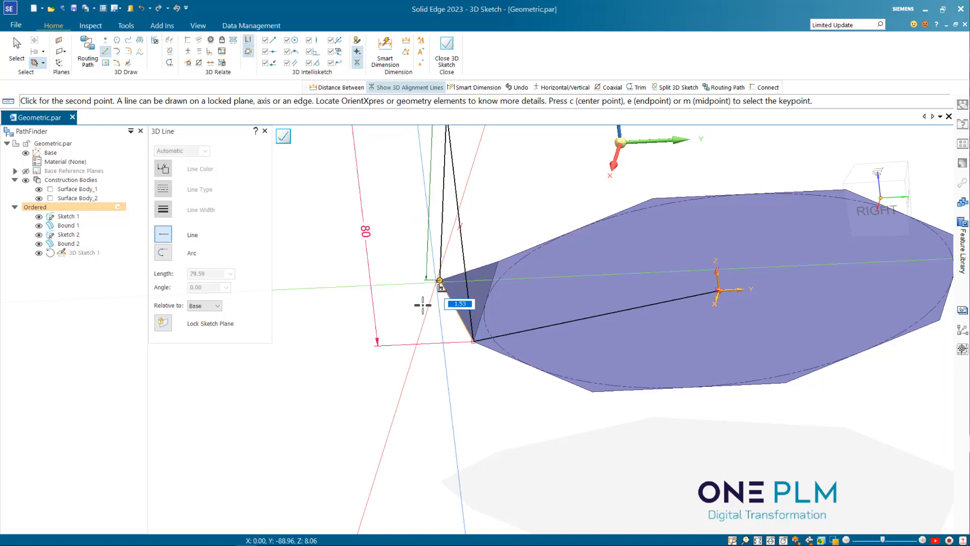
{"action": "left_click", "coordinate": [474, 341]}
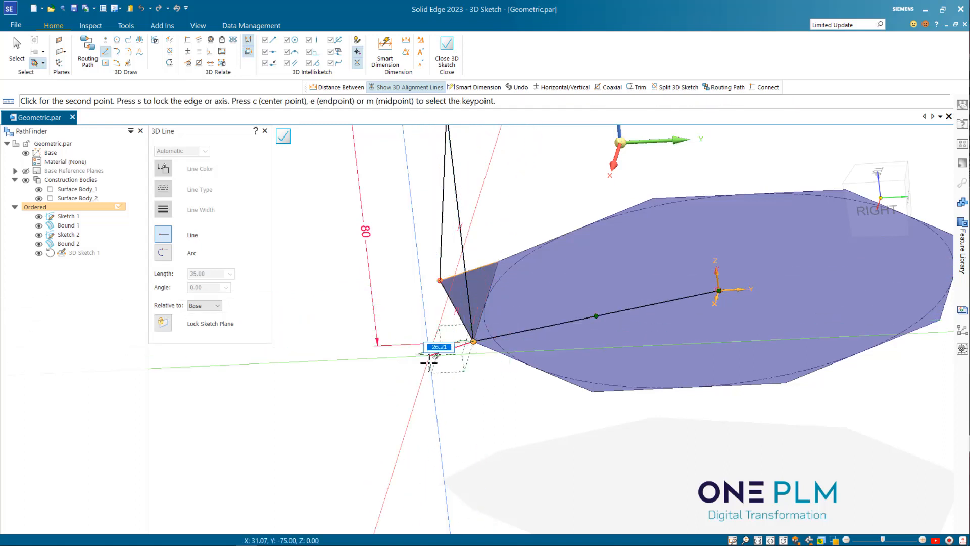
{"action": "middle_click_drag", "start_coordinate": [429, 362], "coordinate": [426, 221]}
{"action": "scroll", "coordinate": [446, 365], "scroll_direction": "down", "scroll_amount": 3}
{"action": "key", "text": "Escape"}
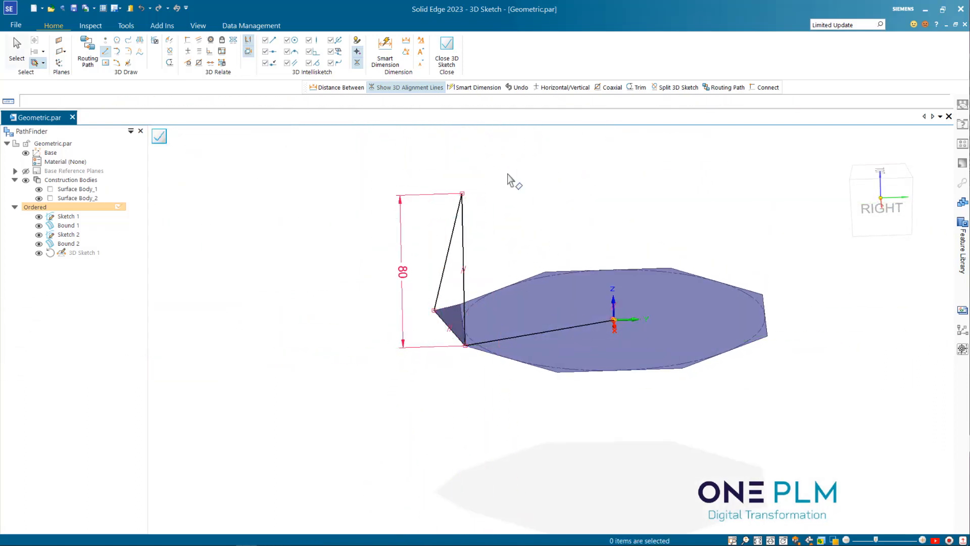
{"action": "mouse_move", "coordinate": [513, 180]}
{"action": "middle_mouse_down"}
{"action": "mouse_move", "coordinate": [557, 191]}
{"action": "mouse_move", "coordinate": [572, 224]}
{"action": "mouse_move", "coordinate": [559, 262]}
{"action": "mouse_move", "coordinate": [560, 207]}
{"action": "mouse_move", "coordinate": [586, 199]}
{"action": "mouse_move", "coordinate": [602, 238]}
{"action": "middle_mouse_up"}
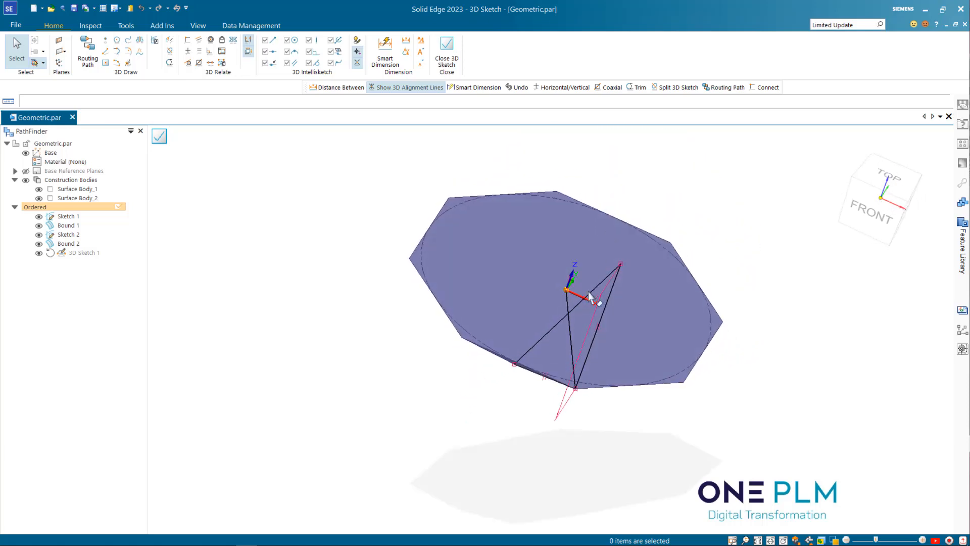
{"action": "middle_click_drag", "start_coordinate": [584, 277], "coordinate": [659, 266]}
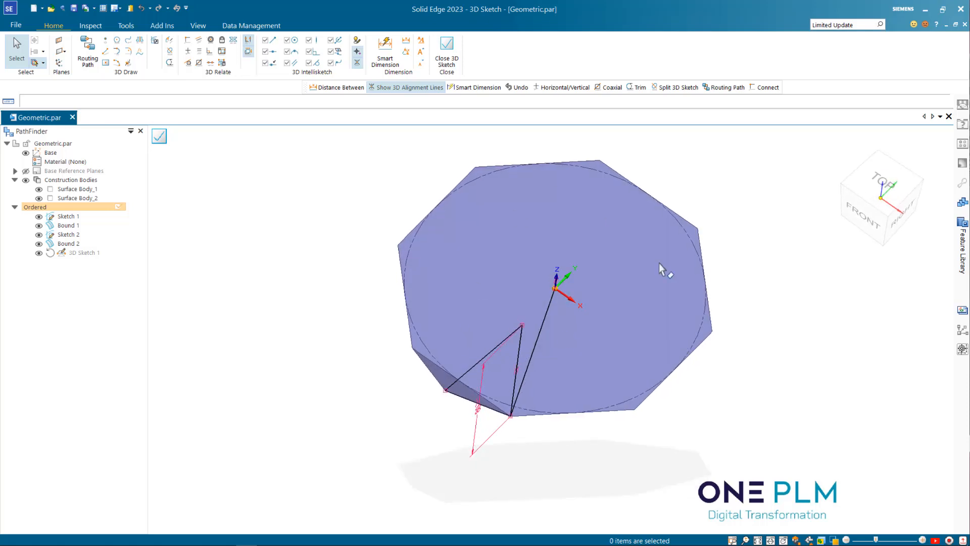
{"action": "middle_click_drag", "start_coordinate": [542, 338], "coordinate": [491, 392]}
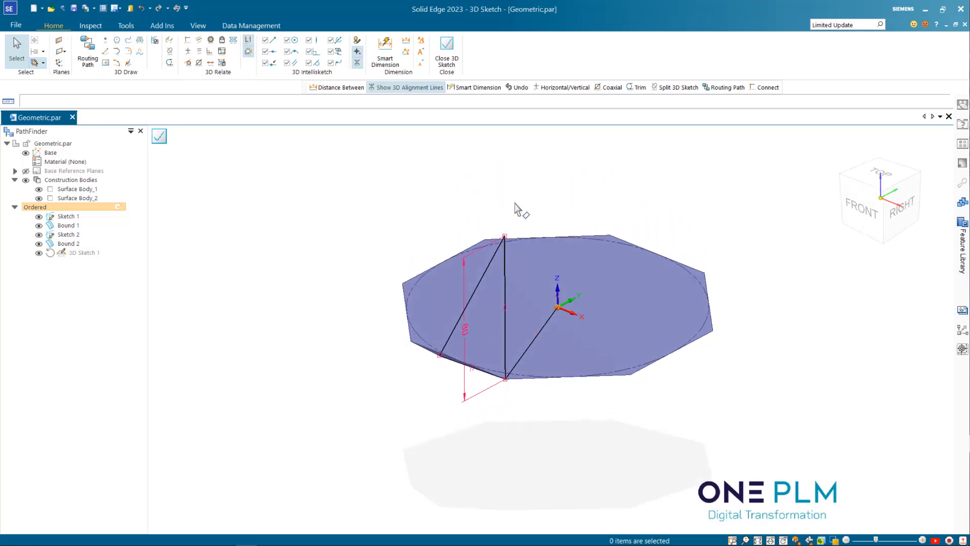
Finish the 3D sketch containing the vertical 80 mm line and the closed tall triangle
{"action": "middle_click_drag", "start_coordinate": [515, 207], "coordinate": [486, 212]}
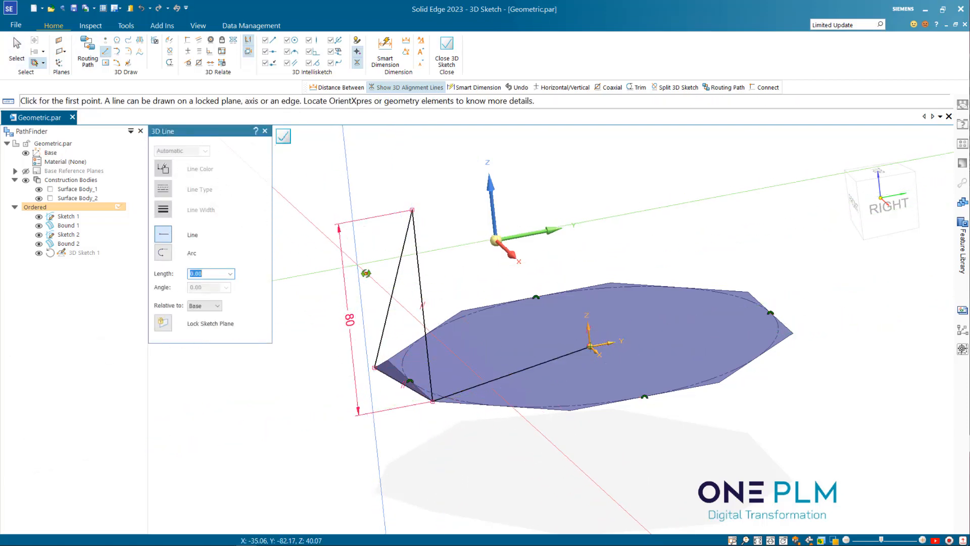
{"action": "mouse_move", "coordinate": [363, 316]}
{"action": "middle_mouse_down"}
{"action": "mouse_move", "coordinate": [385, 362]}
{"action": "mouse_move", "coordinate": [370, 255]}
{"action": "mouse_move", "coordinate": [331, 181]}
{"action": "middle_mouse_up"}
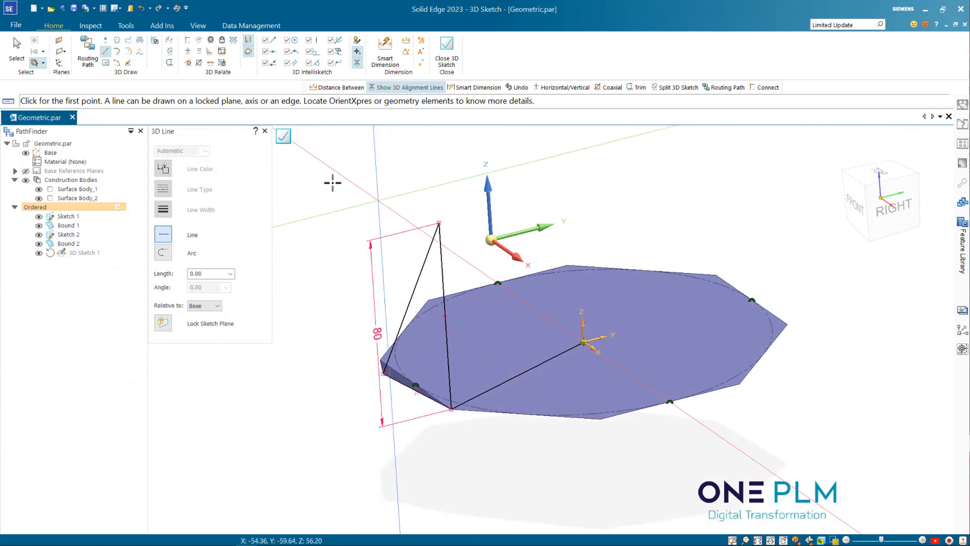
{"action": "left_click", "coordinate": [284, 136]}
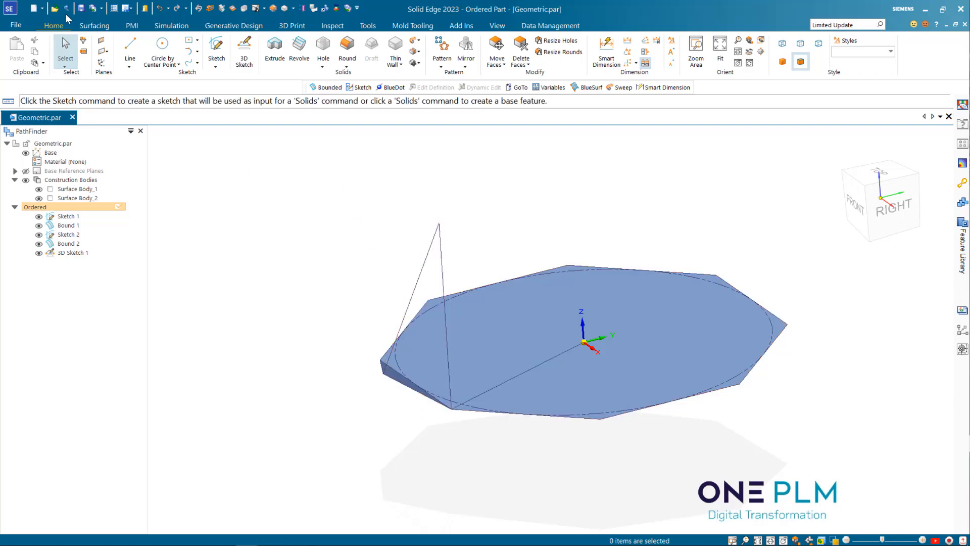
Create a Bounded surface from the closed loop of the tall triangle in the 3D sketch
{"action": "left_click", "coordinate": [94, 26]}
{"action": "left_click", "coordinate": [355, 50]}
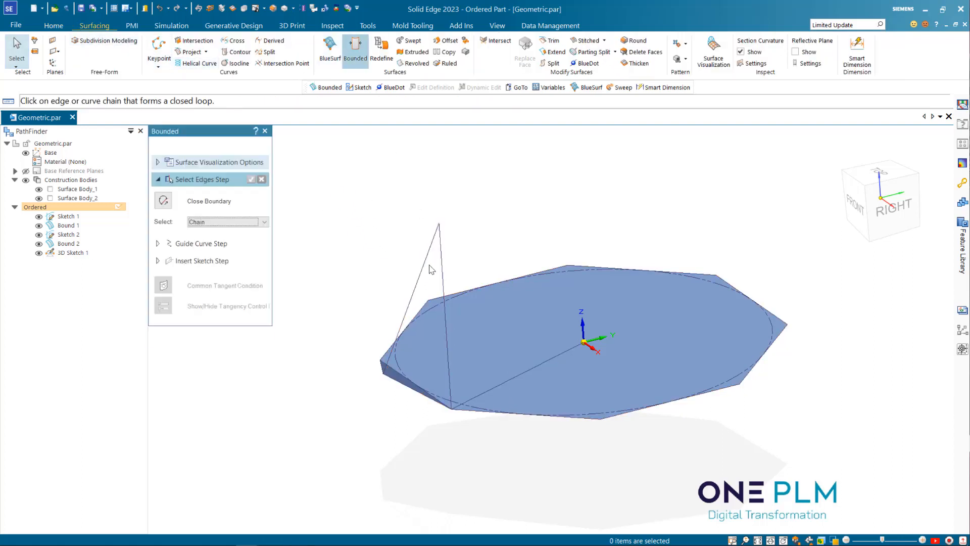
{"action": "left_click", "coordinate": [429, 260]}
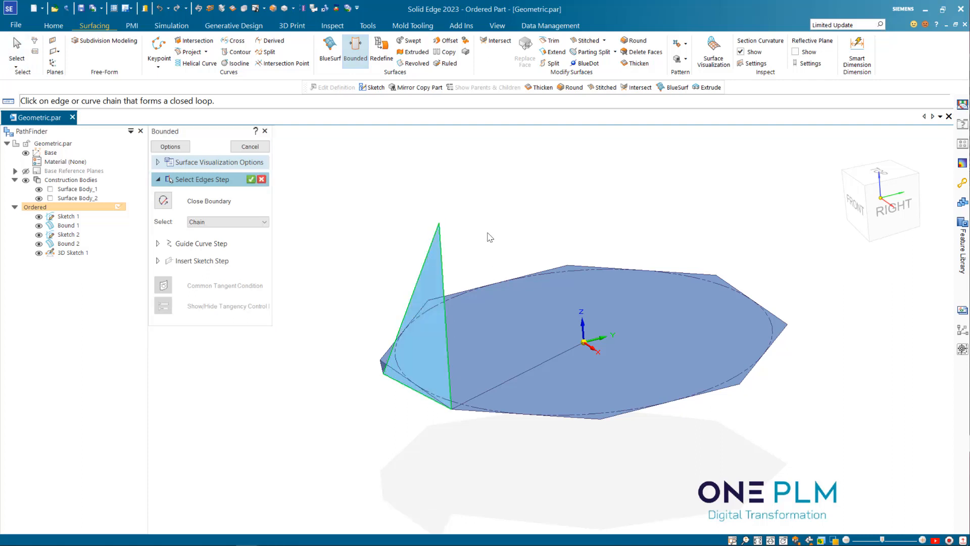
{"action": "left_click", "coordinate": [251, 180]}
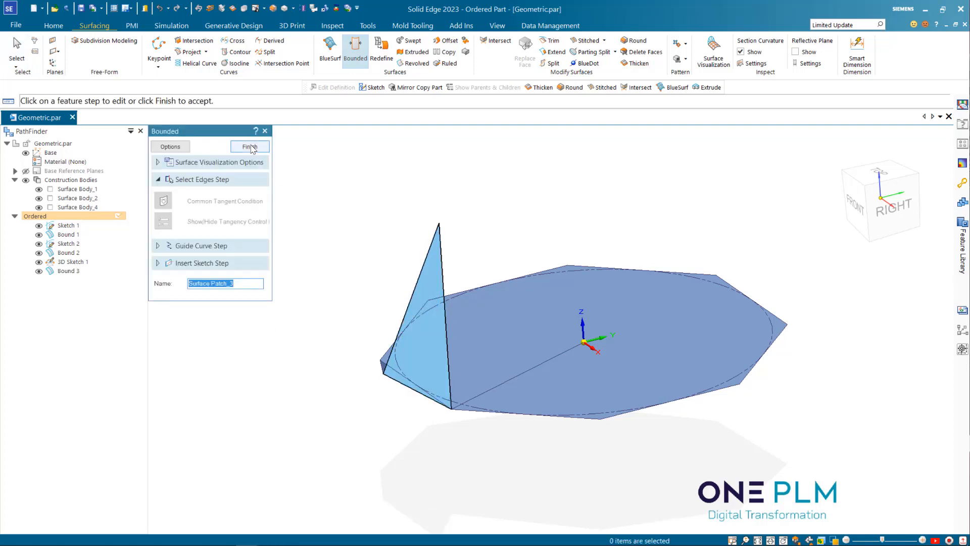
{"action": "left_click", "coordinate": [251, 147]}
{"action": "middle_click_drag", "start_coordinate": [330, 248], "coordinate": [318, 220]}
{"action": "left_click", "coordinate": [242, 147]}
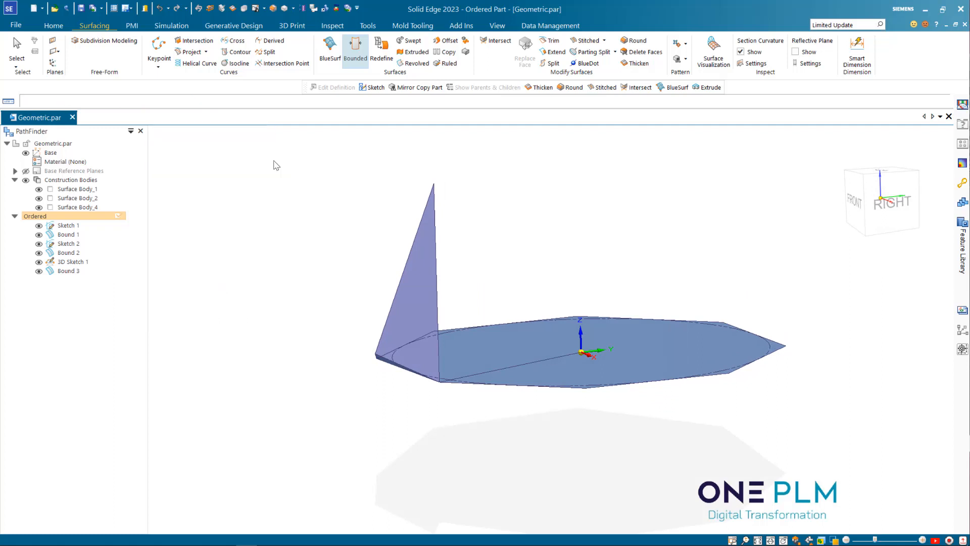
{"action": "middle_click_drag", "start_coordinate": [276, 165], "coordinate": [469, 222]}
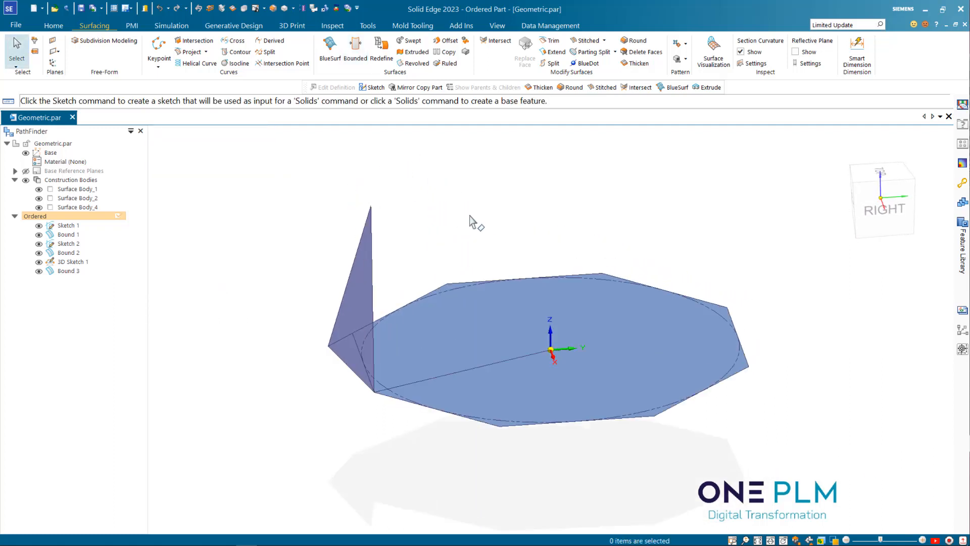
Create a plane by 3 points through the base origin, the shared octagon corner and the tall triangle's apex
{"action": "left_click", "coordinate": [59, 52]}
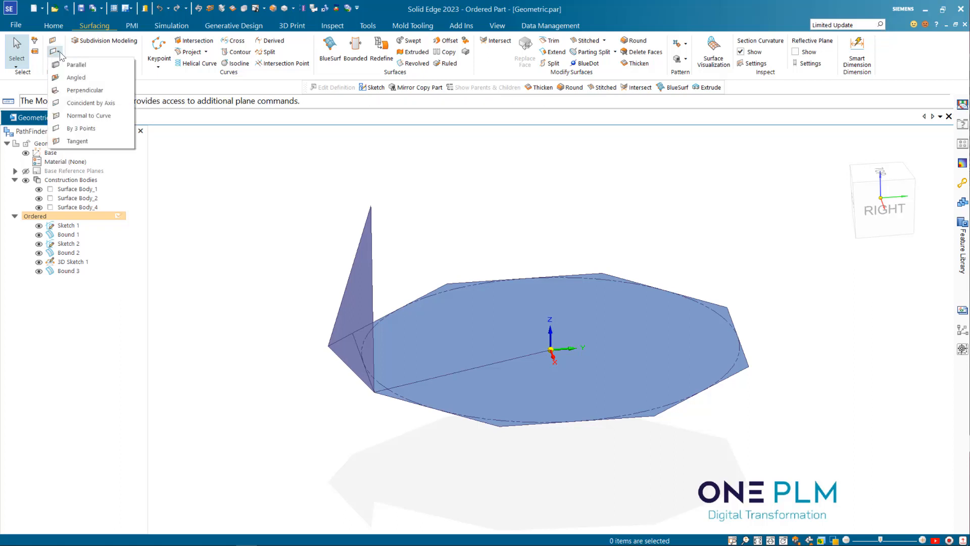
{"action": "left_click", "coordinate": [81, 128]}
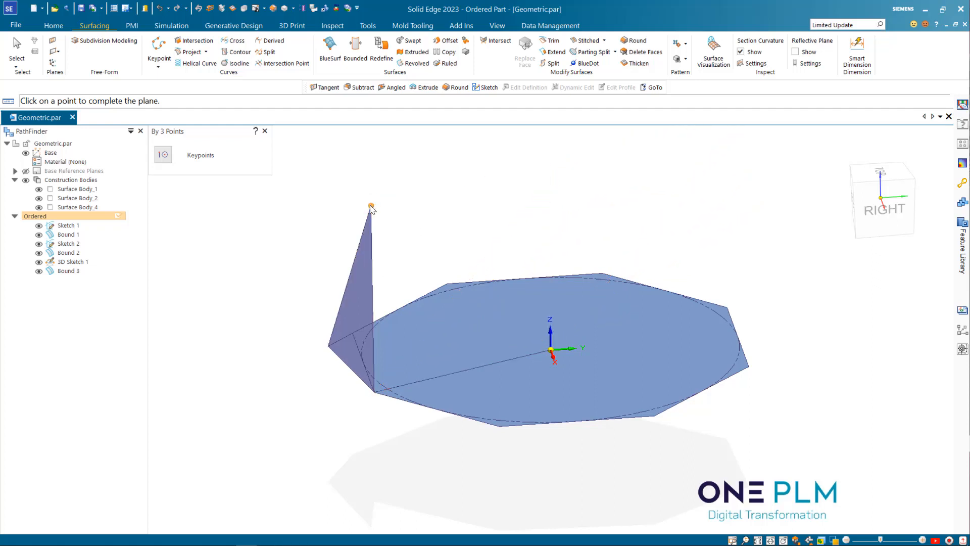
{"action": "key", "text": "Escape"}
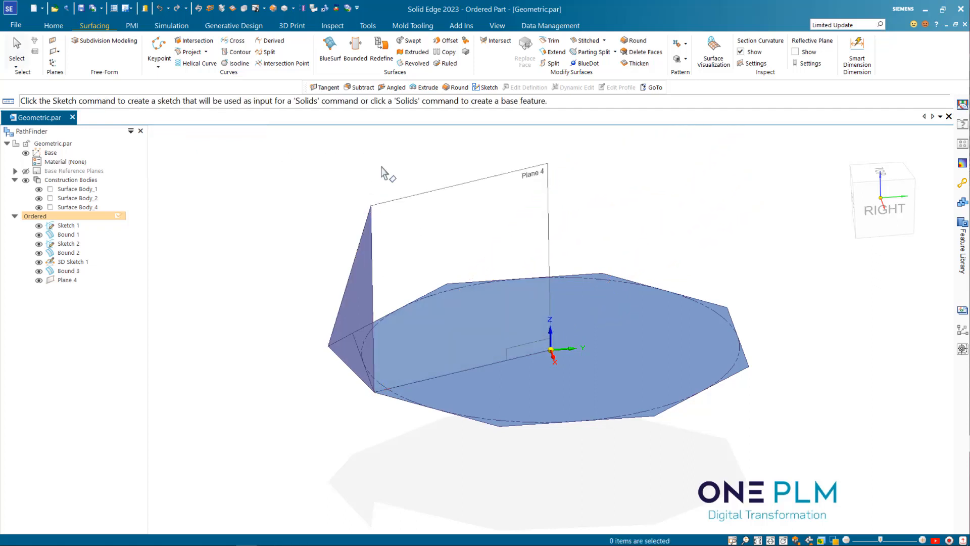
{"action": "middle_click_drag", "start_coordinate": [385, 169], "coordinate": [375, 258]}
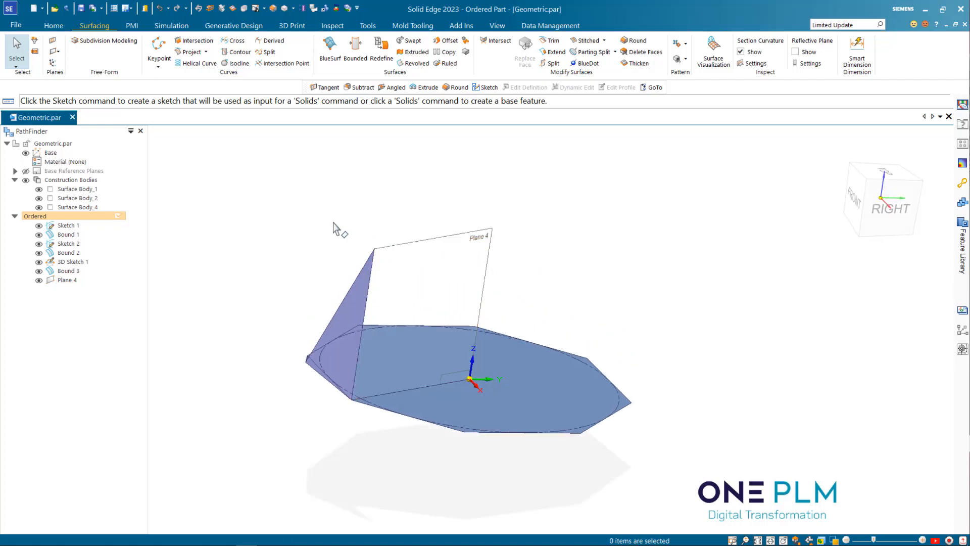
{"action": "mouse_move", "coordinate": [418, 231]}
{"action": "middle_mouse_down"}
{"action": "mouse_move", "coordinate": [456, 234]}
{"action": "mouse_move", "coordinate": [444, 277]}
{"action": "mouse_move", "coordinate": [423, 238]}
{"action": "middle_mouse_up"}
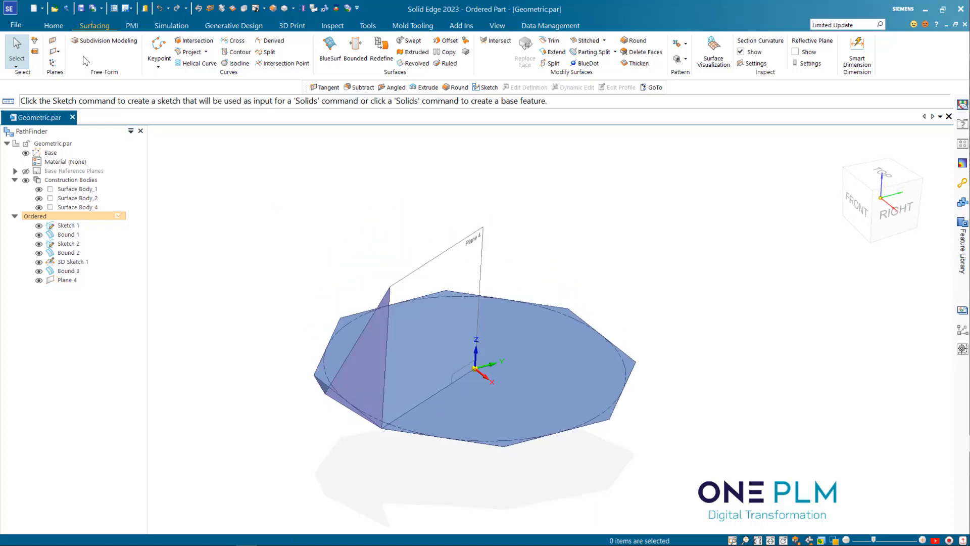
Start a new 3D sketch and include the slanted outer edge of the tall triangular surface
{"action": "left_click", "coordinate": [59, 29]}
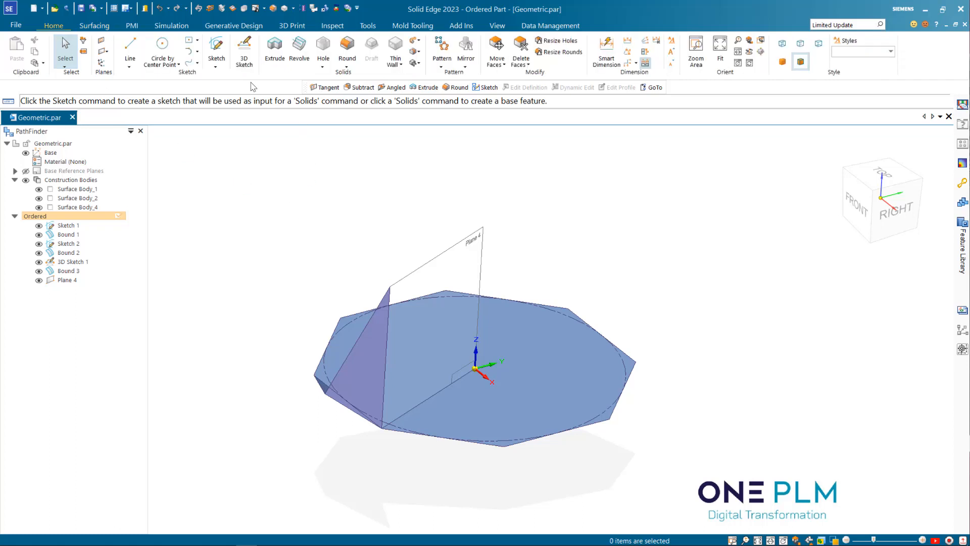
{"action": "left_click", "coordinate": [244, 49]}
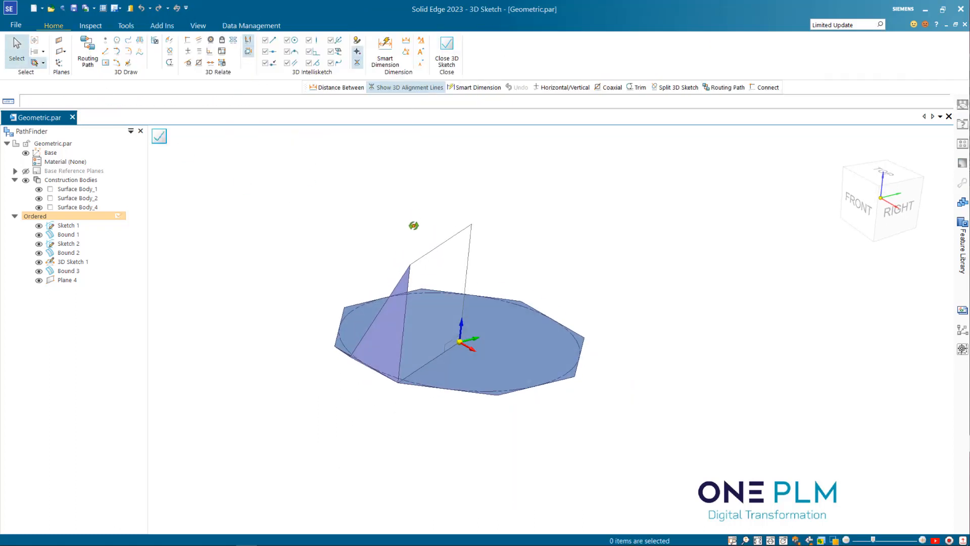
{"action": "scroll", "coordinate": [366, 333], "scroll_direction": "up", "scroll_amount": 5}
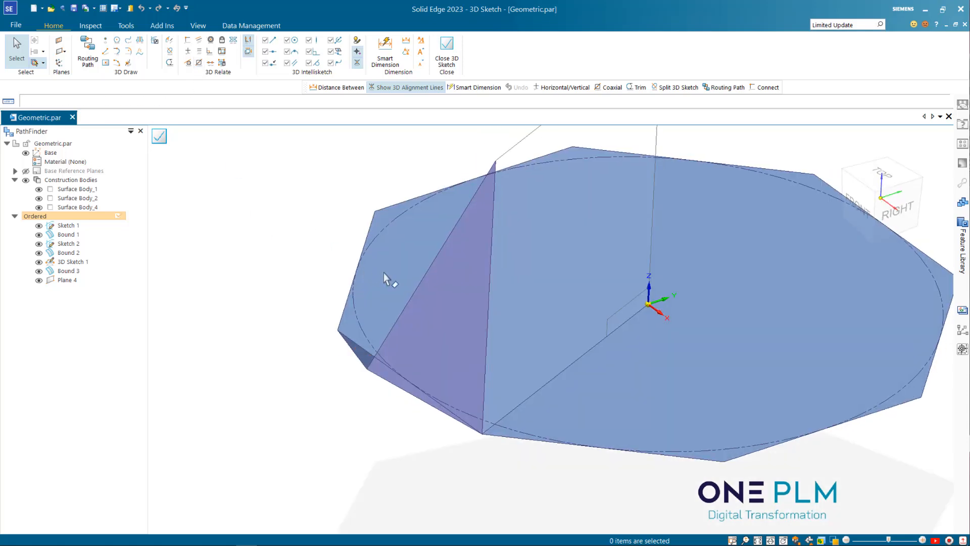
{"action": "left_click", "coordinate": [171, 42]}
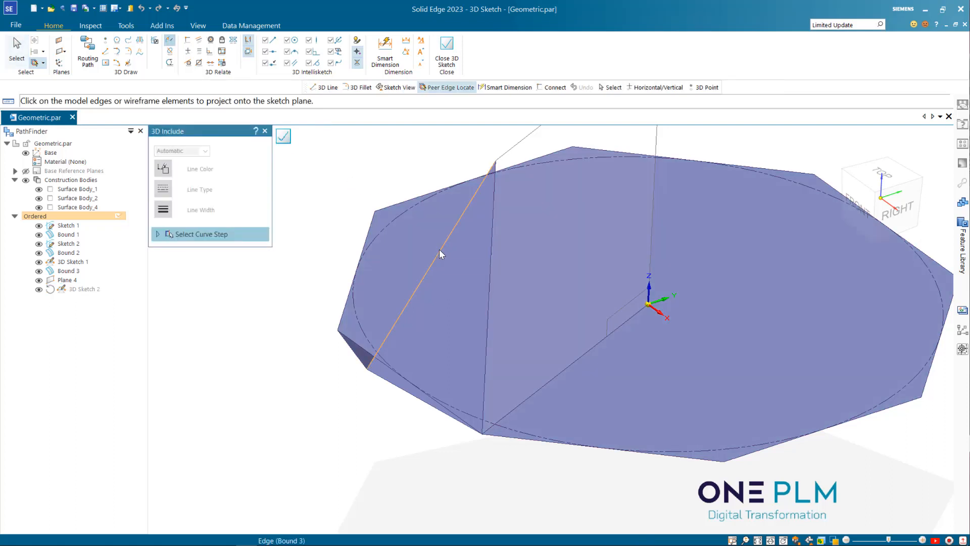
{"action": "left_click", "coordinate": [440, 253]}
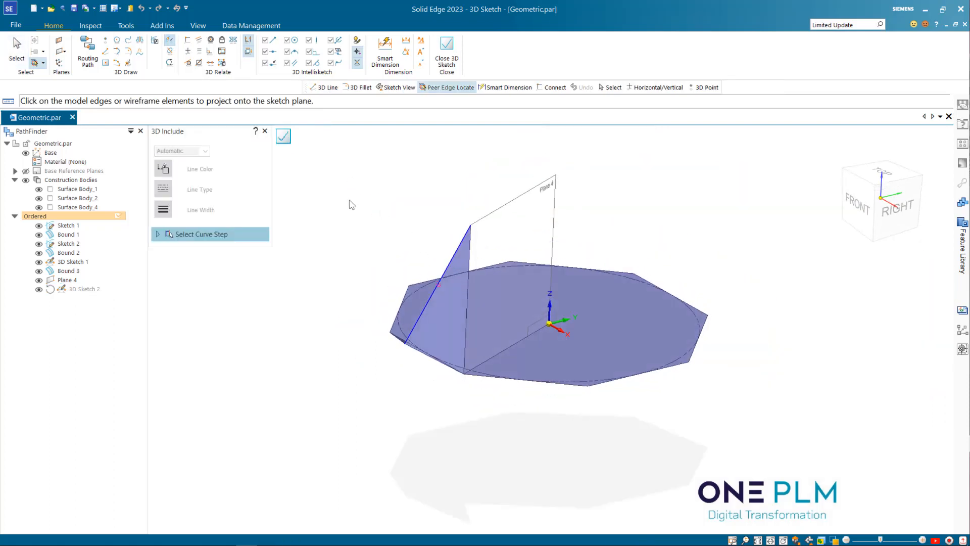
Draw a 3D line about 22.5 mm long from the slanted edge's lower tip, locked to the Y axis toward the base interior
{"action": "left_click", "coordinate": [105, 51]}
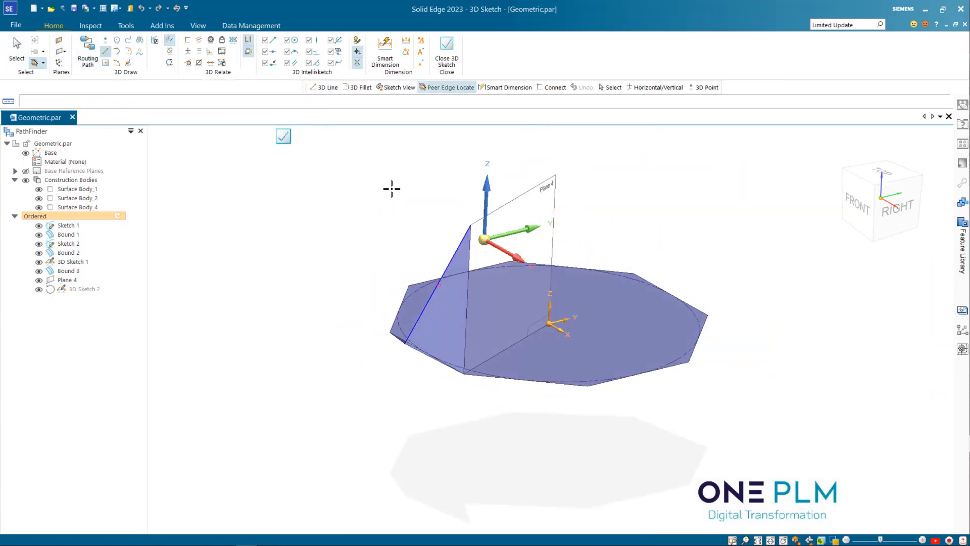
{"action": "middle_click_drag", "start_coordinate": [390, 187], "coordinate": [422, 215]}
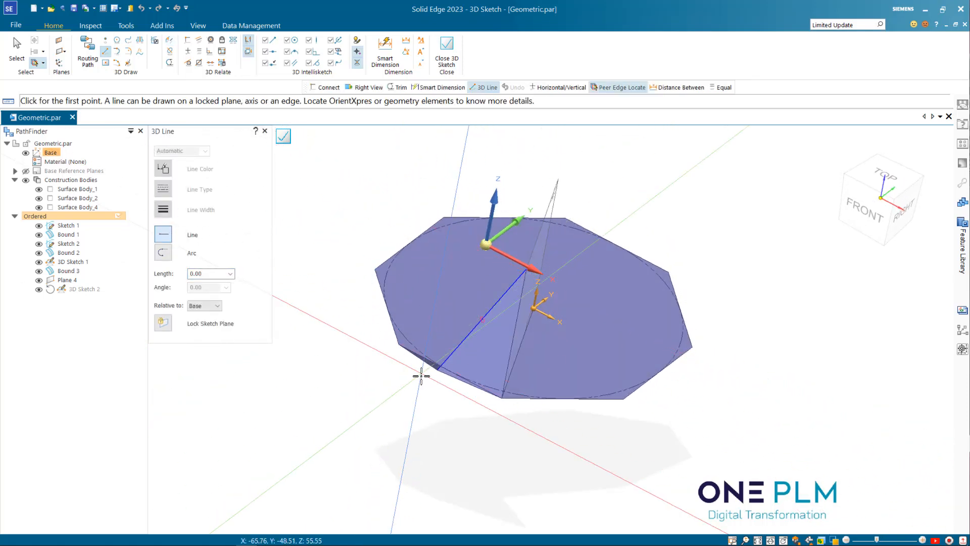
{"action": "left_click", "coordinate": [438, 370]}
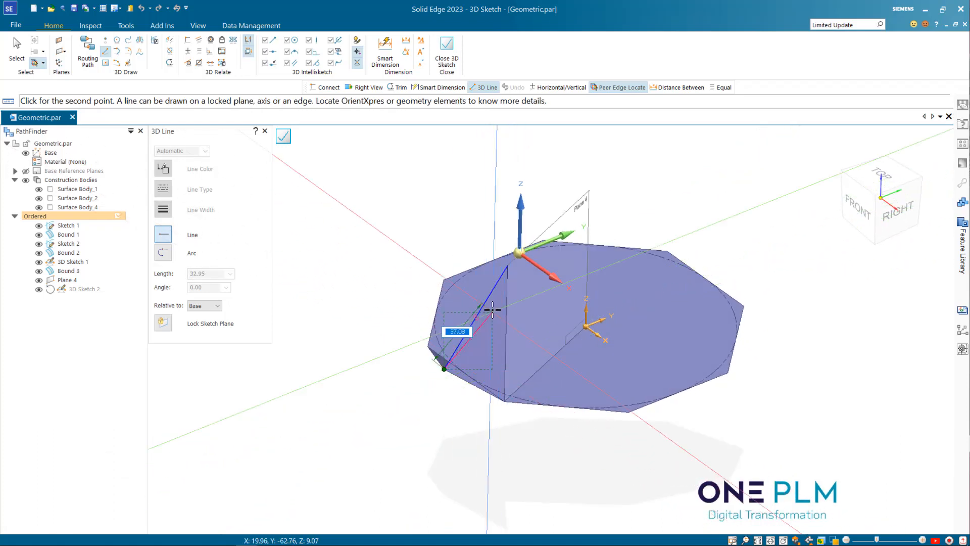
{"action": "left_click", "coordinate": [553, 243]}
{"action": "mouse_move", "coordinate": [493, 339]}
{"action": "middle_mouse_down"}
{"action": "mouse_move", "coordinate": [454, 275]}
{"action": "mouse_move", "coordinate": [400, 277]}
{"action": "mouse_move", "coordinate": [491, 358]}
{"action": "middle_mouse_up"}
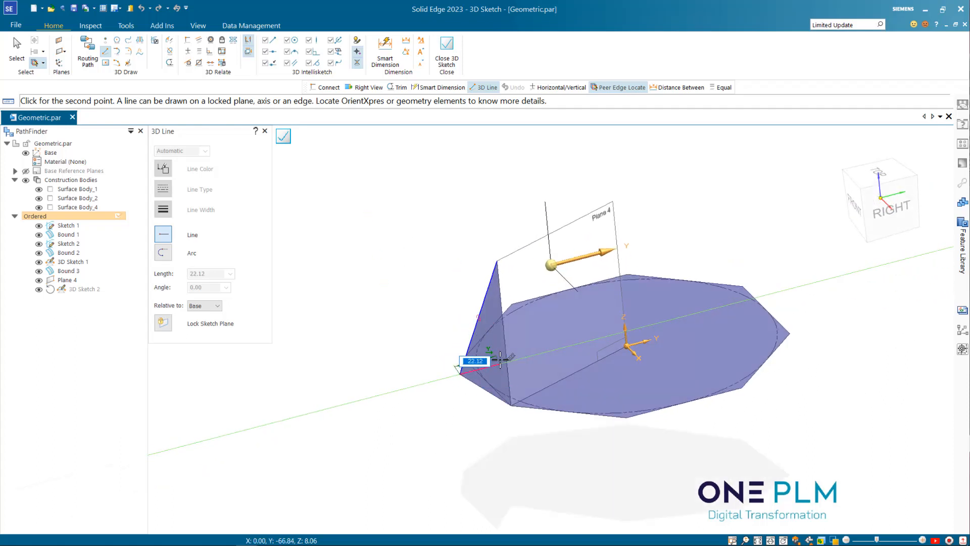
{"action": "middle_click_drag", "start_coordinate": [502, 358], "coordinate": [494, 360]}
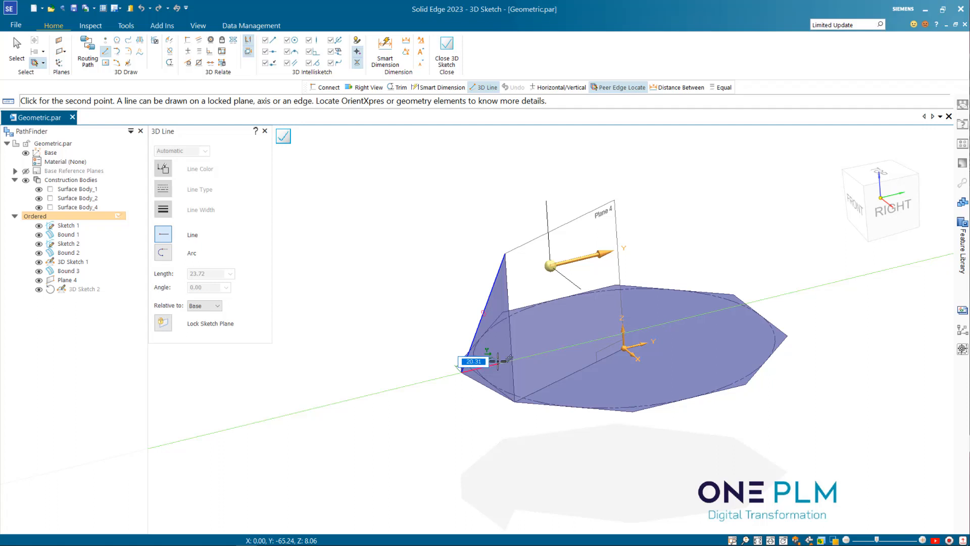
{"action": "left_click", "coordinate": [502, 360]}
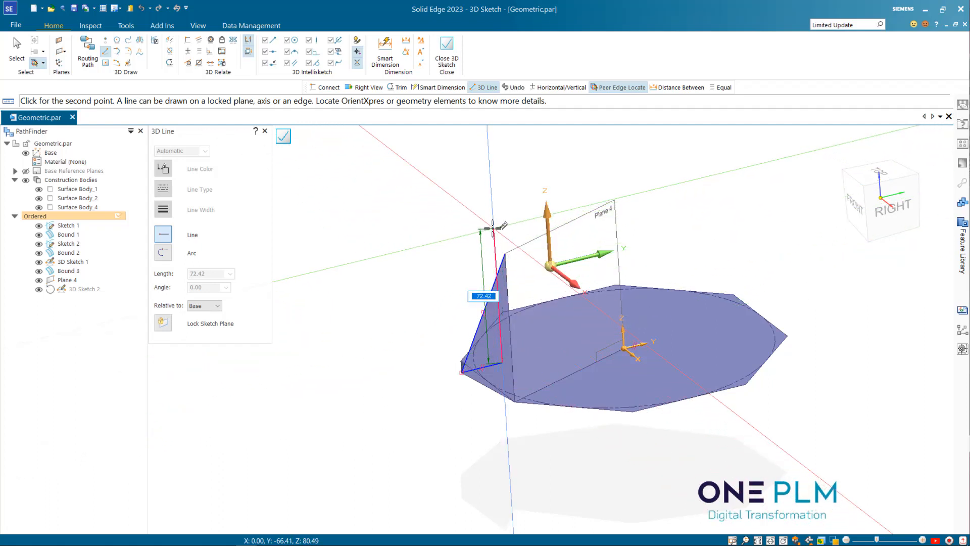
Continue with a vertical 3D line about 75 mm tall from the short line's end and connect its top to the tall triangle's apex
{"action": "scroll", "coordinate": [492, 230], "scroll_direction": "down", "scroll_amount": 2}
{"action": "middle_click_drag", "start_coordinate": [492, 230], "coordinate": [560, 255]}
{"action": "left_click", "coordinate": [502, 197]}
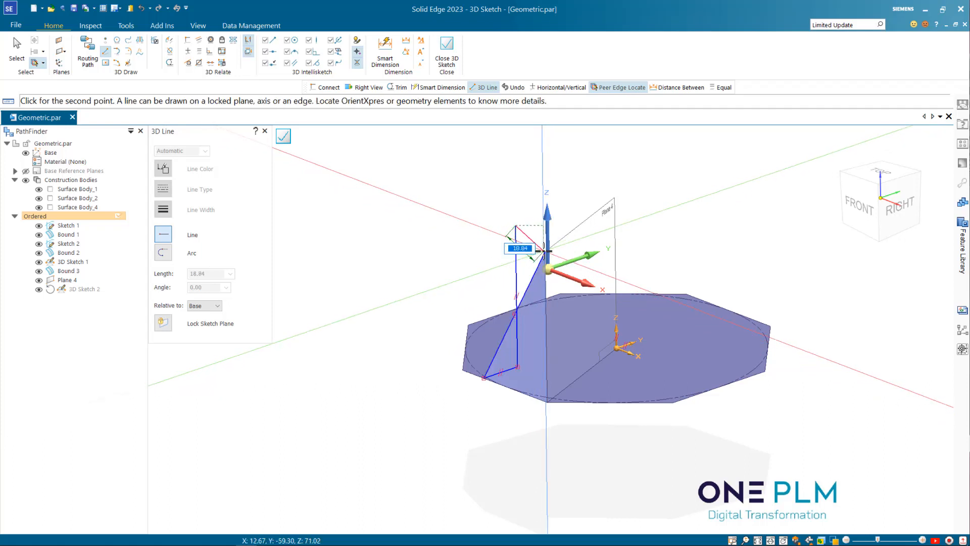
{"action": "scroll", "coordinate": [545, 252], "scroll_direction": "up", "scroll_amount": 3}
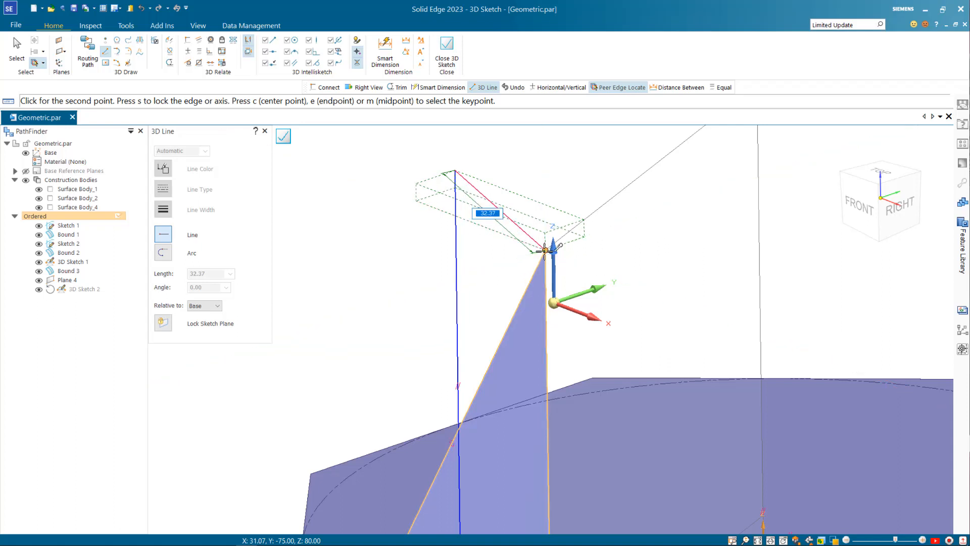
{"action": "scroll", "coordinate": [543, 254], "scroll_direction": "down", "scroll_amount": 3}
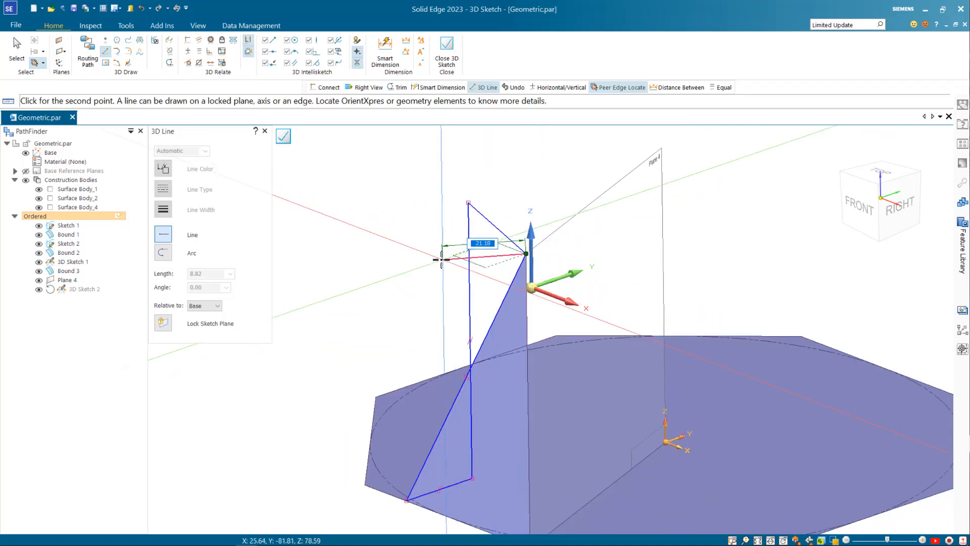
{"action": "key", "text": "Escape"}
{"action": "scroll", "coordinate": [434, 275], "scroll_direction": "down", "scroll_amount": 3}
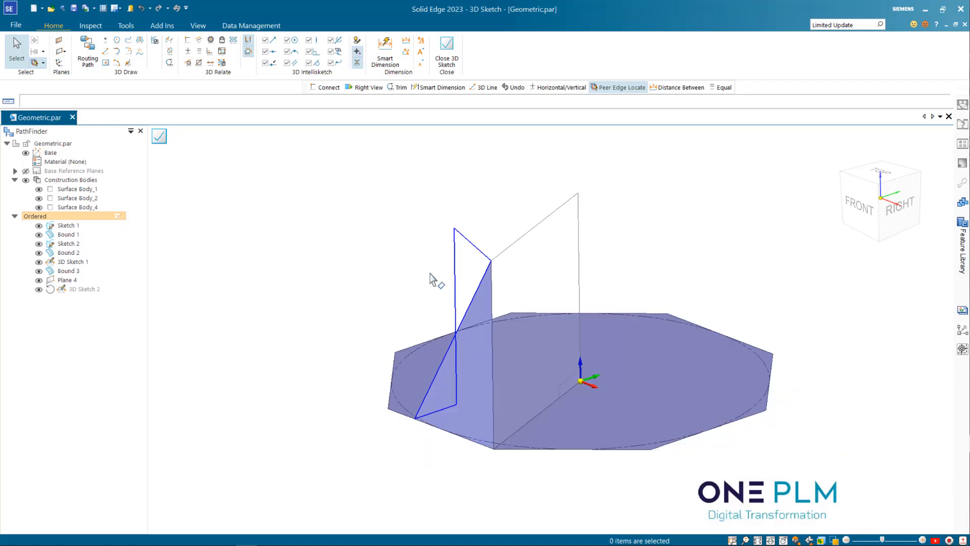
Draw a 3D line from the new vertical line's upper end to the outer tip at the slanted edge's lower end
{"action": "left_click", "coordinate": [105, 52]}
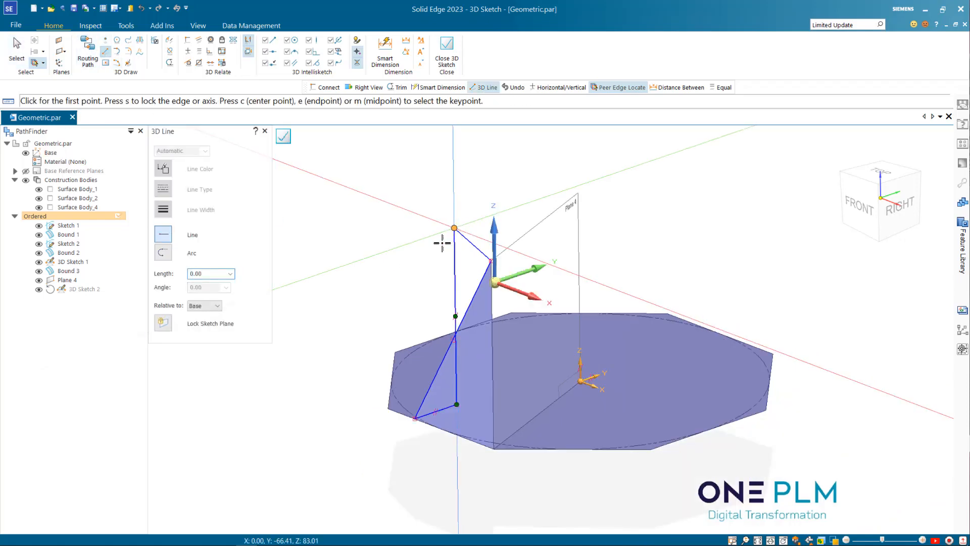
{"action": "left_click", "coordinate": [442, 242]}
{"action": "left_click", "coordinate": [414, 418]}
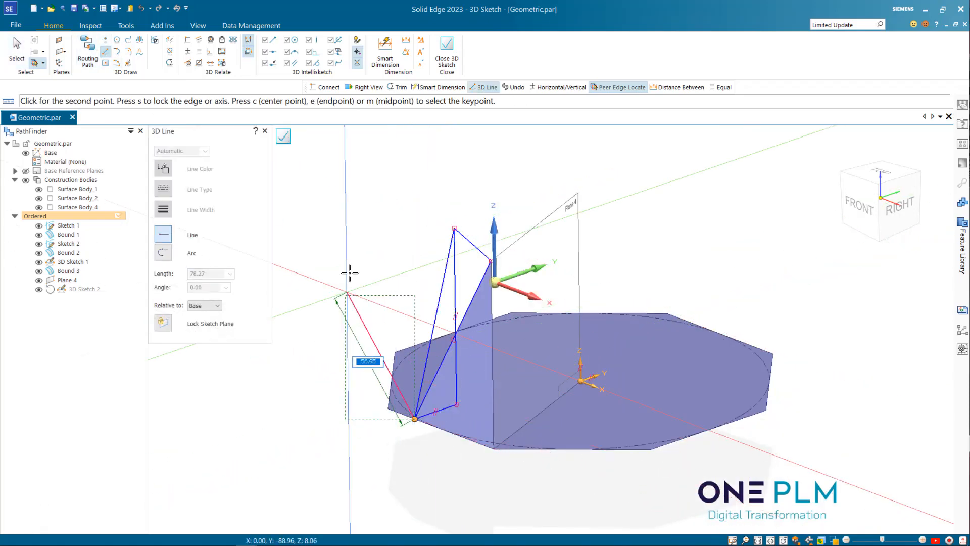
{"action": "key", "text": "Escape"}
Dimension the new vertical line with Smart Dimension and set its length to 80 mm
{"action": "middle_click_drag", "start_coordinate": [442, 298], "coordinate": [487, 342]}
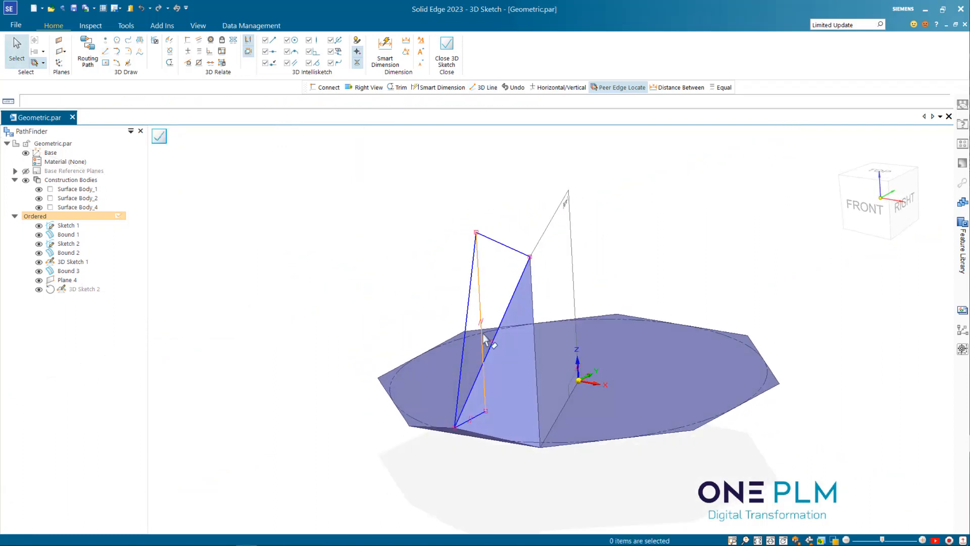
{"action": "left_click", "coordinate": [385, 46]}
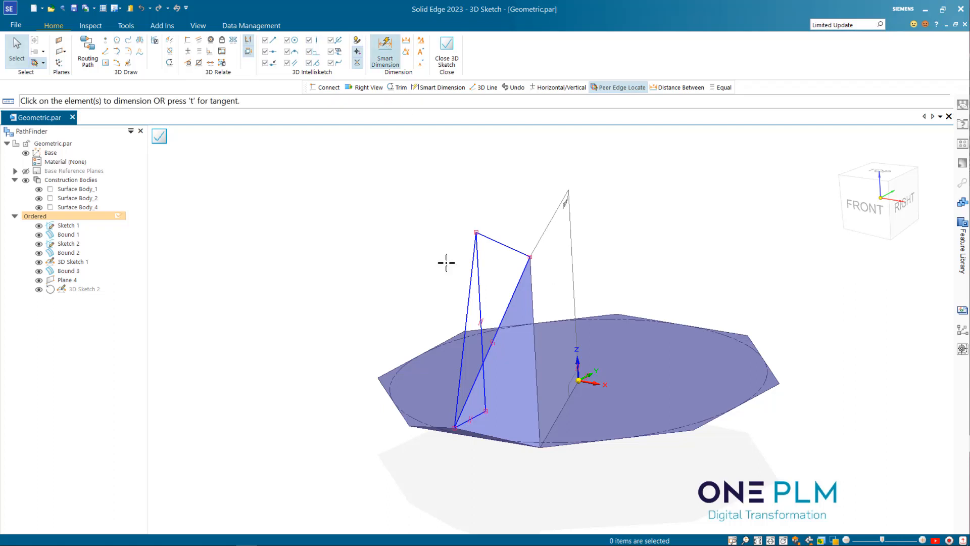
{"action": "left_click", "coordinate": [479, 281]}
{"action": "left_click", "coordinate": [444, 274]}
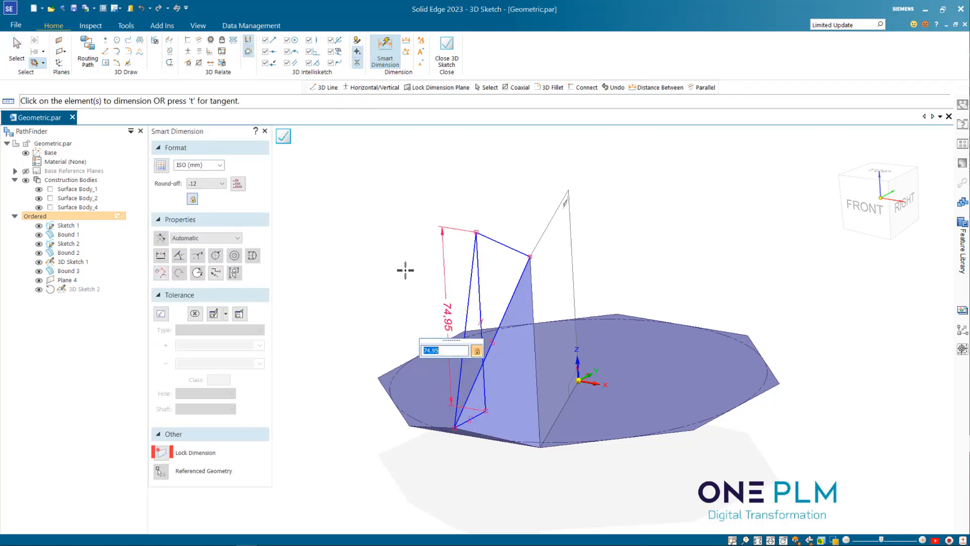
{"action": "key", "text": "Return"}
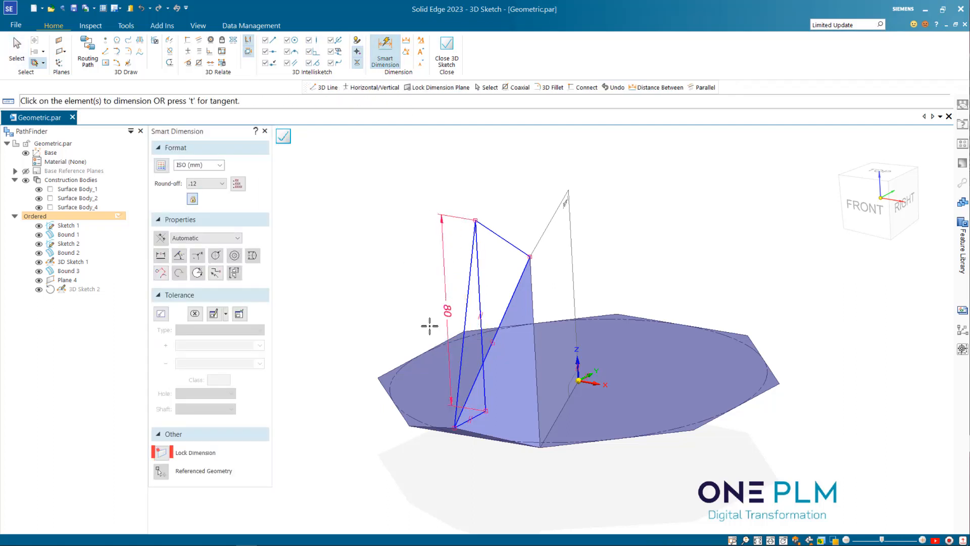
Dimension the short 3D line at the foot of the vertical line and set its length to 23 mm
{"action": "left_click", "coordinate": [475, 417]}
{"action": "left_click", "coordinate": [482, 434]}
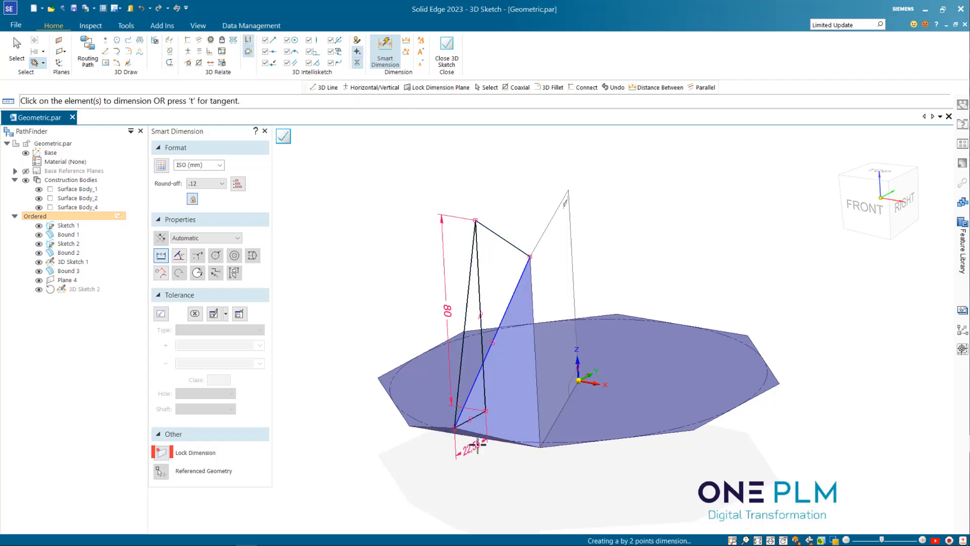
{"action": "type", "text": "23"}
{"action": "key", "text": "Return"}
{"action": "mouse_move", "coordinate": [505, 475]}
{"action": "middle_mouse_down"}
{"action": "mouse_move", "coordinate": [532, 470]}
{"action": "mouse_move", "coordinate": [596, 322]}
{"action": "middle_mouse_up"}
{"action": "scroll", "coordinate": [505, 344], "scroll_direction": "up", "scroll_amount": 3}
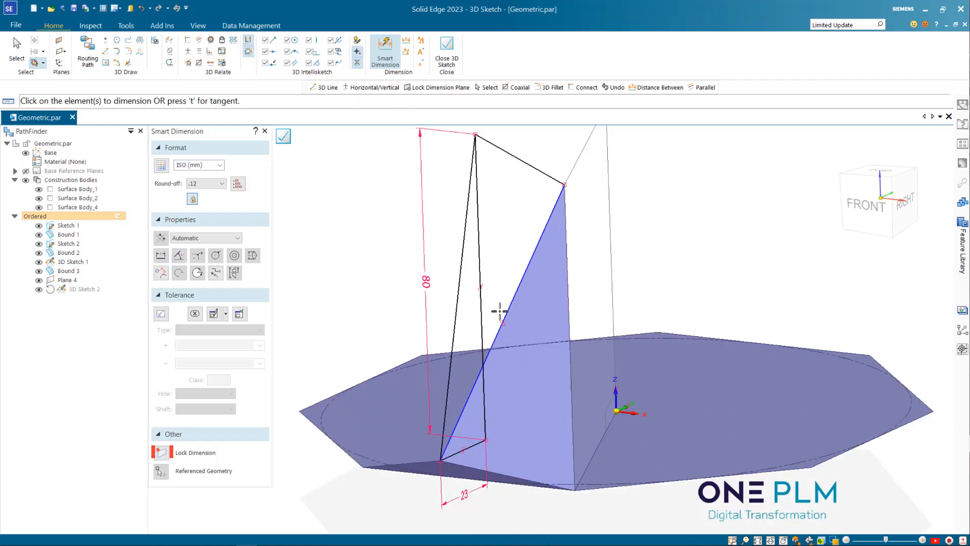
{"action": "key", "text": "Escape"}
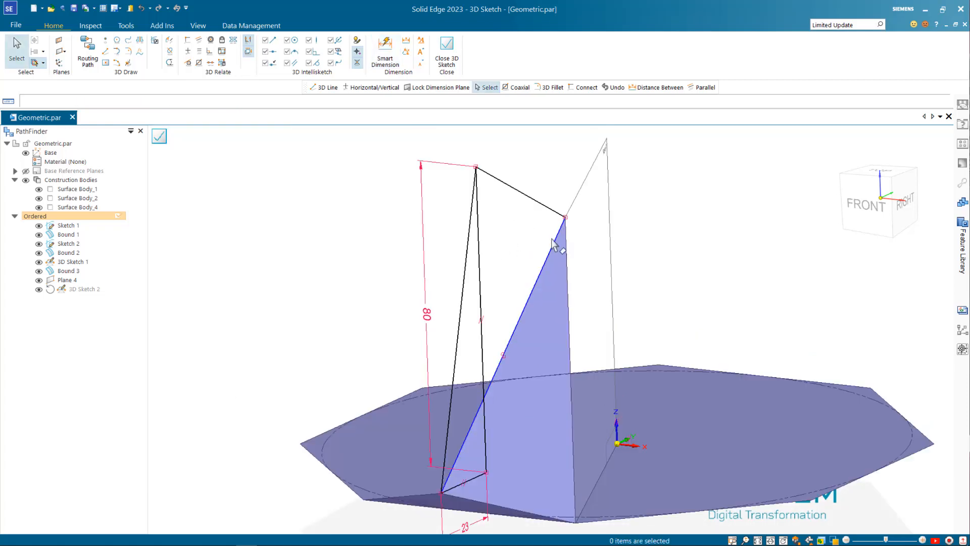
Connect the upper end of the loose slanted 3D line to the apex of the existing tall triangular face
{"action": "left_click", "coordinate": [554, 244]}
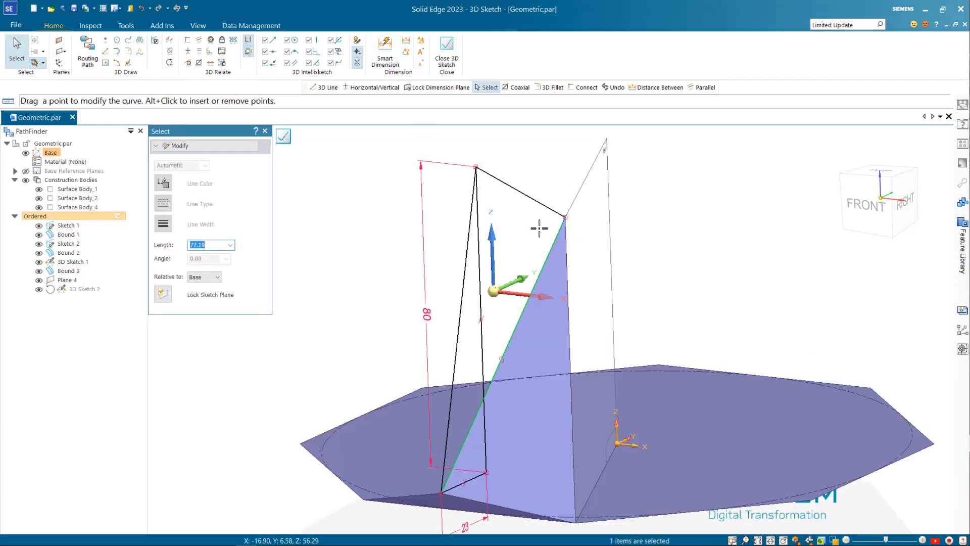
{"action": "key", "text": "Escape"}
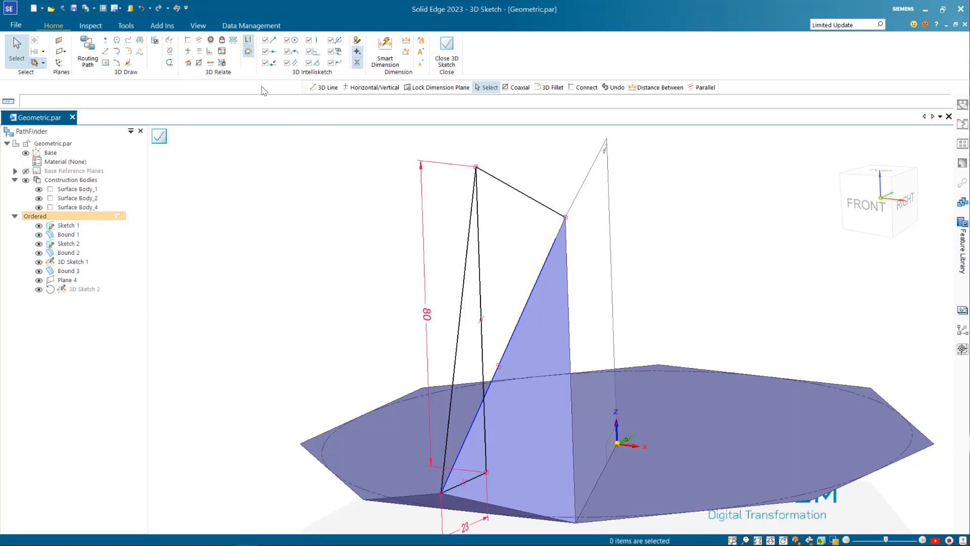
{"action": "left_click", "coordinate": [188, 41]}
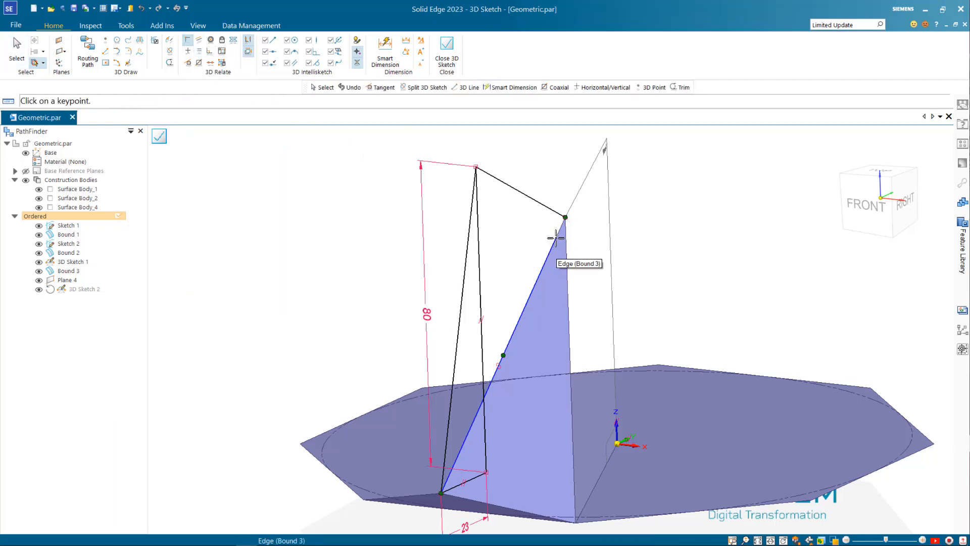
{"action": "scroll", "coordinate": [556, 238], "scroll_direction": "up", "scroll_amount": 3}
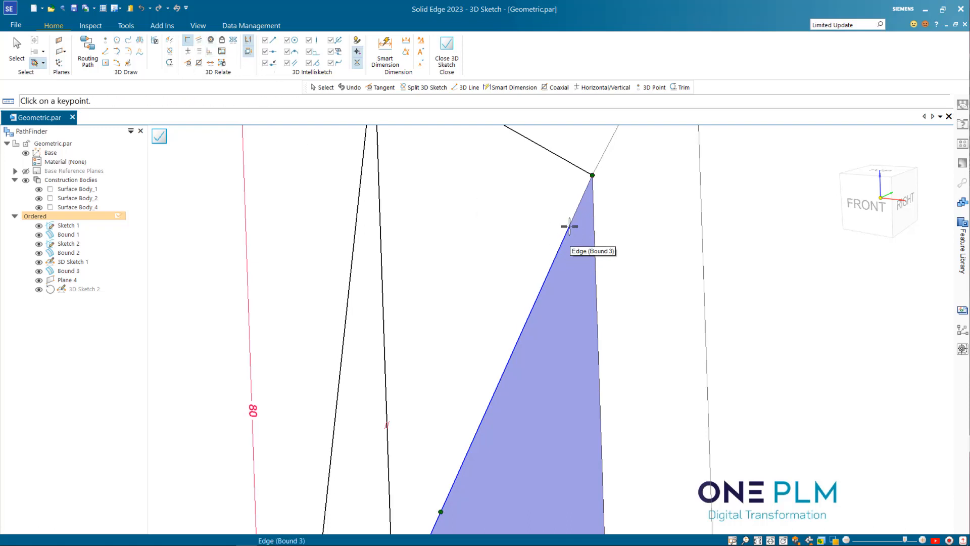
{"action": "right_click", "coordinate": [571, 227]}
{"action": "left_click", "coordinate": [633, 255]}
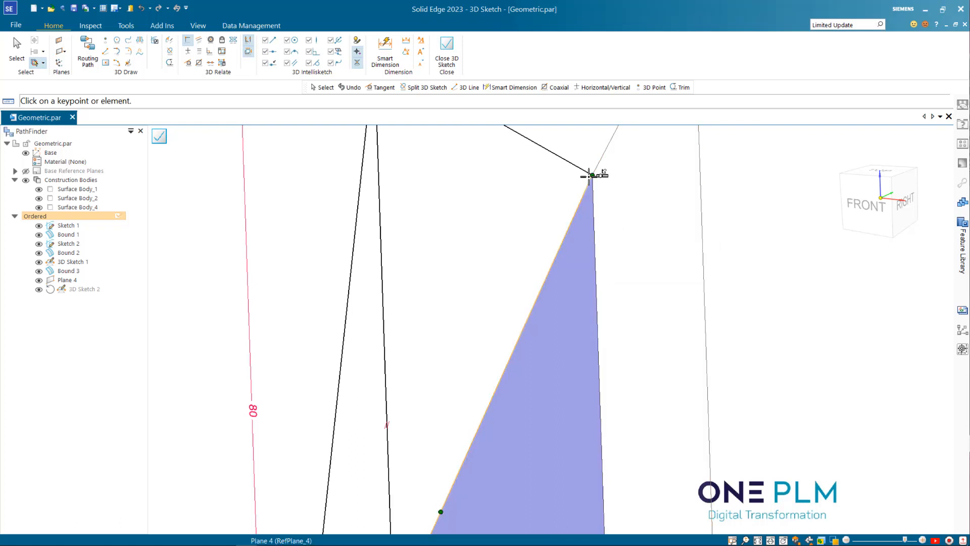
{"action": "left_click", "coordinate": [592, 176]}
{"action": "scroll", "coordinate": [609, 202], "scroll_direction": "down", "scroll_amount": 5}
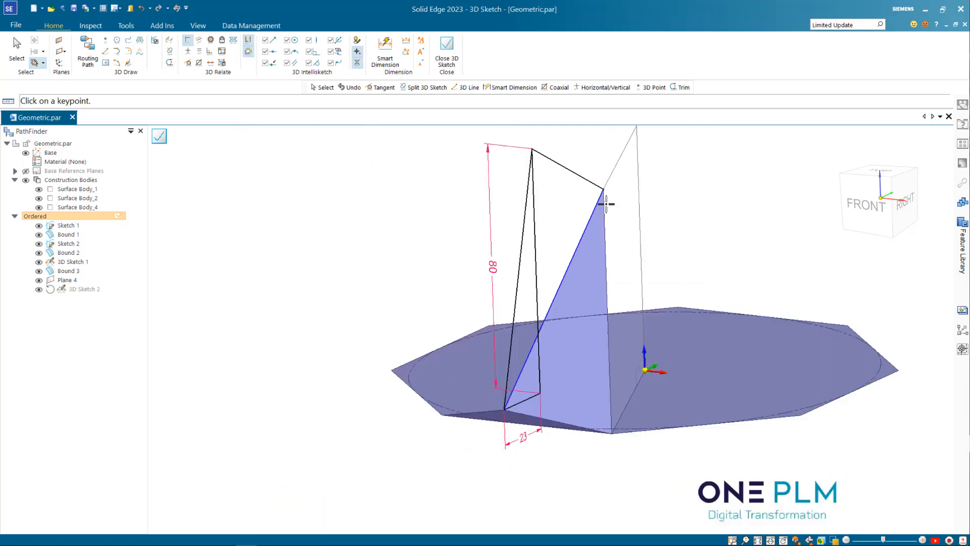
Try to connect the slanted 3D line's lower end to the short line's outer endpoint
{"action": "scroll", "coordinate": [507, 439], "scroll_direction": "up", "scroll_amount": 3}
{"action": "left_click", "coordinate": [506, 380]}
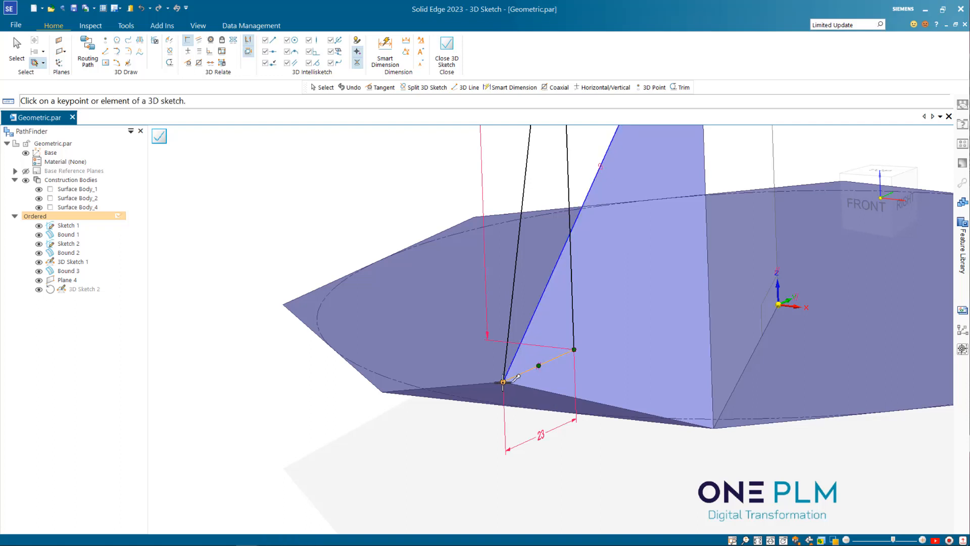
{"action": "left_click", "coordinate": [502, 382]}
{"action": "scroll", "coordinate": [488, 411], "scroll_direction": "down", "scroll_amount": 4}
{"action": "key", "text": "Escape"}
{"action": "scroll", "coordinate": [520, 319], "scroll_direction": "up", "scroll_amount": 2}
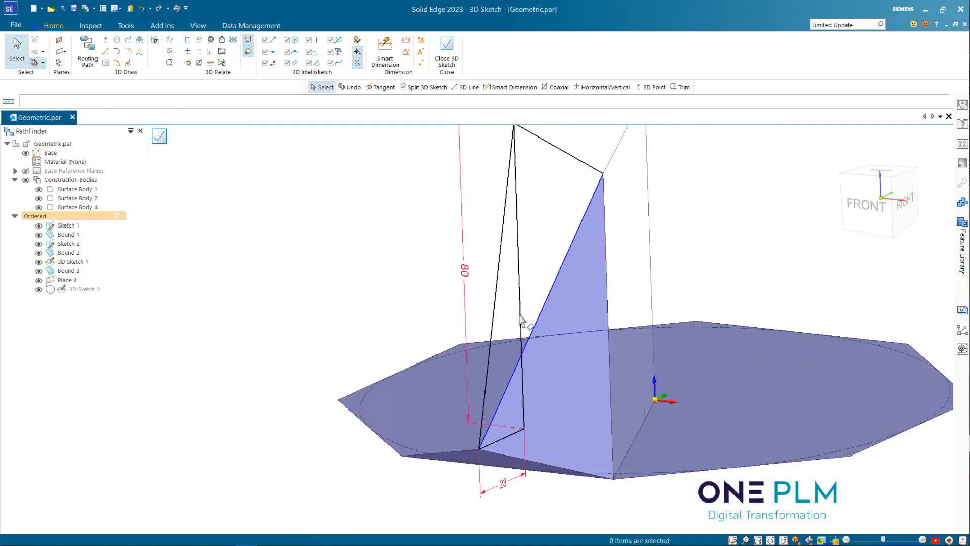
Connect the slanted 3D line's lower end to the Sketch 2 vertex at the outer tip
{"action": "left_click", "coordinate": [479, 449]}
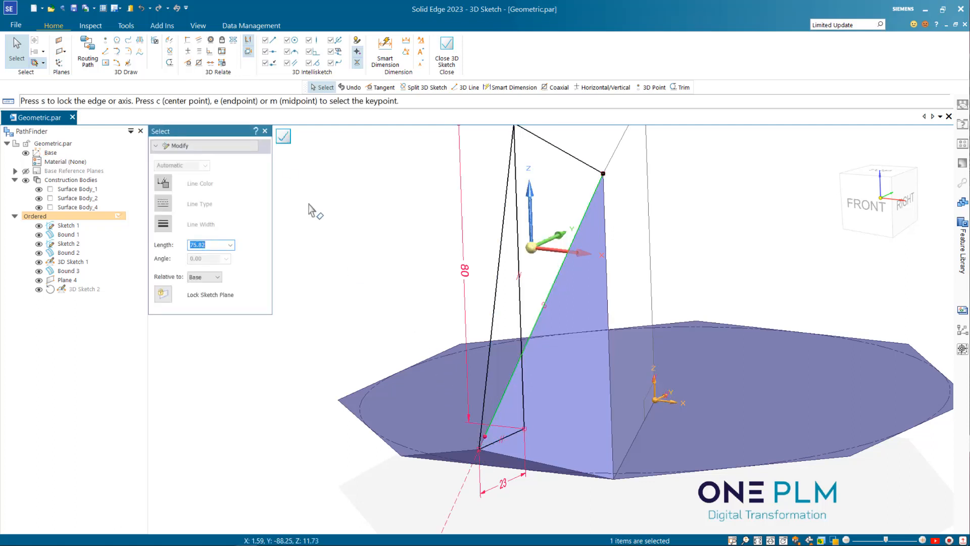
{"action": "left_click", "coordinate": [187, 39]}
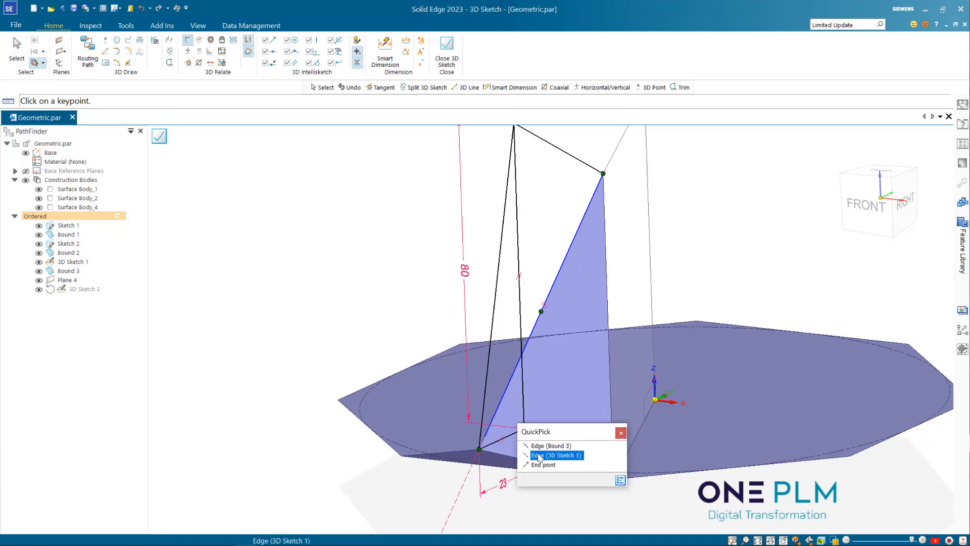
{"action": "left_click", "coordinate": [484, 447]}
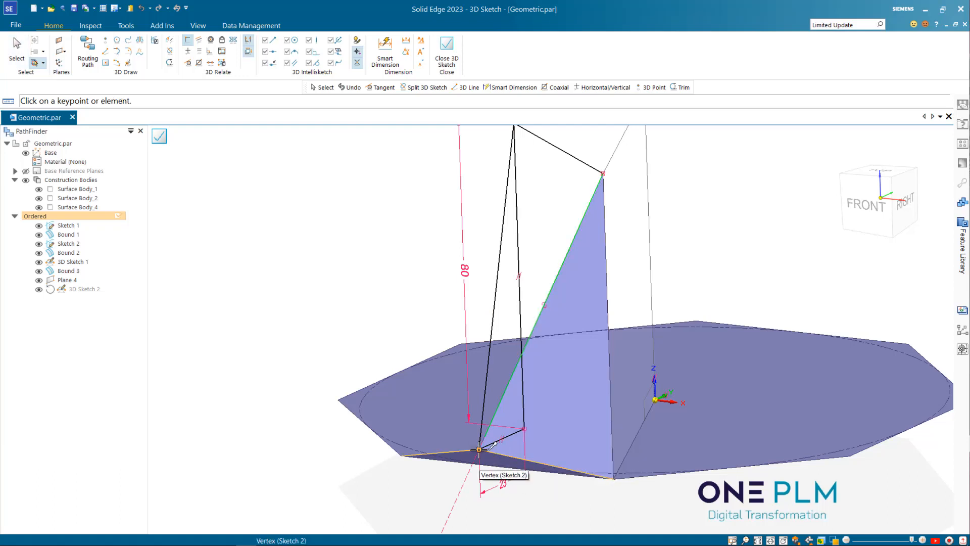
{"action": "left_click", "coordinate": [479, 449]}
{"action": "scroll", "coordinate": [444, 382], "scroll_direction": "down", "scroll_amount": 3}
{"action": "middle_click_drag", "start_coordinate": [438, 338], "coordinate": [476, 313]}
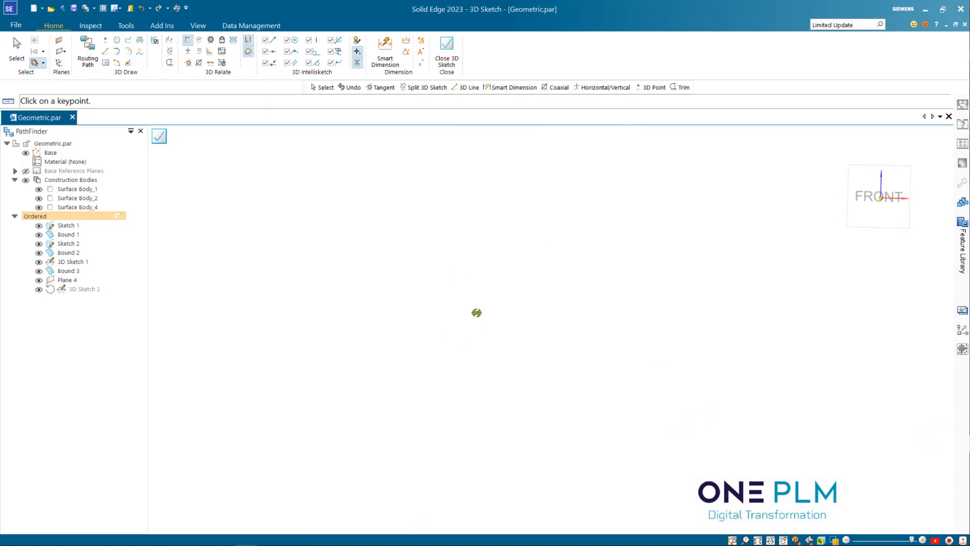
{"action": "left_click", "coordinate": [758, 540]}
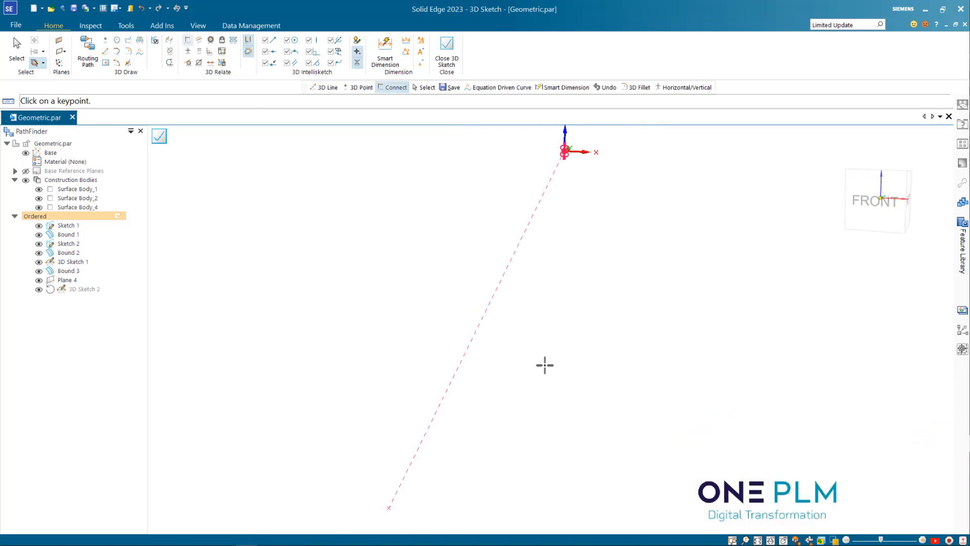
{"action": "key", "text": "Escape"}
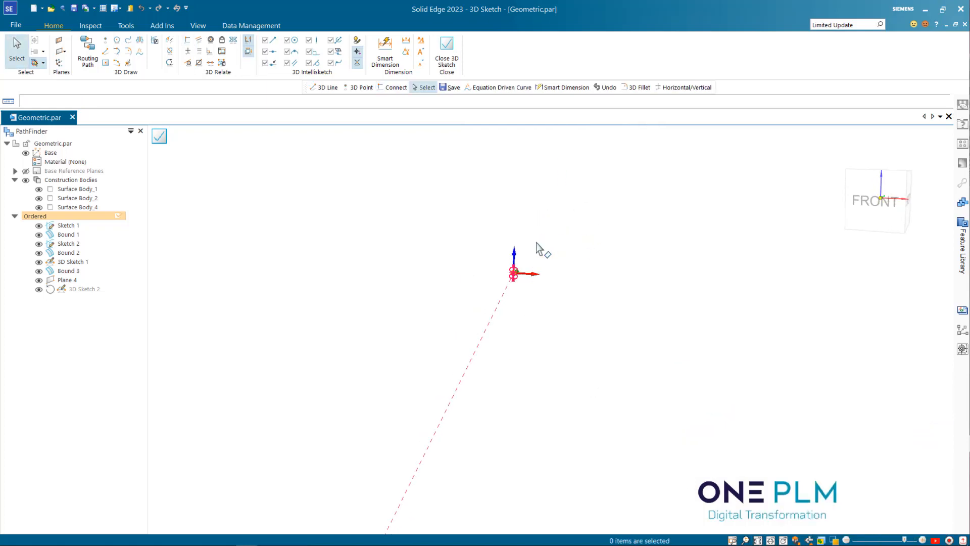
Inspect the connected 3D lines around the base and close the 3D sketch
{"action": "middle_click_drag", "start_coordinate": [536, 244], "coordinate": [478, 314], "text": "shift"}
{"action": "scroll", "coordinate": [481, 308], "scroll_direction": "up", "scroll_amount": 12}
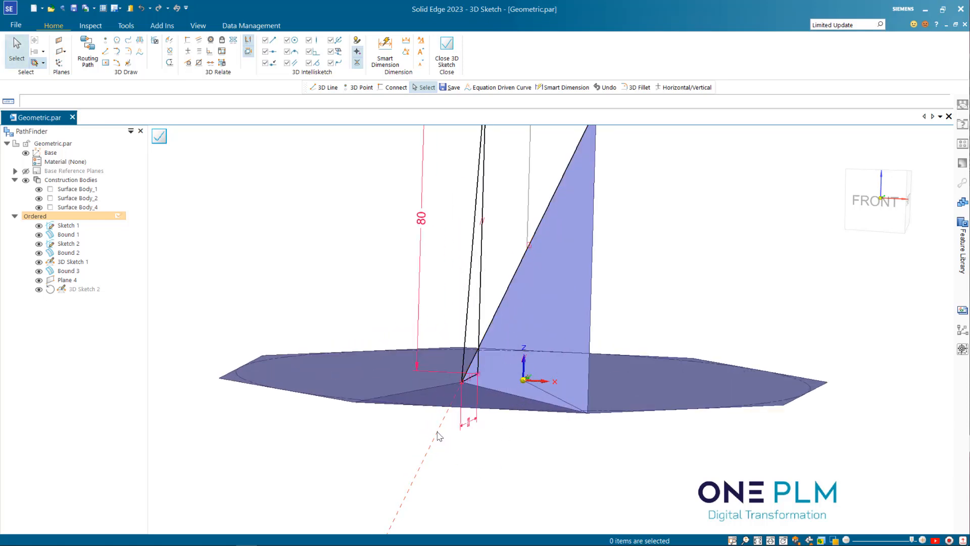
{"action": "left_click", "coordinate": [457, 447]}
{"action": "scroll", "coordinate": [494, 446], "scroll_direction": "down", "scroll_amount": 5}
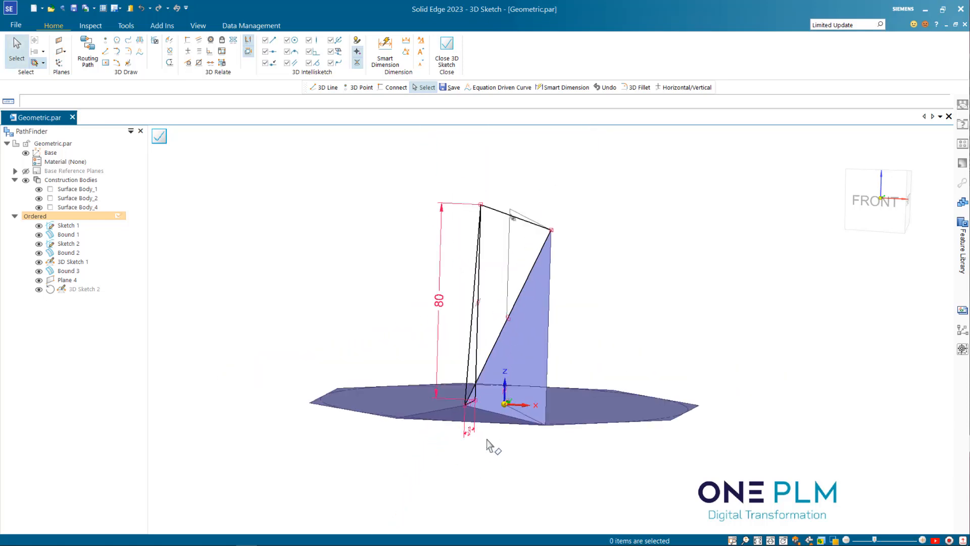
{"action": "middle_click_drag", "start_coordinate": [411, 318], "coordinate": [359, 344]}
{"action": "scroll", "coordinate": [366, 353], "scroll_direction": "down", "scroll_amount": 3}
{"action": "scroll", "coordinate": [394, 371], "scroll_direction": "up", "scroll_amount": 3}
{"action": "middle_click_drag", "start_coordinate": [401, 374], "coordinate": [382, 372]}
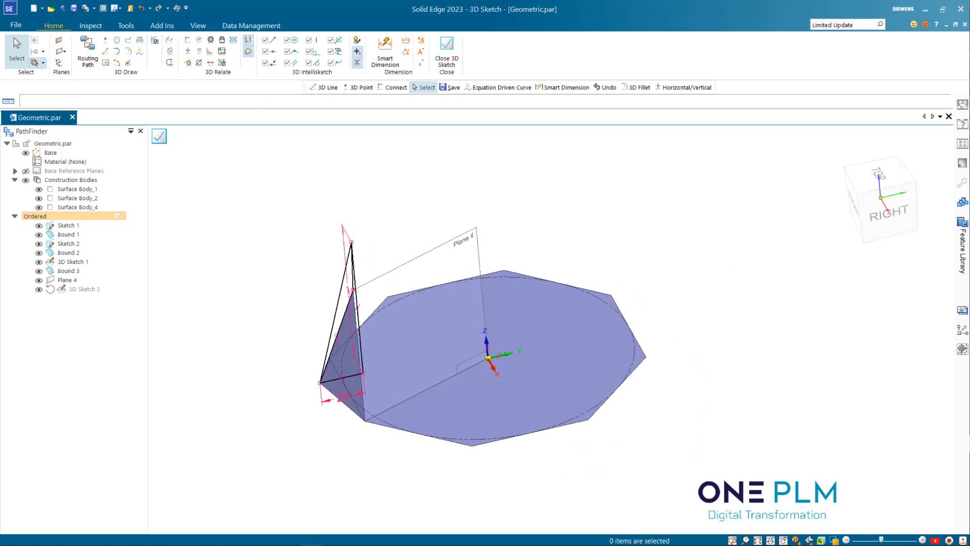
{"action": "left_click", "coordinate": [446, 48]}
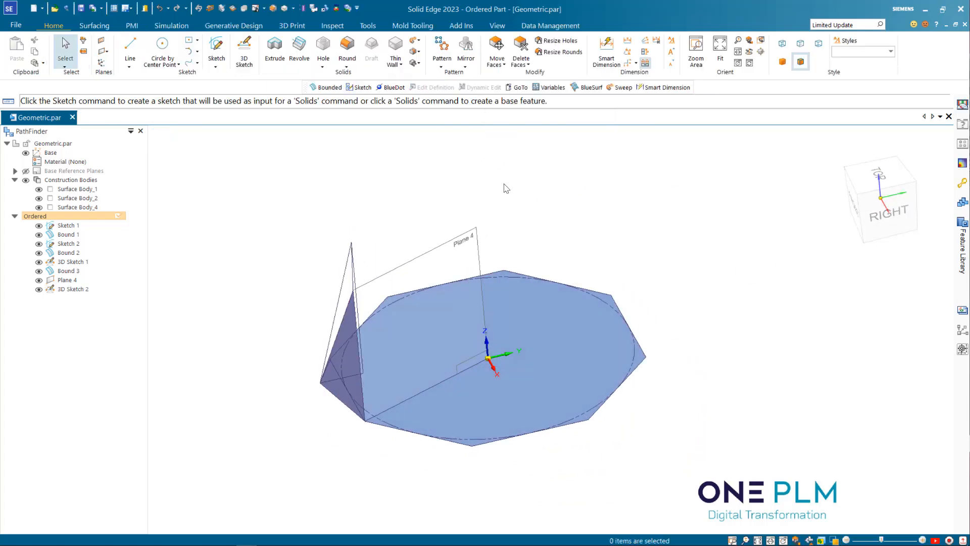
Create a triangular Bounded surface from the outer slanted line, the top line and the shared slanted edge of 3D Sketch 2, using Single selection
{"action": "middle_click_drag", "start_coordinate": [522, 213], "coordinate": [536, 197]}
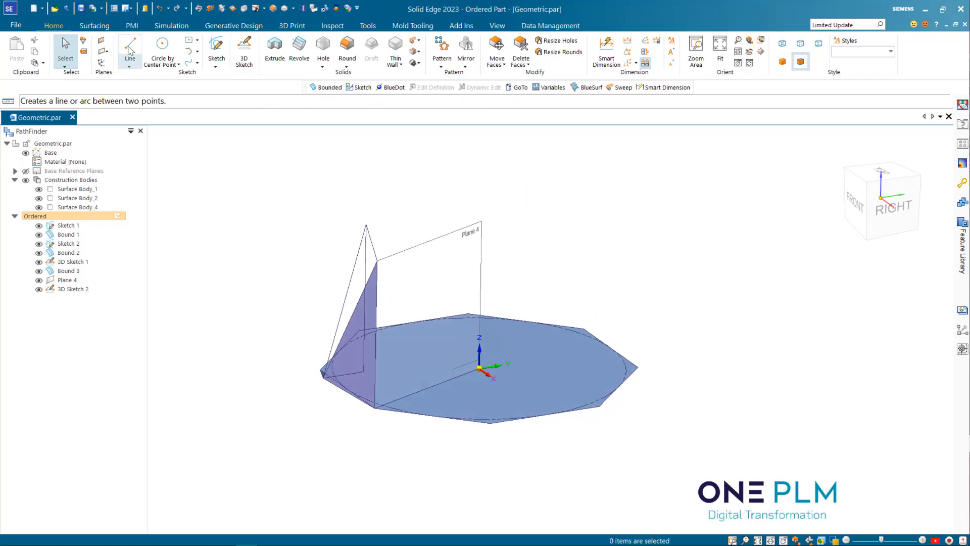
{"action": "left_click", "coordinate": [96, 26]}
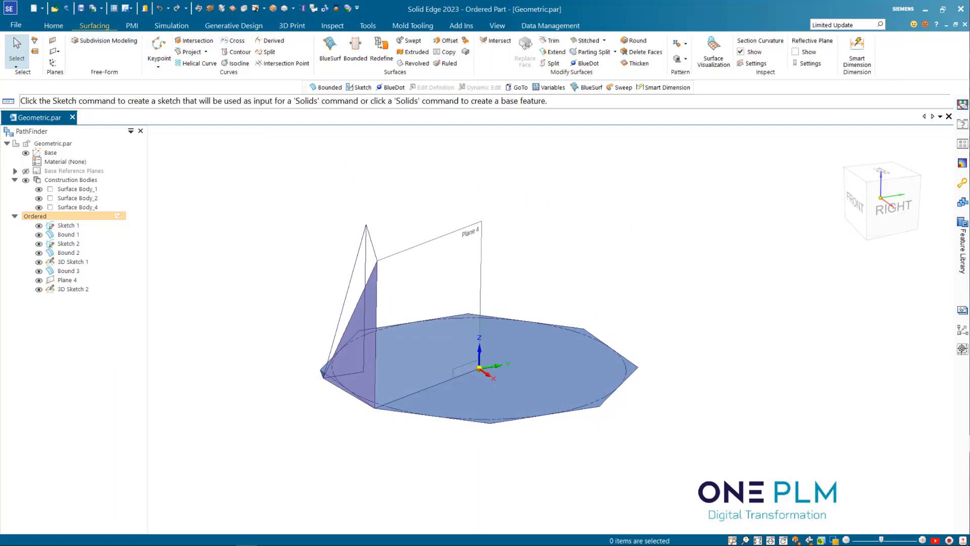
{"action": "left_click", "coordinate": [361, 57]}
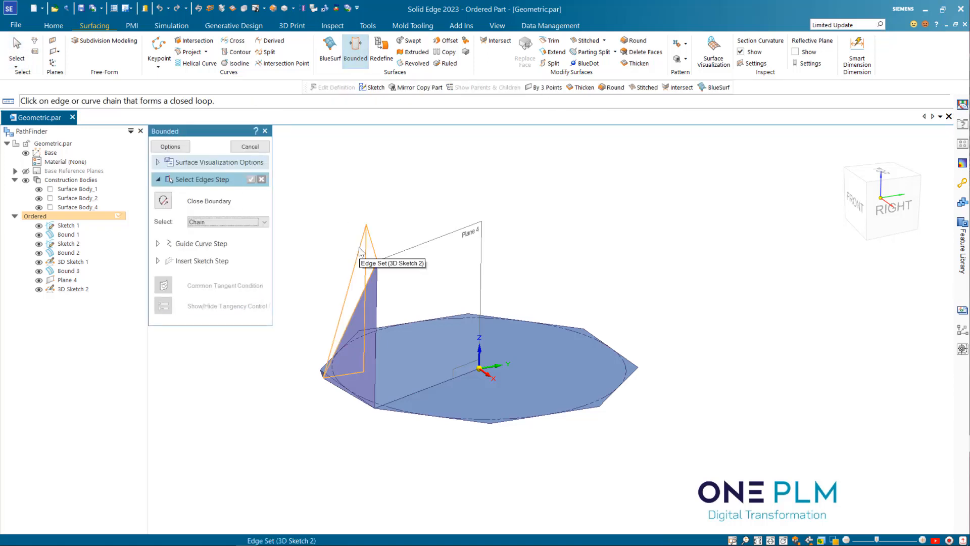
{"action": "left_click", "coordinate": [265, 223]}
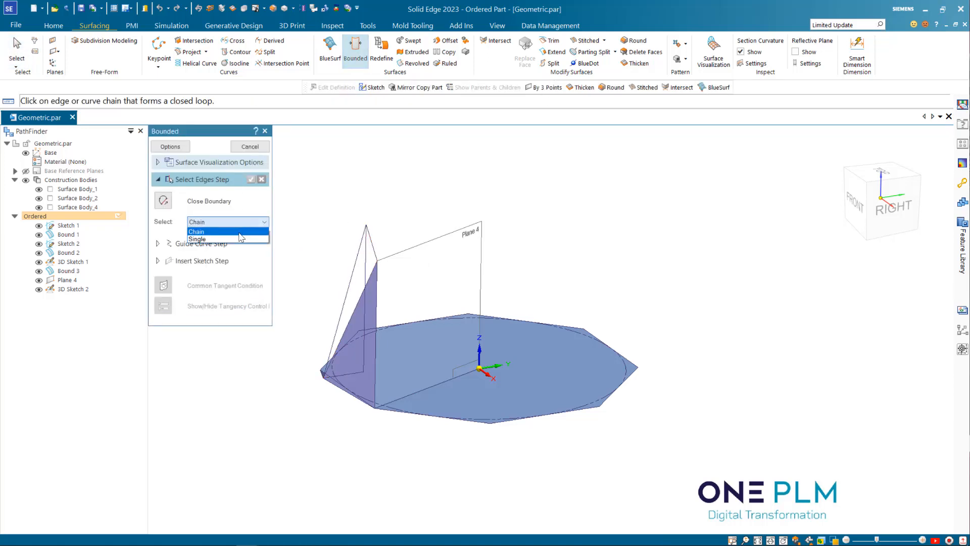
{"action": "left_click", "coordinate": [243, 237]}
{"action": "left_click", "coordinate": [368, 254]}
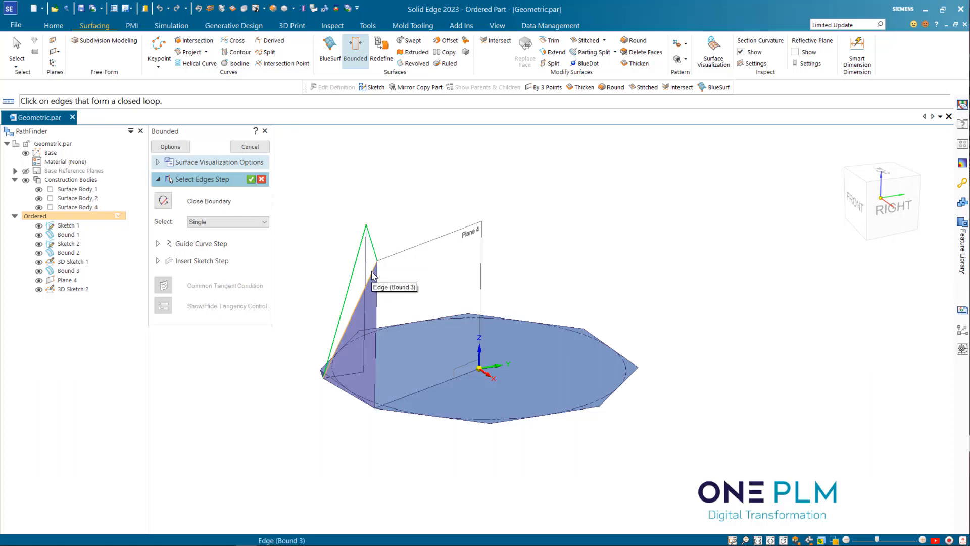
{"action": "right_click", "coordinate": [371, 271]}
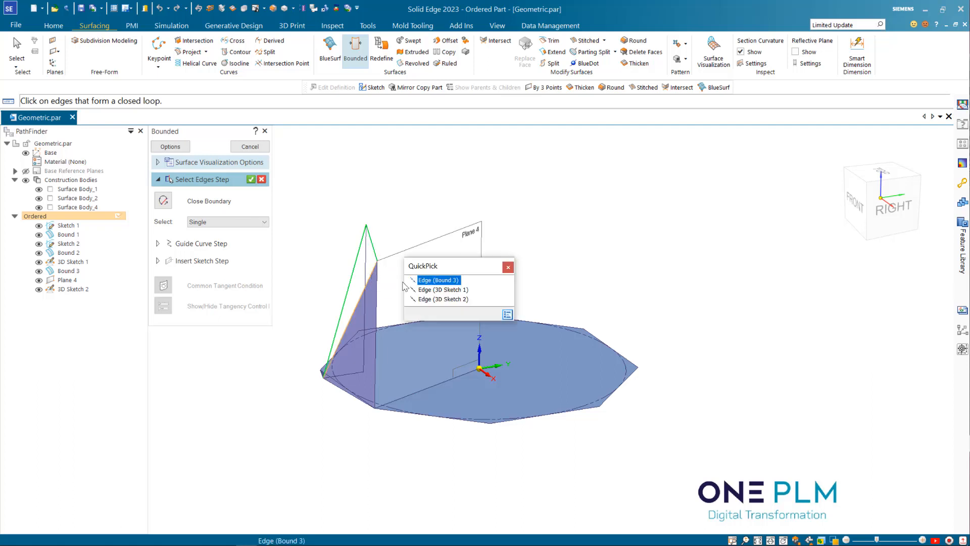
{"action": "left_click", "coordinate": [429, 299]}
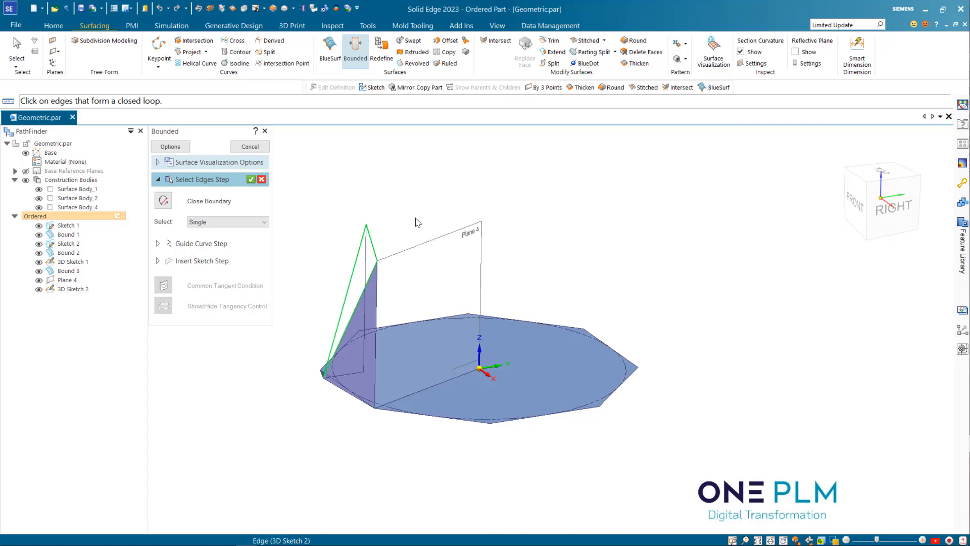
{"action": "left_click", "coordinate": [251, 180]}
{"action": "left_click", "coordinate": [249, 151]}
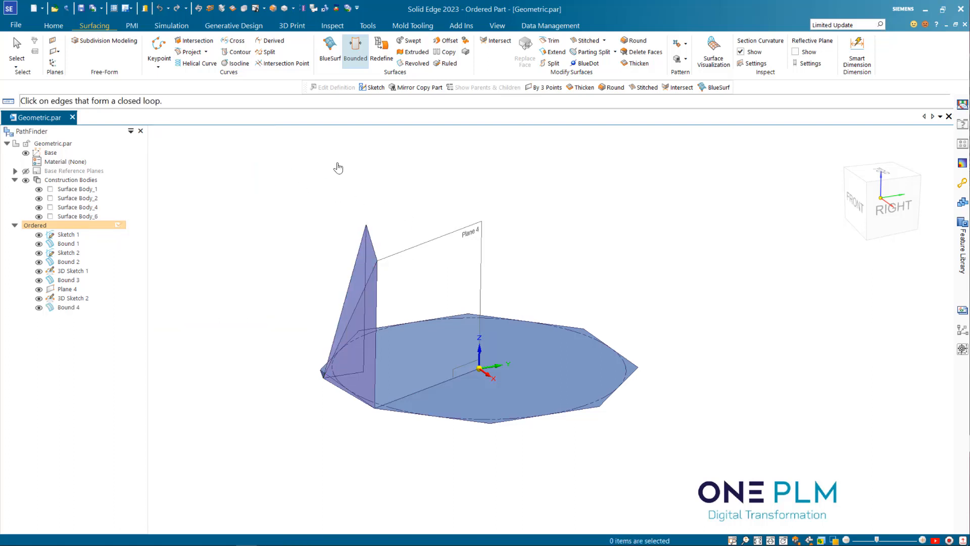
{"action": "middle_click_drag", "start_coordinate": [403, 229], "coordinate": [438, 223]}
{"action": "scroll", "coordinate": [437, 219], "scroll_direction": "down", "scroll_amount": 2}
{"action": "scroll", "coordinate": [411, 209], "scroll_direction": "up", "scroll_amount": 2}
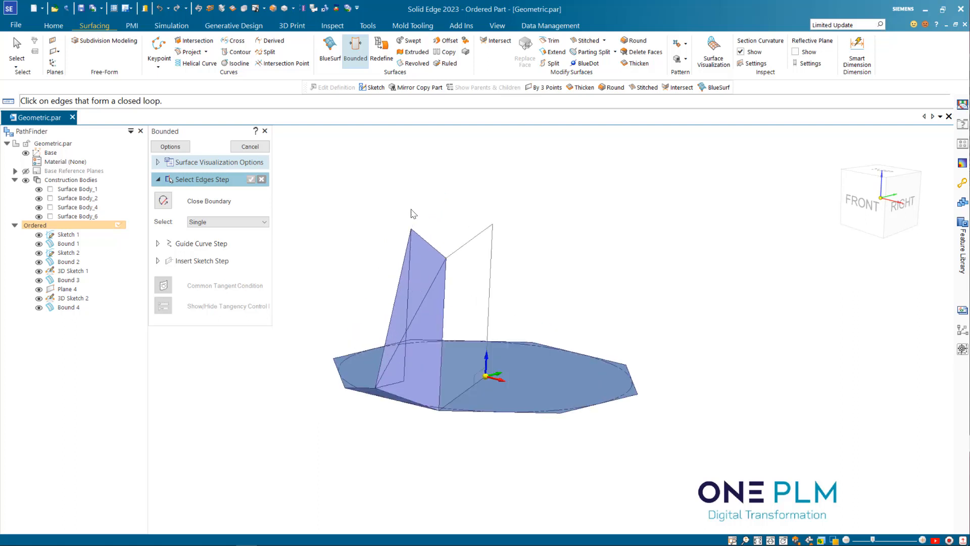
{"action": "left_click", "coordinate": [252, 148]}
Hide all sketch curves and the three-point Plane 4 so only the surfaces are displayed
{"action": "right_click", "coordinate": [309, 196]}
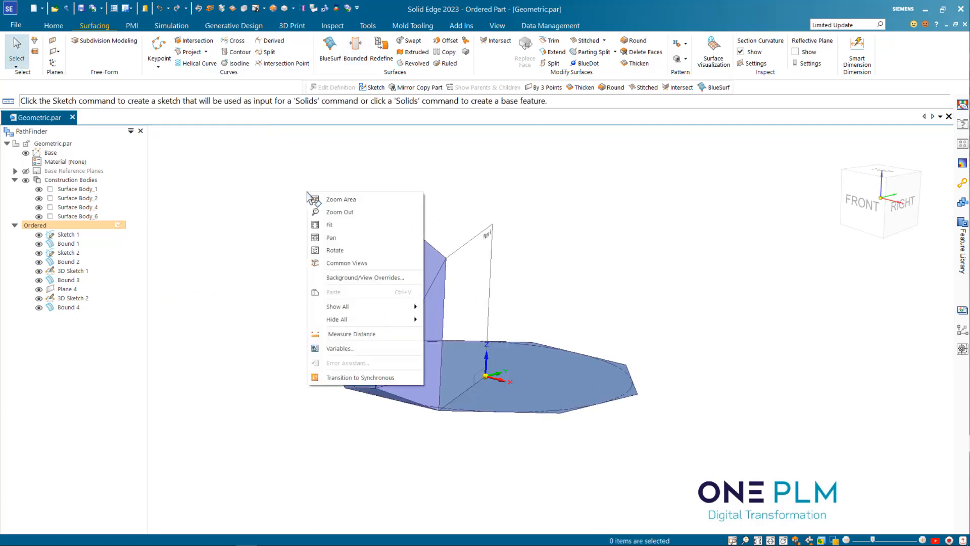
{"action": "mouse_move", "coordinate": [374, 319]}
{"action": "left_click", "coordinate": [442, 345]}
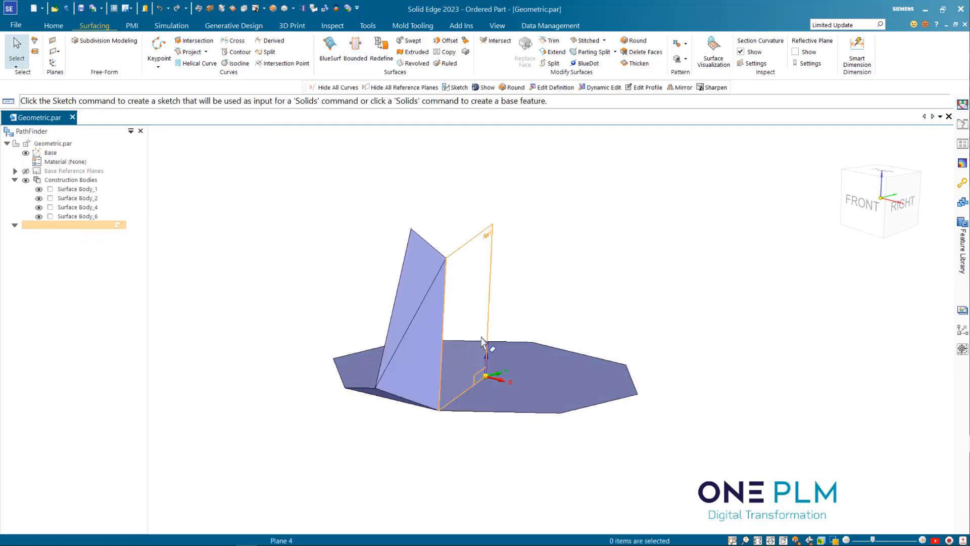
{"action": "middle_click_drag", "start_coordinate": [561, 304], "coordinate": [537, 237]}
{"action": "scroll", "coordinate": [537, 237], "scroll_direction": "up", "scroll_amount": 2}
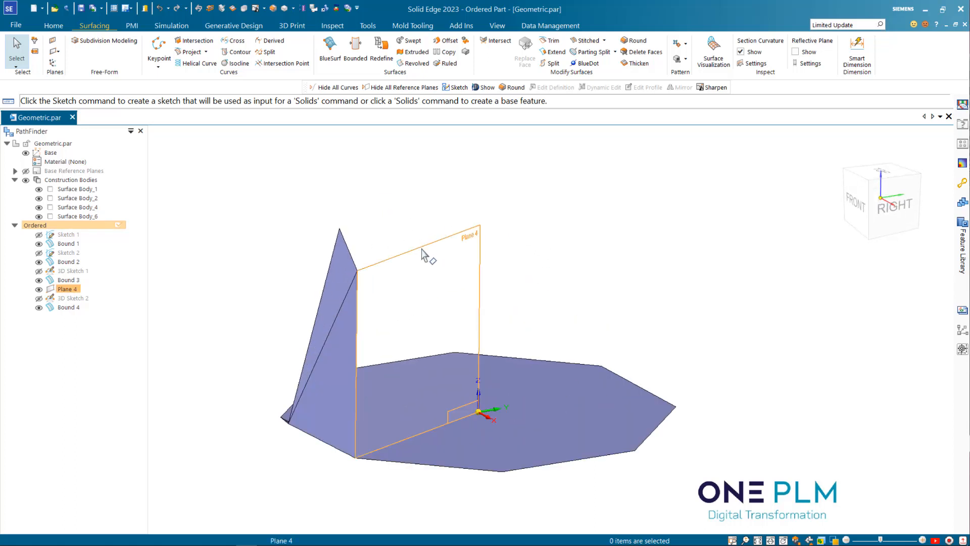
{"action": "left_click", "coordinate": [39, 290]}
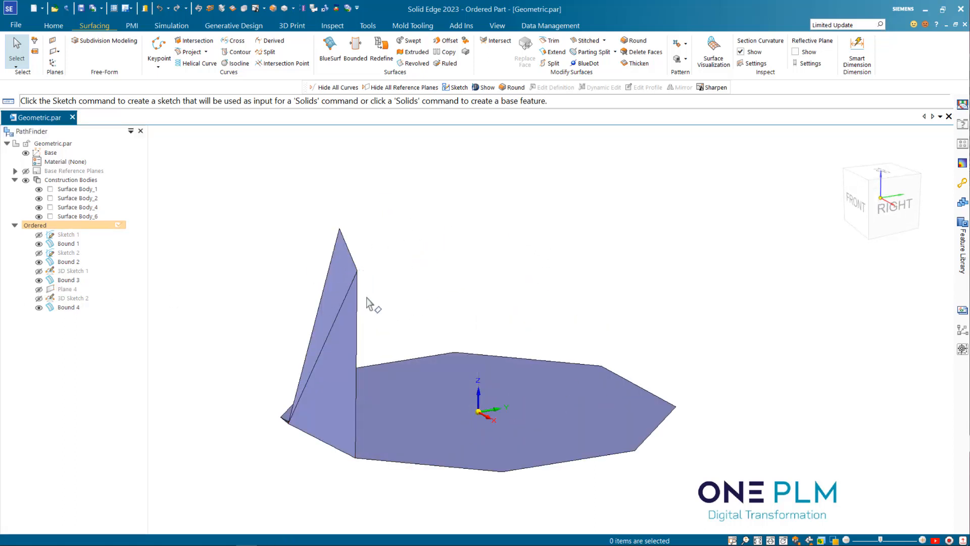
{"action": "scroll", "coordinate": [567, 285], "scroll_direction": "down", "scroll_amount": 2}
{"action": "left_click", "coordinate": [880, 200]}
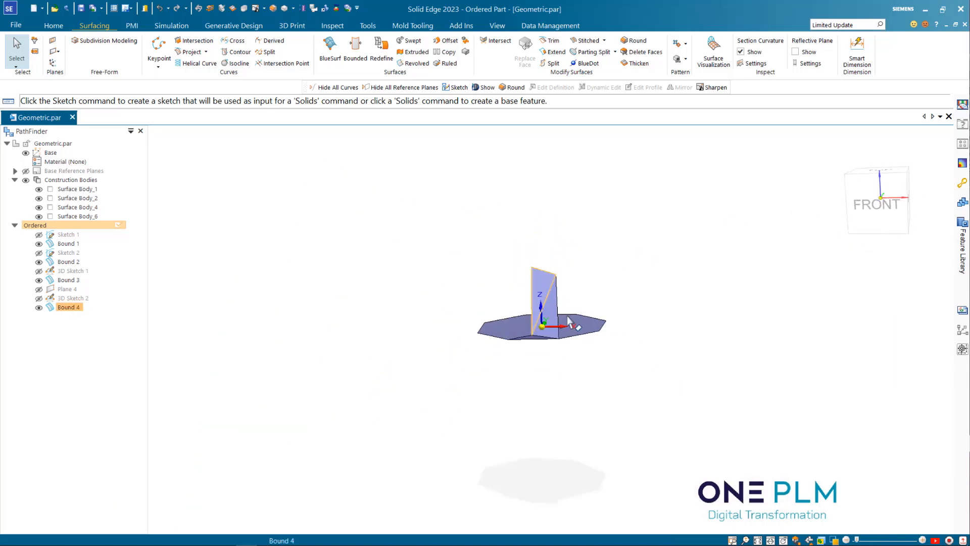
Reopen 3D Sketch 2 for editing its definition
{"action": "middle_click_drag", "start_coordinate": [570, 322], "coordinate": [486, 285]}
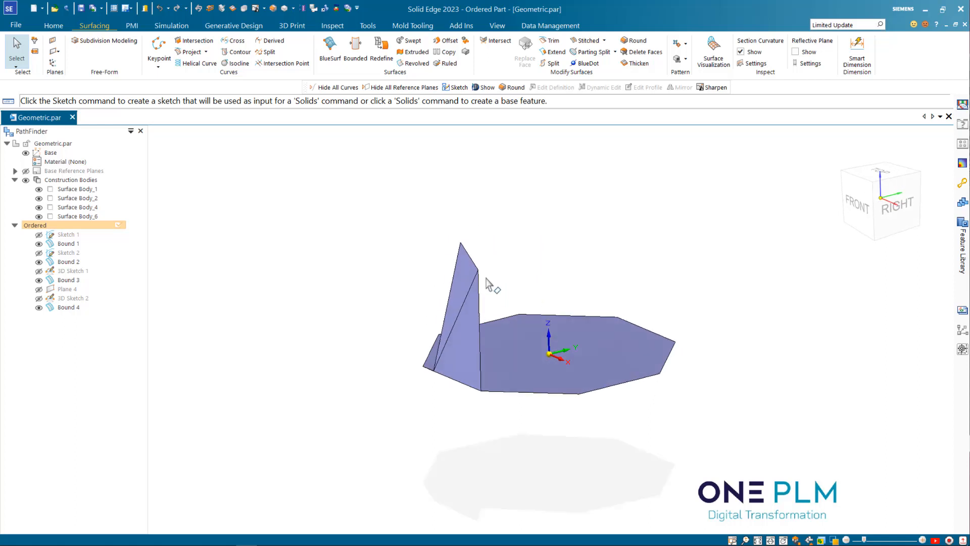
{"action": "scroll", "coordinate": [486, 284], "scroll_direction": "up", "scroll_amount": 3}
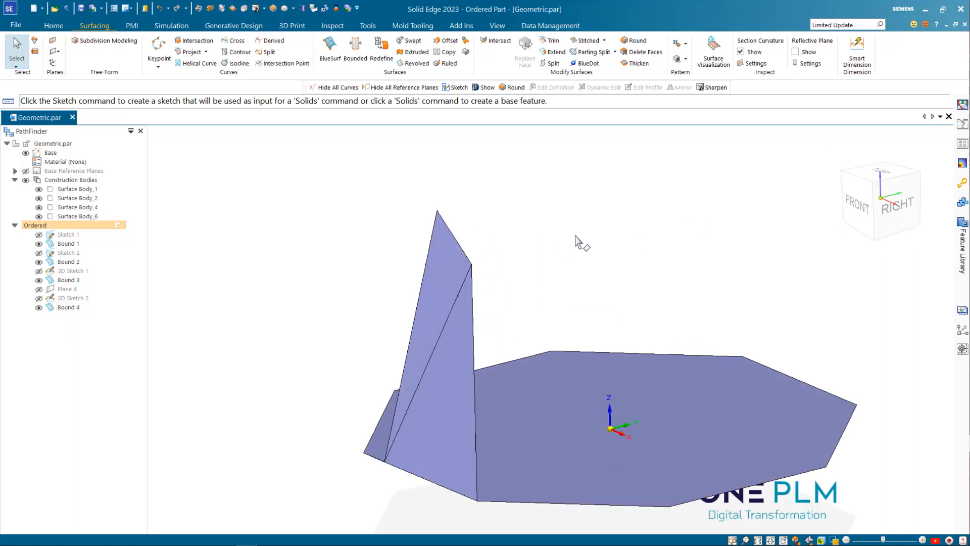
{"action": "middle_click_drag", "start_coordinate": [576, 237], "coordinate": [484, 258]}
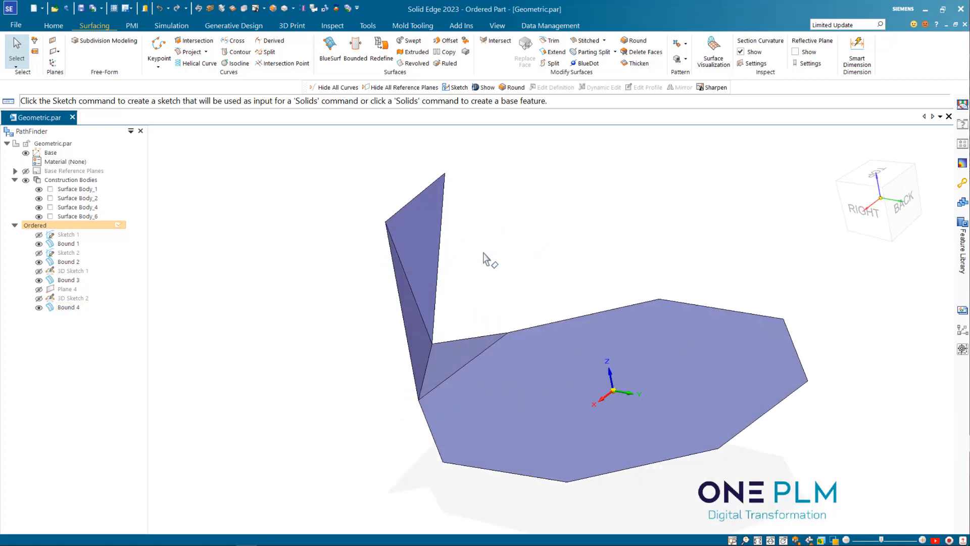
{"action": "left_click", "coordinate": [78, 299]}
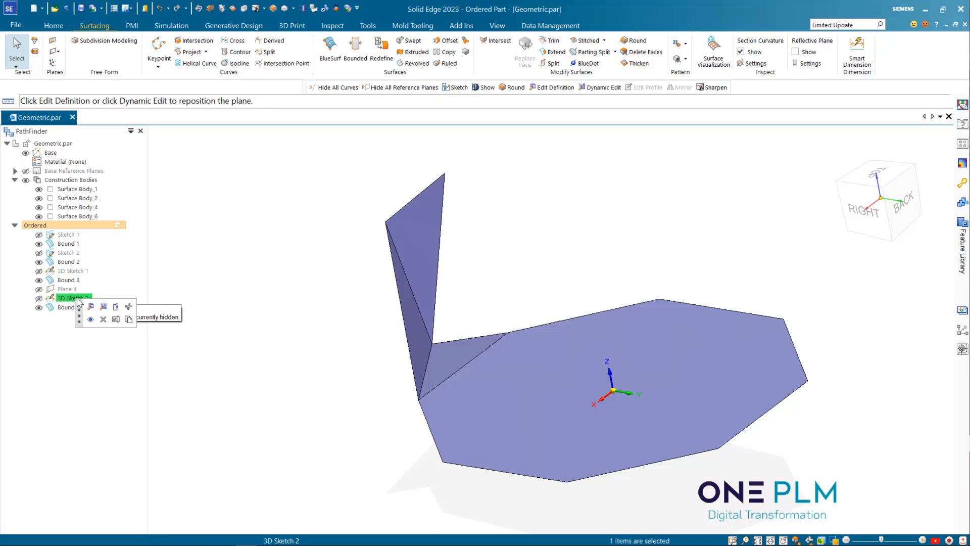
{"action": "left_click", "coordinate": [91, 307]}
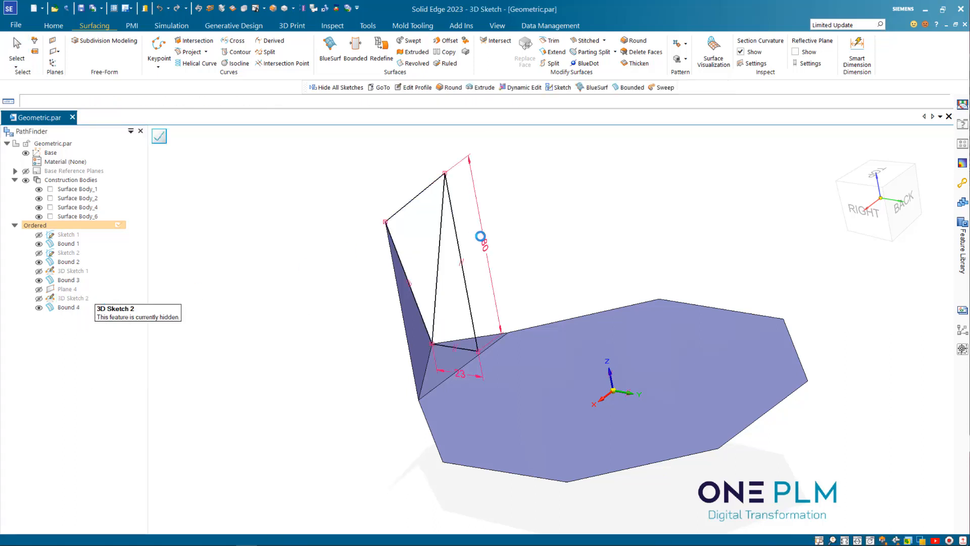
Try 75 mm and 70 mm for the height dimension of 3D Sketch 2, comparing the top line with the adjoining surface
{"action": "left_click", "coordinate": [478, 258]}
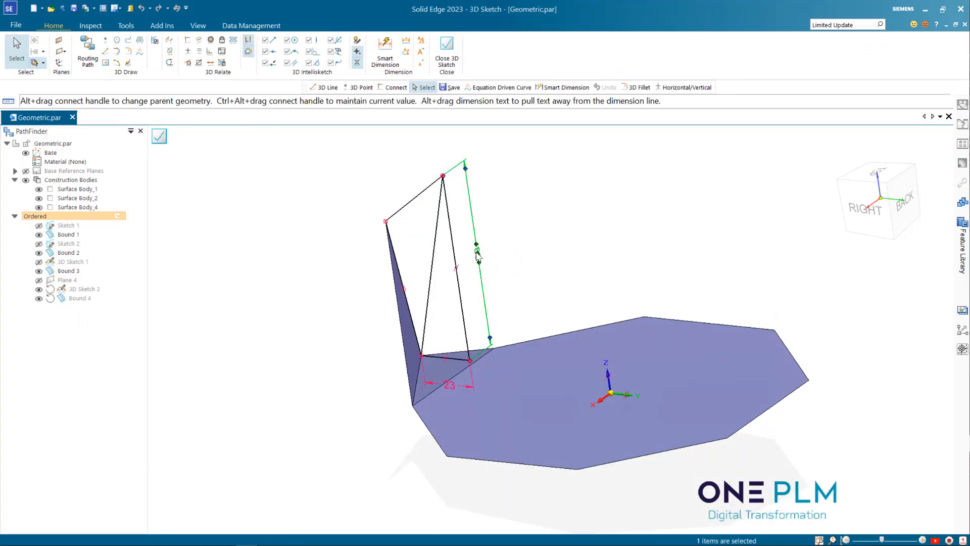
{"action": "type", "text": "75"}
{"action": "key", "text": "Return"}
{"action": "middle_click_drag", "start_coordinate": [502, 240], "coordinate": [645, 231]}
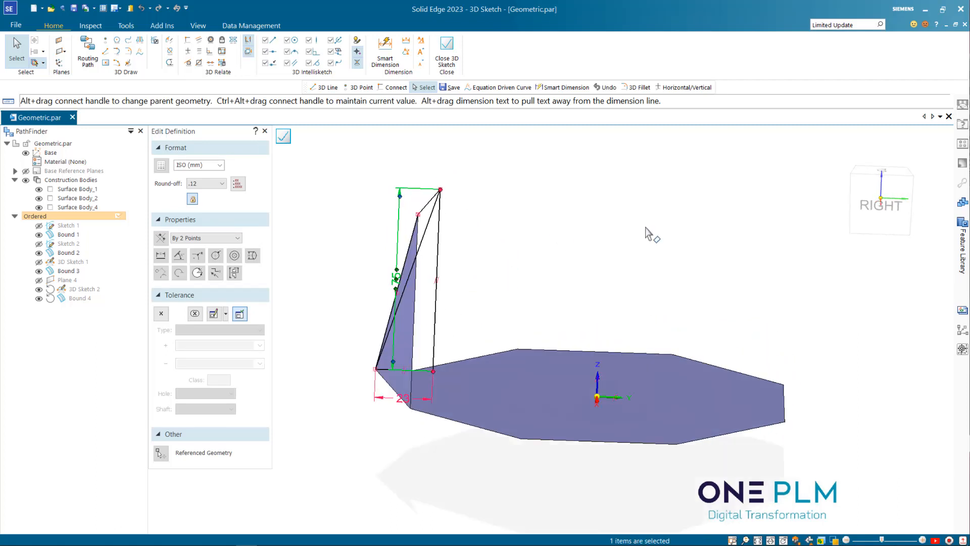
{"action": "left_click", "coordinate": [884, 204]}
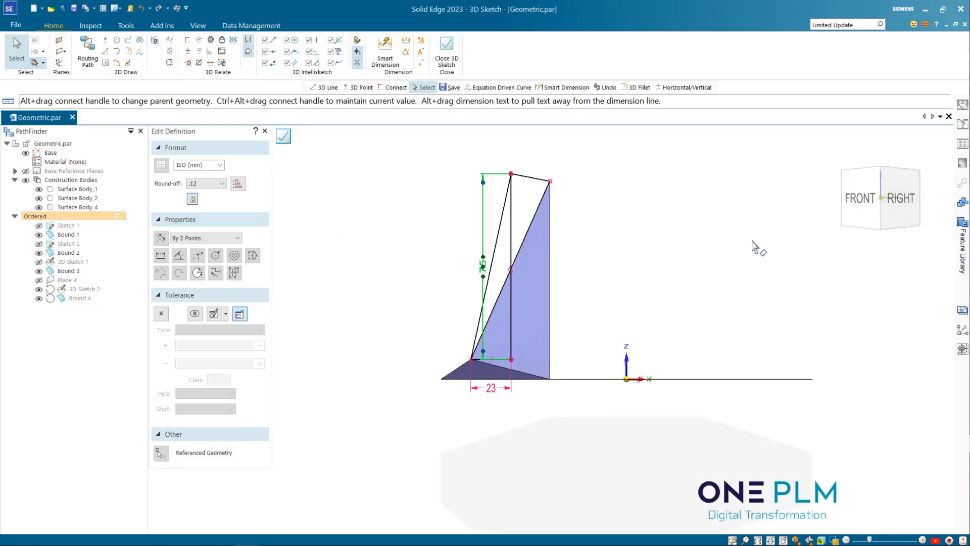
{"action": "left_click", "coordinate": [482, 267]}
{"action": "key", "text": "Return"}
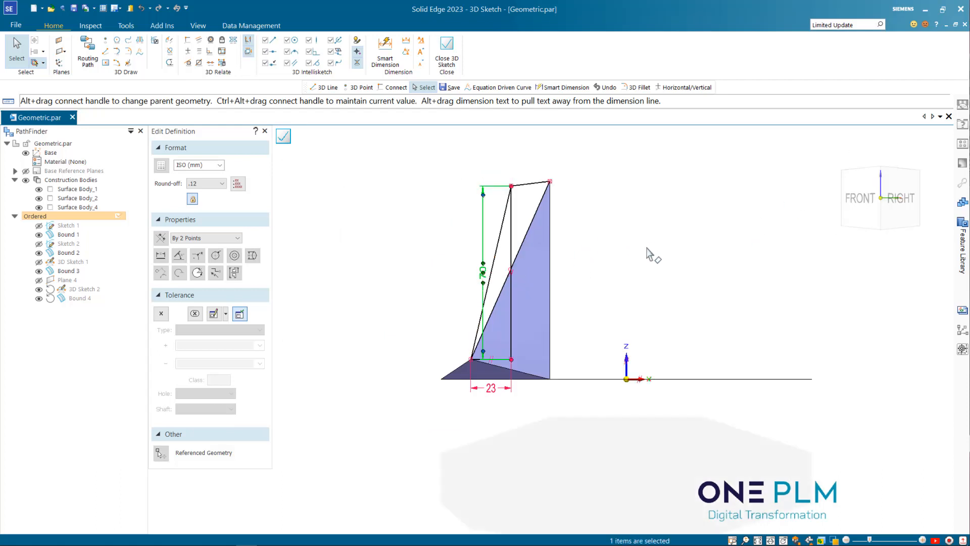
Set the height dimension of 3D Sketch 2 to 72 mm and close the sketch
{"action": "left_click", "coordinate": [482, 272]}
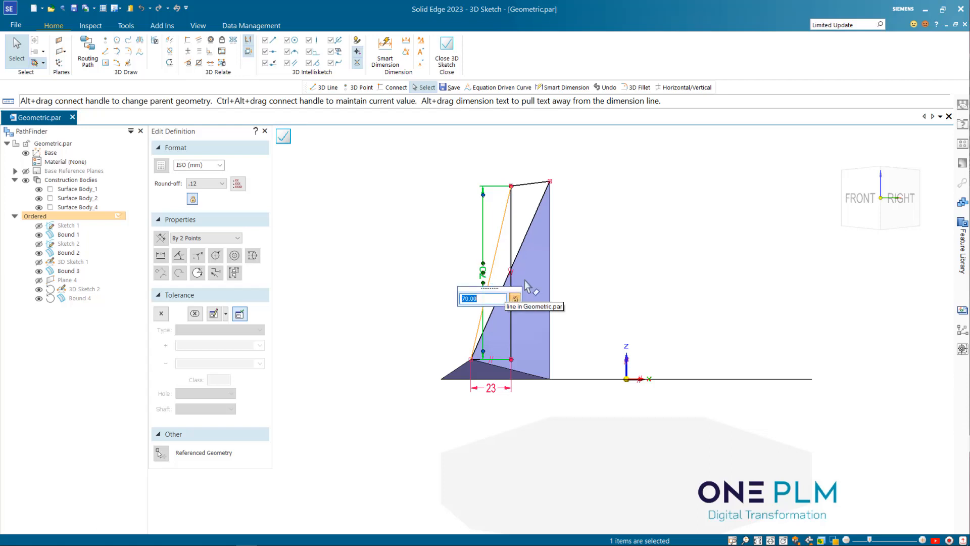
{"action": "key", "text": "Return"}
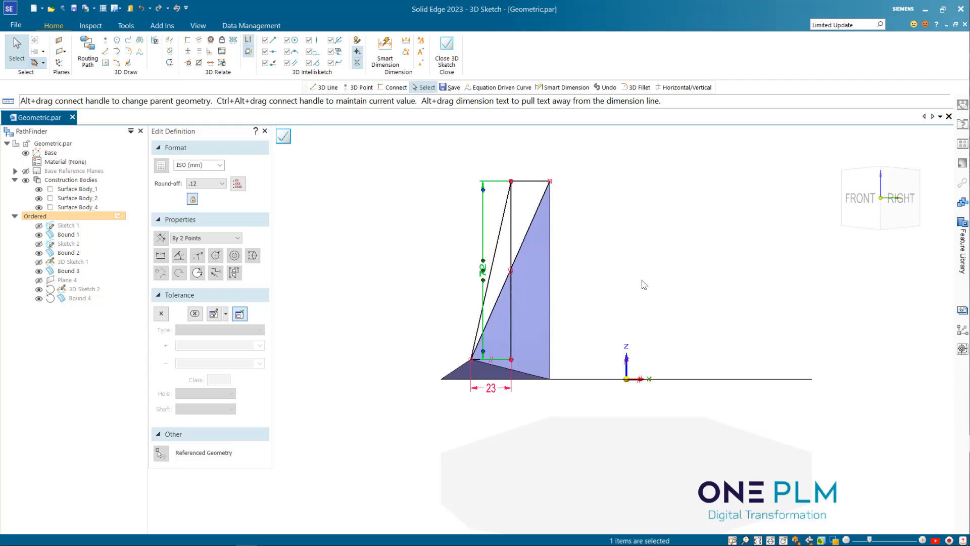
{"action": "key", "text": "Escape"}
{"action": "mouse_move", "coordinate": [628, 259]}
{"action": "middle_mouse_down"}
{"action": "mouse_move", "coordinate": [618, 230]}
{"action": "mouse_move", "coordinate": [618, 245]}
{"action": "middle_mouse_up"}
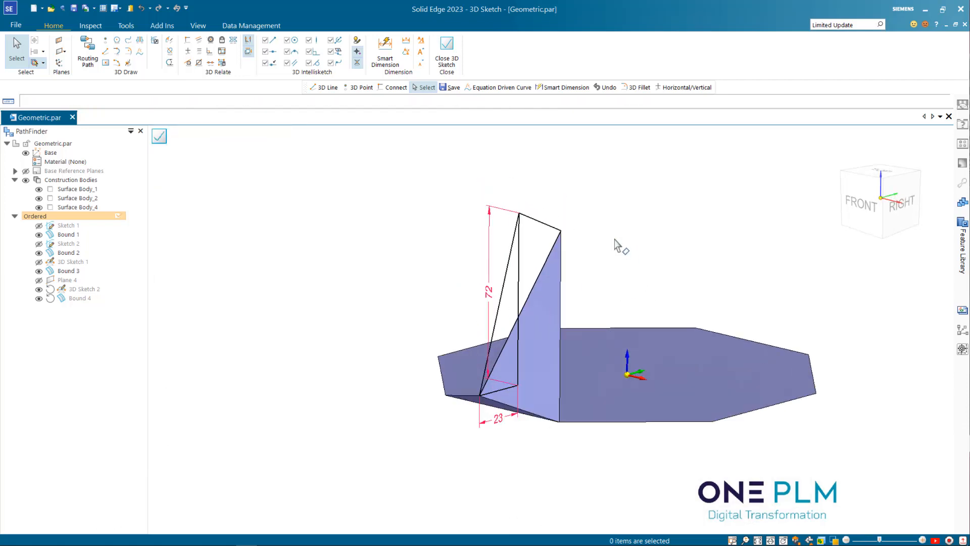
{"action": "left_click", "coordinate": [446, 48]}
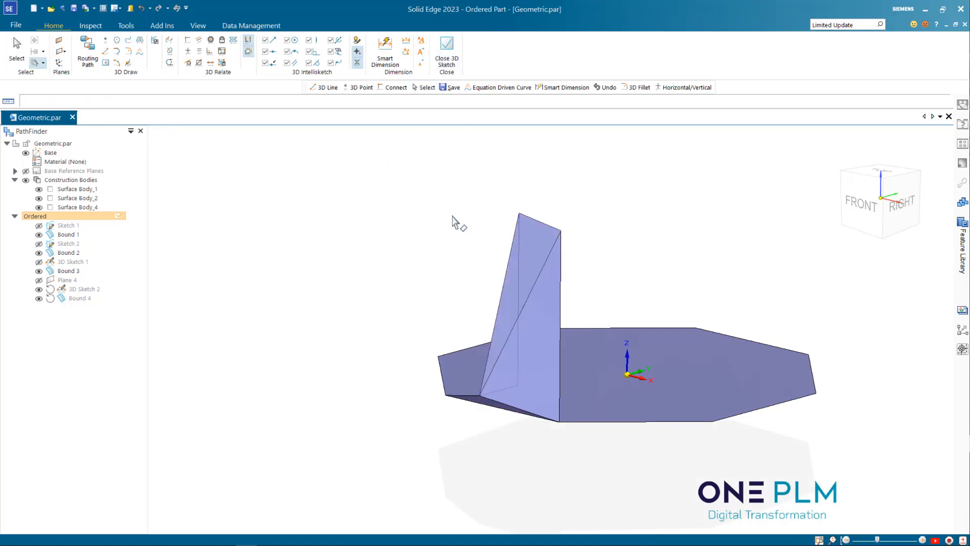
Hide 3D Sketch 2 and display Plane 4 alongside the bounded surfaces
{"action": "middle_click_drag", "start_coordinate": [527, 252], "coordinate": [512, 254]}
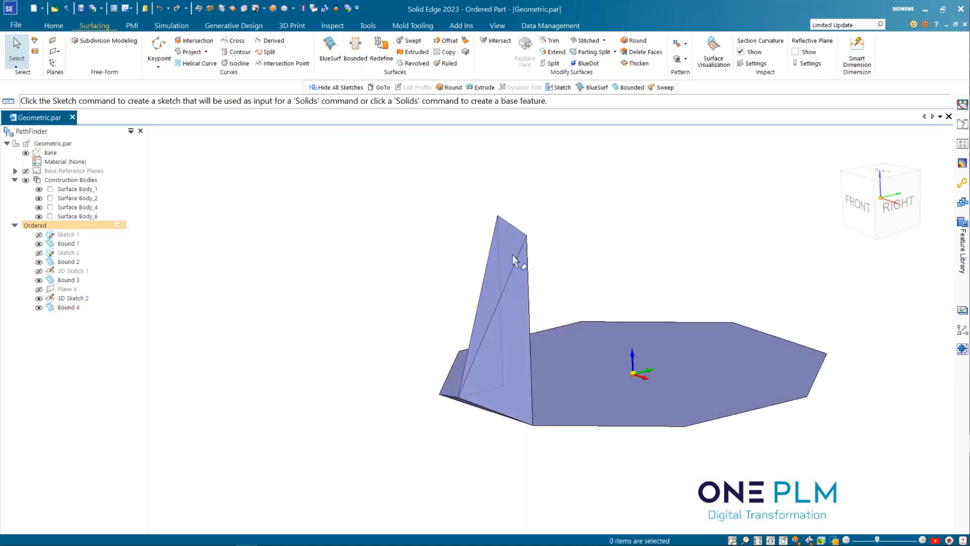
{"action": "left_click", "coordinate": [38, 298]}
{"action": "mouse_move", "coordinate": [348, 314]}
{"action": "middle_mouse_down"}
{"action": "mouse_move", "coordinate": [382, 314]}
{"action": "mouse_move", "coordinate": [398, 290]}
{"action": "mouse_move", "coordinate": [437, 340]}
{"action": "mouse_move", "coordinate": [415, 321]}
{"action": "mouse_move", "coordinate": [504, 317]}
{"action": "mouse_move", "coordinate": [461, 316]}
{"action": "mouse_move", "coordinate": [482, 315]}
{"action": "mouse_move", "coordinate": [444, 299]}
{"action": "middle_mouse_up"}
{"action": "scroll", "coordinate": [482, 315], "scroll_direction": "down", "scroll_amount": 3}
{"action": "mouse_move", "coordinate": [424, 312]}
{"action": "middle_mouse_down"}
{"action": "mouse_move", "coordinate": [426, 392]}
{"action": "mouse_move", "coordinate": [441, 303]}
{"action": "middle_mouse_up"}
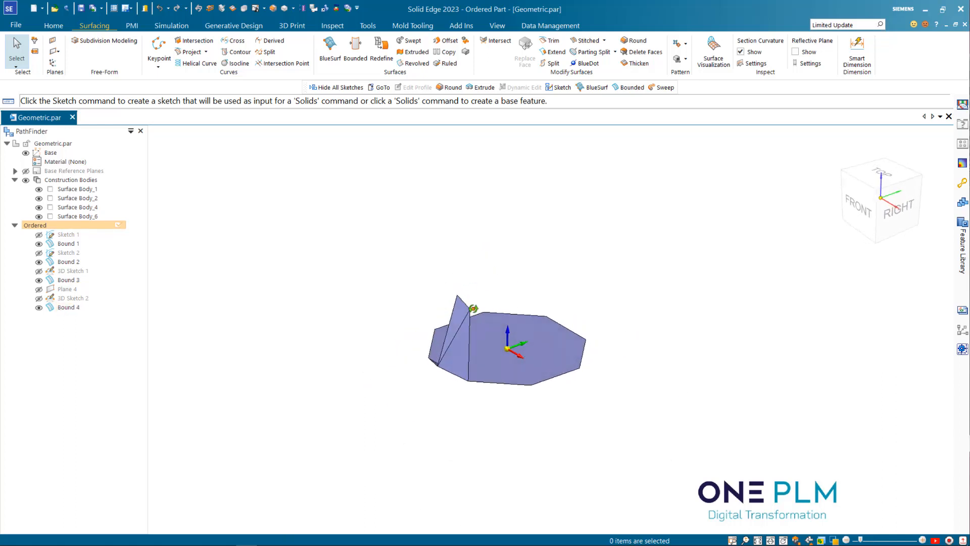
{"action": "scroll", "coordinate": [455, 298], "scroll_direction": "up", "scroll_amount": 4}
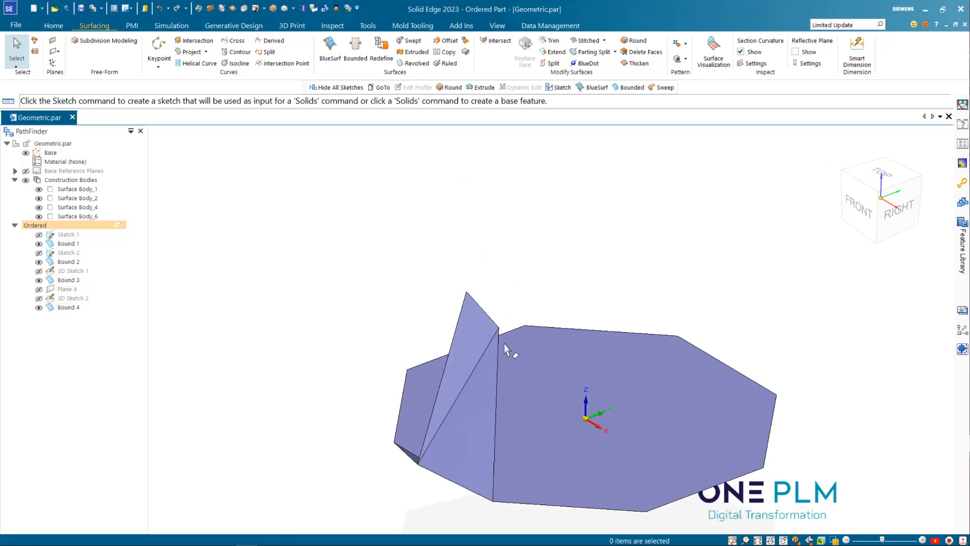
{"action": "scroll", "coordinate": [509, 258], "scroll_direction": "down", "scroll_amount": 2}
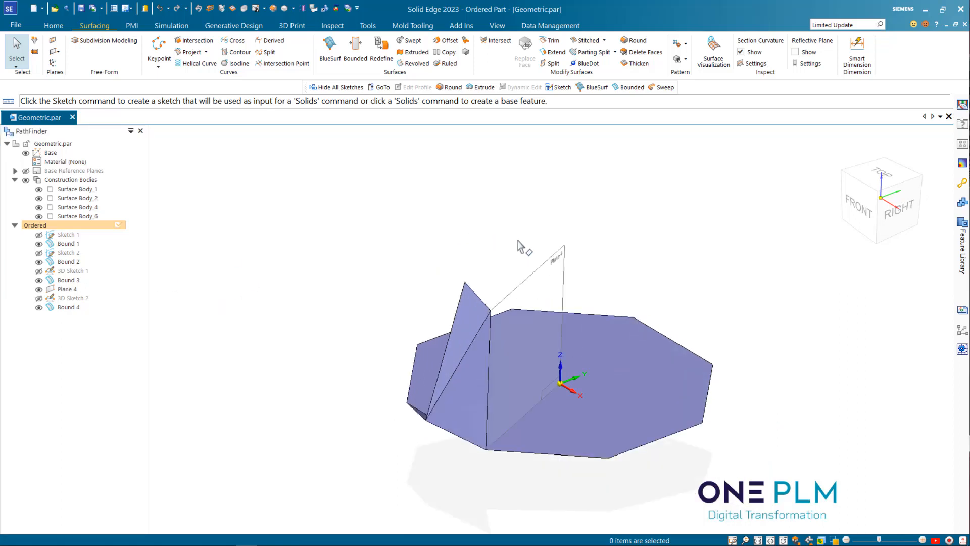
{"action": "scroll", "coordinate": [521, 247], "scroll_direction": "down", "scroll_amount": 1}
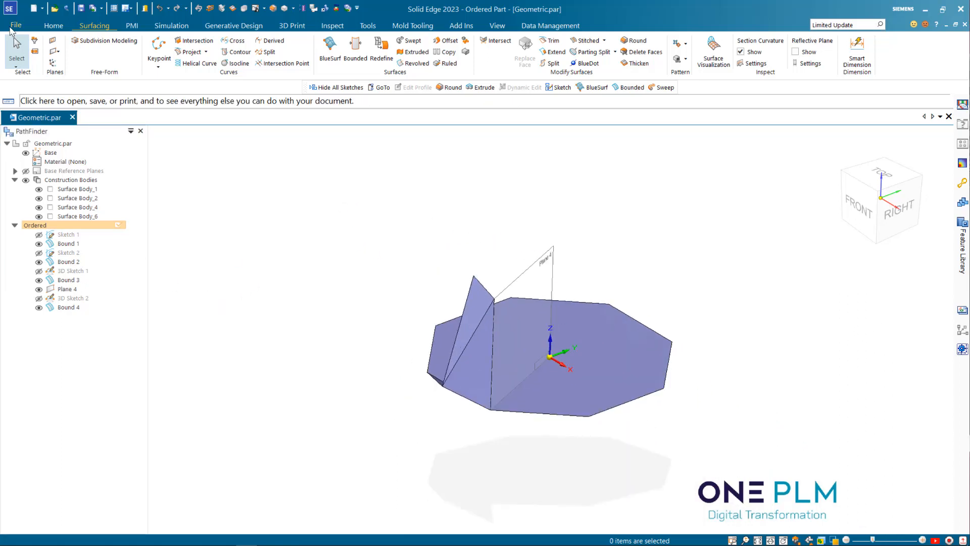
Start a new 3D sketch and include the short top edge of the Bound 4 triangular surface
{"action": "left_click", "coordinate": [54, 25]}
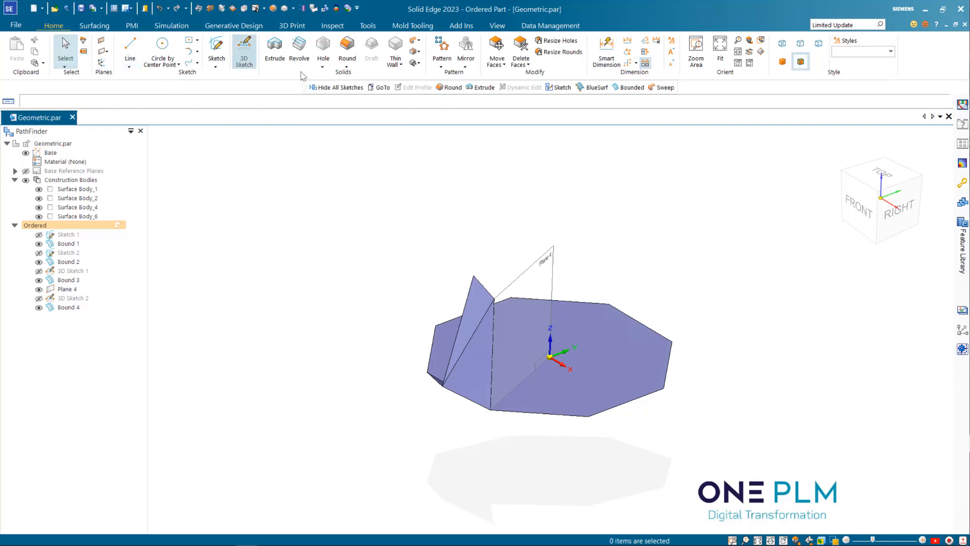
{"action": "left_click", "coordinate": [244, 53]}
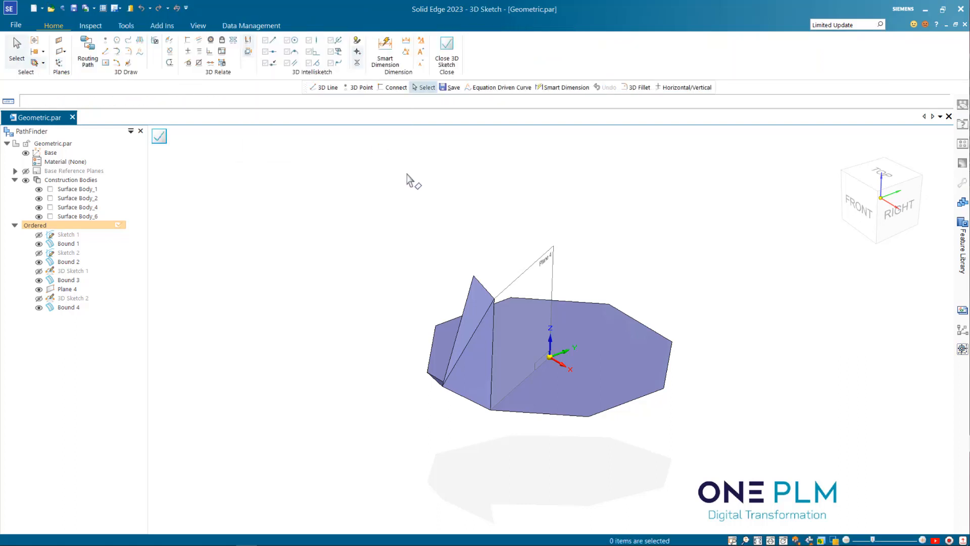
{"action": "left_click", "coordinate": [170, 42]}
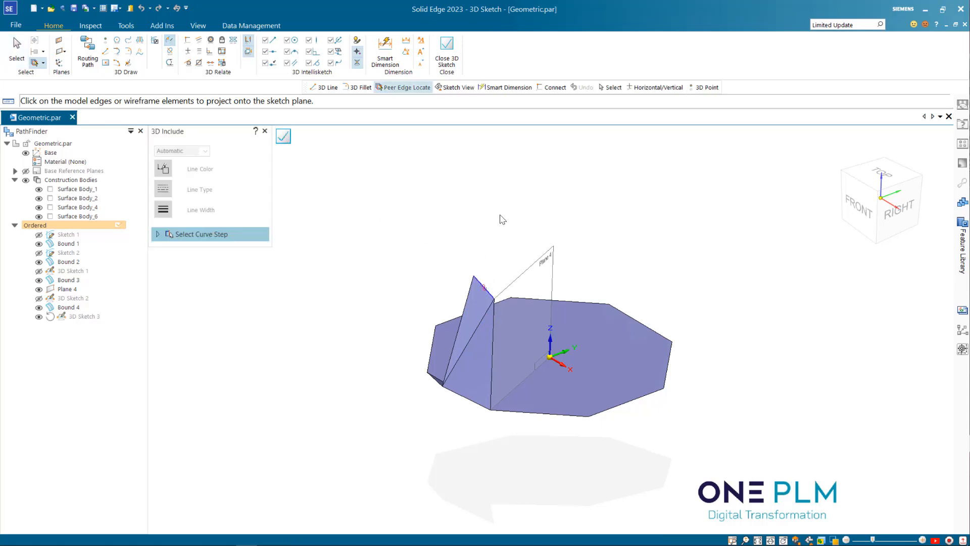
{"action": "scroll", "coordinate": [502, 219], "scroll_direction": "up", "scroll_amount": 1}
Draw a 3D line locked to the YZ plane, about 145 mm long at about 97°, upward from the free end of Bound 4's top edge
{"action": "left_click", "coordinate": [105, 51]}
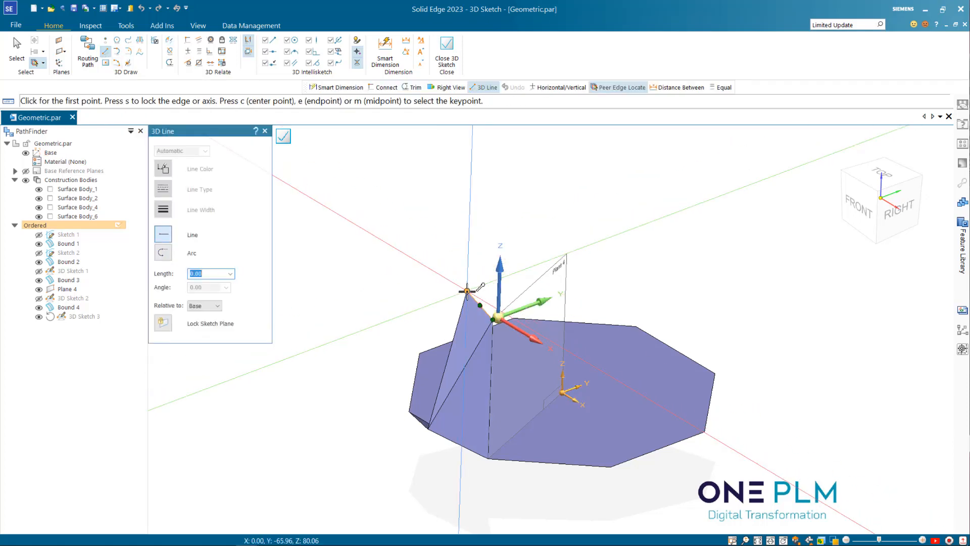
{"action": "right_click", "coordinate": [467, 291]}
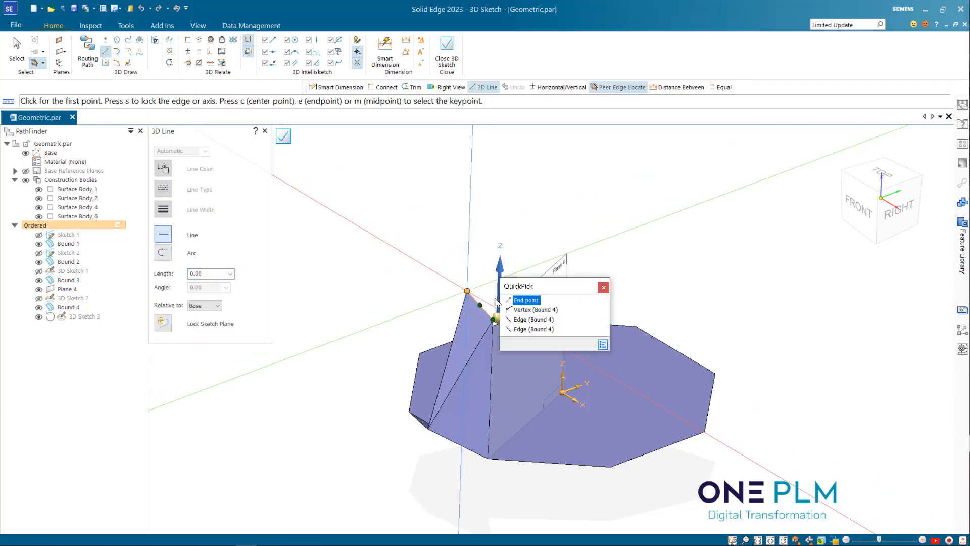
{"action": "left_click", "coordinate": [525, 301]}
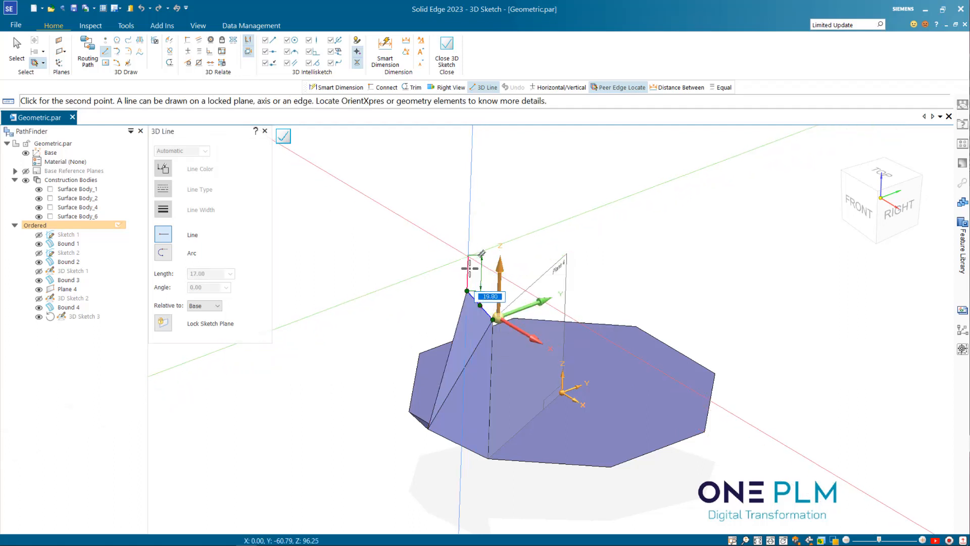
{"action": "mouse_move", "coordinate": [467, 238]}
{"action": "middle_mouse_down"}
{"action": "mouse_move", "coordinate": [476, 210]}
{"action": "mouse_move", "coordinate": [491, 479]}
{"action": "middle_mouse_up"}
{"action": "middle_click_drag", "start_coordinate": [488, 394], "coordinate": [479, 218]}
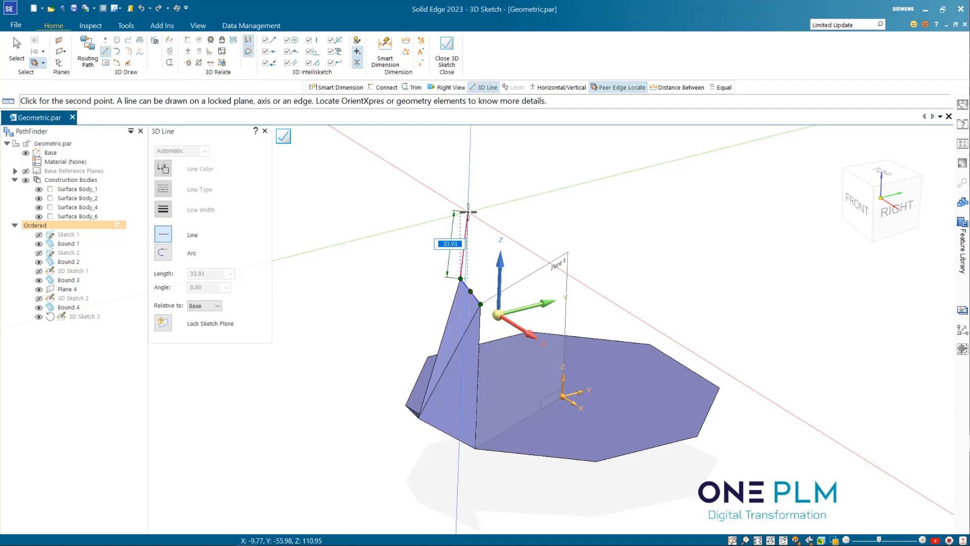
{"action": "key", "text": "x"}
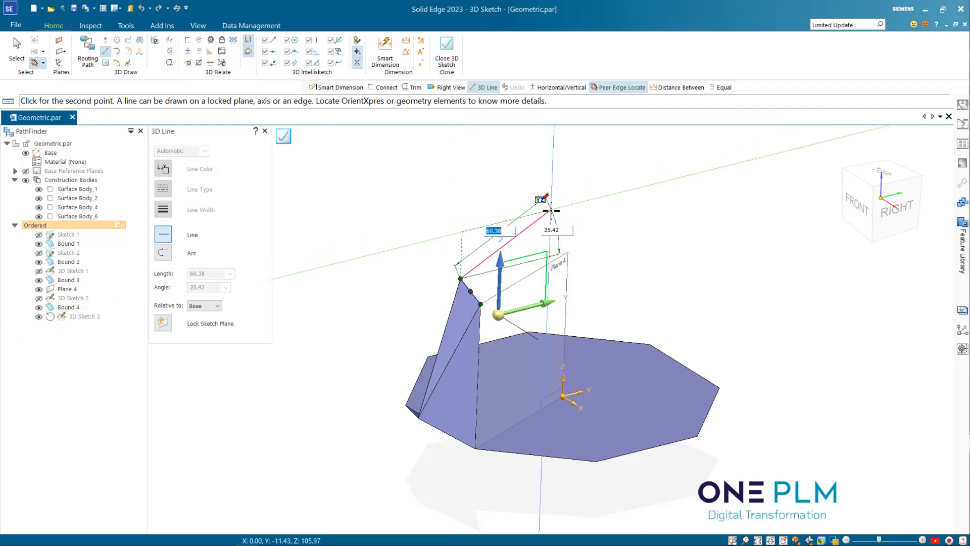
{"action": "left_click", "coordinate": [897, 207]}
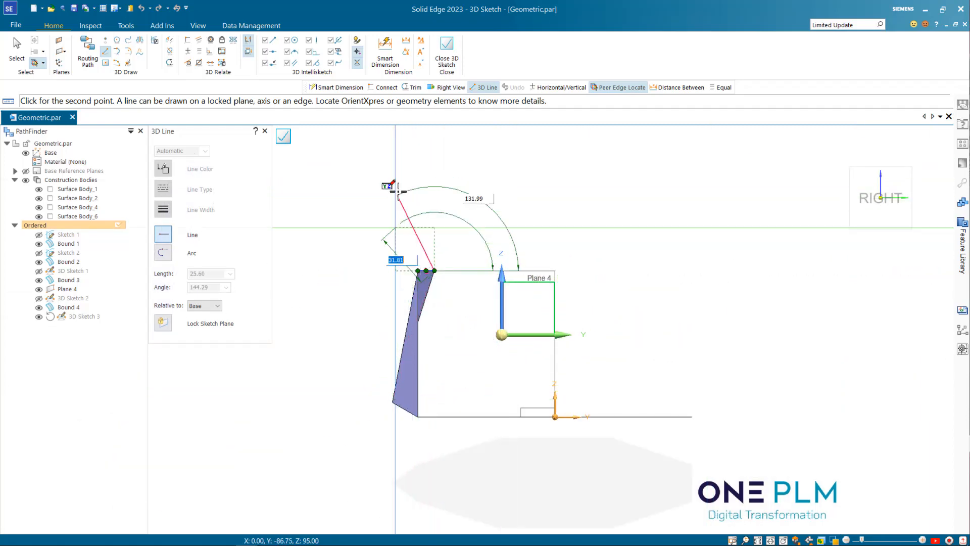
{"action": "scroll", "coordinate": [419, 244], "scroll_direction": "down", "scroll_amount": 3}
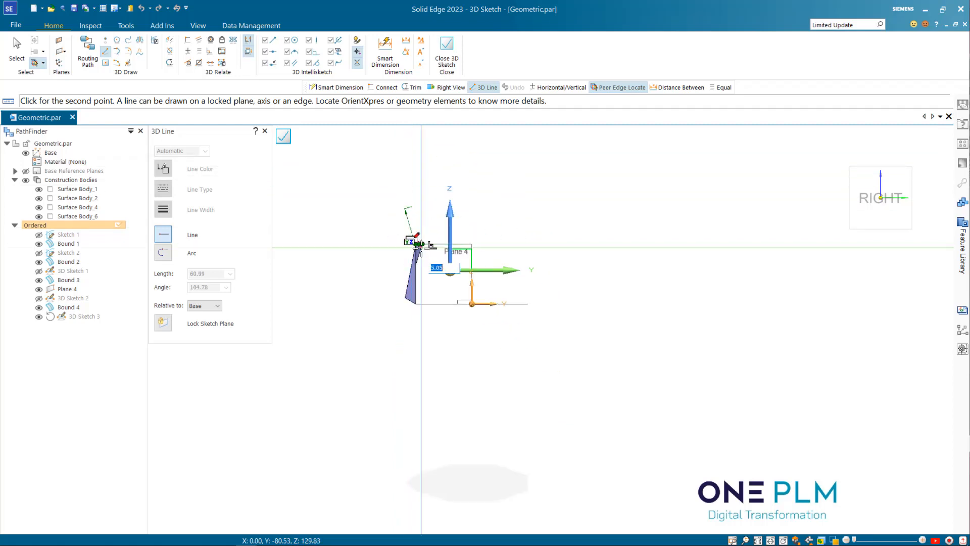
{"action": "scroll", "coordinate": [436, 278], "scroll_direction": "down", "scroll_amount": 3}
{"action": "scroll", "coordinate": [420, 200], "scroll_direction": "up", "scroll_amount": 3}
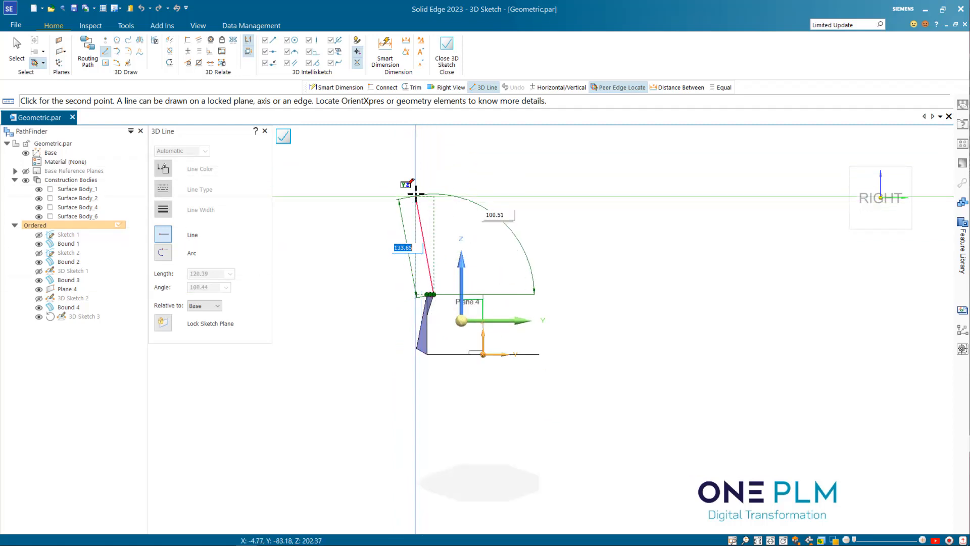
{"action": "scroll", "coordinate": [415, 194], "scroll_direction": "up", "scroll_amount": 2}
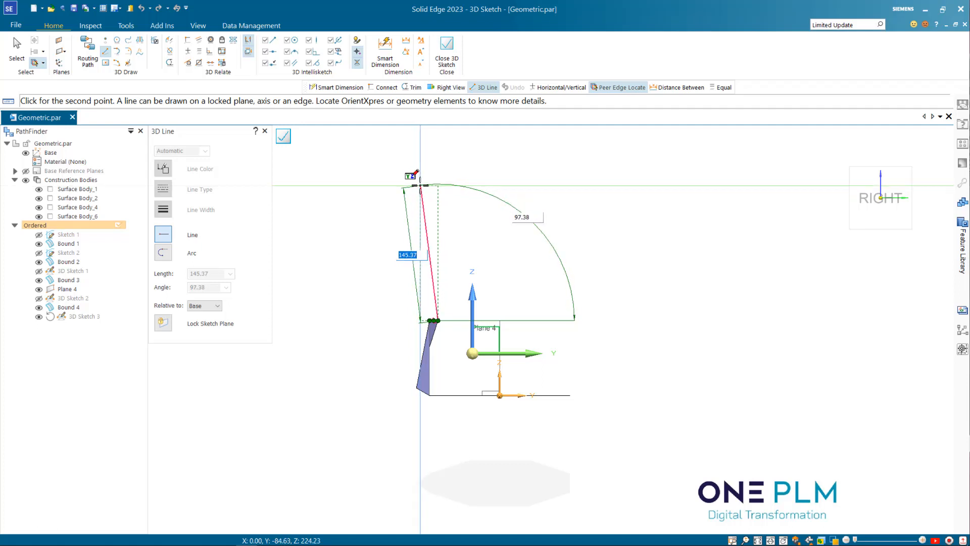
Continue the 3D line from the apex down to the other end of Bound 4's short top edge, closing the triangle
{"action": "mouse_move", "coordinate": [471, 212]}
{"action": "middle_mouse_down"}
{"action": "mouse_move", "coordinate": [502, 217]}
{"action": "mouse_move", "coordinate": [559, 253]}
{"action": "mouse_move", "coordinate": [553, 260]}
{"action": "middle_mouse_up"}
{"action": "scroll", "coordinate": [490, 336], "scroll_direction": "up", "scroll_amount": 5}
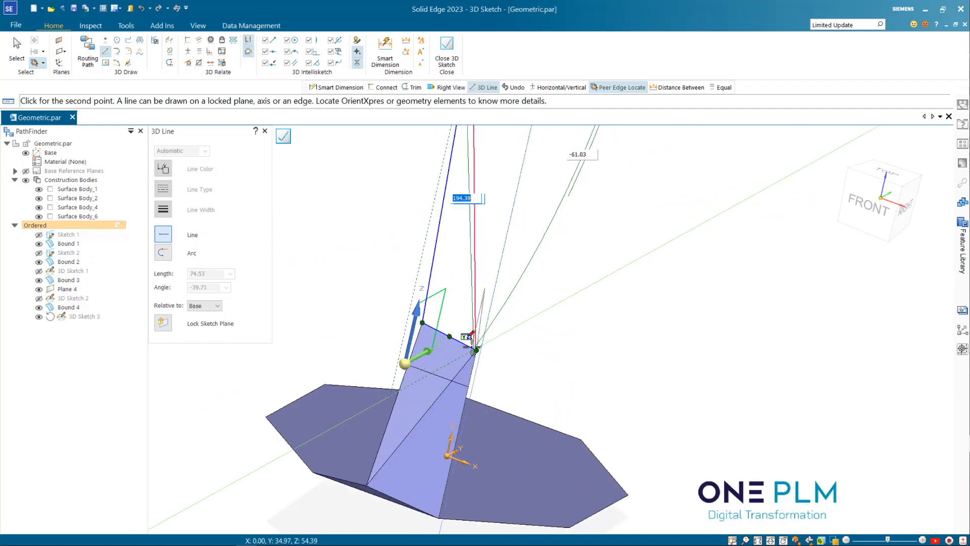
{"action": "left_click", "coordinate": [477, 350]}
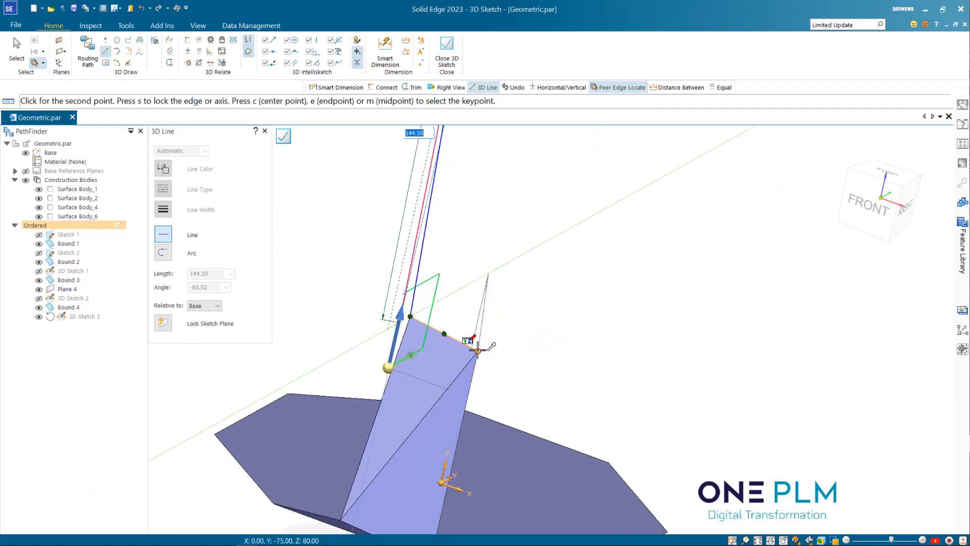
{"action": "middle_click_drag", "start_coordinate": [478, 350], "coordinate": [445, 341]}
{"action": "scroll", "coordinate": [445, 342], "scroll_direction": "up", "scroll_amount": 1}
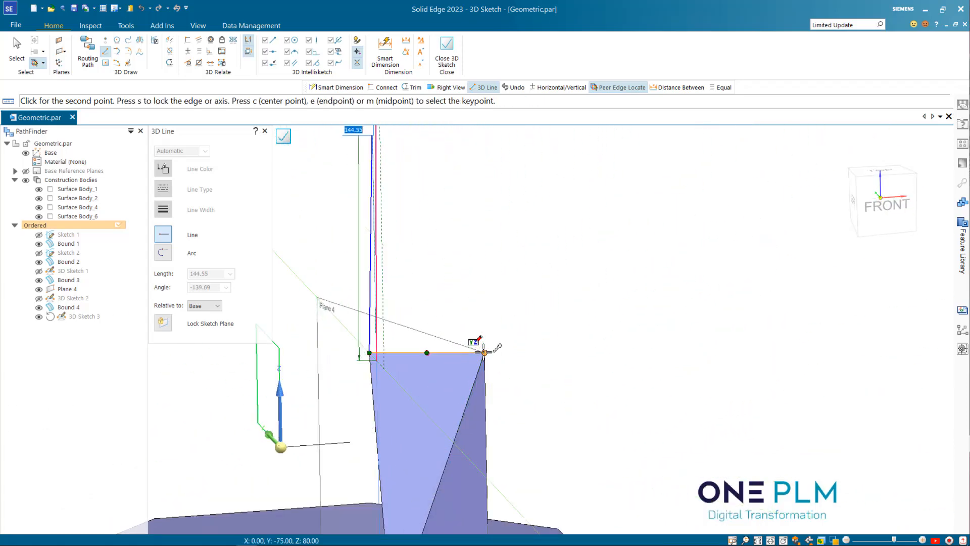
{"action": "right_click", "coordinate": [483, 352]}
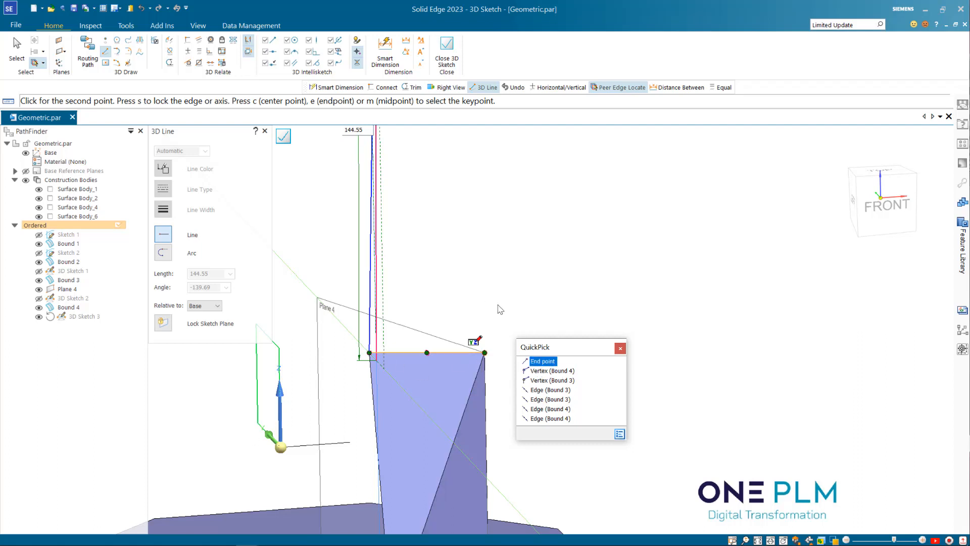
{"action": "left_click", "coordinate": [620, 348]}
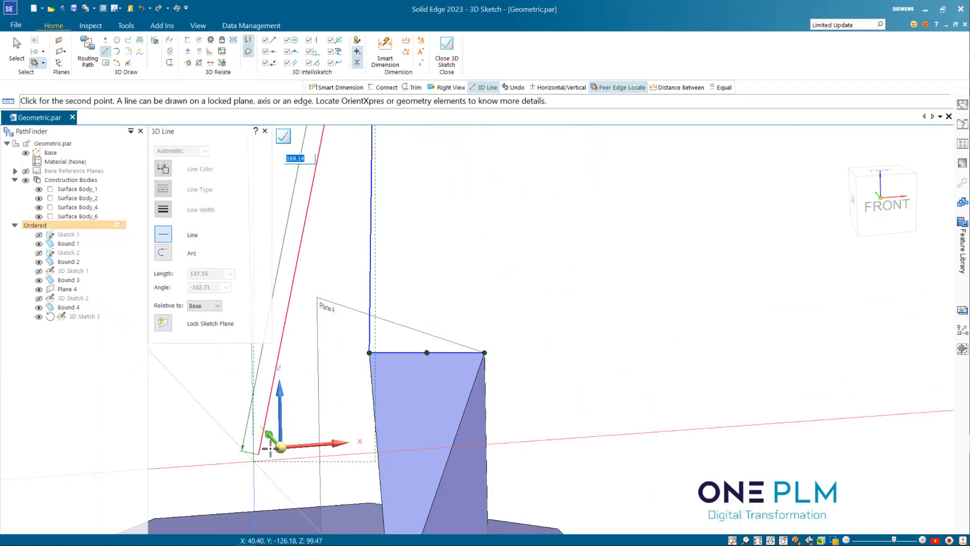
{"action": "left_click", "coordinate": [485, 352]}
{"action": "scroll", "coordinate": [544, 375], "scroll_direction": "down", "scroll_amount": 2}
{"action": "middle_click_drag", "start_coordinate": [544, 374], "coordinate": [433, 357]}
{"action": "scroll", "coordinate": [519, 374], "scroll_direction": "down", "scroll_amount": 2}
{"action": "key", "text": "Escape"}
{"action": "scroll", "coordinate": [539, 365], "scroll_direction": "down", "scroll_amount": 3}
{"action": "scroll", "coordinate": [471, 323], "scroll_direction": "up", "scroll_amount": 2}
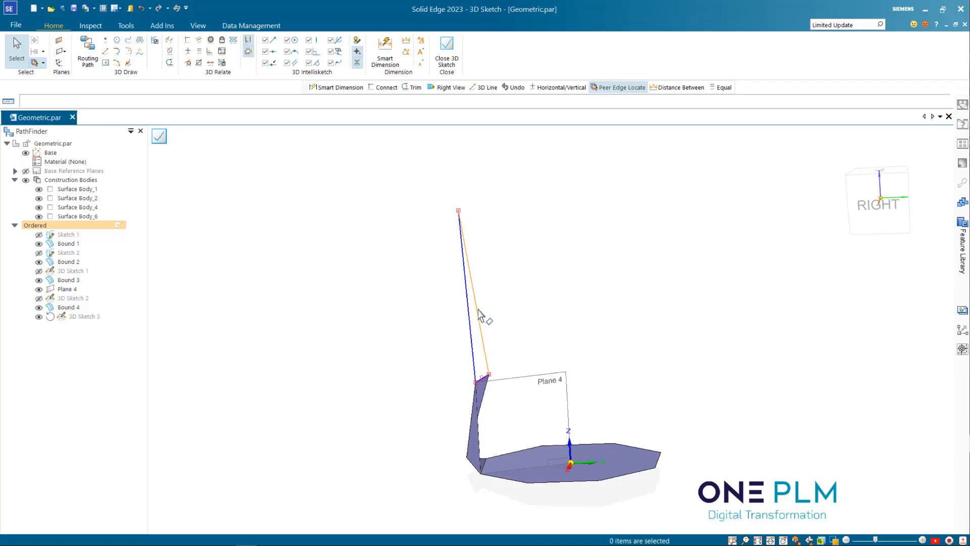
Lock dimensioning to the YZ base plane and dimension the triangle's vertical height to 150 mm
{"action": "mouse_move", "coordinate": [491, 317]}
{"action": "middle_mouse_down"}
{"action": "mouse_move", "coordinate": [502, 357]}
{"action": "mouse_move", "coordinate": [499, 328]}
{"action": "middle_mouse_up"}
{"action": "left_click", "coordinate": [385, 49]}
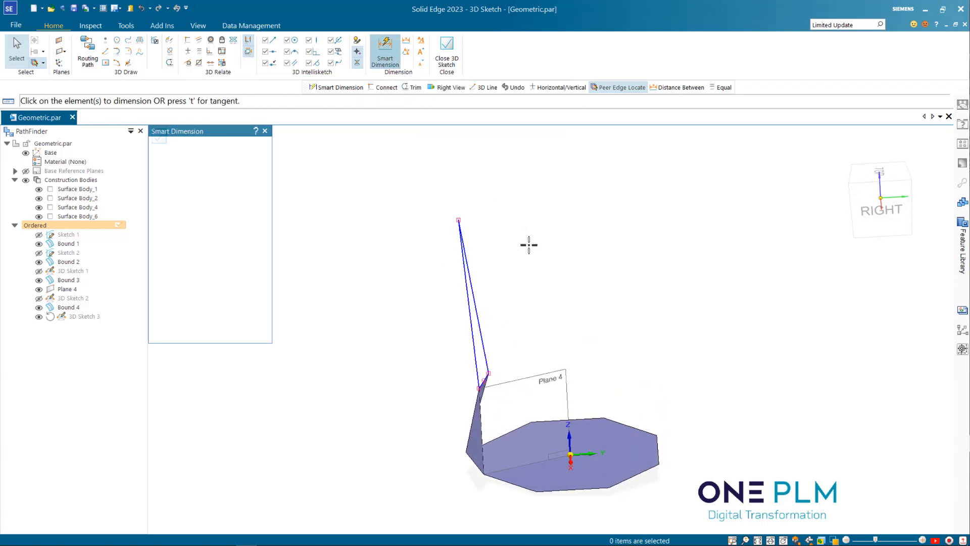
{"action": "scroll", "coordinate": [554, 305], "scroll_direction": "up", "scroll_amount": 1}
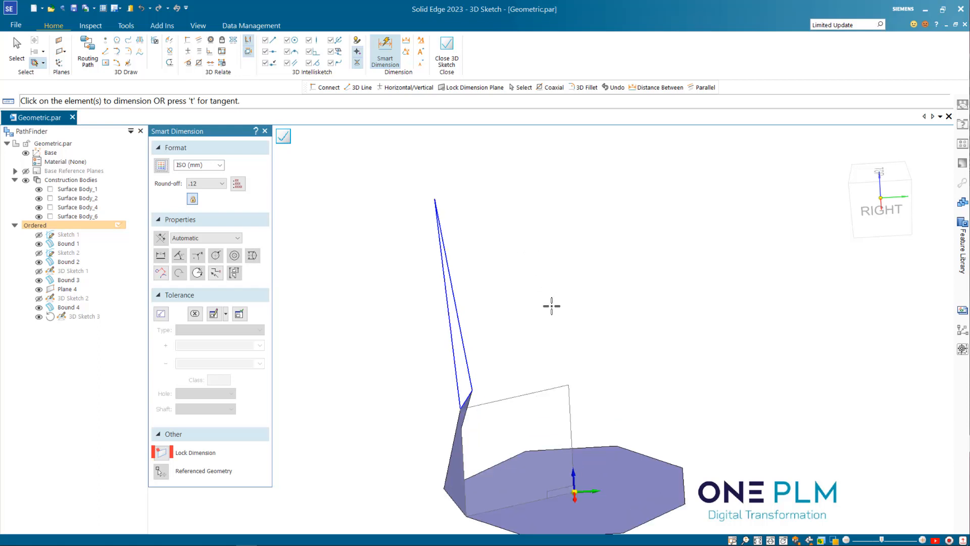
{"action": "left_click", "coordinate": [163, 454]}
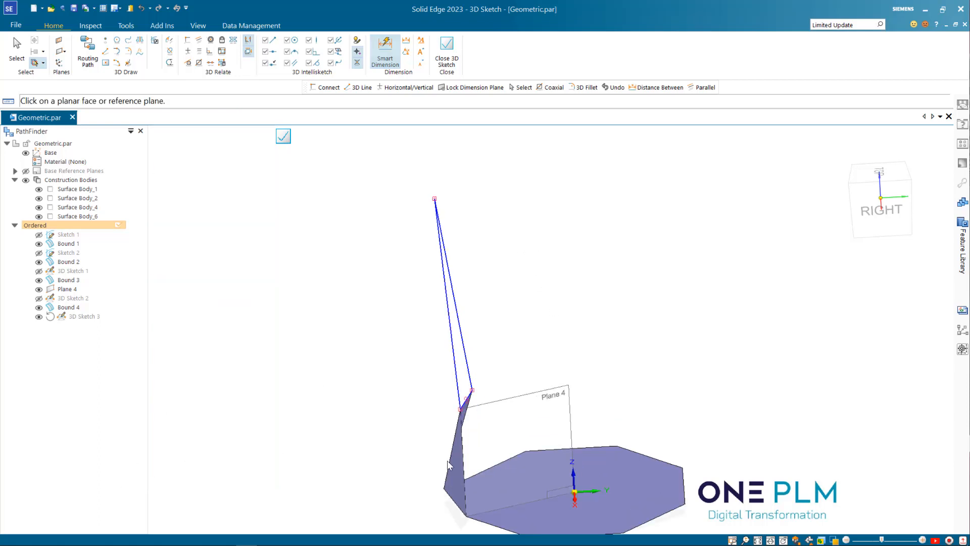
{"action": "left_click", "coordinate": [587, 487]}
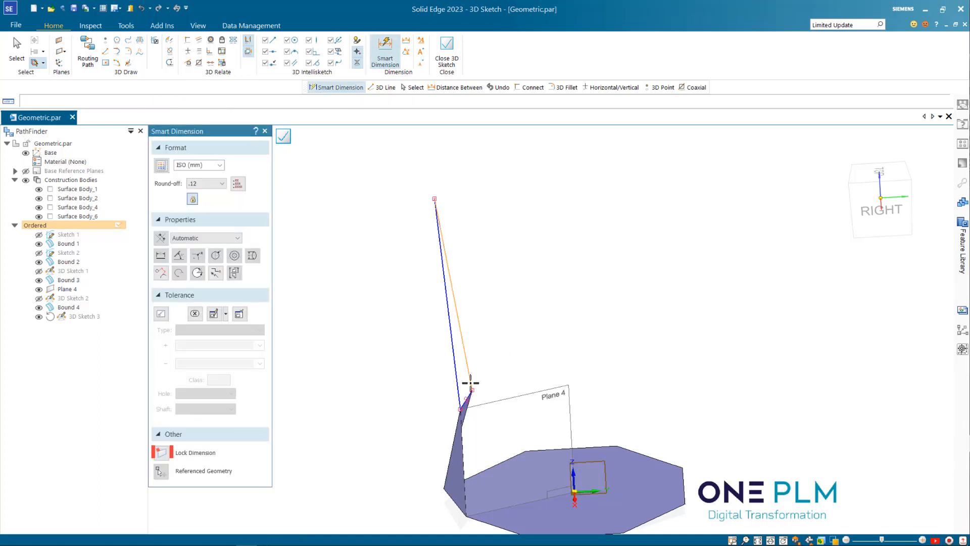
{"action": "left_click", "coordinate": [470, 382]}
{"action": "key", "text": "n"}
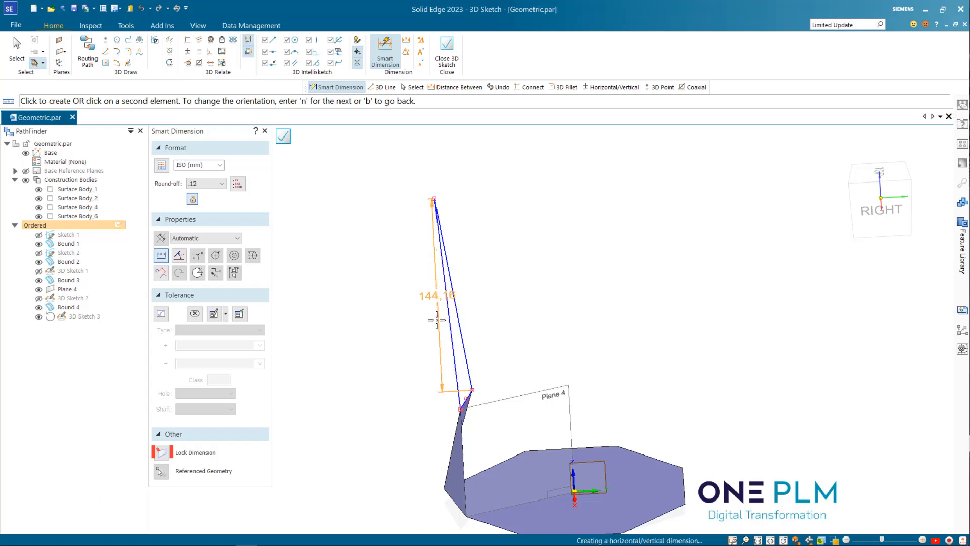
{"action": "left_click", "coordinate": [453, 308]}
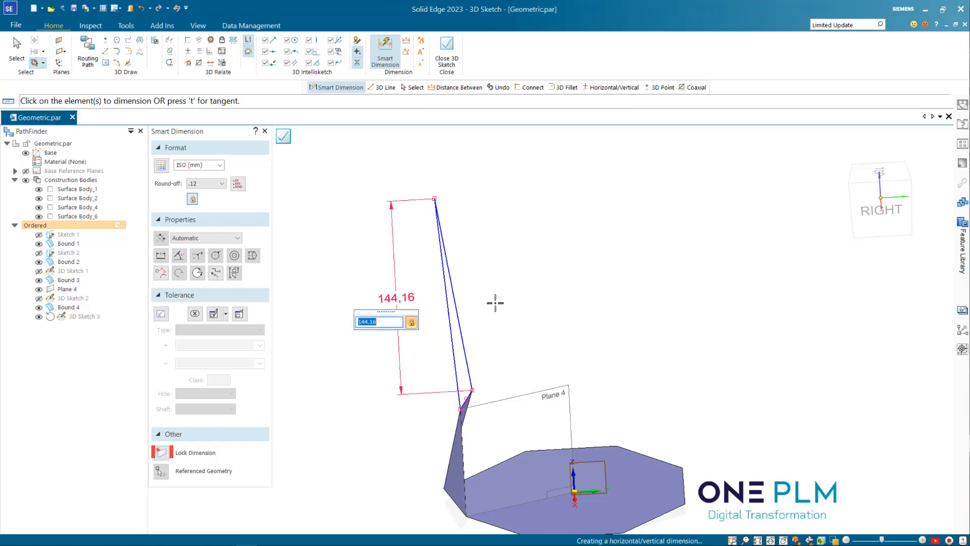
{"action": "key", "text": "Return"}
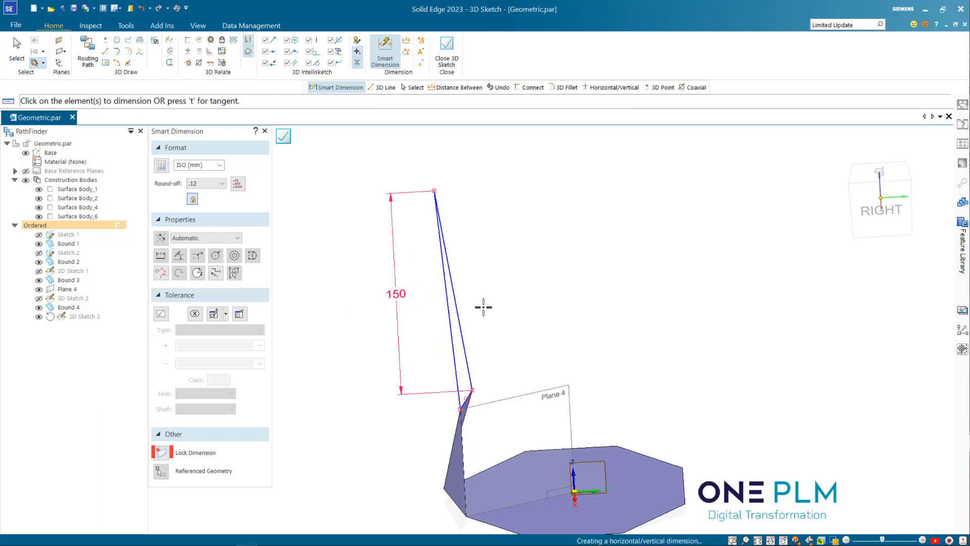
Add a horizontal dimension of 18 mm between the triangle's apex and its bottom edge
{"action": "left_click", "coordinate": [457, 312]}
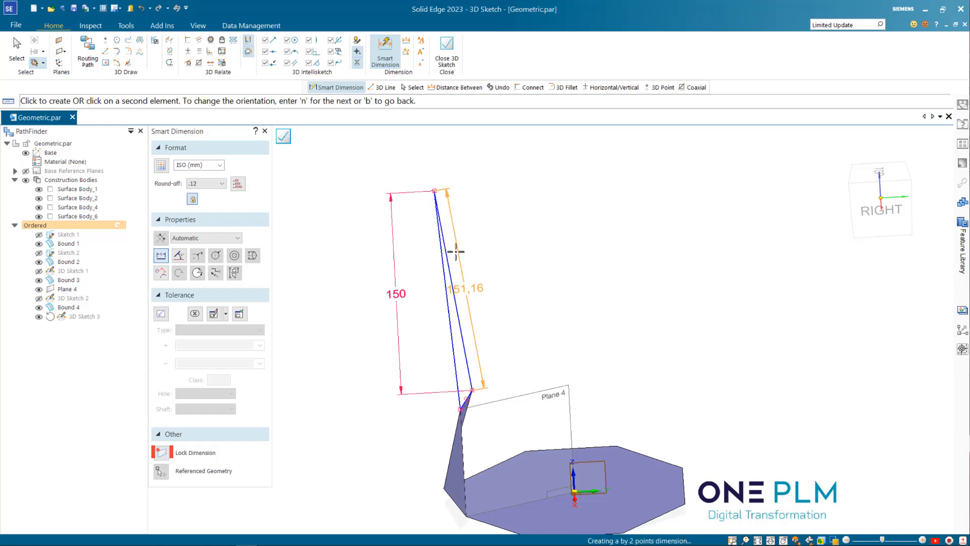
{"action": "key", "text": "n"}
{"action": "left_click", "coordinate": [448, 170]}
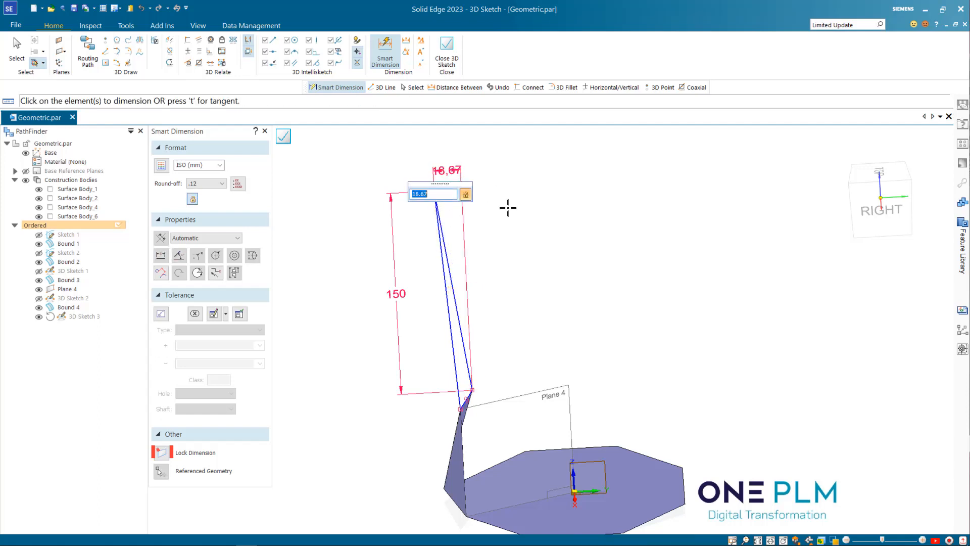
{"action": "type", "text": "18"}
{"action": "key", "text": "Return"}
{"action": "mouse_move", "coordinate": [506, 225]}
{"action": "middle_mouse_down"}
{"action": "mouse_move", "coordinate": [532, 271]}
{"action": "mouse_move", "coordinate": [619, 264]}
{"action": "mouse_move", "coordinate": [566, 296]}
{"action": "mouse_move", "coordinate": [578, 277]}
{"action": "mouse_move", "coordinate": [535, 351]}
{"action": "mouse_move", "coordinate": [542, 339]}
{"action": "middle_mouse_up"}
{"action": "key", "text": "Escape"}
{"action": "scroll", "coordinate": [520, 237], "scroll_direction": "up", "scroll_amount": 3}
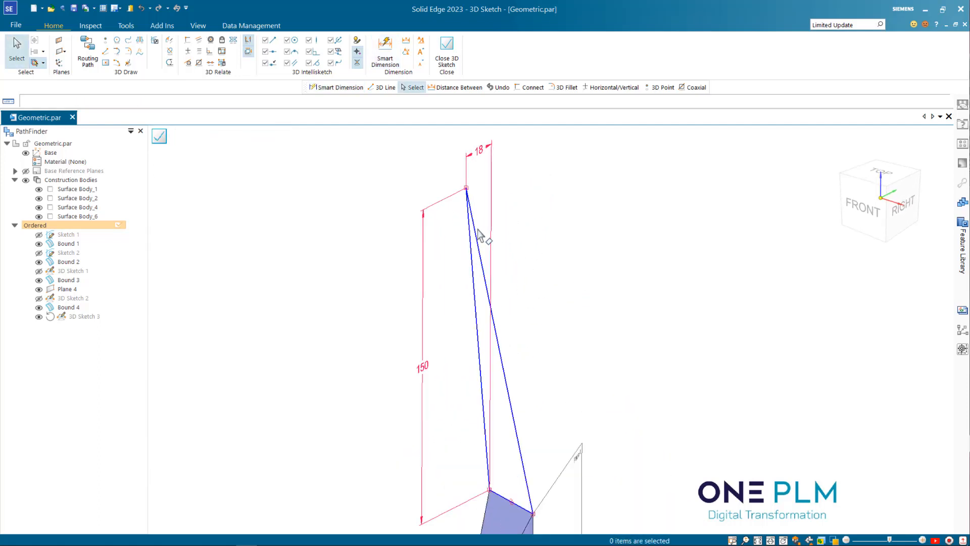
Move the triangle's apex sideways to test which sketch elements are still free
{"action": "left_click", "coordinate": [467, 197]}
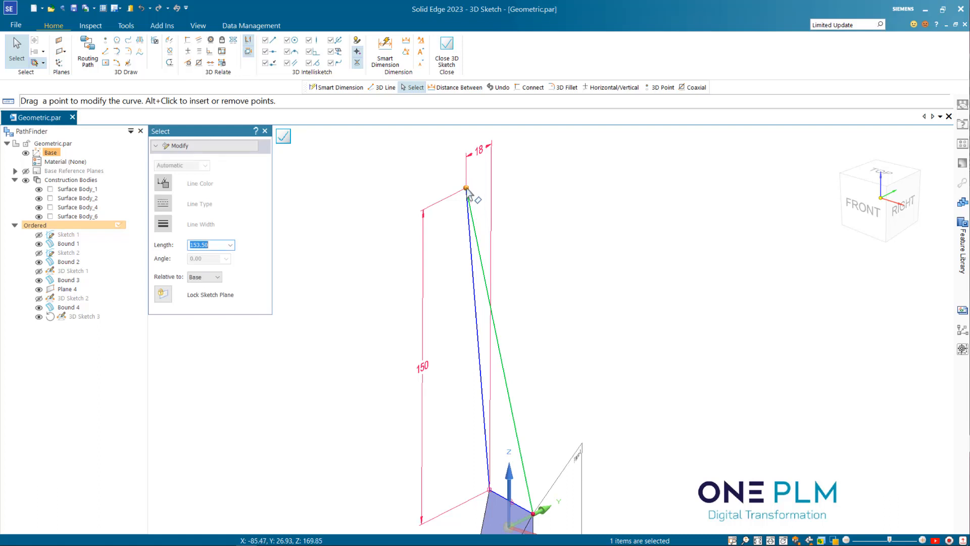
{"action": "left_click_drag", "start_coordinate": [467, 188], "coordinate": [490, 208]}
{"action": "left_click", "coordinate": [562, 292]}
{"action": "scroll", "coordinate": [530, 298], "scroll_direction": "down", "scroll_amount": 2}
{"action": "scroll", "coordinate": [541, 338], "scroll_direction": "up", "scroll_amount": 1}
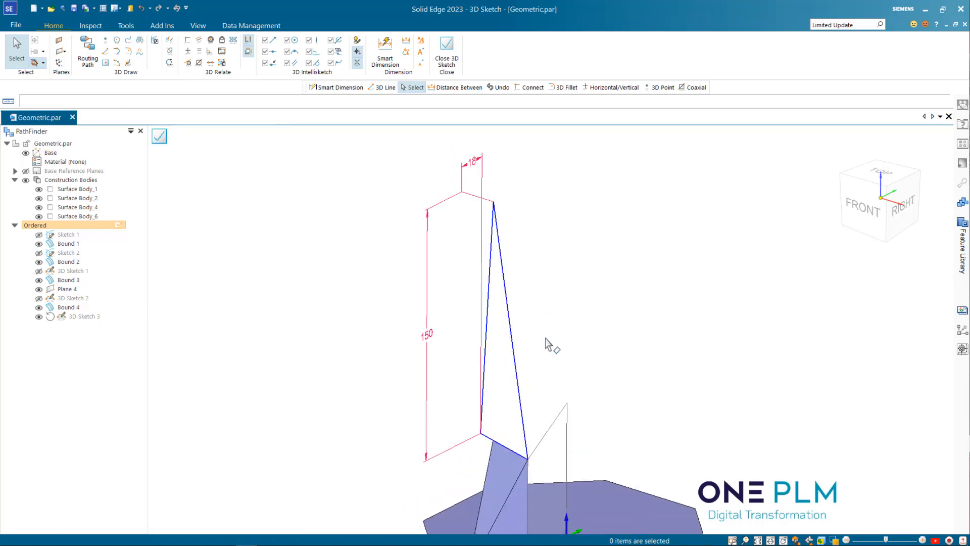
Connect the displaced lower end of the triangle's near-vertical line to the adjacent top corner vertex of Bound 4
{"action": "scroll", "coordinate": [467, 474], "scroll_direction": "up", "scroll_amount": 2}
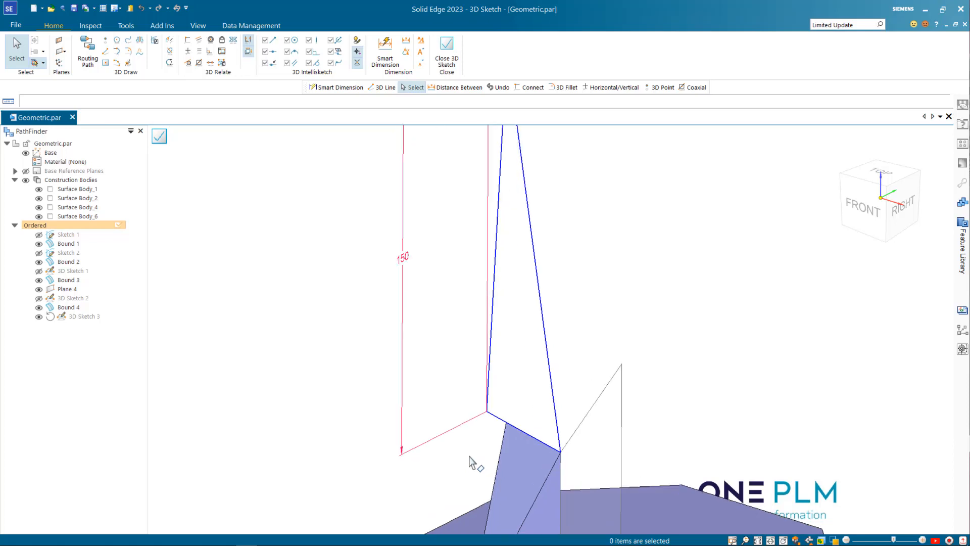
{"action": "left_click", "coordinate": [188, 40]}
{"action": "left_click", "coordinate": [486, 410]}
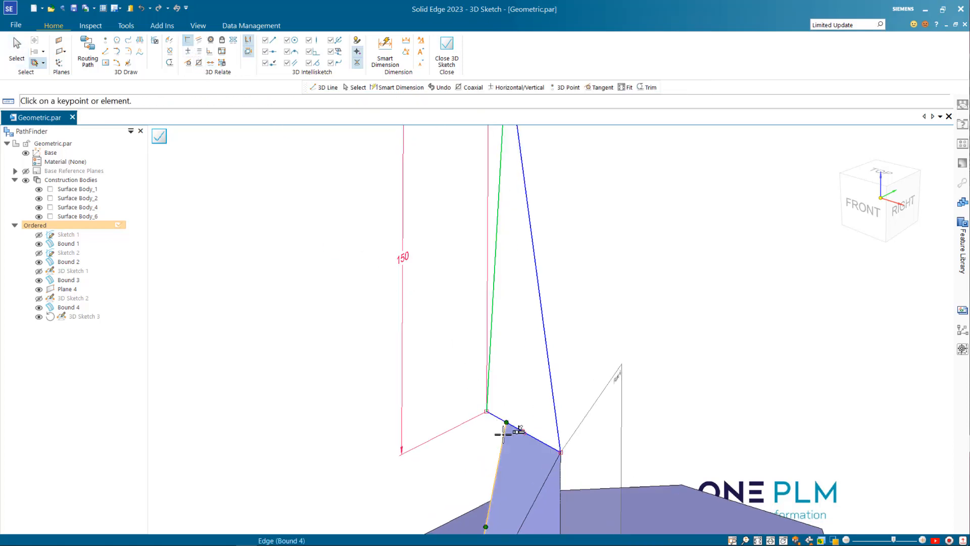
{"action": "left_click", "coordinate": [506, 422]}
{"action": "scroll", "coordinate": [475, 379], "scroll_direction": "down", "scroll_amount": 5}
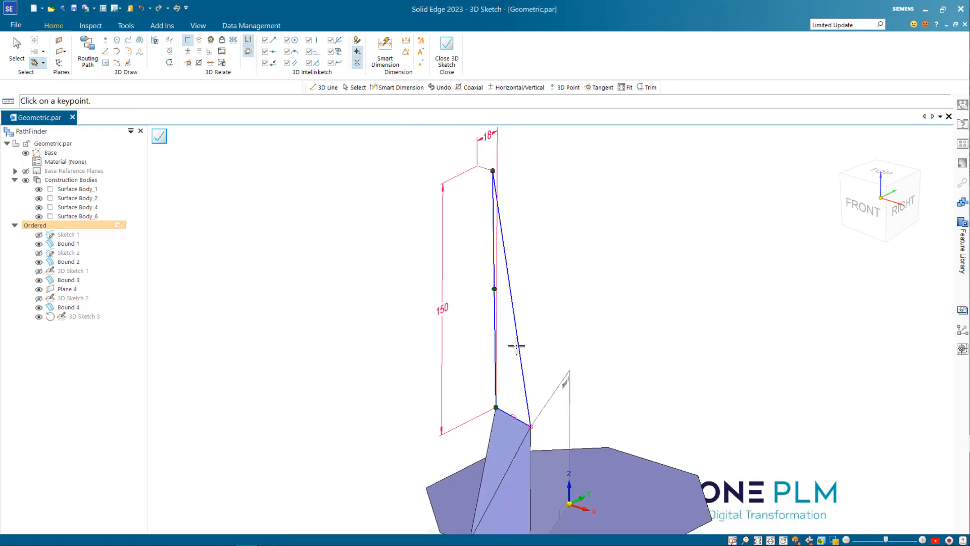
Constrain the triangle's near-vertical line to lie on the YZ base plane with an On Plane relation
{"action": "mouse_move", "coordinate": [552, 325]}
{"action": "middle_mouse_down"}
{"action": "mouse_move", "coordinate": [532, 313]}
{"action": "mouse_move", "coordinate": [526, 258]}
{"action": "middle_mouse_up"}
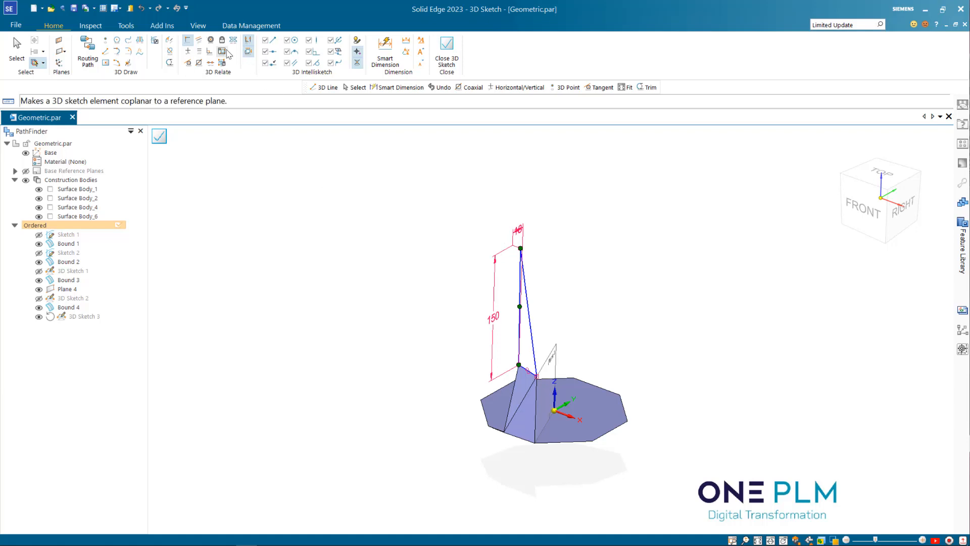
{"action": "left_click", "coordinate": [222, 52]}
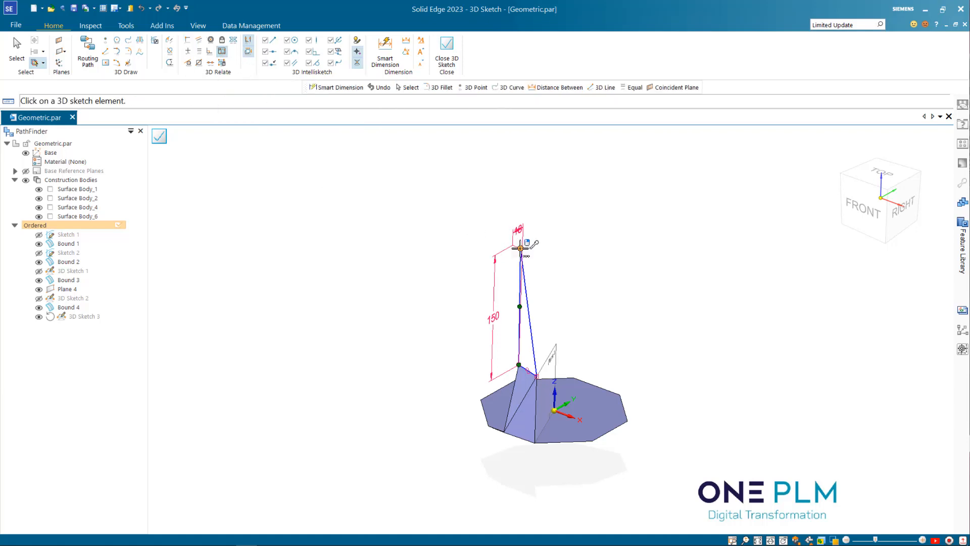
{"action": "left_click", "coordinate": [520, 248]}
{"action": "mouse_move", "coordinate": [576, 318]}
{"action": "middle_mouse_down"}
{"action": "mouse_move", "coordinate": [567, 303]}
{"action": "mouse_move", "coordinate": [569, 408]}
{"action": "middle_mouse_up"}
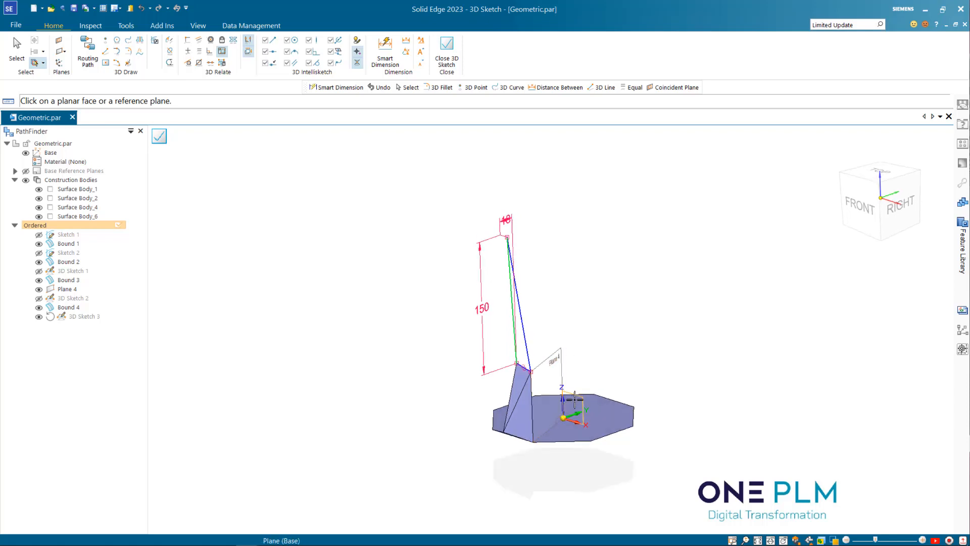
{"action": "left_click", "coordinate": [578, 389]}
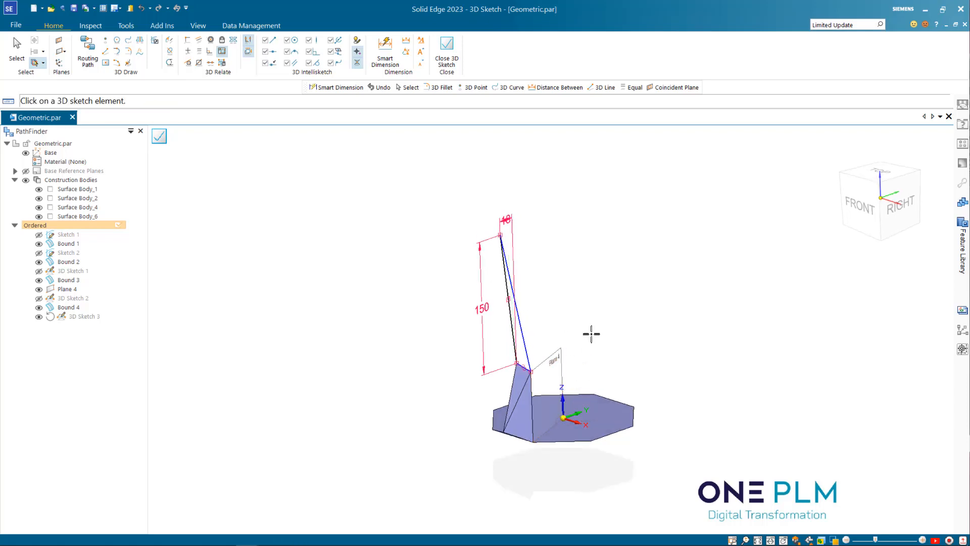
{"action": "mouse_move", "coordinate": [572, 300]}
{"action": "middle_mouse_down"}
{"action": "mouse_move", "coordinate": [610, 283]}
{"action": "mouse_move", "coordinate": [632, 314]}
{"action": "mouse_move", "coordinate": [602, 301]}
{"action": "middle_mouse_up"}
{"action": "scroll", "coordinate": [571, 301], "scroll_direction": "up", "scroll_amount": 5}
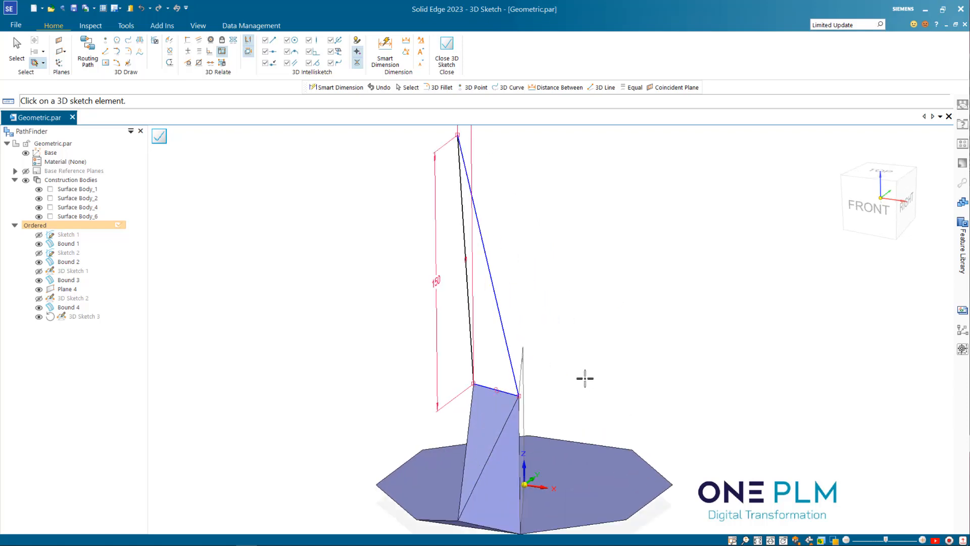
{"action": "key", "text": "Escape"}
Pull the loose end of the triangle's short bottom edge aside and connect it to the other top corner vertex of Bound 4
{"action": "scroll", "coordinate": [503, 378], "scroll_direction": "up", "scroll_amount": 4}
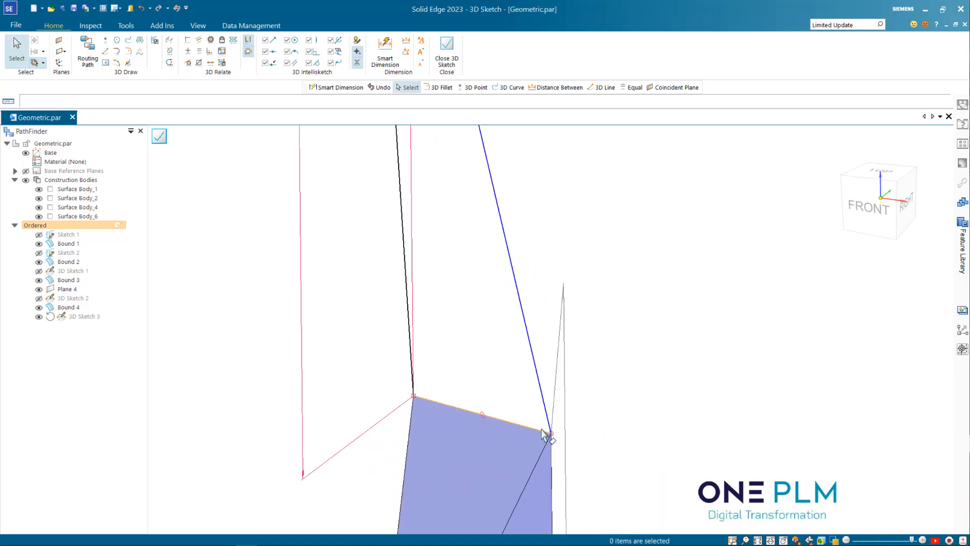
{"action": "scroll", "coordinate": [543, 433], "scroll_direction": "up", "scroll_amount": 2}
{"action": "left_click", "coordinate": [552, 442]}
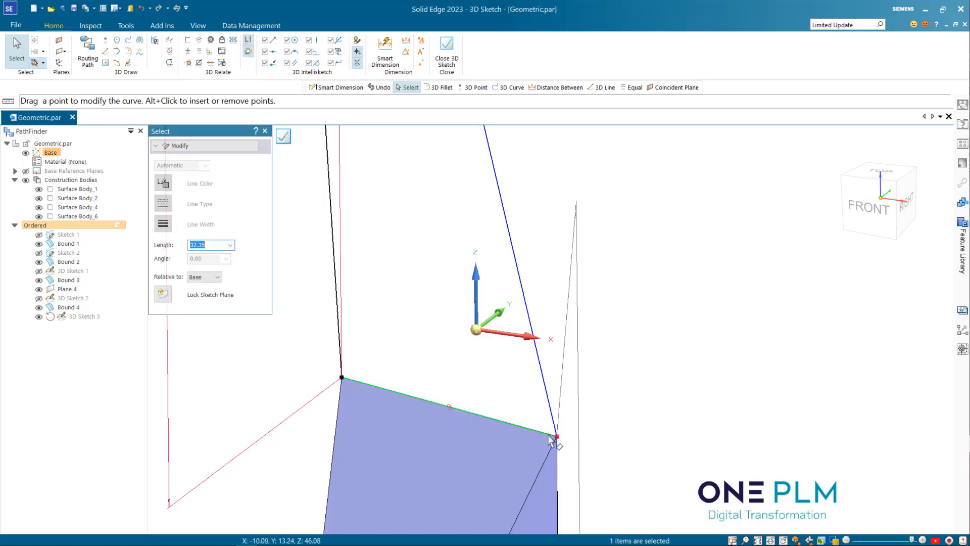
{"action": "left_click_drag", "start_coordinate": [557, 438], "coordinate": [571, 439]}
{"action": "left_click", "coordinate": [188, 39]}
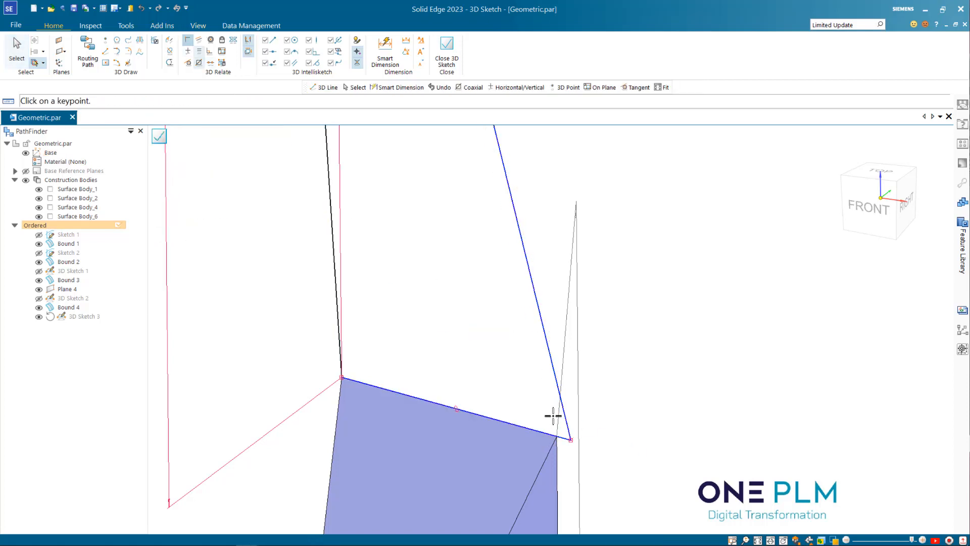
{"action": "left_click", "coordinate": [571, 439]}
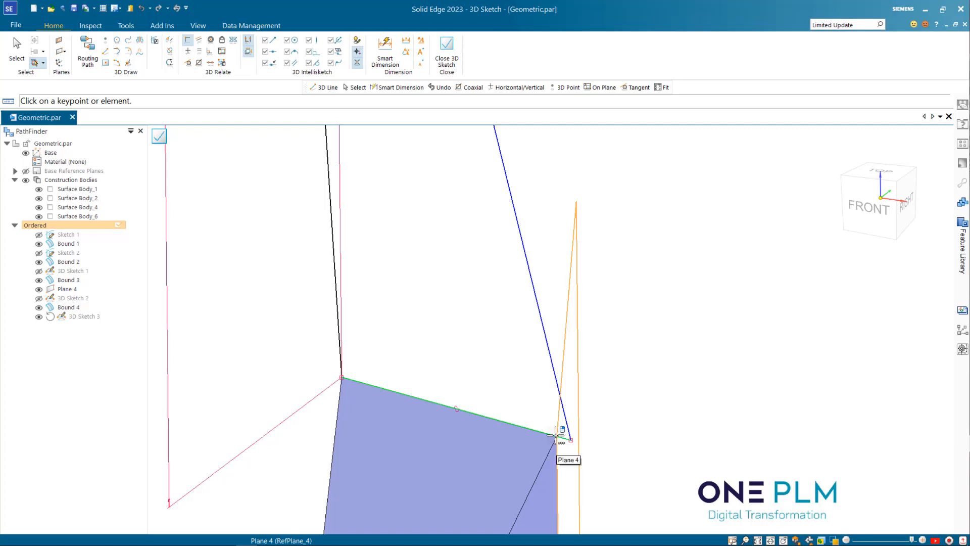
{"action": "left_click", "coordinate": [559, 433]}
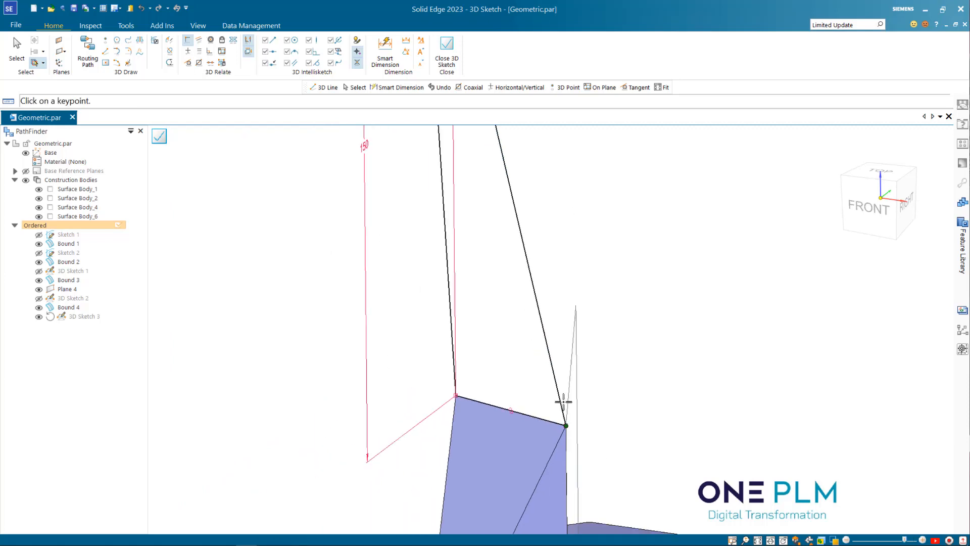
{"action": "scroll", "coordinate": [564, 401], "scroll_direction": "down", "scroll_amount": 4}
{"action": "middle_click_drag", "start_coordinate": [604, 396], "coordinate": [583, 409]}
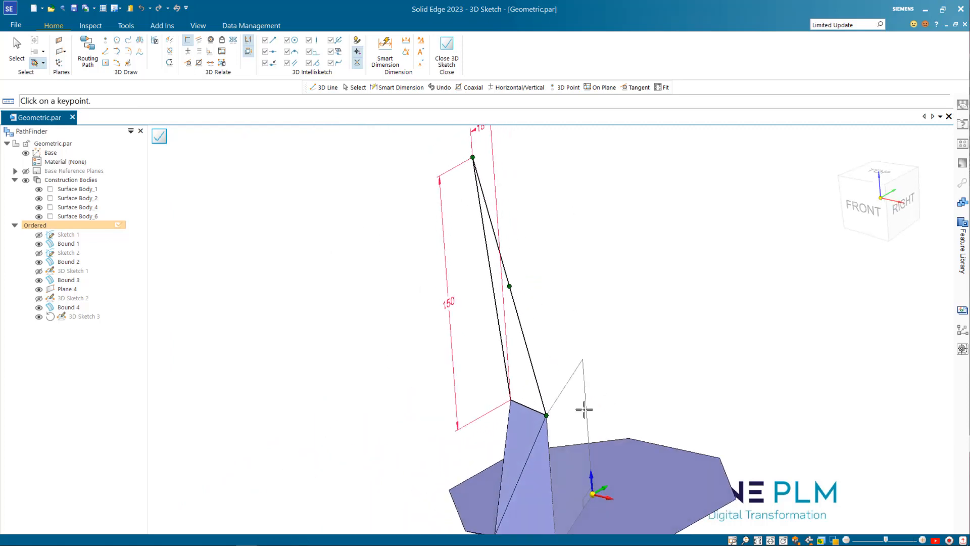
Finish the 3D sketch and create a triangular Bounded surface from the three edges of 3D Sketch 3
{"action": "left_click", "coordinate": [159, 136]}
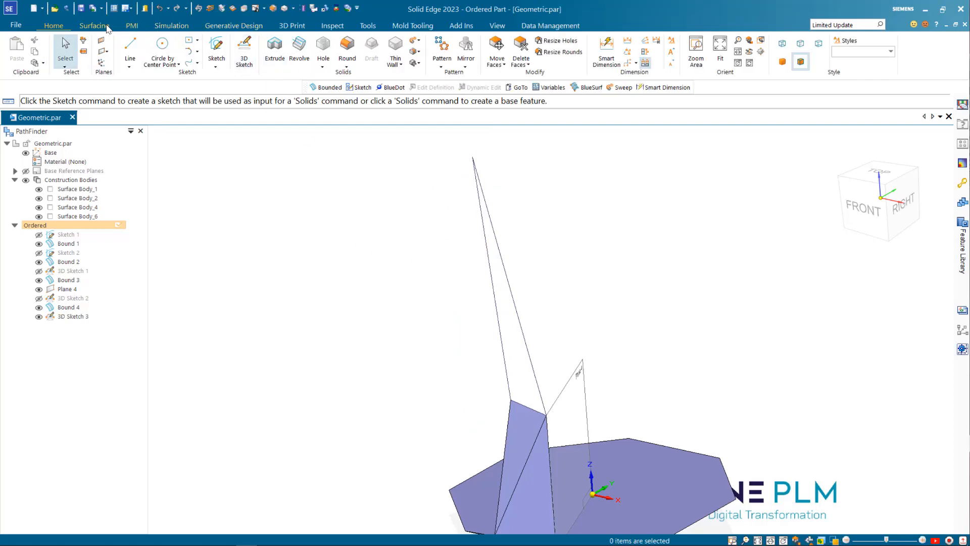
{"action": "left_click", "coordinate": [94, 25]}
{"action": "left_click", "coordinate": [355, 51]}
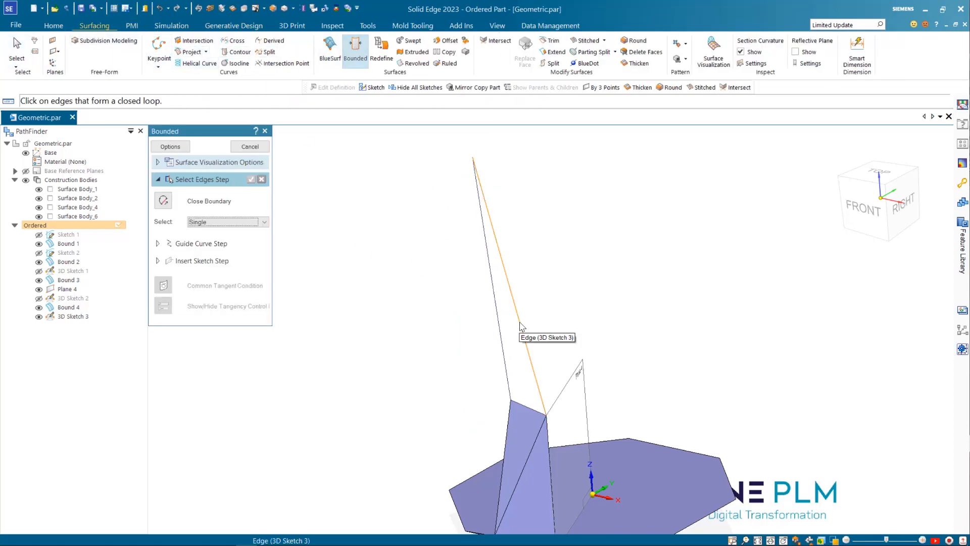
{"action": "left_click", "coordinate": [522, 326]}
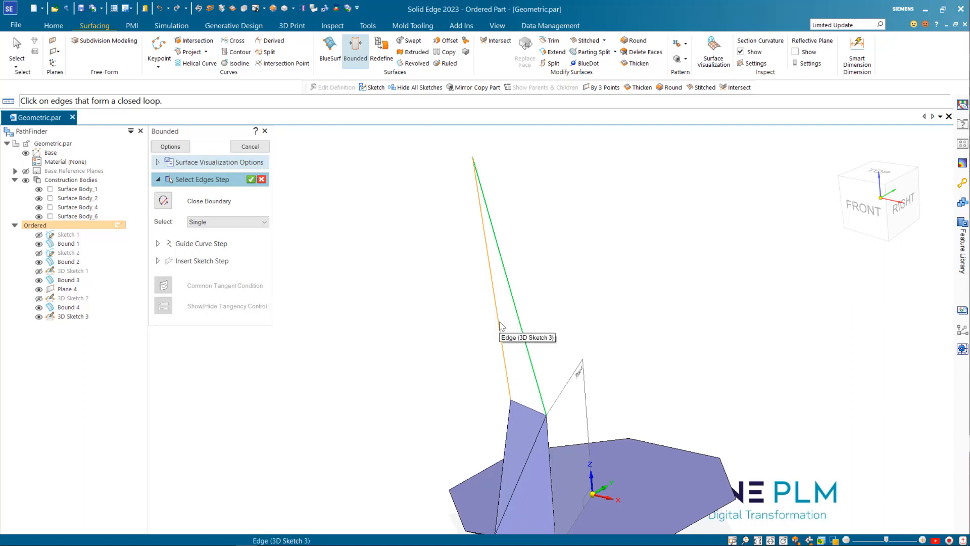
{"action": "left_click", "coordinate": [500, 326]}
{"action": "right_click", "coordinate": [521, 403]}
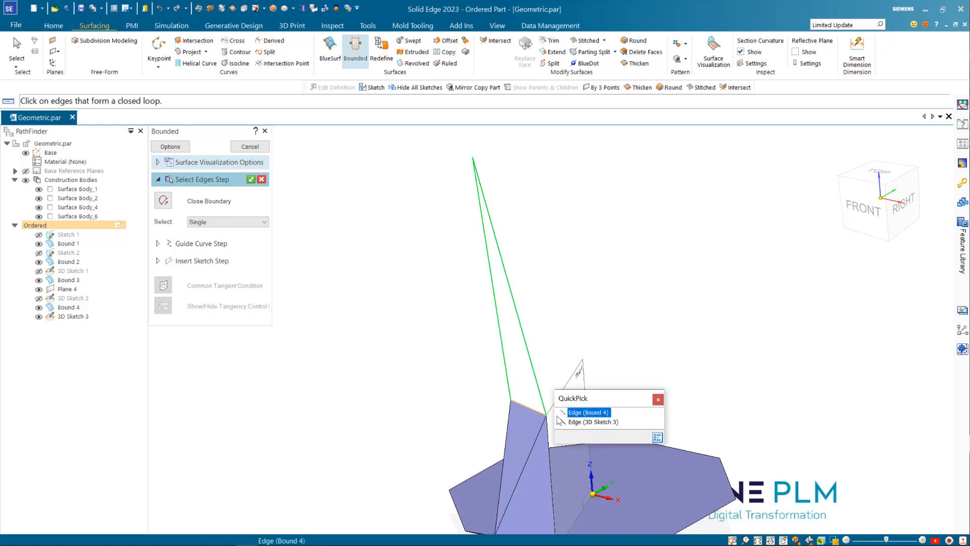
{"action": "left_click", "coordinate": [594, 422]}
{"action": "left_click", "coordinate": [251, 179]}
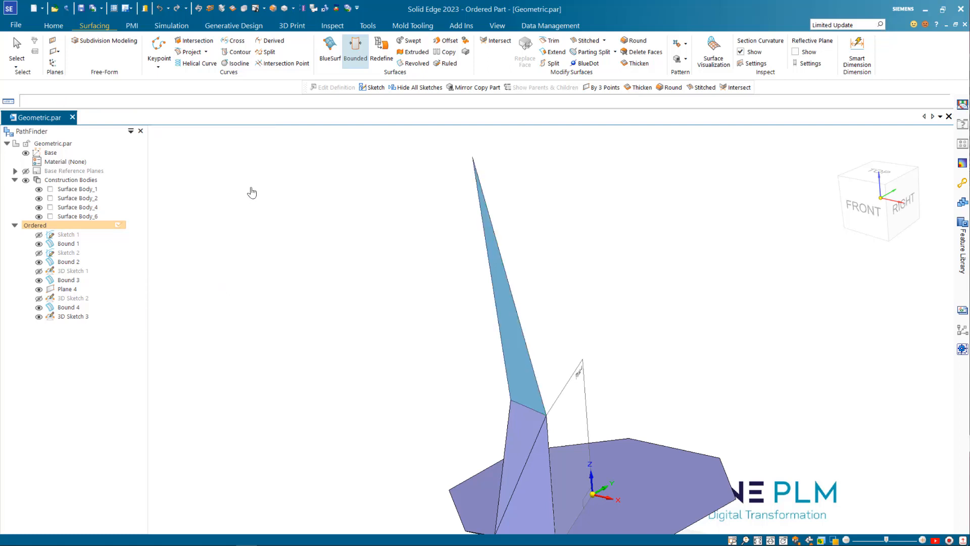
{"action": "left_click", "coordinate": [250, 146]}
{"action": "scroll", "coordinate": [340, 220], "scroll_direction": "down", "scroll_amount": 3}
{"action": "middle_click_drag", "start_coordinate": [340, 221], "coordinate": [423, 315]}
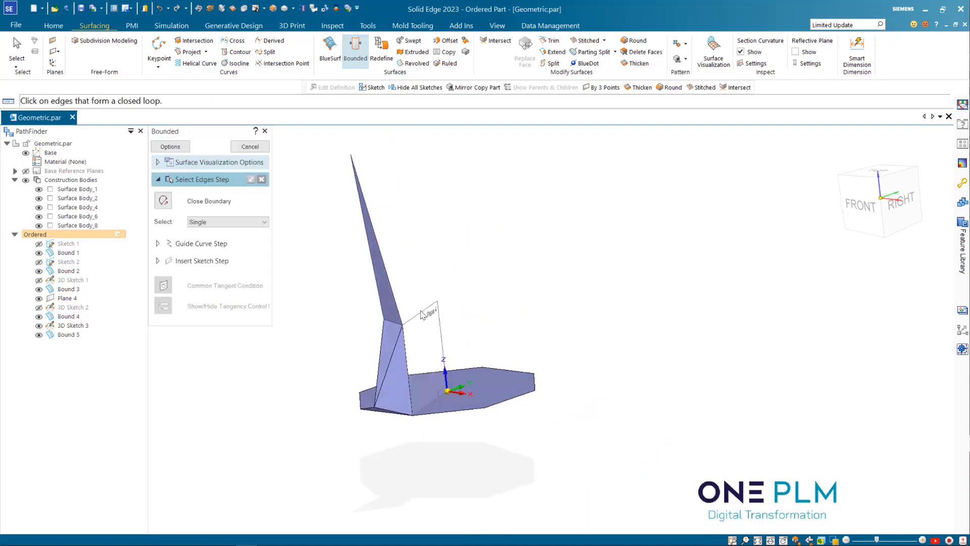
{"action": "scroll", "coordinate": [486, 320], "scroll_direction": "down", "scroll_amount": 2}
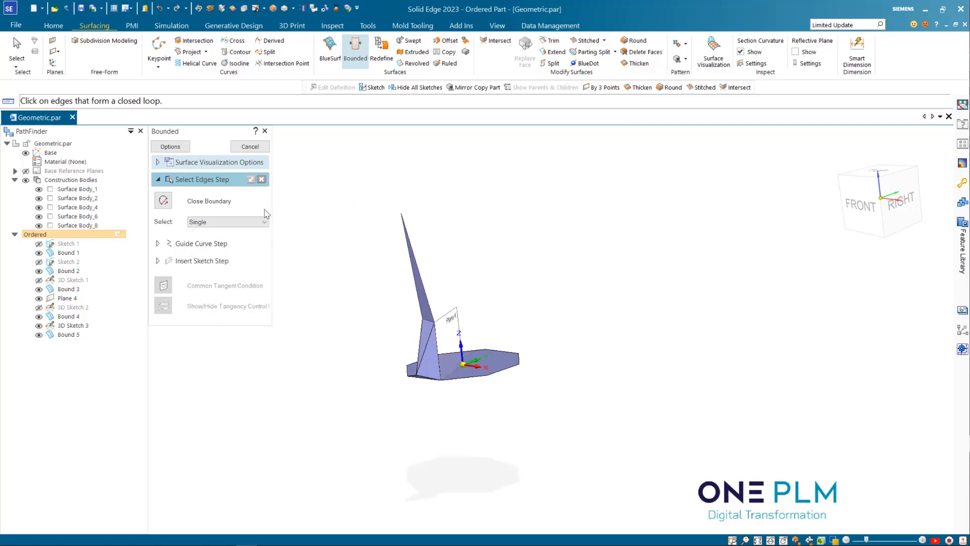
{"action": "left_click", "coordinate": [255, 149]}
Start a new 3D sketch and draw a line along Bound 5's slanted edge from its apex down to the corner shared with Bound 4
{"action": "left_click", "coordinate": [55, 26]}
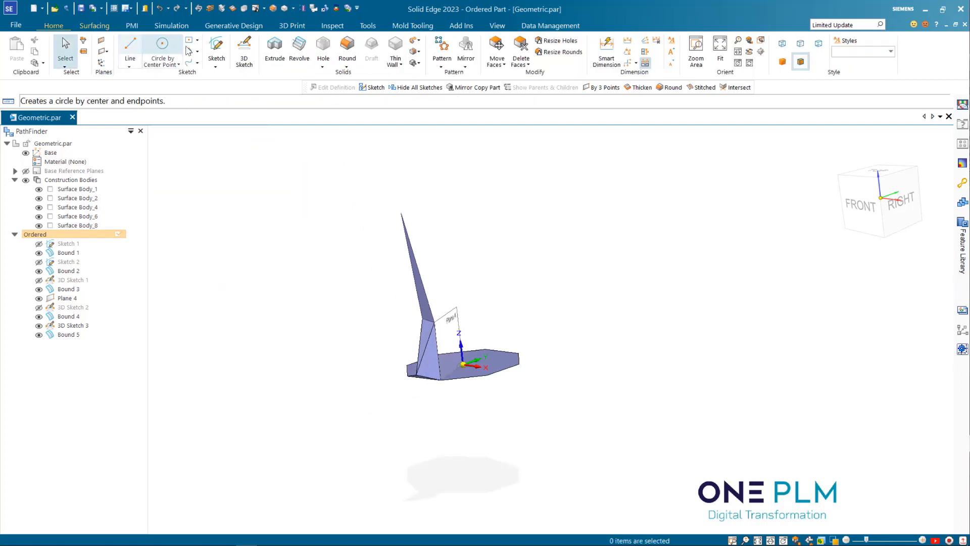
{"action": "left_click", "coordinate": [244, 48]}
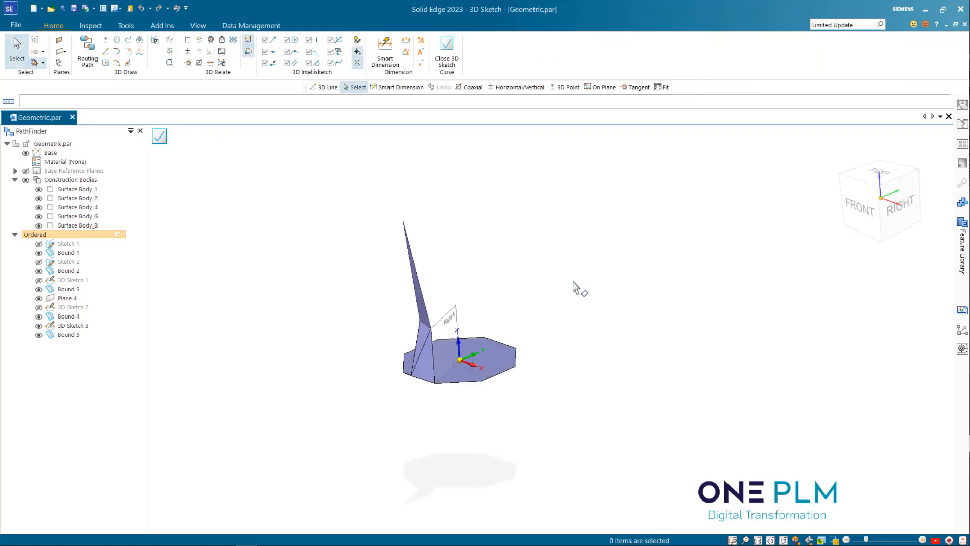
{"action": "scroll", "coordinate": [445, 318], "scroll_direction": "up", "scroll_amount": 3}
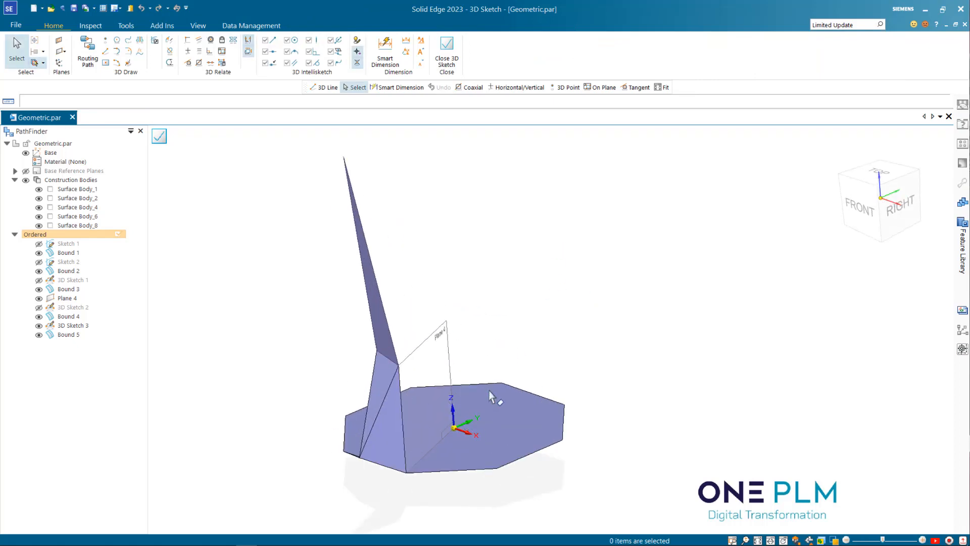
{"action": "scroll", "coordinate": [489, 394], "scroll_direction": "down", "scroll_amount": 2}
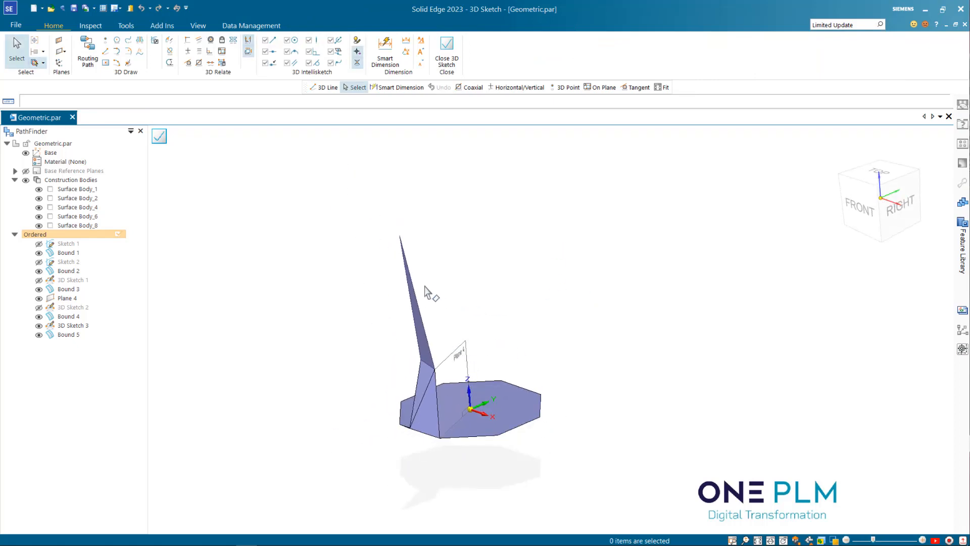
{"action": "left_click", "coordinate": [169, 40]}
{"action": "middle_click_drag", "start_coordinate": [416, 288], "coordinate": [471, 268]}
{"action": "left_click", "coordinate": [105, 52]}
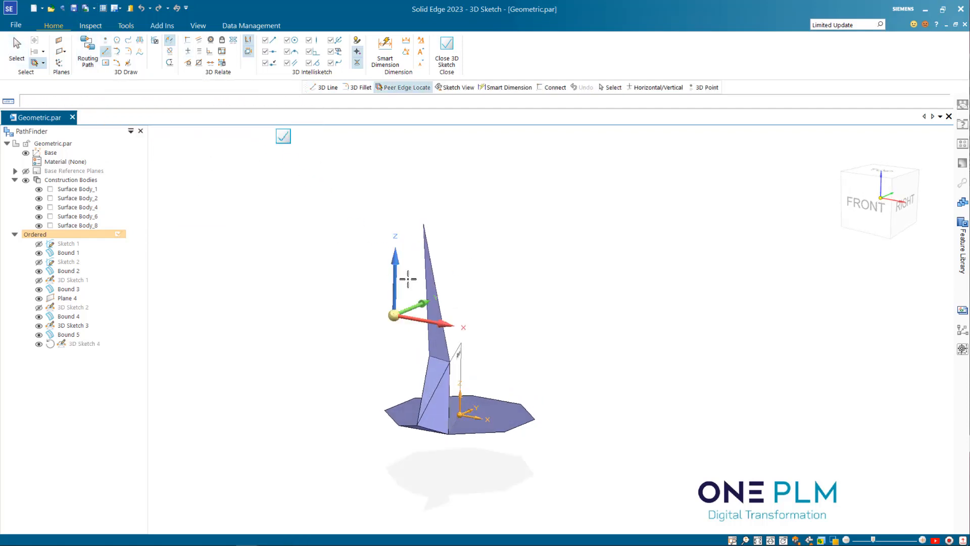
{"action": "scroll", "coordinate": [410, 273], "scroll_direction": "up", "scroll_amount": 3}
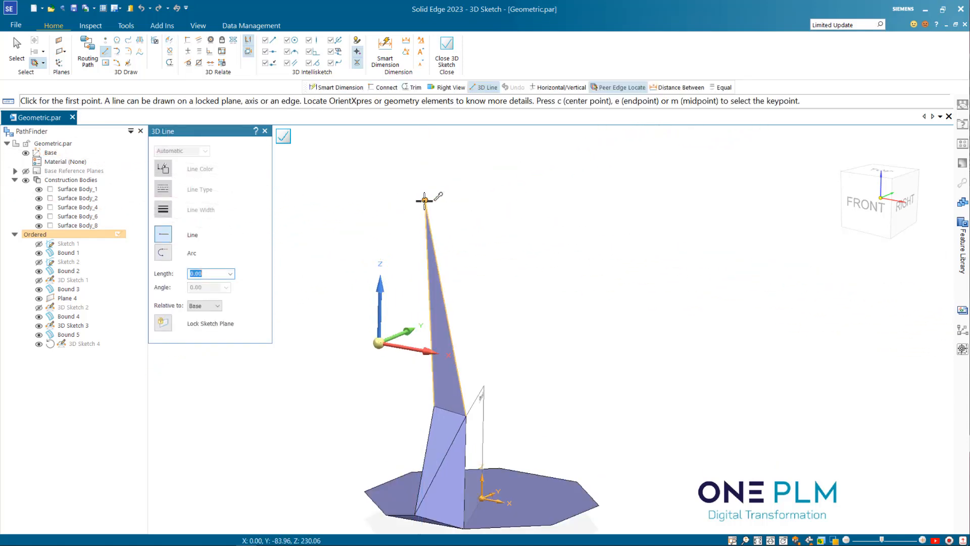
{"action": "left_click", "coordinate": [424, 200]}
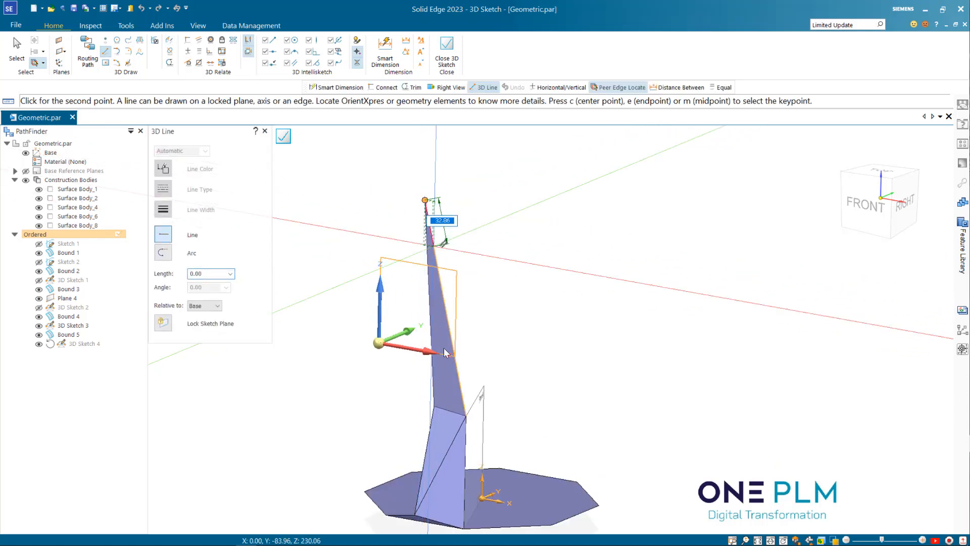
{"action": "left_click", "coordinate": [466, 415]}
In the front view, draw a nearly vertical line about 151 mm long up from the corner and close the triangle at Bound 5's apex
{"action": "middle_click_drag", "start_coordinate": [481, 319], "coordinate": [327, 318]}
{"action": "scroll", "coordinate": [478, 325], "scroll_direction": "down", "scroll_amount": 3}
{"action": "middle_click_drag", "start_coordinate": [490, 317], "coordinate": [508, 282]}
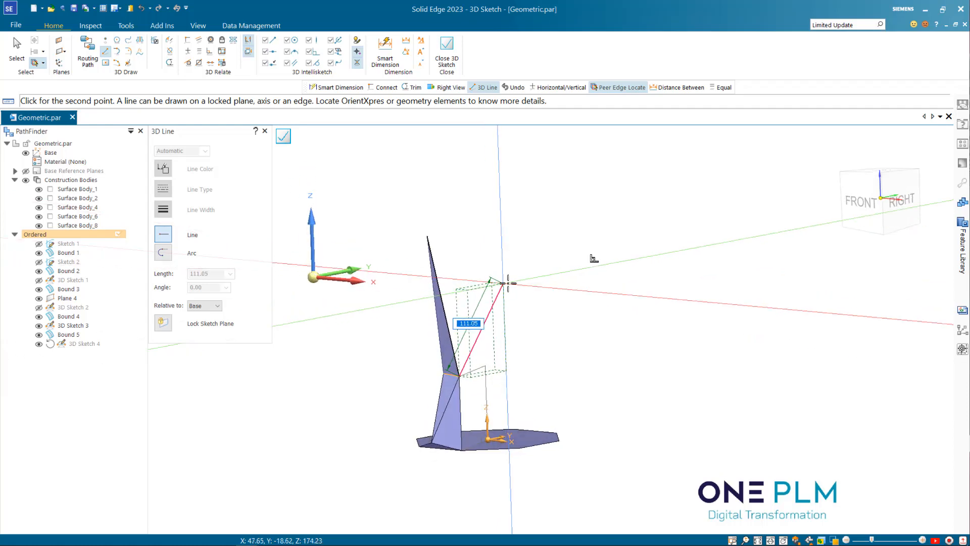
{"action": "left_click", "coordinate": [861, 202]}
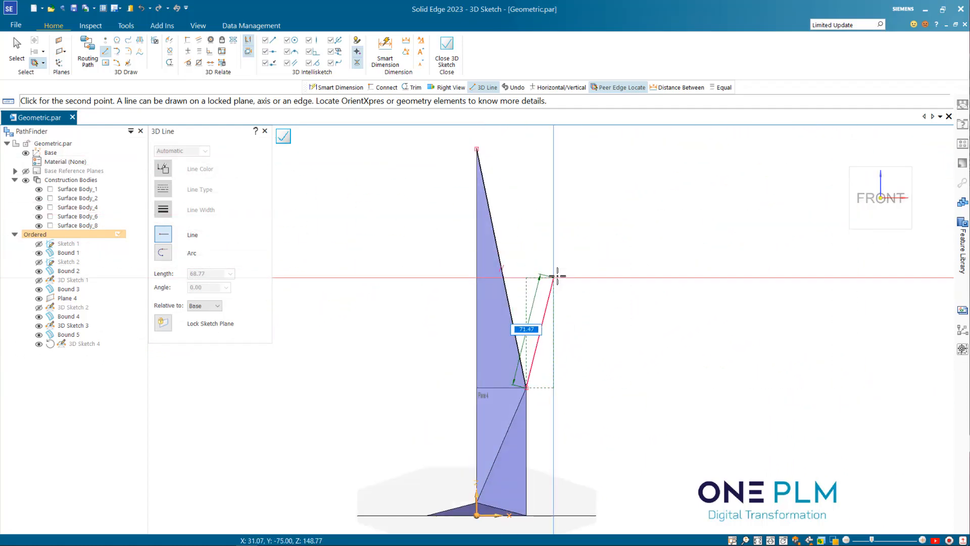
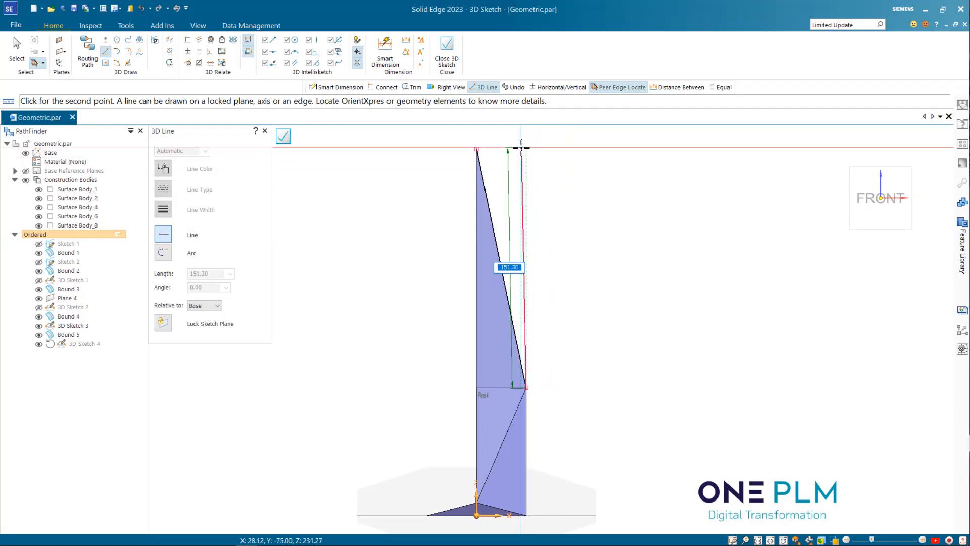
{"action": "left_click", "coordinate": [521, 147]}
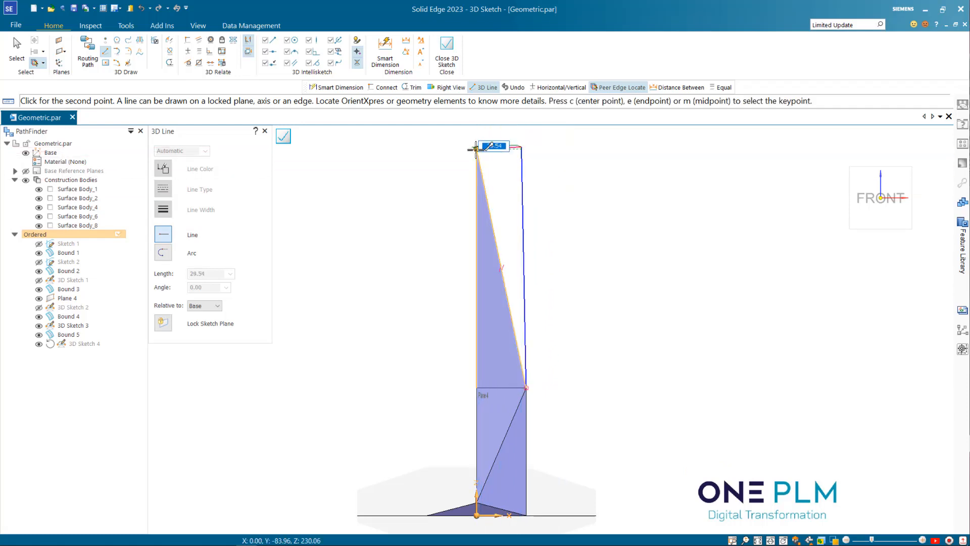
{"action": "left_click", "coordinate": [476, 149]}
{"action": "right_click", "coordinate": [570, 222]}
Try to constrain the new triangle's nearly vertical line to lie on Plane 4 with an On Plane relation
{"action": "scroll", "coordinate": [569, 226], "scroll_direction": "down", "scroll_amount": 3}
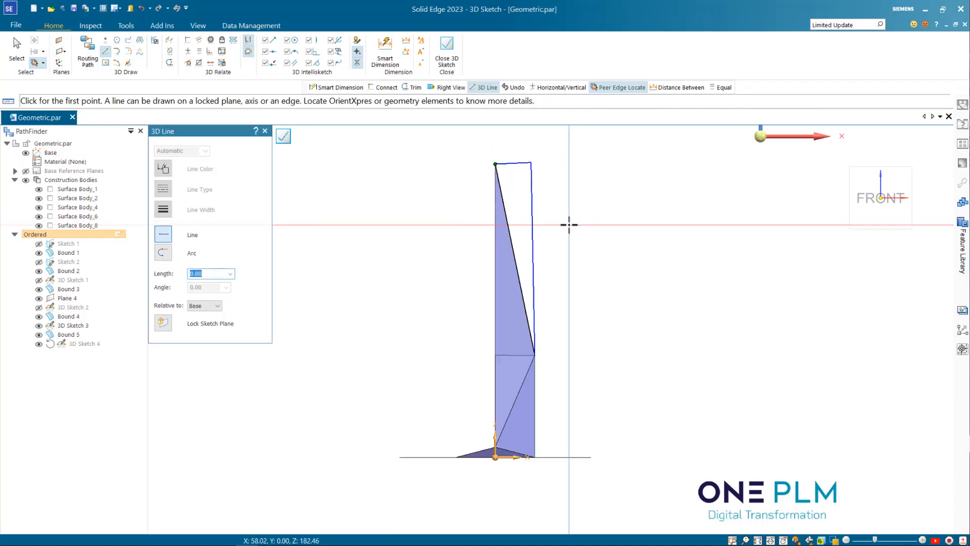
{"action": "middle_click_drag", "start_coordinate": [572, 231], "coordinate": [552, 253]}
{"action": "scroll", "coordinate": [551, 248], "scroll_direction": "up", "scroll_amount": 3}
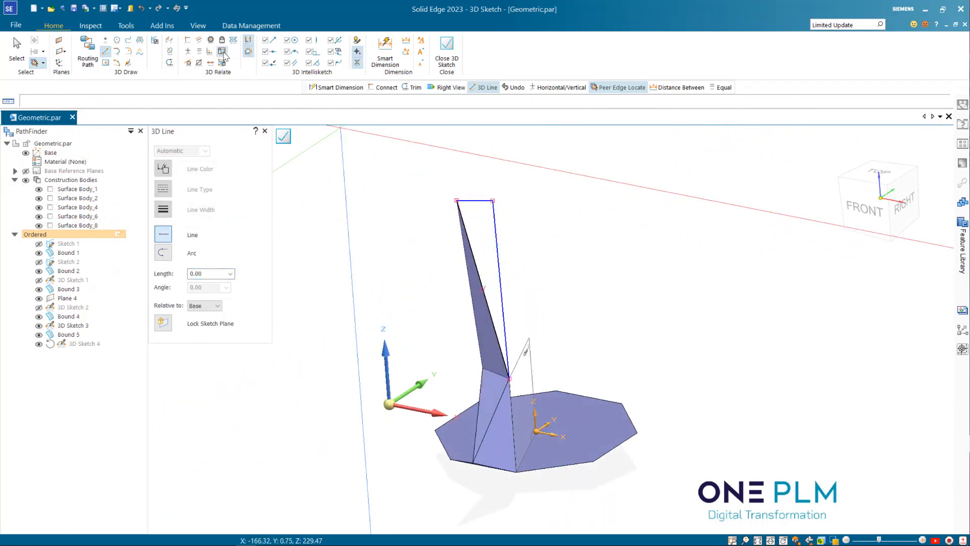
{"action": "left_click", "coordinate": [222, 51]}
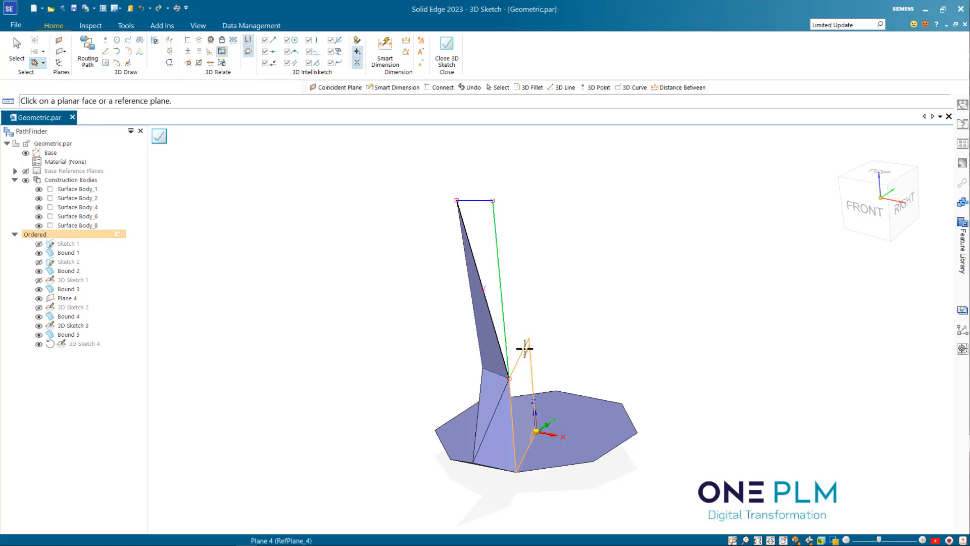
{"action": "left_click", "coordinate": [524, 348]}
{"action": "left_click", "coordinate": [560, 301]}
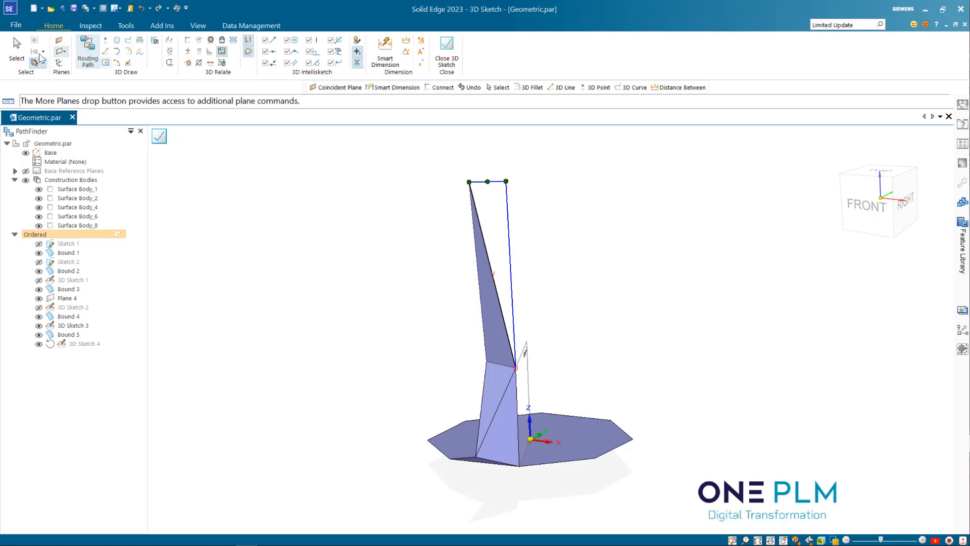
Pull the upper end of the nearly vertical line away from the short top line, leaving the line about 138 mm long
{"action": "left_click", "coordinate": [17, 51]}
{"action": "left_click", "coordinate": [517, 197]}
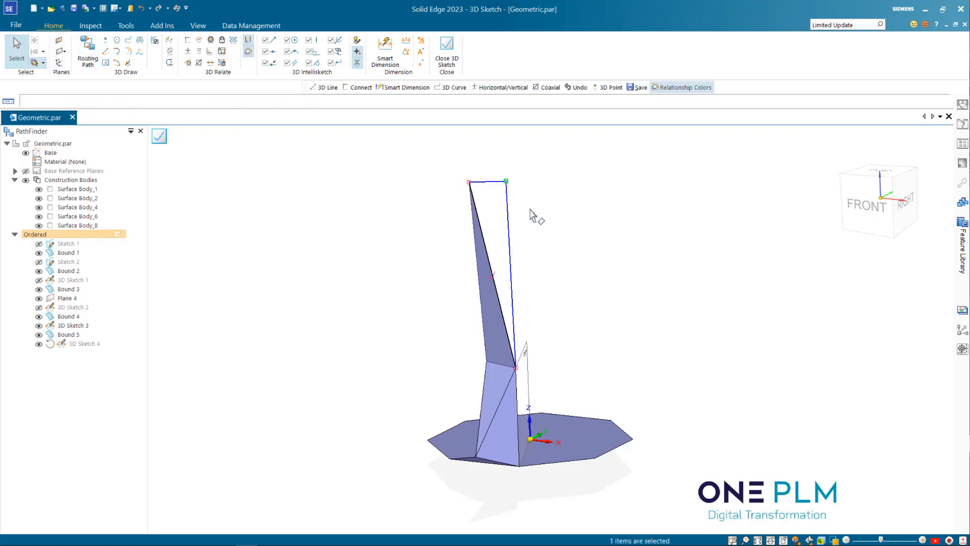
{"action": "left_click", "coordinate": [507, 191]}
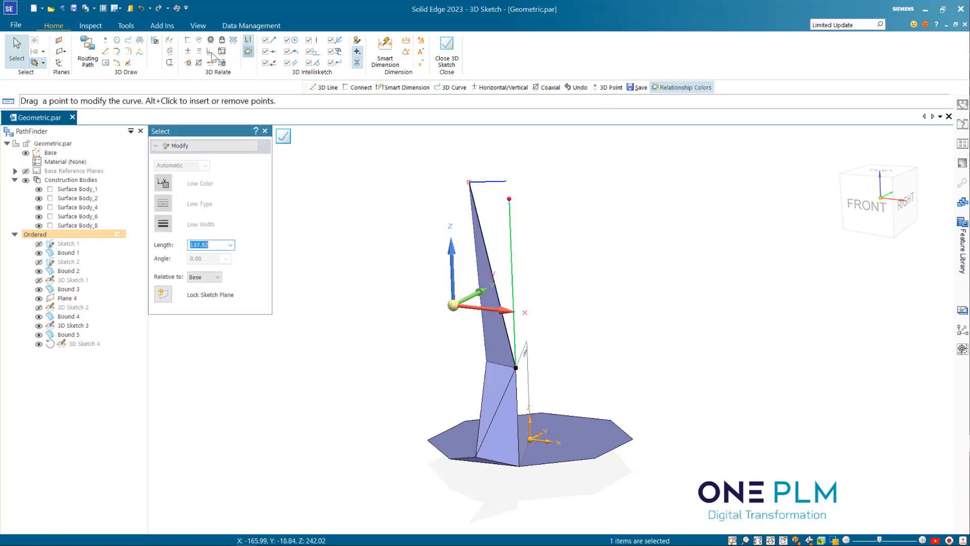
Try to connect the lower end of the nearly vertical line to the corner vertex shared by Bound 4 and Bound 5
{"action": "left_click", "coordinate": [188, 39]}
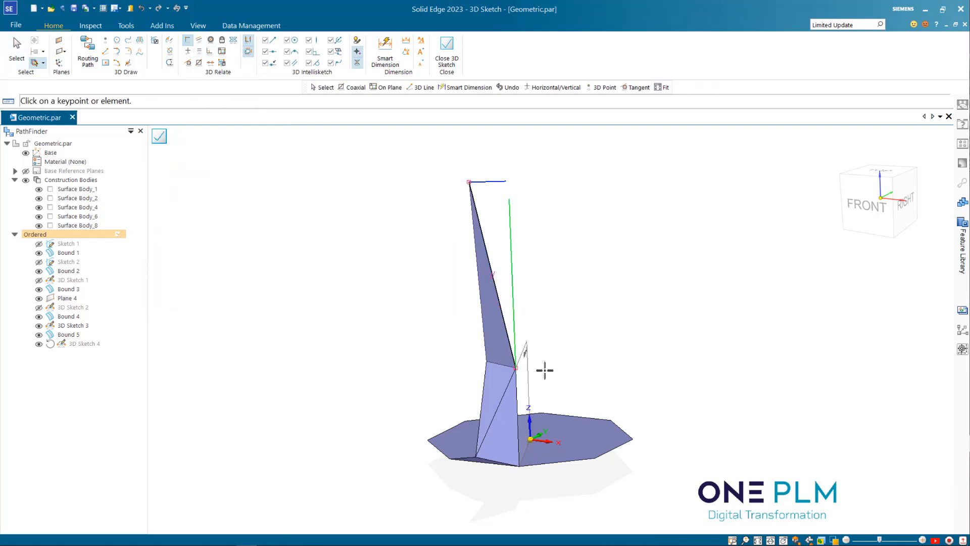
{"action": "left_click", "coordinate": [525, 363]}
{"action": "left_click", "coordinate": [559, 304]}
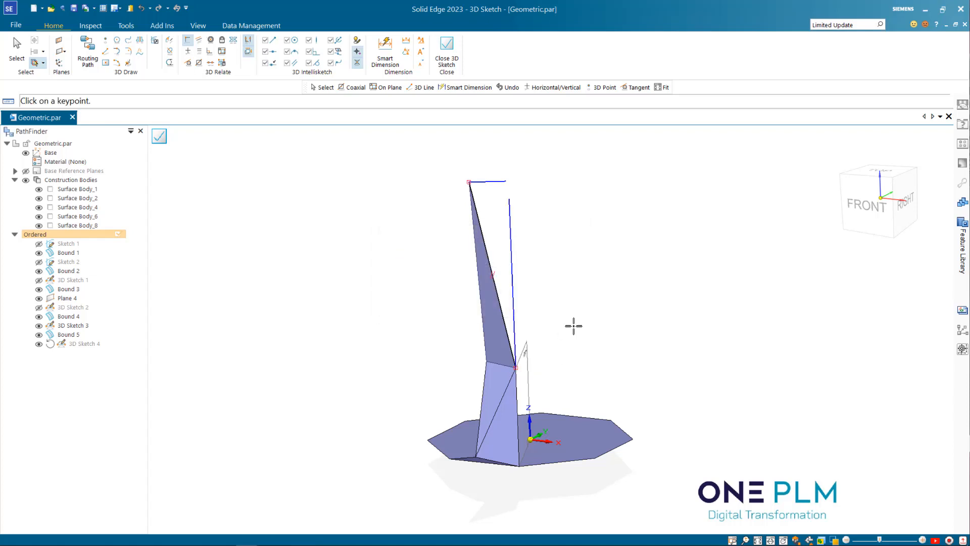
{"action": "middle_click_drag", "start_coordinate": [574, 325], "coordinate": [546, 332]}
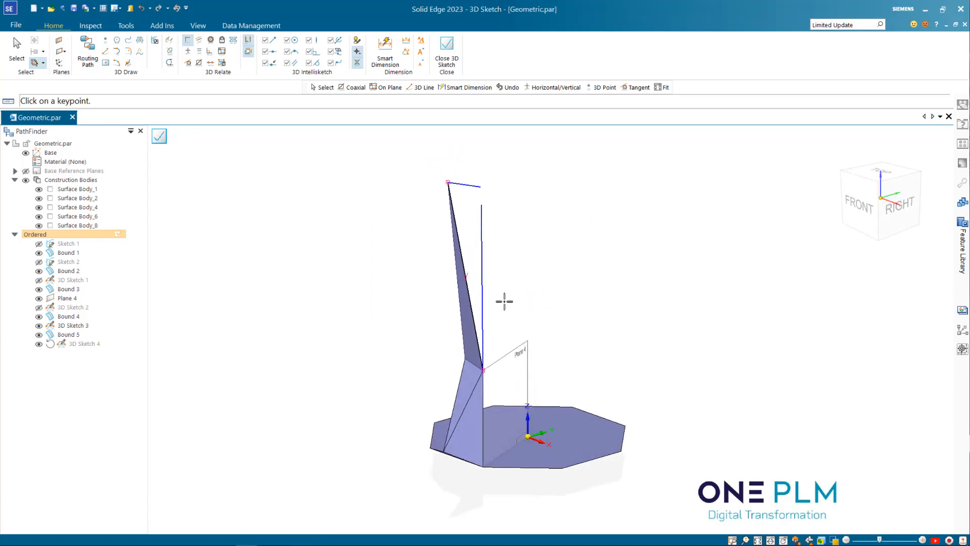
{"action": "scroll", "coordinate": [480, 353], "scroll_direction": "up", "scroll_amount": 8}
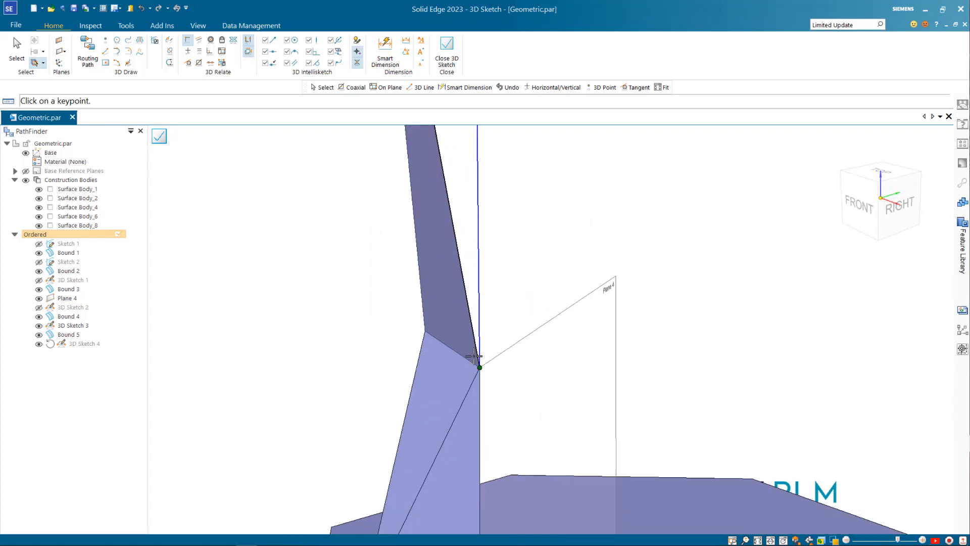
{"action": "scroll", "coordinate": [480, 374], "scroll_direction": "down", "scroll_amount": 6}
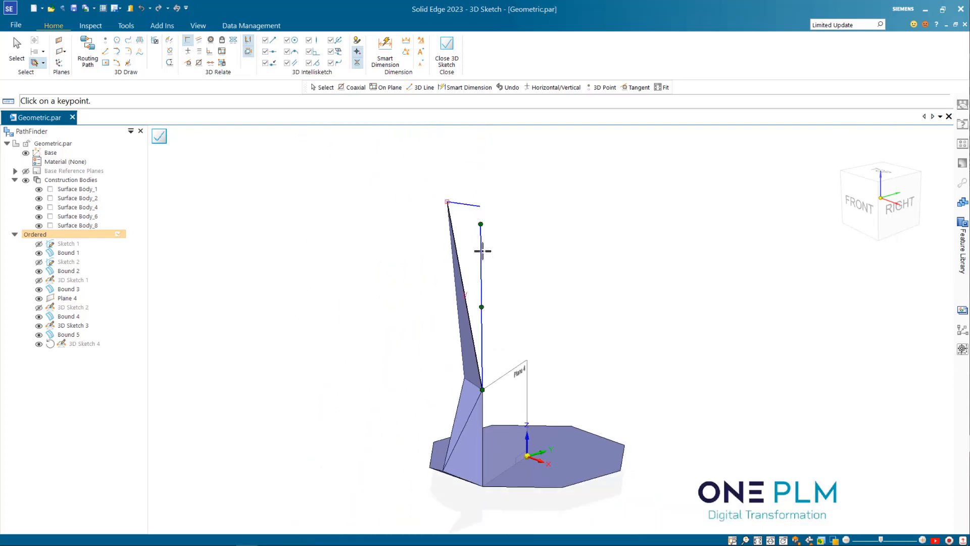
In the top view, move the loose upper end of the nearly vertical line outward, away from the octagon's corner
{"action": "left_click", "coordinate": [17, 48]}
{"action": "left_click", "coordinate": [879, 168]}
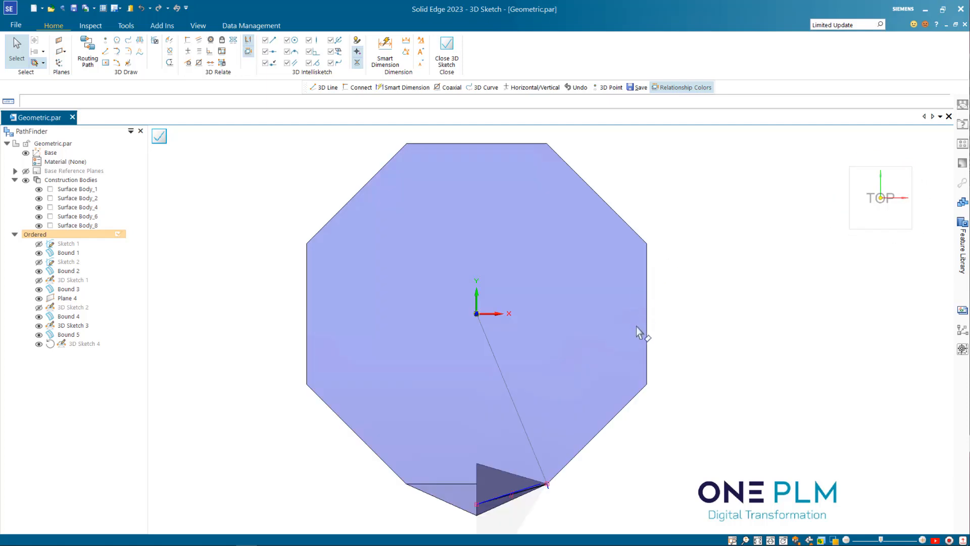
{"action": "scroll", "coordinate": [641, 329], "scroll_direction": "down", "scroll_amount": 2}
{"action": "scroll", "coordinate": [589, 444], "scroll_direction": "up", "scroll_amount": 5}
{"action": "scroll", "coordinate": [589, 444], "scroll_direction": "up", "scroll_amount": 3}
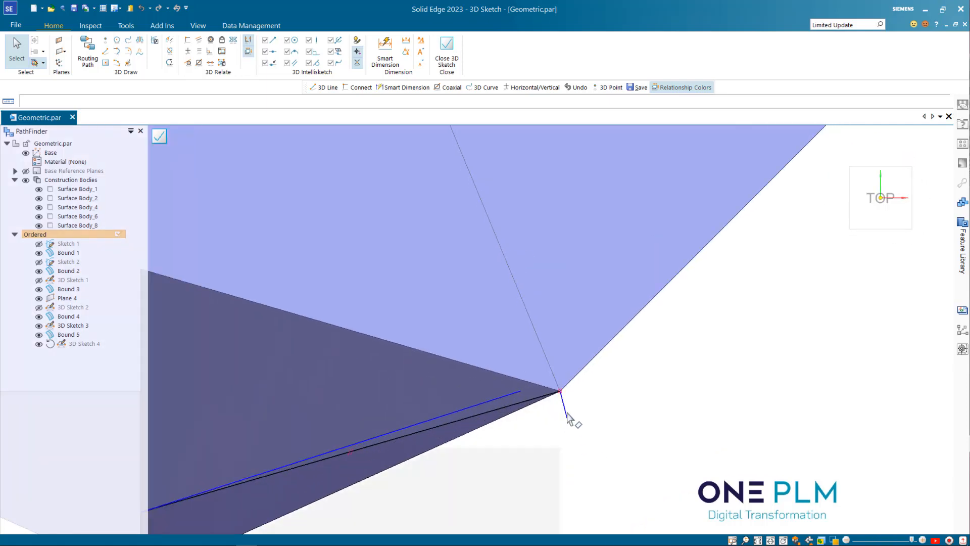
{"action": "left_click", "coordinate": [569, 422]}
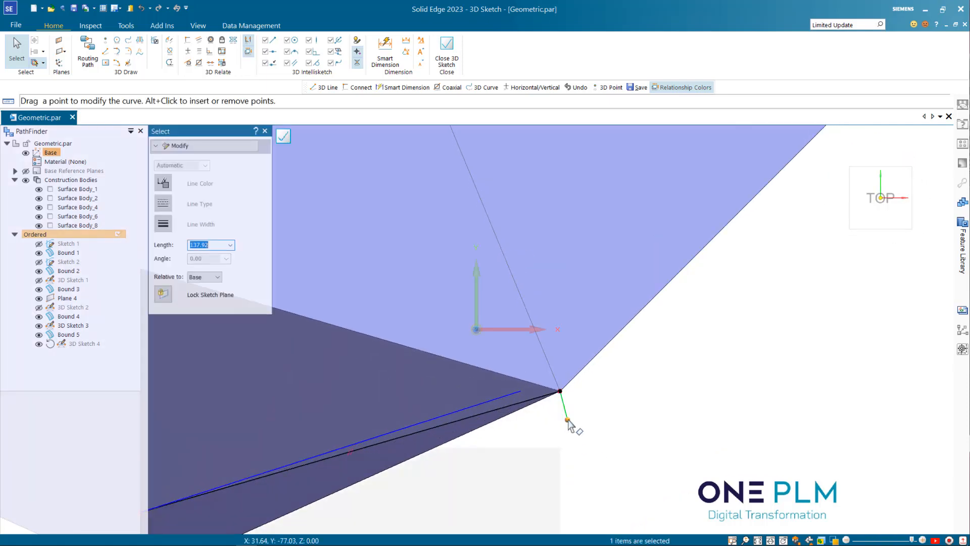
{"action": "left_click", "coordinate": [602, 418]}
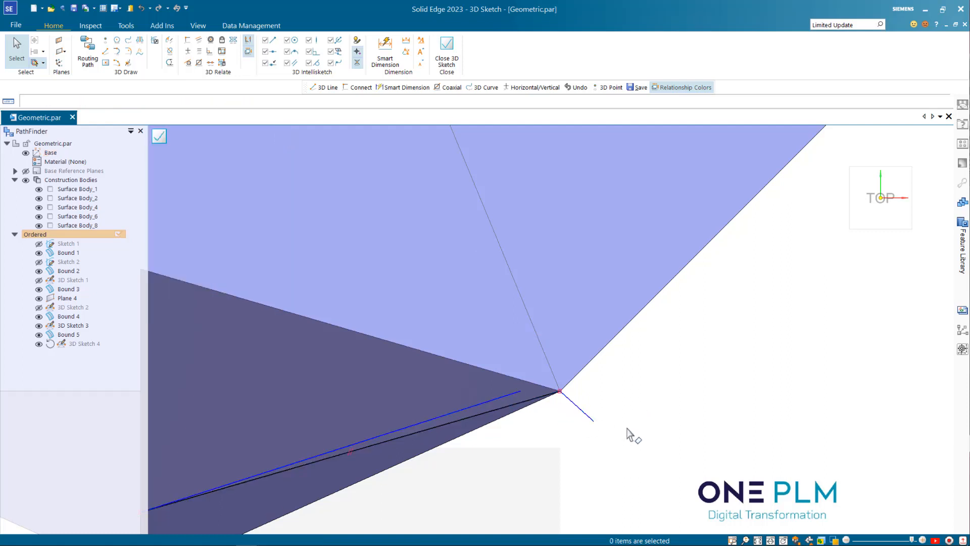
Try to connect the free end of the short top line to the nearly vertical line
{"action": "scroll", "coordinate": [654, 429], "scroll_direction": "down", "scroll_amount": 5}
{"action": "middle_click_drag", "start_coordinate": [651, 438], "coordinate": [591, 278]}
{"action": "scroll", "coordinate": [592, 277], "scroll_direction": "up", "scroll_amount": 2}
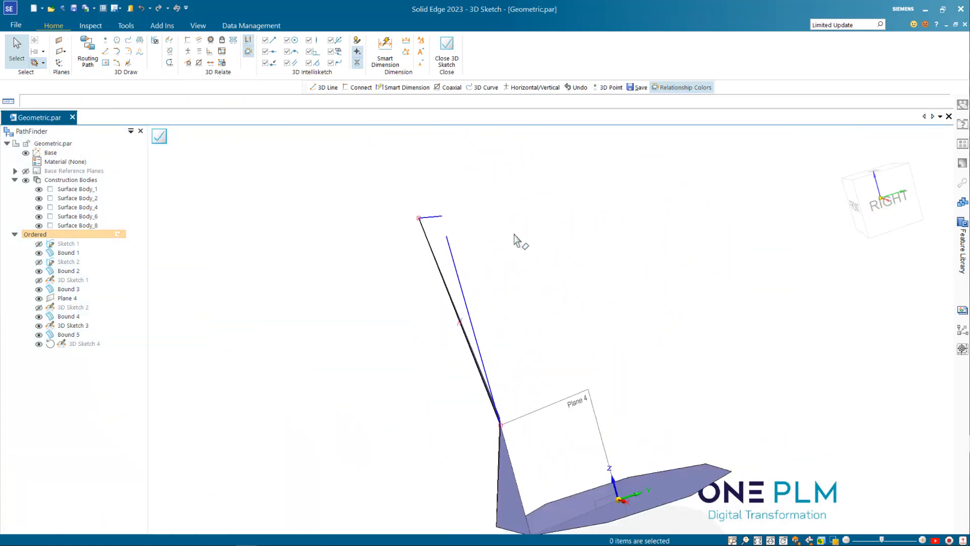
{"action": "left_click", "coordinate": [188, 40]}
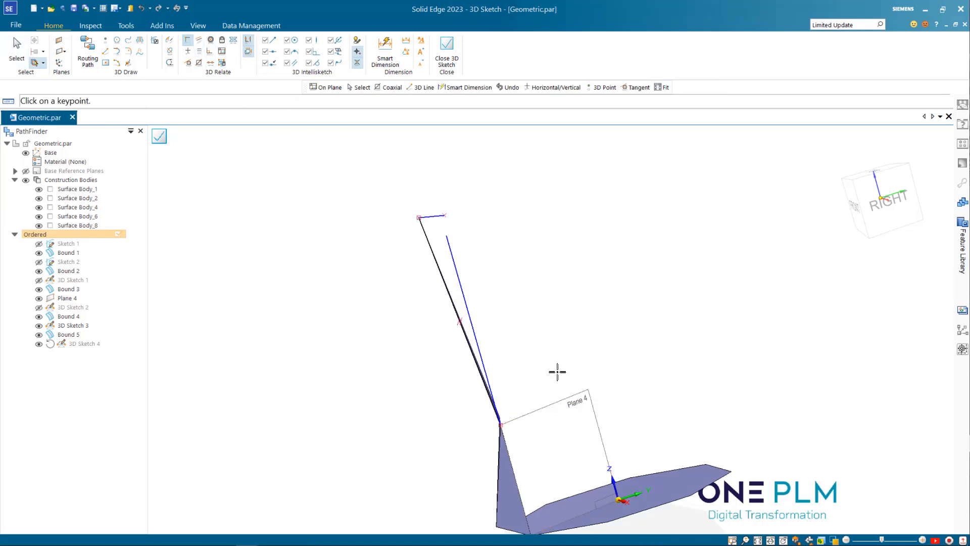
{"action": "middle_click_drag", "start_coordinate": [515, 301], "coordinate": [531, 308]}
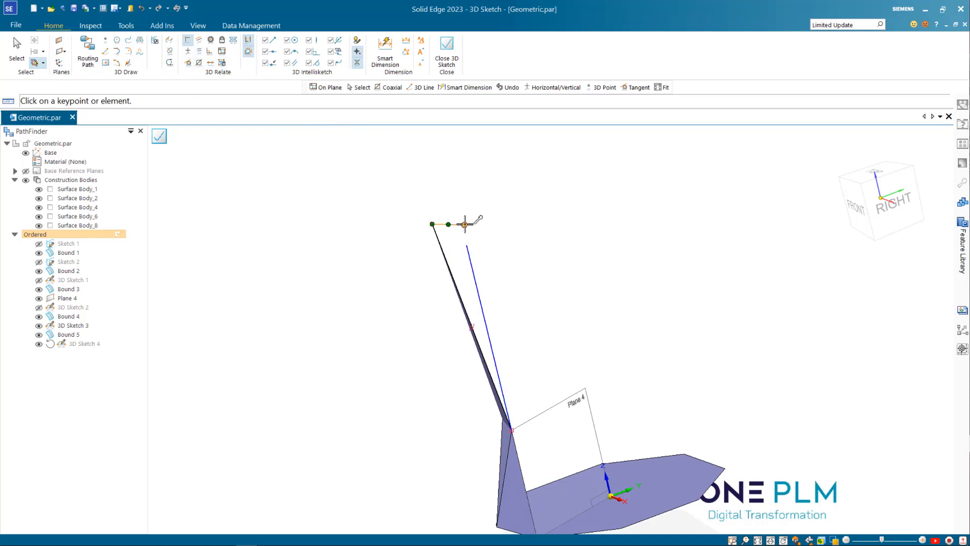
{"action": "left_click", "coordinate": [465, 224]}
{"action": "left_click", "coordinate": [551, 307]}
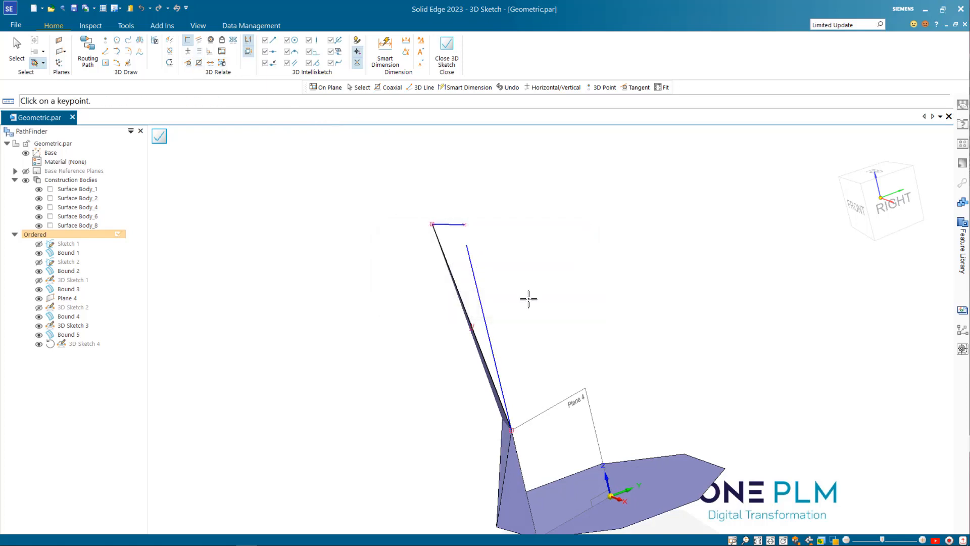
{"action": "key", "text": "Escape"}
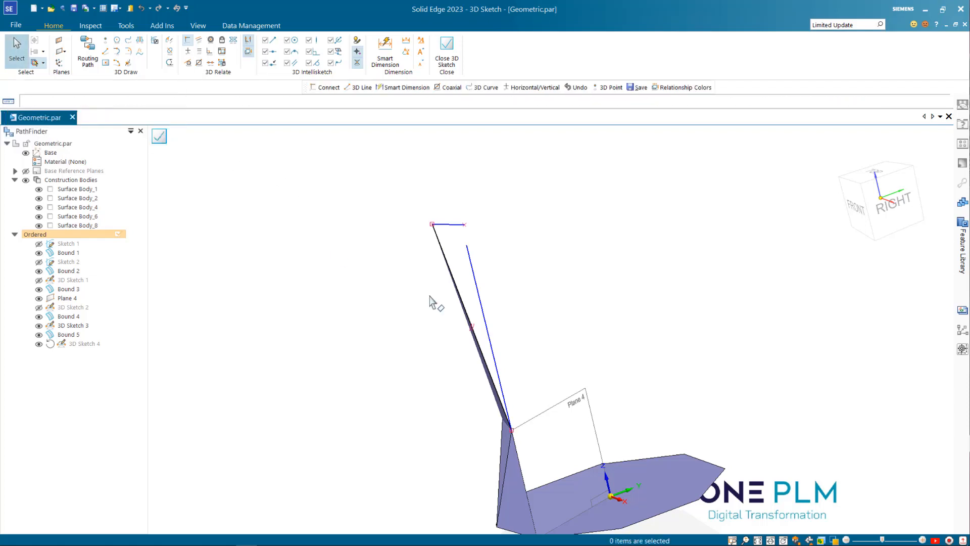
Delete the nearly vertical line and redraw it, about 151 mm long, from the short top line's free end to the corner shared by Bound 4 and Bound 5
{"action": "left_click", "coordinate": [472, 271]}
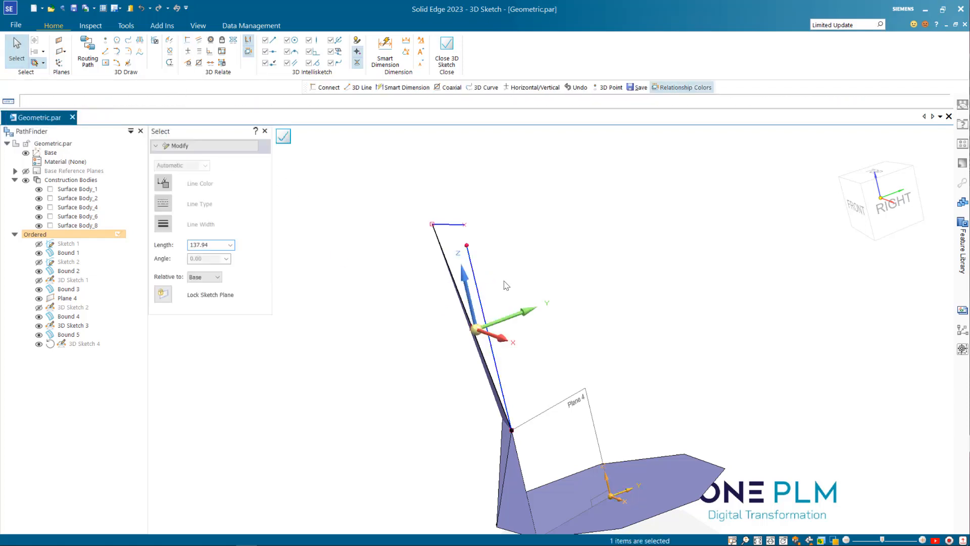
{"action": "key", "text": "Delete"}
{"action": "left_click", "coordinate": [107, 52]}
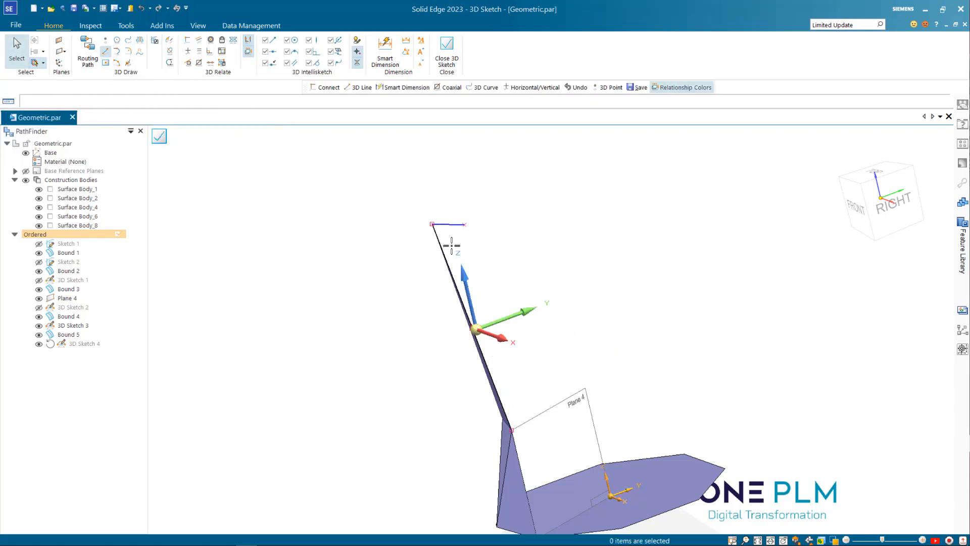
{"action": "left_click", "coordinate": [464, 224]}
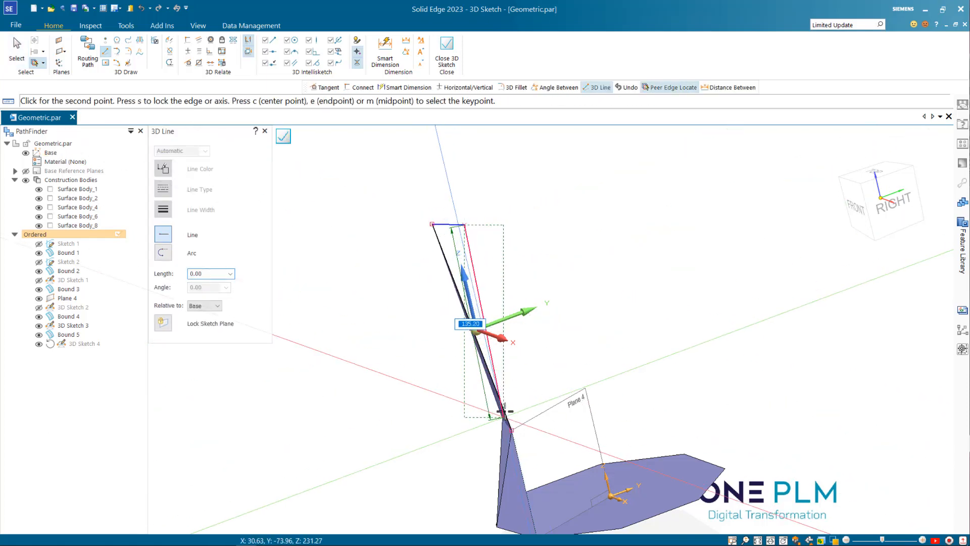
{"action": "middle_click_drag", "start_coordinate": [516, 401], "coordinate": [546, 396]}
{"action": "scroll", "coordinate": [545, 397], "scroll_direction": "up", "scroll_amount": 3}
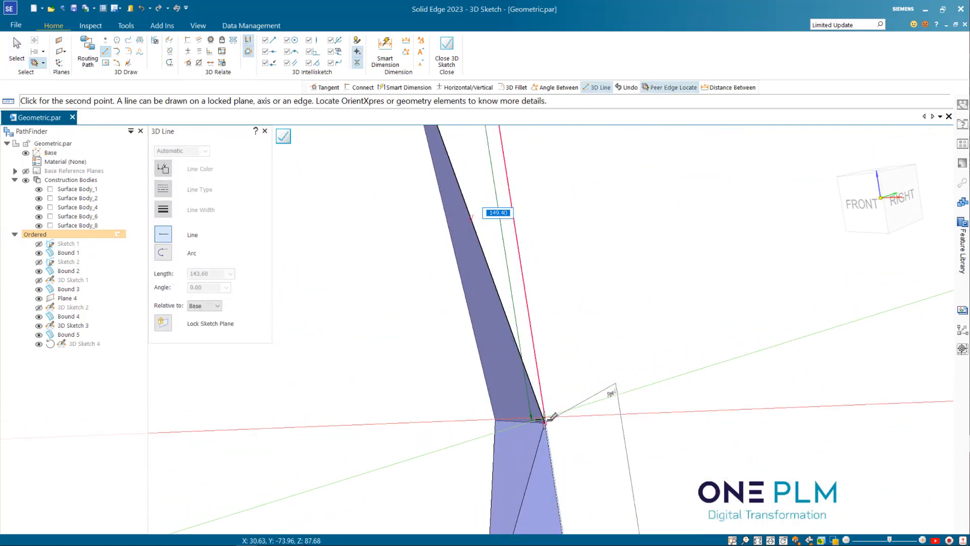
{"action": "left_click", "coordinate": [545, 423]}
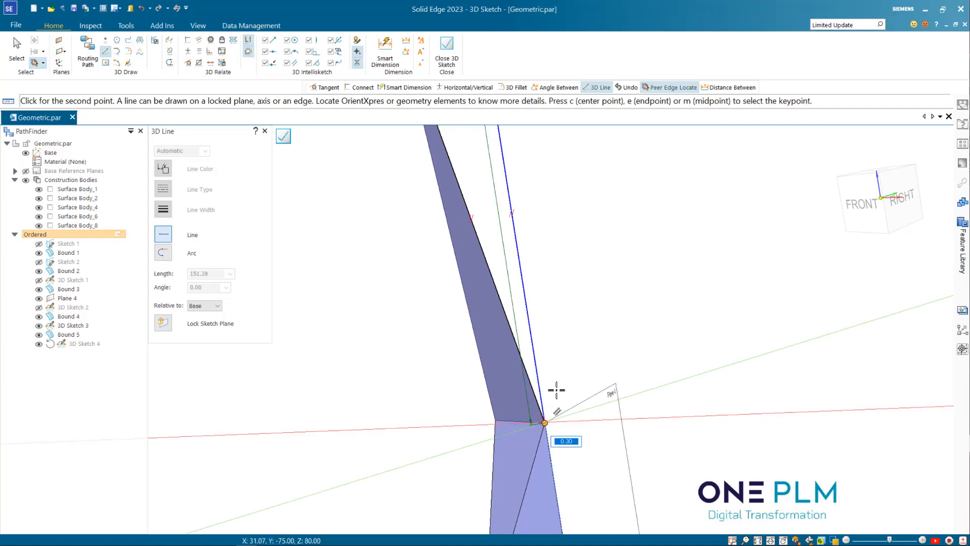
{"action": "right_click", "coordinate": [535, 353]}
{"action": "scroll", "coordinate": [533, 355], "scroll_direction": "down", "scroll_amount": 4}
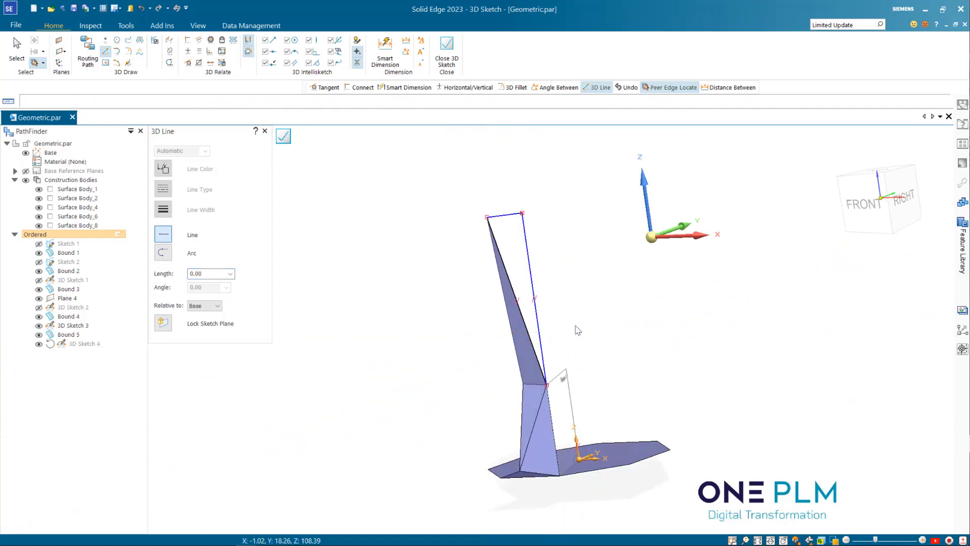
{"action": "key", "text": "Escape"}
Add a horizontal distance dimension between the new triangle's free upper corner and the base origin, and set it to 70 mm
{"action": "scroll", "coordinate": [525, 283], "scroll_direction": "up", "scroll_amount": 3}
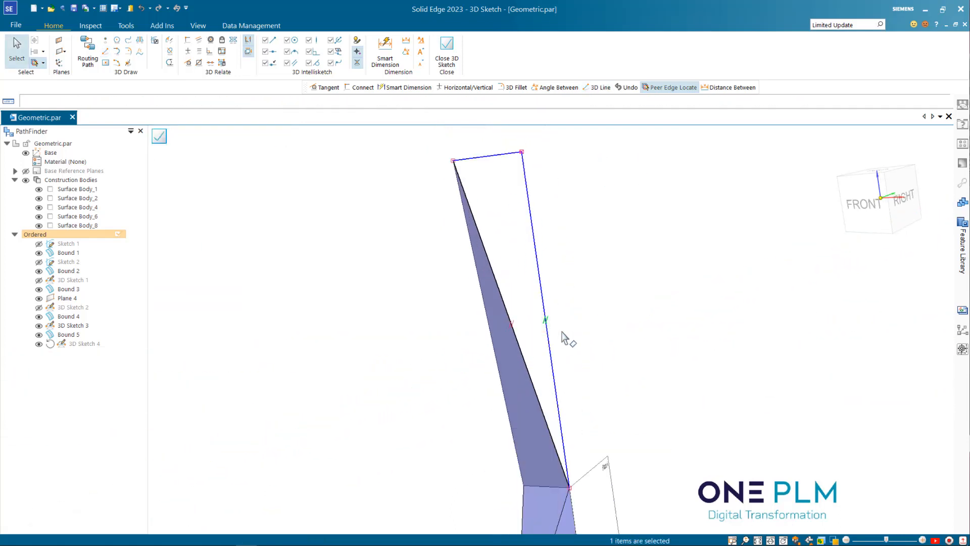
{"action": "mouse_move", "coordinate": [564, 350]}
{"action": "middle_mouse_down"}
{"action": "mouse_move", "coordinate": [522, 340]}
{"action": "mouse_move", "coordinate": [546, 283]}
{"action": "mouse_move", "coordinate": [494, 325]}
{"action": "mouse_move", "coordinate": [507, 402]}
{"action": "mouse_move", "coordinate": [524, 357]}
{"action": "mouse_move", "coordinate": [493, 339]}
{"action": "mouse_move", "coordinate": [514, 320]}
{"action": "mouse_move", "coordinate": [498, 297]}
{"action": "mouse_move", "coordinate": [480, 307]}
{"action": "middle_mouse_up"}
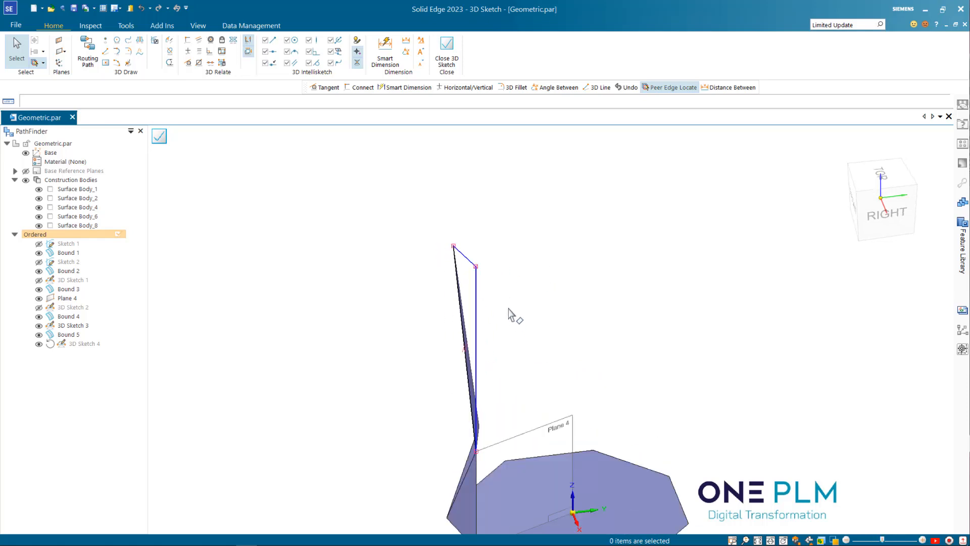
{"action": "left_click", "coordinate": [384, 48]}
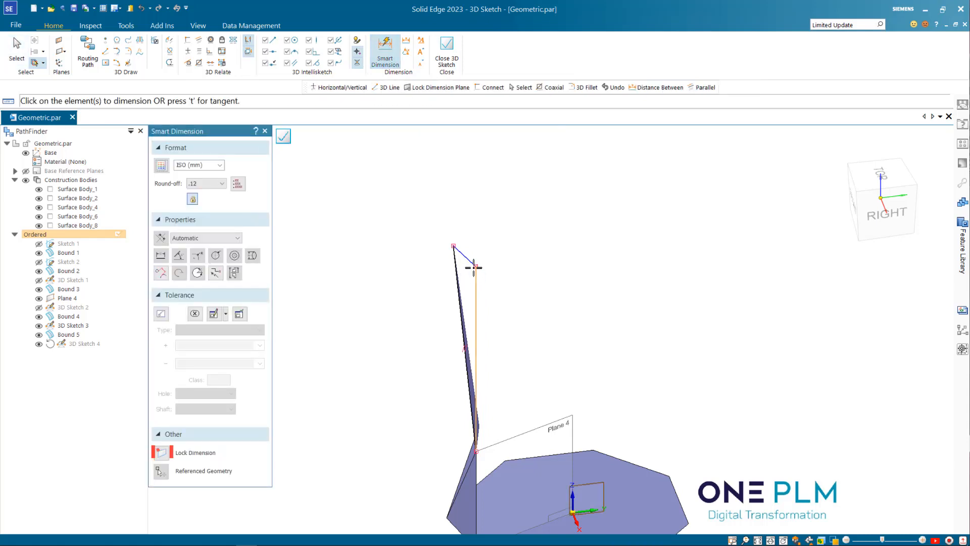
{"action": "left_click", "coordinate": [406, 40]}
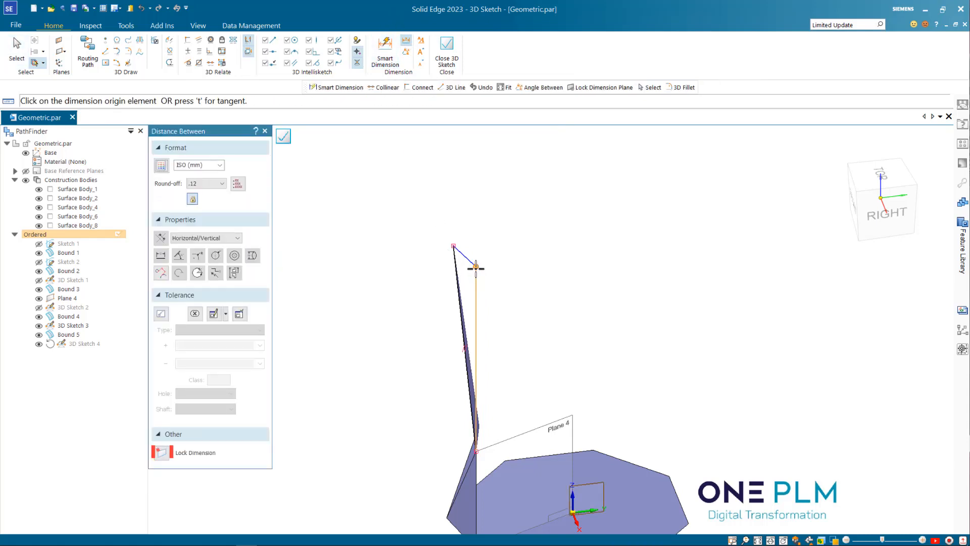
{"action": "left_click", "coordinate": [475, 266]}
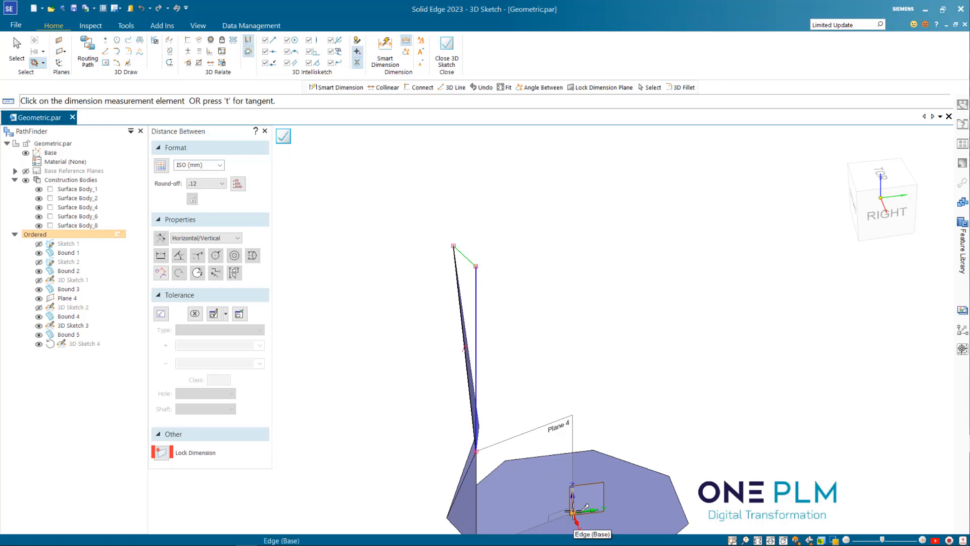
{"action": "left_click", "coordinate": [572, 512]}
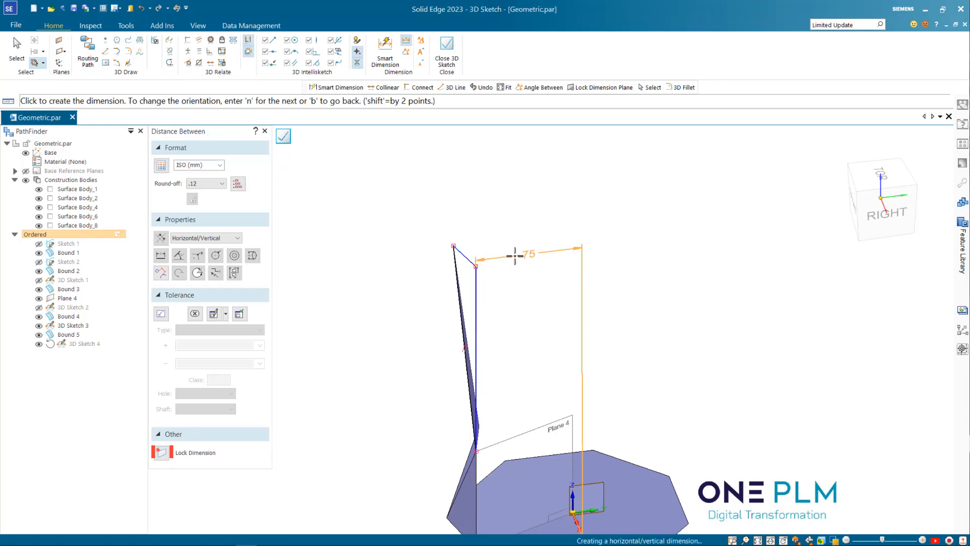
{"action": "left_click", "coordinate": [515, 254]}
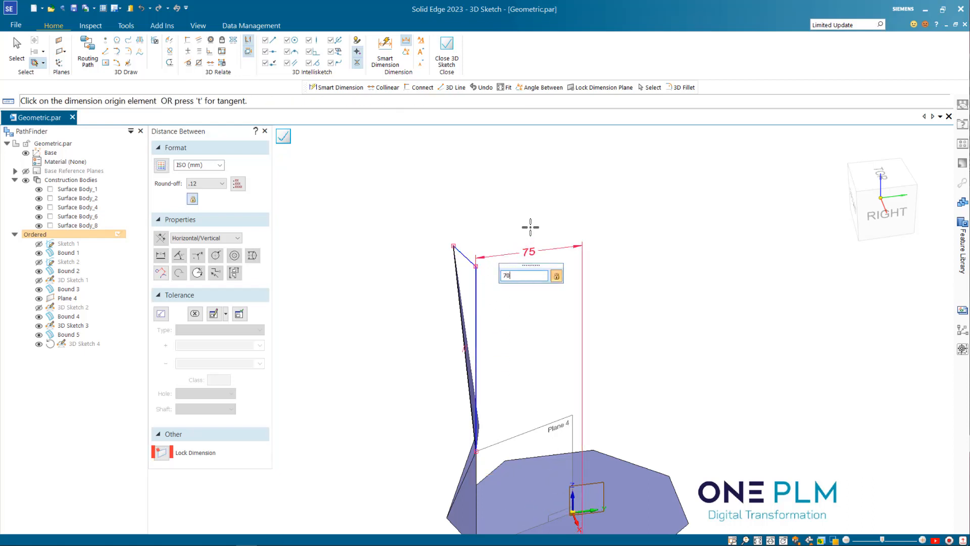
{"action": "key", "text": "Return"}
Try to add a length dimension to the triangle's short top line
{"action": "mouse_move", "coordinate": [529, 296]}
{"action": "middle_mouse_down"}
{"action": "mouse_move", "coordinate": [547, 284]}
{"action": "mouse_move", "coordinate": [631, 286]}
{"action": "mouse_move", "coordinate": [643, 266]}
{"action": "mouse_move", "coordinate": [645, 278]}
{"action": "mouse_move", "coordinate": [585, 297]}
{"action": "mouse_move", "coordinate": [520, 281]}
{"action": "mouse_move", "coordinate": [523, 298]}
{"action": "middle_mouse_up"}
{"action": "scroll", "coordinate": [469, 225], "scroll_direction": "up", "scroll_amount": 2}
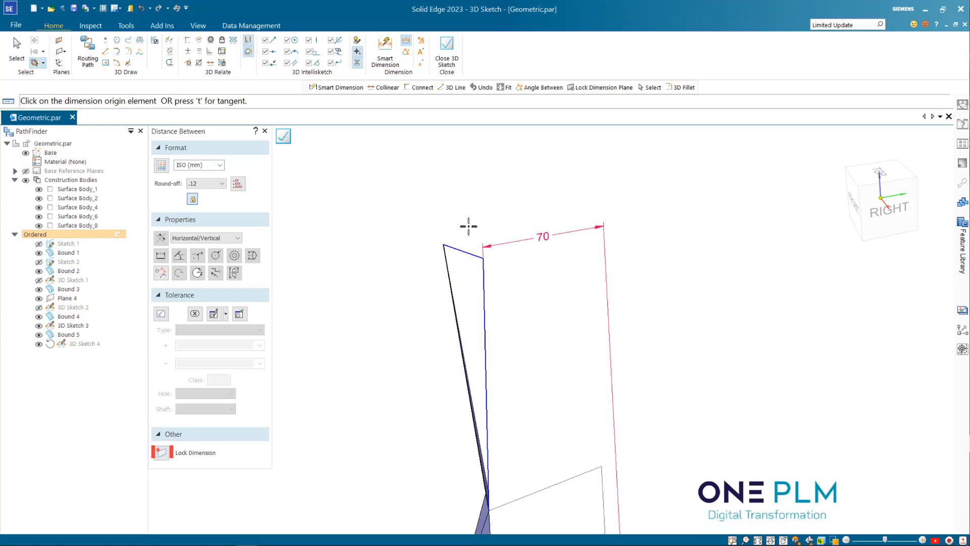
{"action": "left_click", "coordinate": [386, 48]}
{"action": "left_click", "coordinate": [457, 249]}
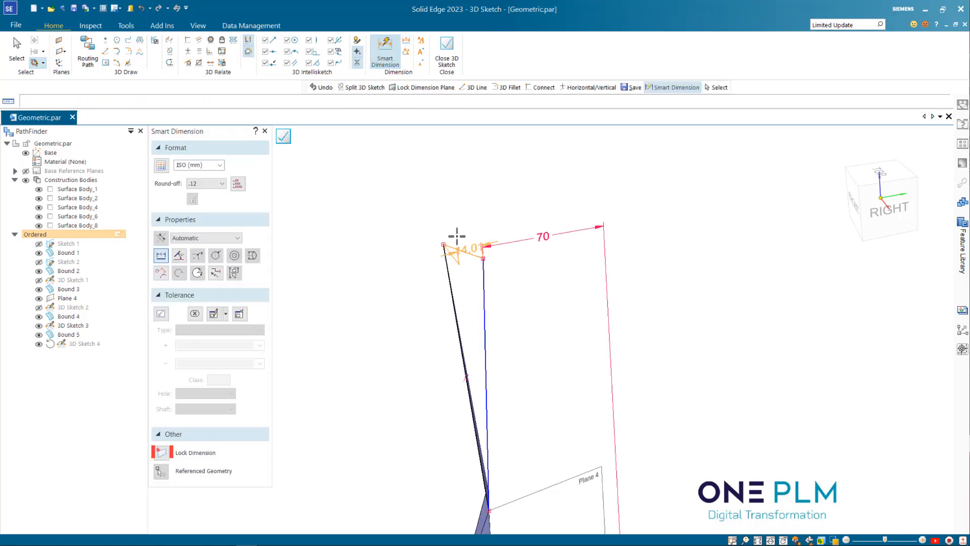
{"action": "mouse_move", "coordinate": [465, 238]}
{"action": "middle_mouse_down"}
{"action": "mouse_move", "coordinate": [439, 223]}
{"action": "mouse_move", "coordinate": [472, 205]}
{"action": "mouse_move", "coordinate": [464, 232]}
{"action": "mouse_move", "coordinate": [522, 240]}
{"action": "middle_mouse_up"}
{"action": "left_click", "coordinate": [469, 217]}
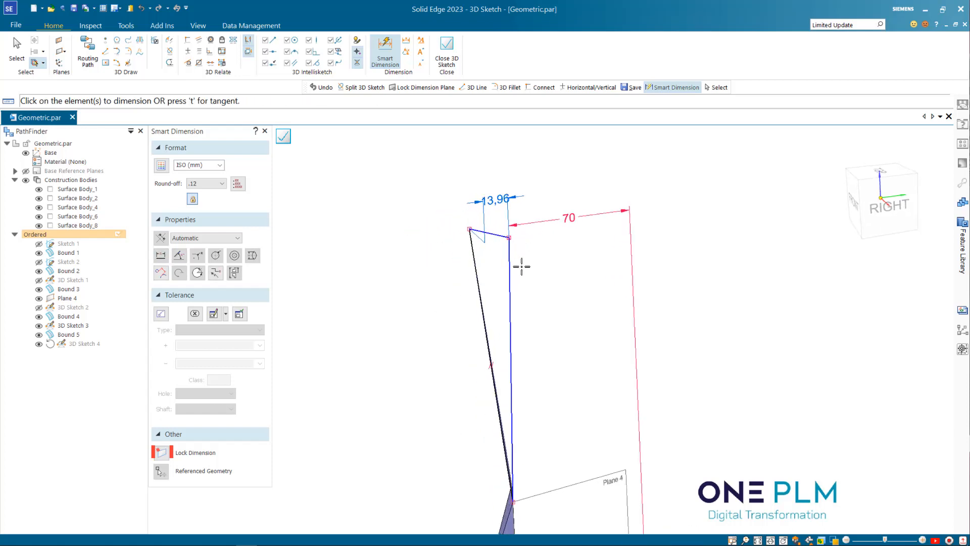
{"action": "key", "text": "Escape"}
{"action": "left_click", "coordinate": [507, 210]}
{"action": "key", "text": "Delete"}
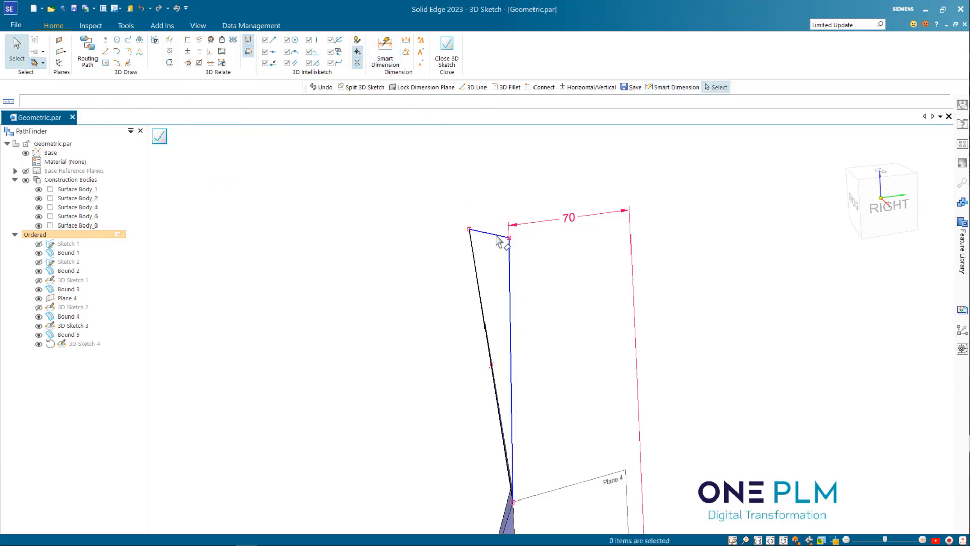
Dimension the length of the triangle's nearly vertical line and set it to 150 mm
{"action": "left_click", "coordinate": [385, 48]}
{"action": "left_click", "coordinate": [510, 306]}
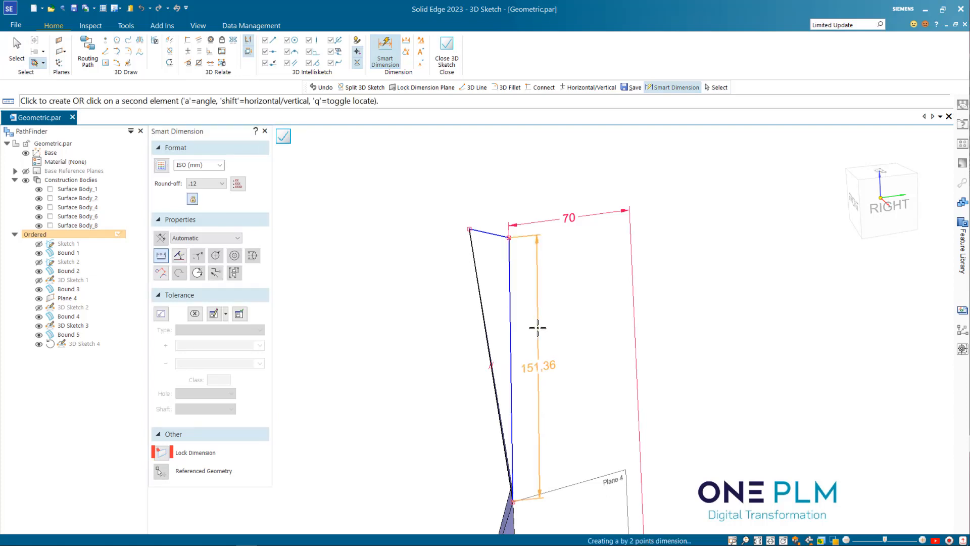
{"action": "left_click", "coordinate": [534, 329]}
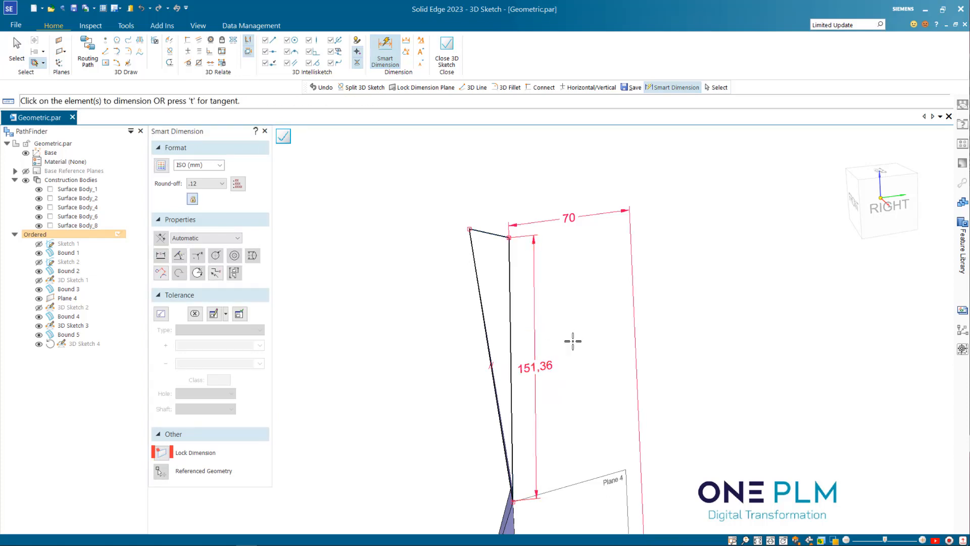
{"action": "key", "text": "Escape"}
{"action": "middle_click", "coordinate": [596, 364]}
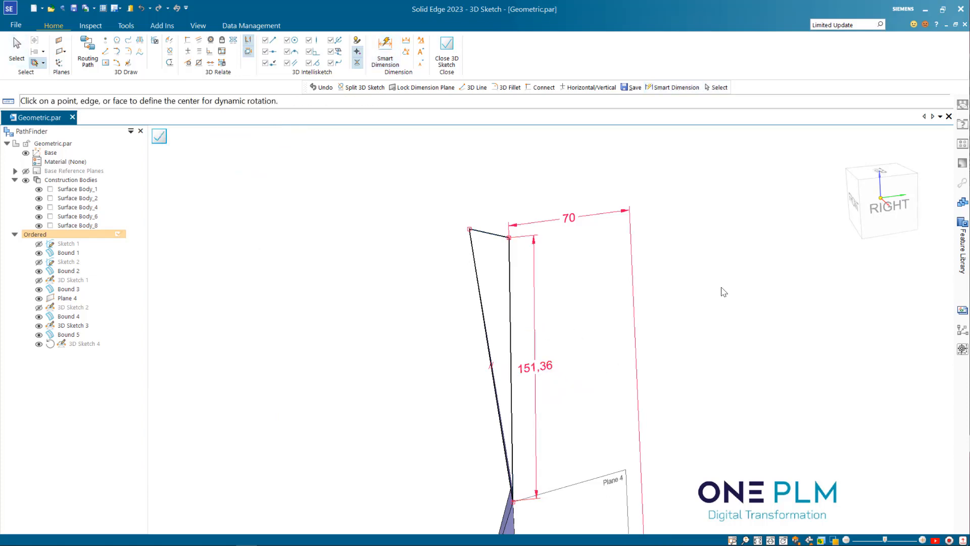
{"action": "left_click", "coordinate": [863, 219]}
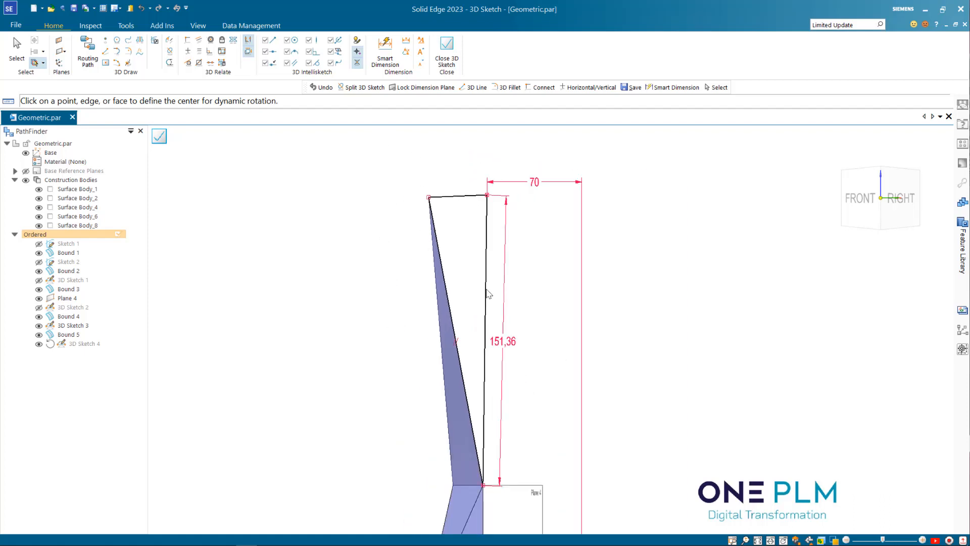
{"action": "key", "text": "Escape"}
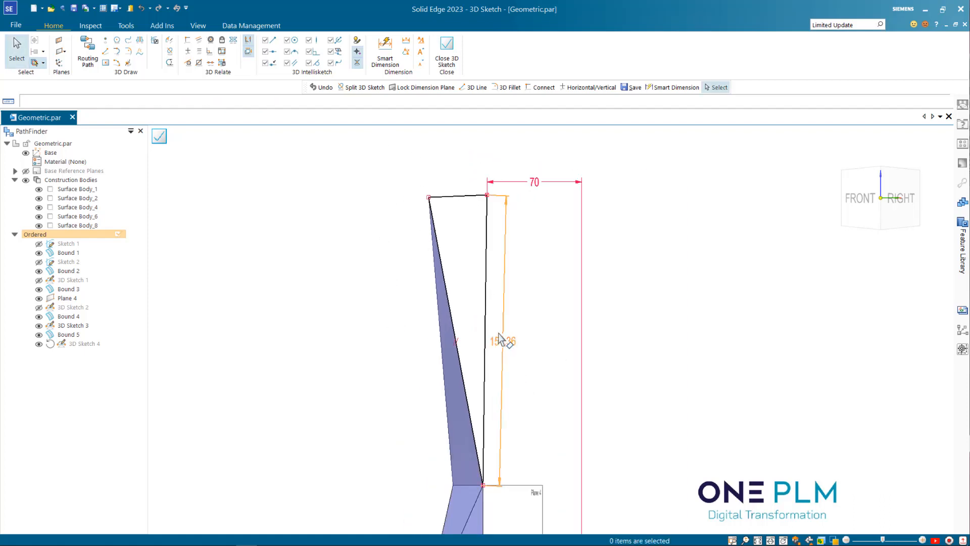
{"action": "left_click", "coordinate": [499, 342]}
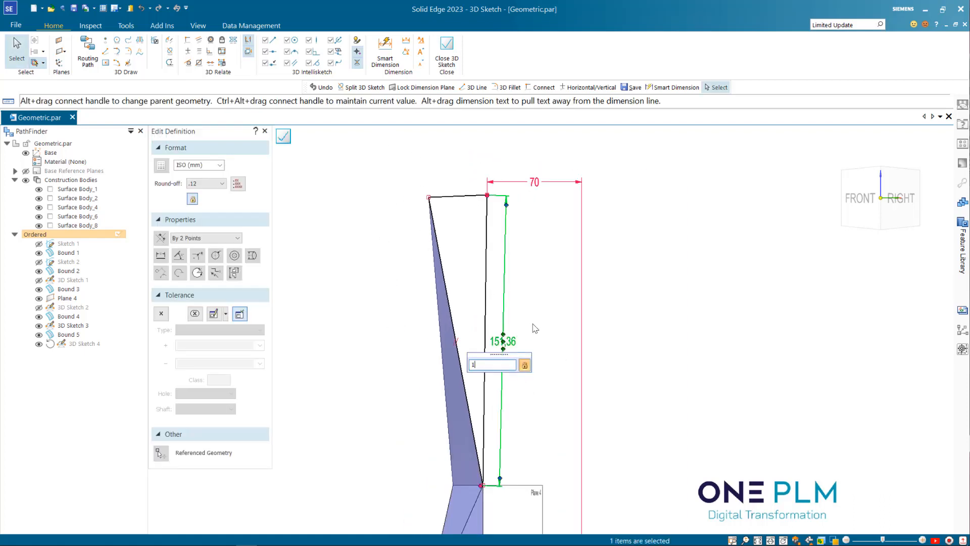
{"action": "key", "text": "Return"}
{"action": "left_click", "coordinate": [639, 312]}
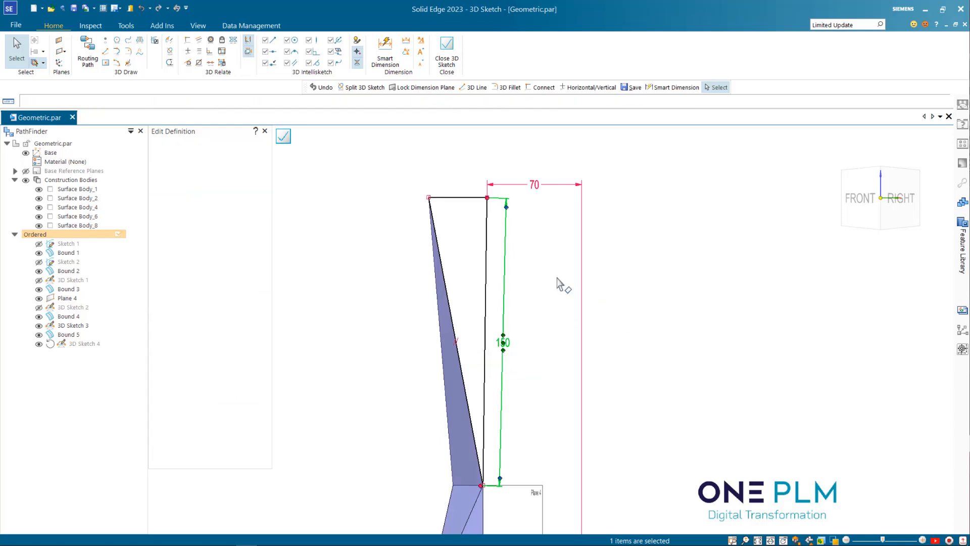
Finish the 3D sketch of the new triangle and return to the part model
{"action": "scroll", "coordinate": [528, 273], "scroll_direction": "down", "scroll_amount": 2}
{"action": "middle_click_drag", "start_coordinate": [528, 273], "coordinate": [521, 289]}
{"action": "scroll", "coordinate": [504, 269], "scroll_direction": "up", "scroll_amount": 1}
{"action": "scroll", "coordinate": [506, 275], "scroll_direction": "down", "scroll_amount": 3}
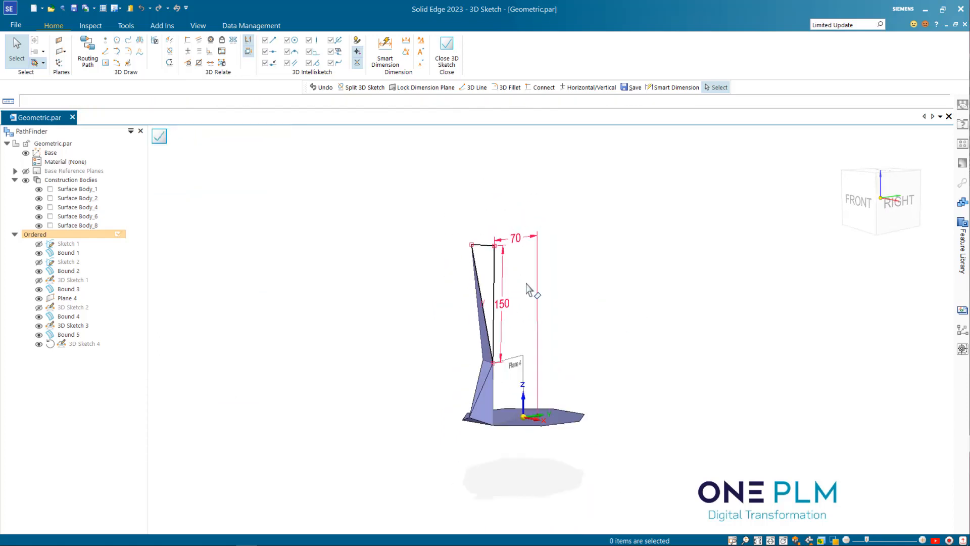
{"action": "left_click", "coordinate": [159, 137]}
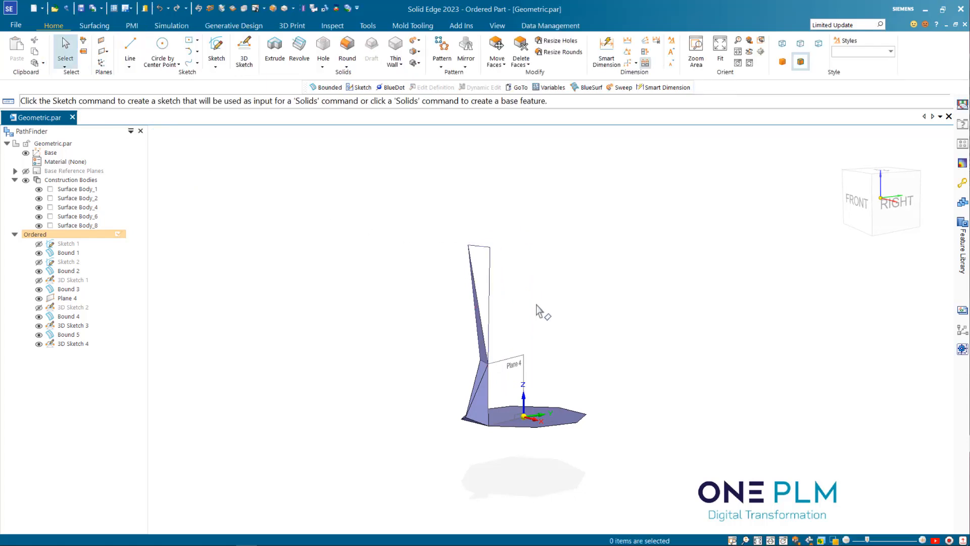
Create a bounded surface from the three edges of the newest 3D sketch triangle at the top of the upright
{"action": "scroll", "coordinate": [539, 310], "scroll_direction": "up", "scroll_amount": 2}
{"action": "left_click", "coordinate": [94, 25]}
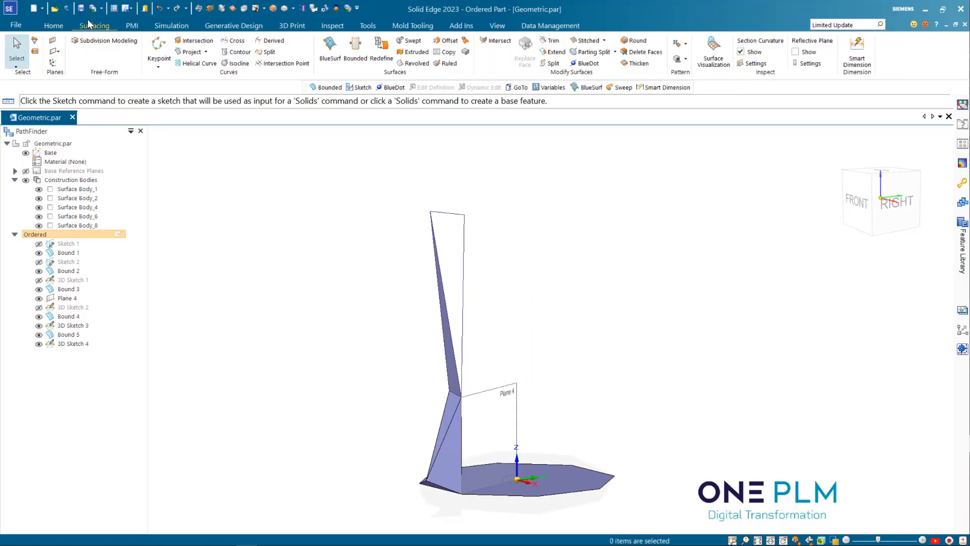
{"action": "left_click", "coordinate": [356, 48]}
{"action": "left_click", "coordinate": [455, 214]}
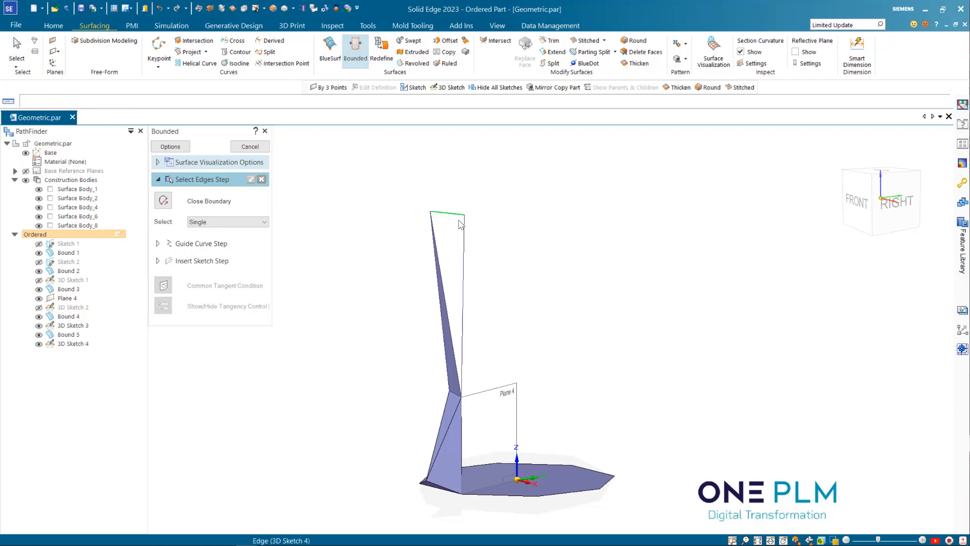
{"action": "right_click", "coordinate": [440, 273]}
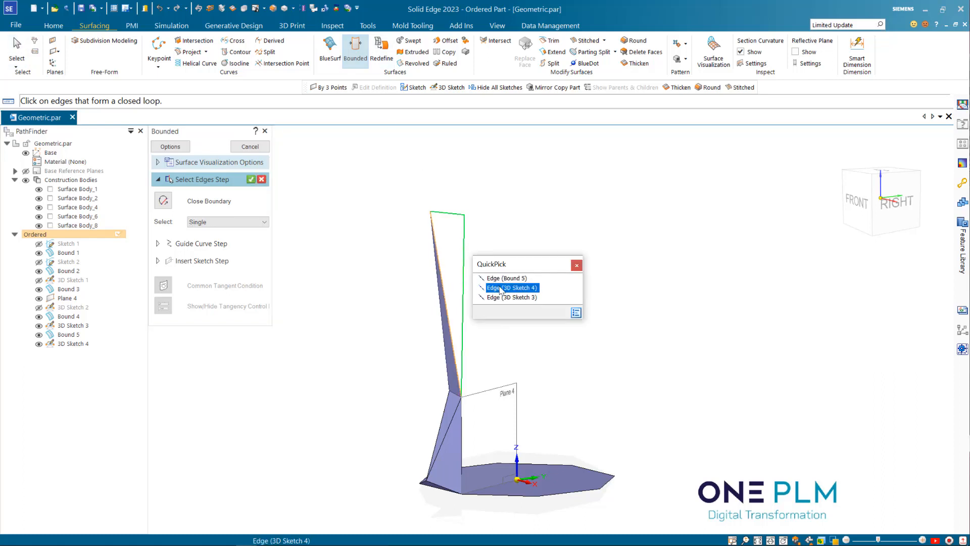
{"action": "left_click", "coordinate": [503, 291]}
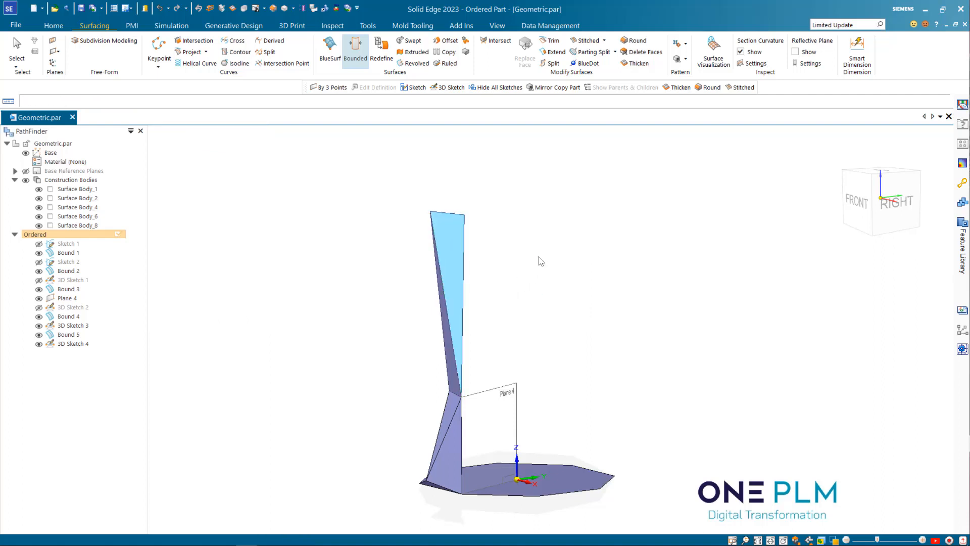
{"action": "left_click", "coordinate": [249, 147]}
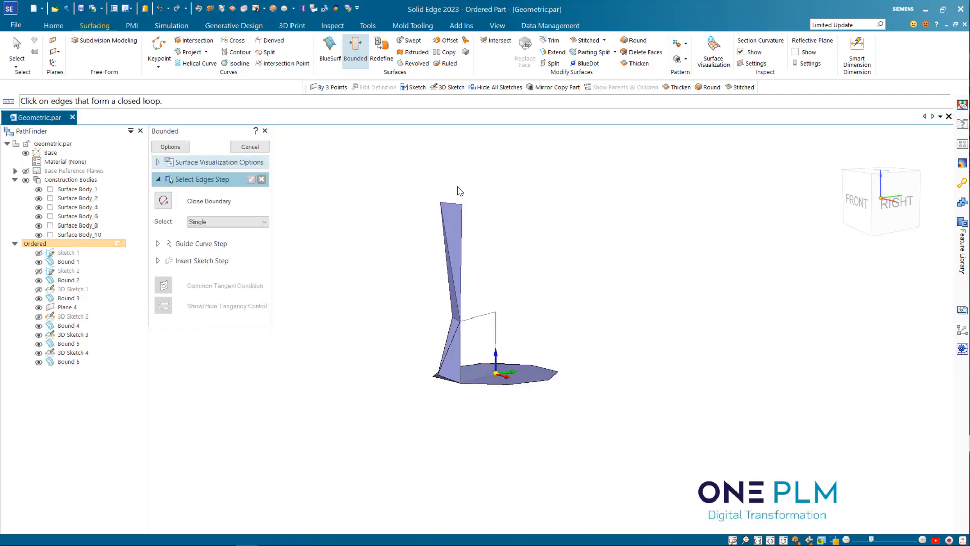
{"action": "key", "text": "Escape"}
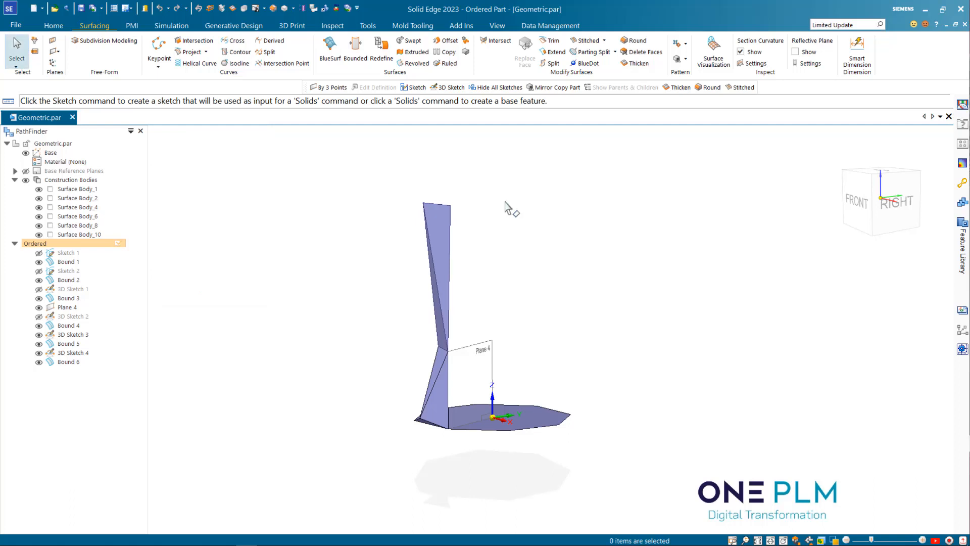
Hide Plane 4 and show the Right (yz) base reference plane
{"action": "mouse_move", "coordinate": [499, 261]}
{"action": "middle_mouse_down"}
{"action": "mouse_move", "coordinate": [509, 291]}
{"action": "mouse_move", "coordinate": [532, 297]}
{"action": "mouse_move", "coordinate": [570, 251]}
{"action": "middle_mouse_up"}
{"action": "middle_click_drag", "start_coordinate": [408, 445], "coordinate": [521, 353]}
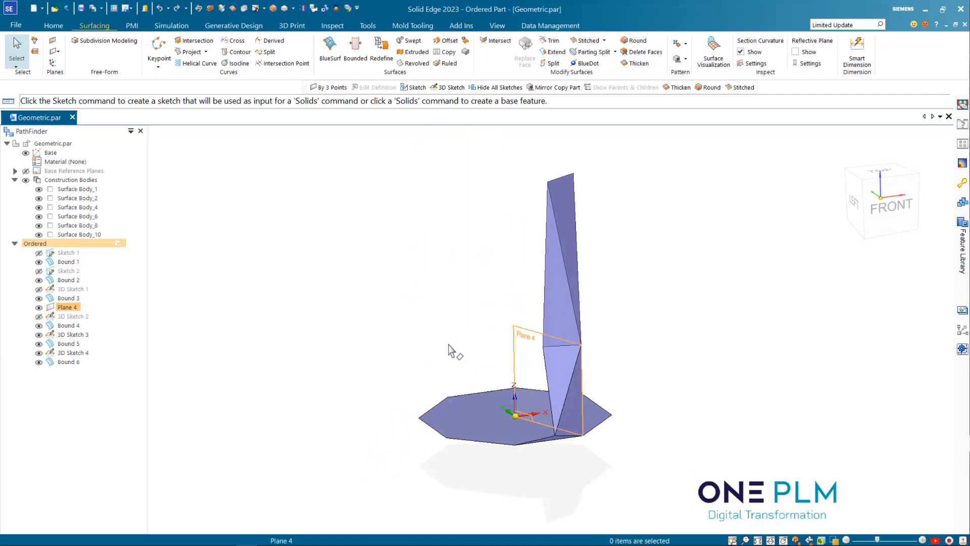
{"action": "left_click", "coordinate": [39, 307]}
{"action": "middle_click_drag", "start_coordinate": [370, 290], "coordinate": [513, 288]}
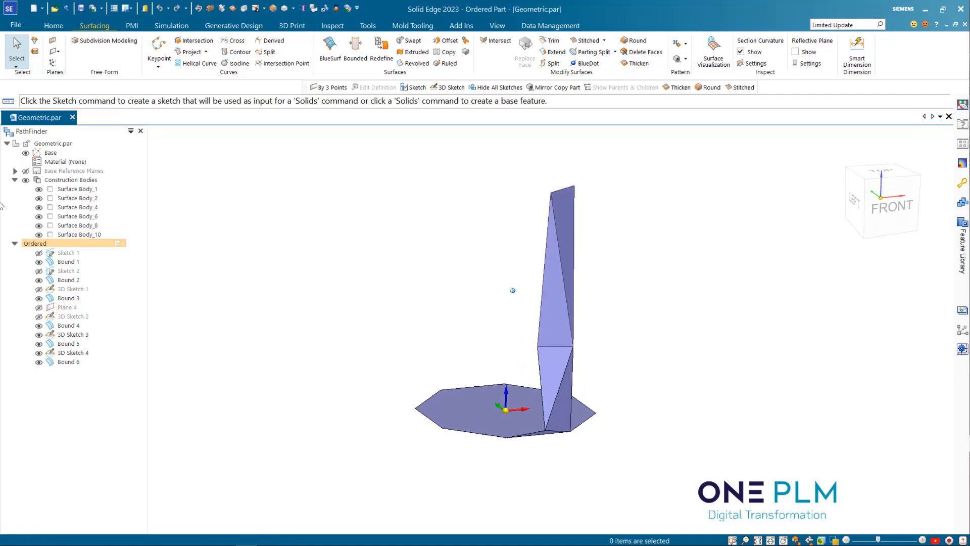
{"action": "left_click", "coordinate": [15, 171]}
{"action": "middle_click_drag", "start_coordinate": [182, 229], "coordinate": [205, 240]}
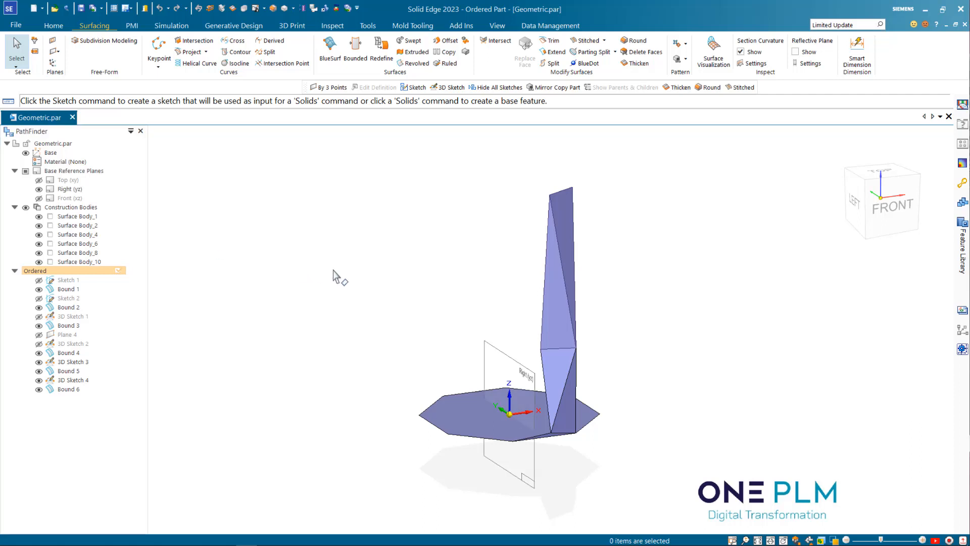
{"action": "mouse_move", "coordinate": [333, 276]}
{"action": "middle_mouse_down"}
{"action": "mouse_move", "coordinate": [656, 326]}
{"action": "mouse_move", "coordinate": [658, 269]}
{"action": "mouse_move", "coordinate": [655, 323]}
{"action": "middle_mouse_up"}
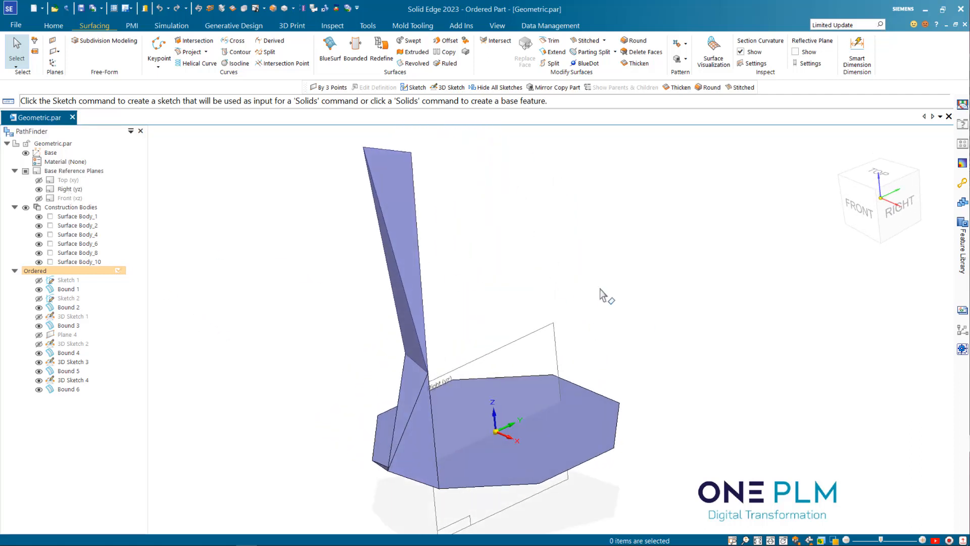
{"action": "mouse_move", "coordinate": [603, 295]}
{"action": "middle_mouse_down"}
{"action": "mouse_move", "coordinate": [613, 292]}
{"action": "mouse_move", "coordinate": [526, 255]}
{"action": "middle_mouse_up"}
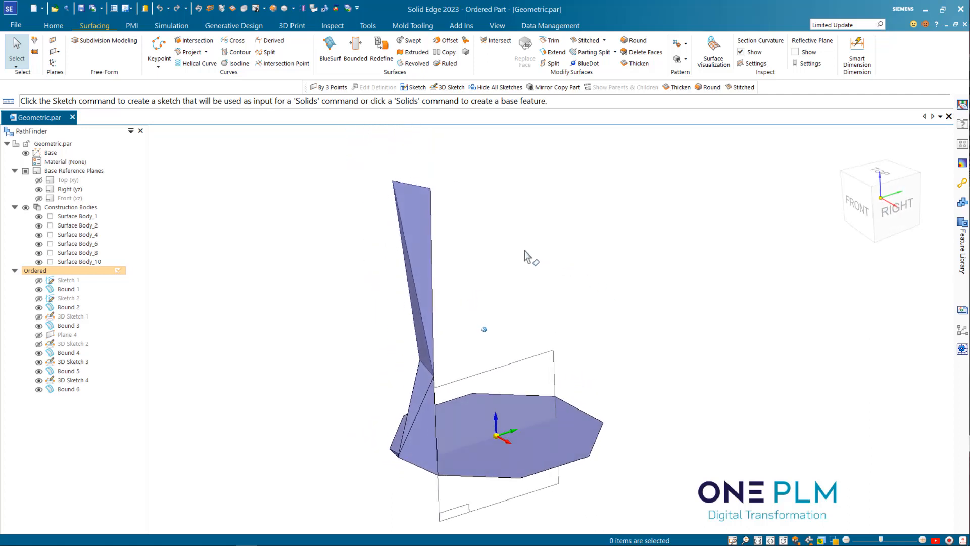
{"action": "scroll", "coordinate": [641, 246], "scroll_direction": "up", "scroll_amount": 1}
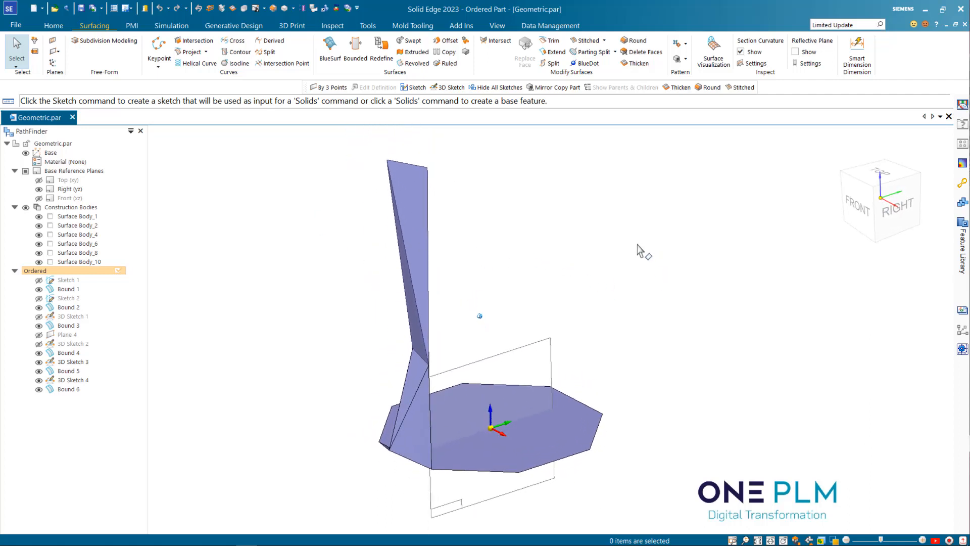
Mirror-copy the four upright triangular surface bodies about the Right (yz) plane with Mirror Copy Part
{"action": "left_click", "coordinate": [685, 59]}
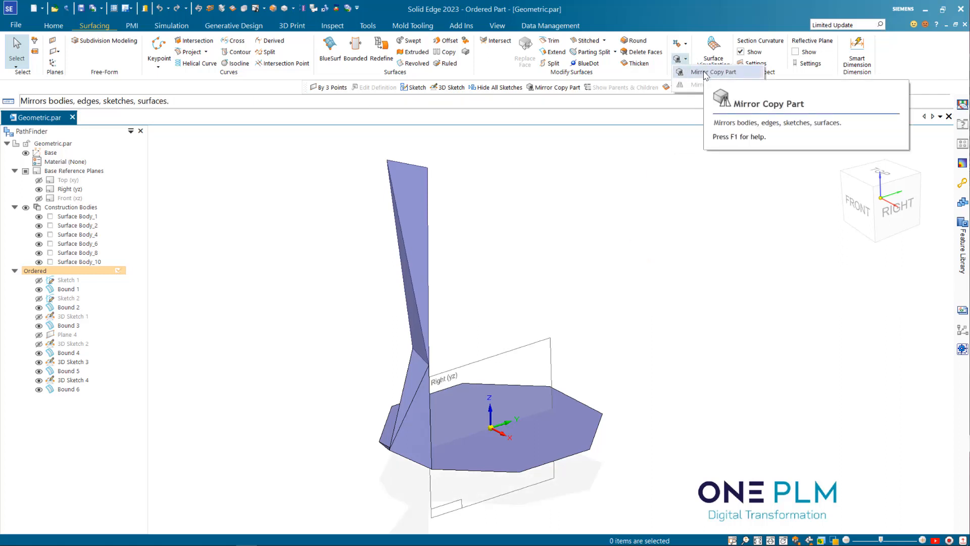
{"action": "left_click", "coordinate": [56, 29]}
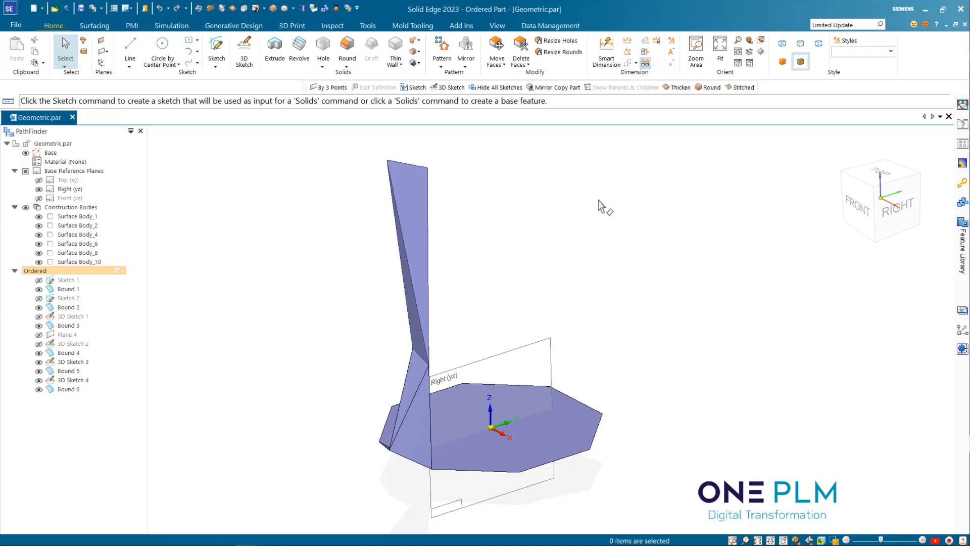
{"action": "left_click", "coordinate": [465, 66]}
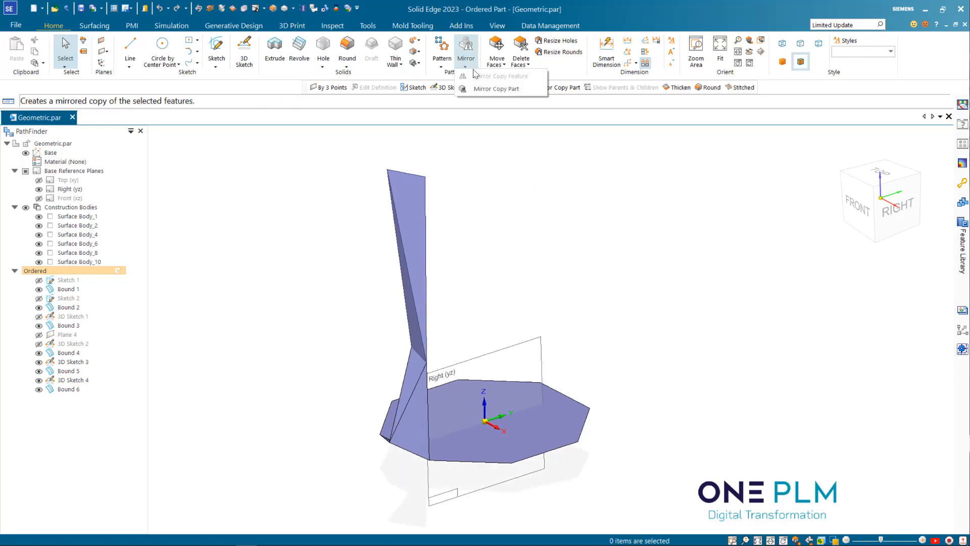
{"action": "left_click", "coordinate": [492, 90]}
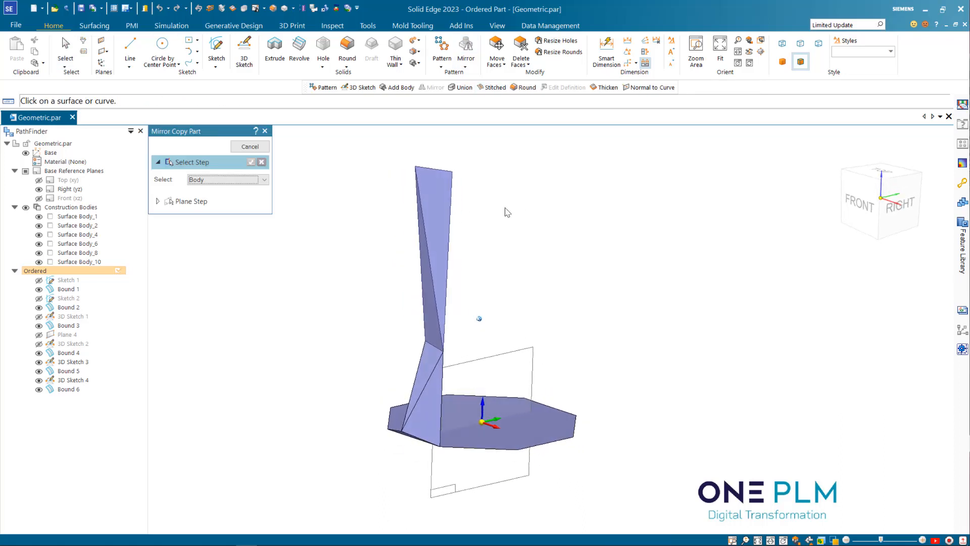
{"action": "left_click", "coordinate": [437, 237]}
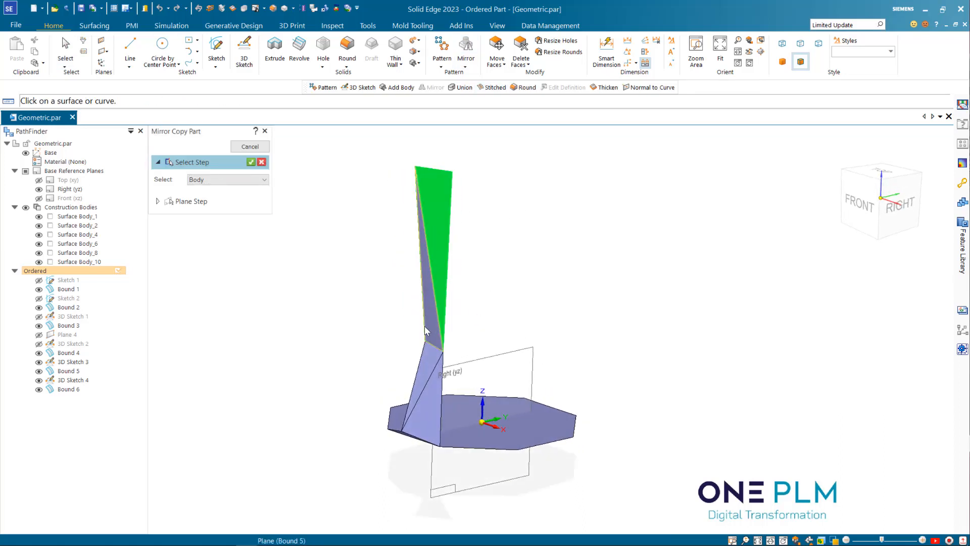
{"action": "mouse_move", "coordinate": [432, 394]}
{"action": "middle_mouse_down"}
{"action": "mouse_move", "coordinate": [537, 277]}
{"action": "mouse_move", "coordinate": [552, 238]}
{"action": "mouse_move", "coordinate": [450, 296]}
{"action": "middle_mouse_up"}
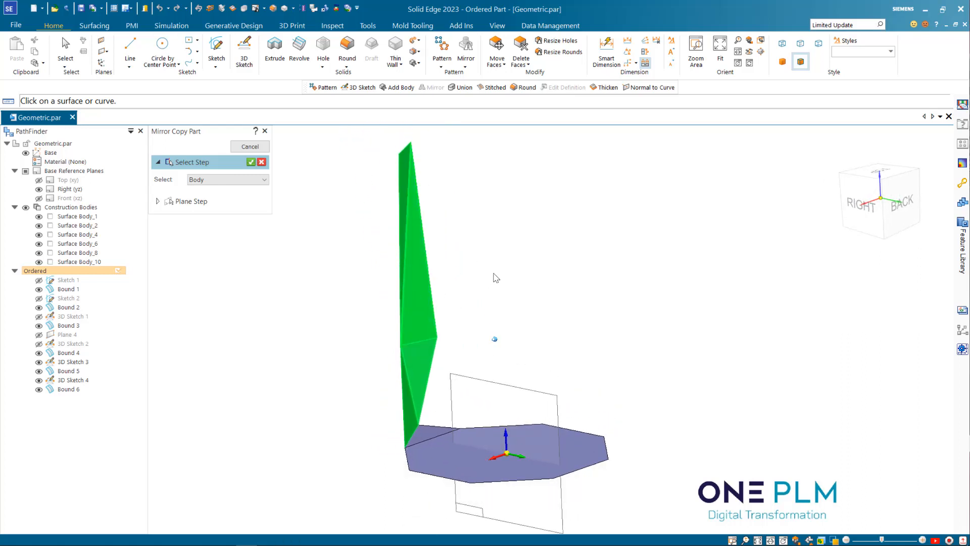
{"action": "middle_click_drag", "start_coordinate": [496, 275], "coordinate": [556, 265]}
{"action": "right_click", "coordinate": [555, 265]}
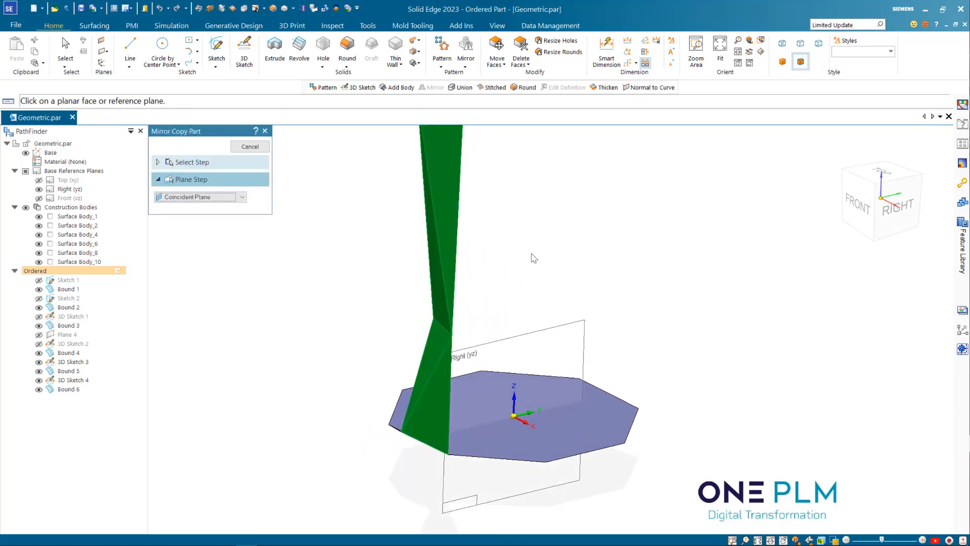
{"action": "left_click", "coordinate": [523, 343]}
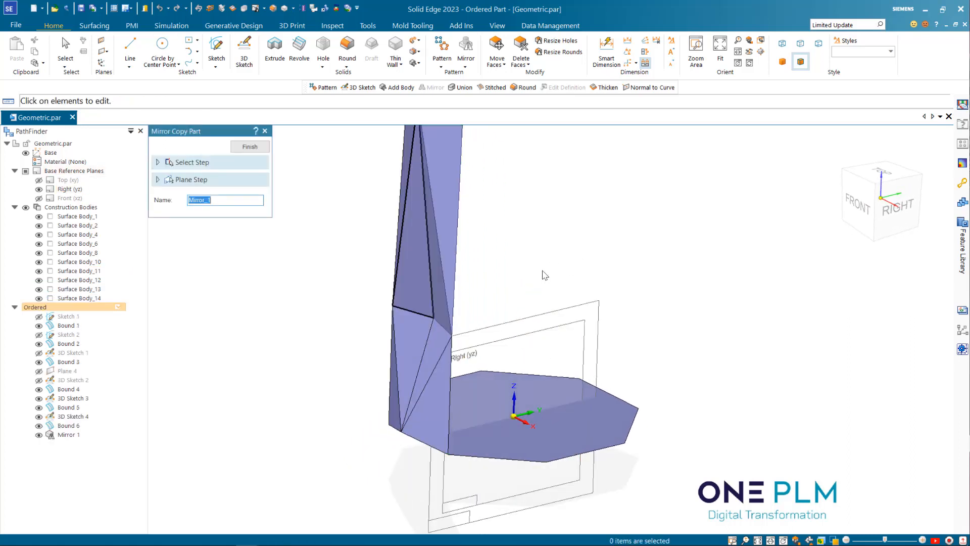
{"action": "middle_click_drag", "start_coordinate": [483, 273], "coordinate": [550, 264]}
{"action": "left_click", "coordinate": [247, 147]}
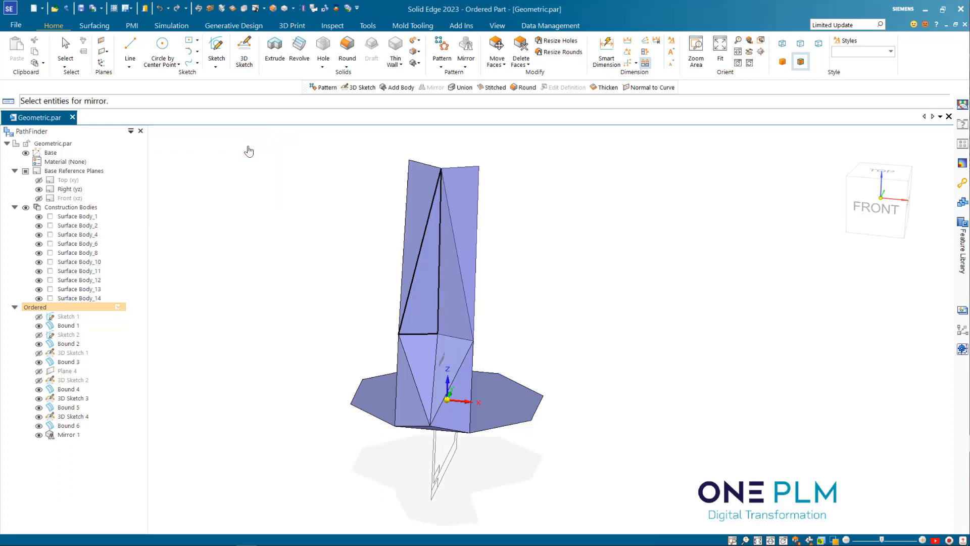
{"action": "left_click", "coordinate": [244, 148]}
Inspect the mirrored faces along the shared edges and check which entities overlap at the upper mirrored triangle
{"action": "middle_click_drag", "start_coordinate": [591, 275], "coordinate": [319, 263]}
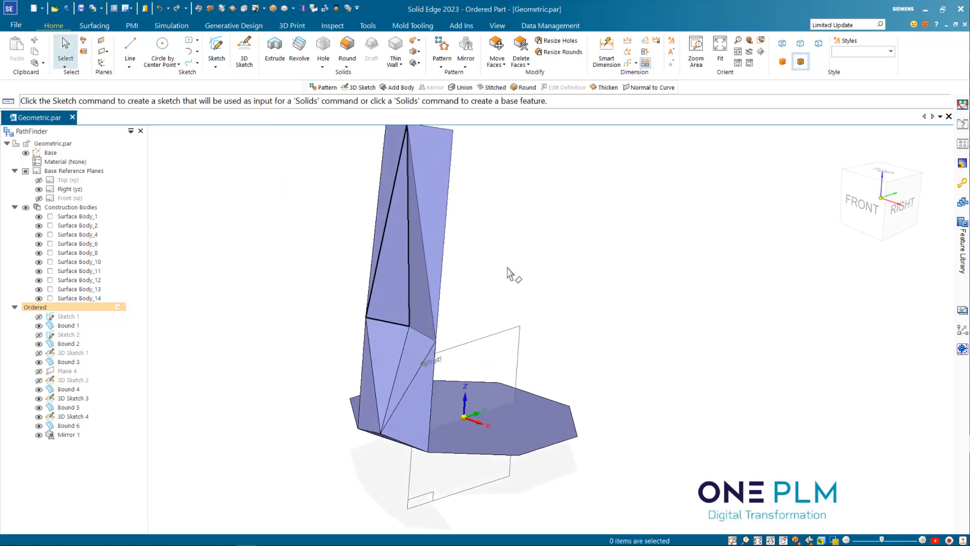
{"action": "middle_click_drag", "start_coordinate": [508, 273], "coordinate": [384, 265]}
{"action": "scroll", "coordinate": [385, 265], "scroll_direction": "up", "scroll_amount": 5}
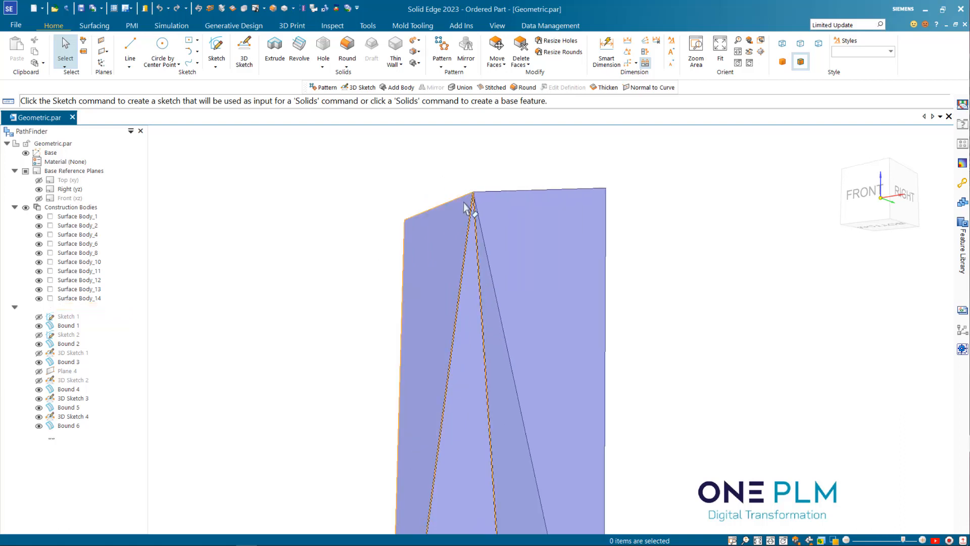
{"action": "scroll", "coordinate": [478, 218], "scroll_direction": "down", "scroll_amount": 5}
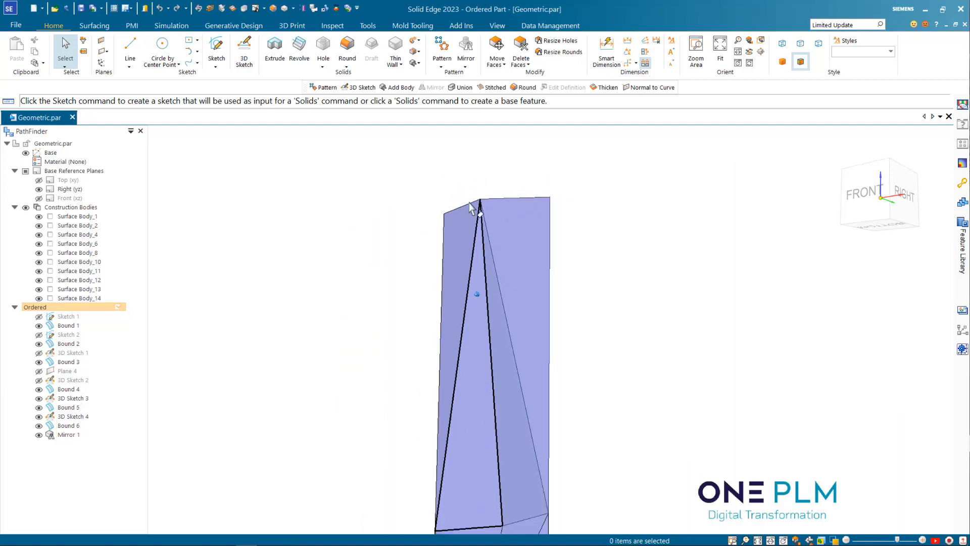
{"action": "middle_click_drag", "start_coordinate": [476, 218], "coordinate": [399, 260]}
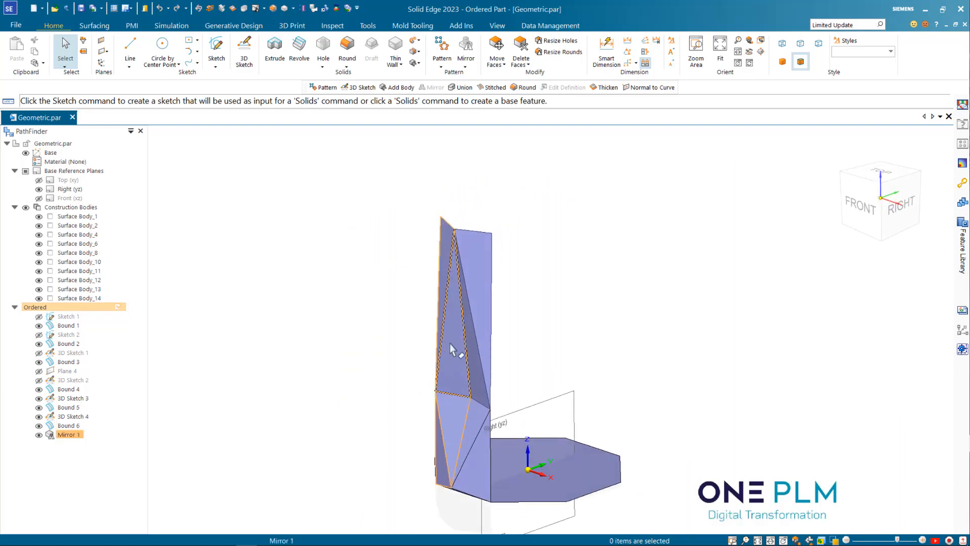
{"action": "right_click", "coordinate": [482, 363]}
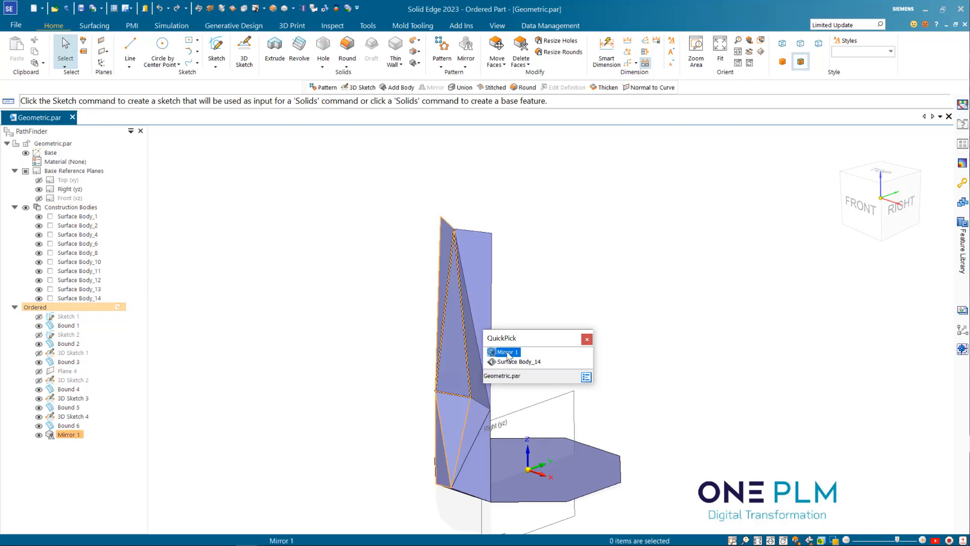
{"action": "middle_click_drag", "start_coordinate": [558, 294], "coordinate": [513, 298]}
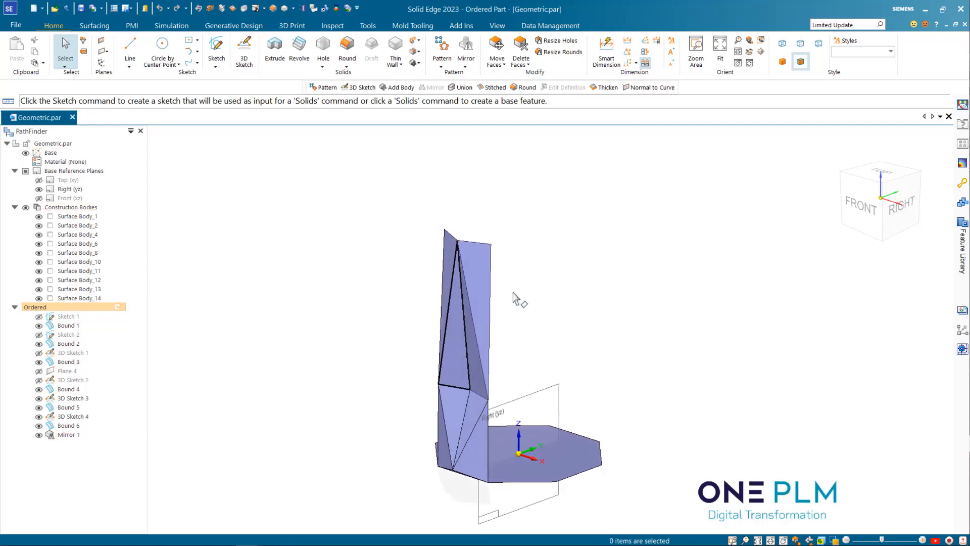
Edit the mirror copy's definition, clearing its selection and reselecting only the four upright triangular surface bodies
{"action": "left_click", "coordinate": [72, 432]}
{"action": "left_click", "coordinate": [92, 312]}
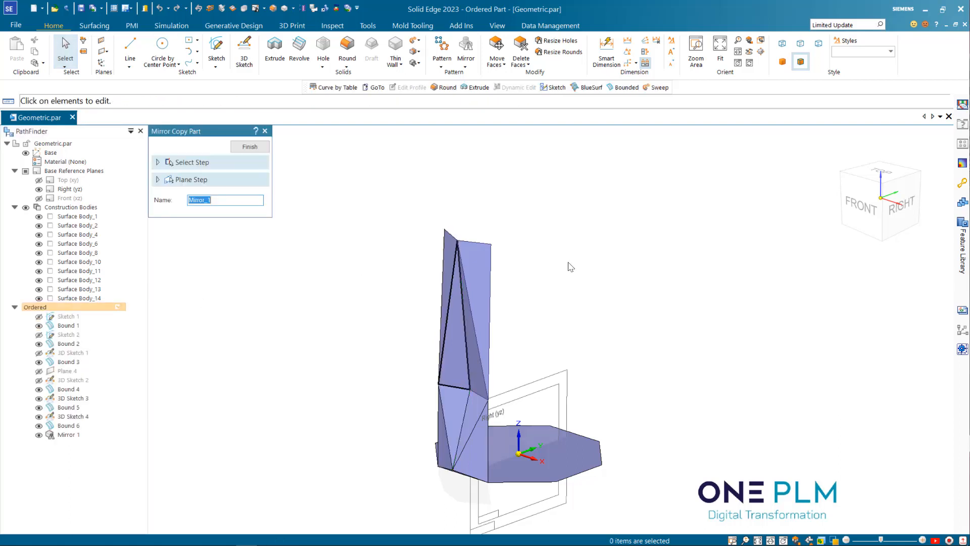
{"action": "left_click", "coordinate": [219, 162]}
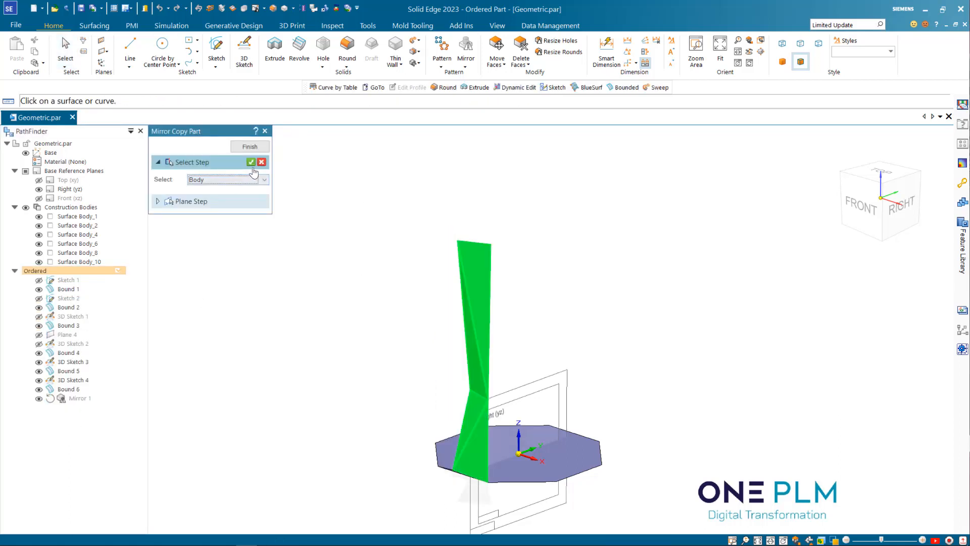
{"action": "left_click", "coordinate": [263, 163]}
{"action": "middle_click_drag", "start_coordinate": [552, 253], "coordinate": [500, 307]}
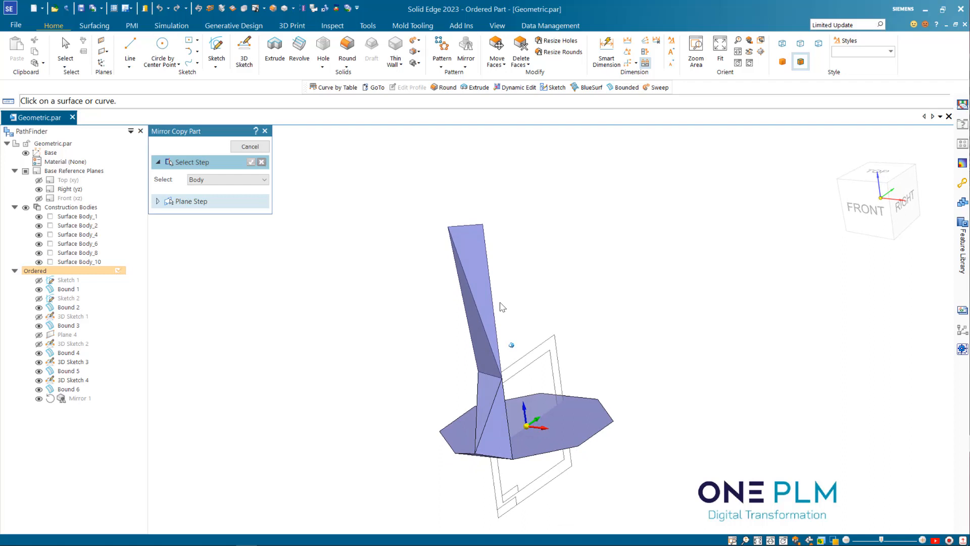
{"action": "left_click", "coordinate": [477, 326]}
{"action": "left_click", "coordinate": [497, 431]}
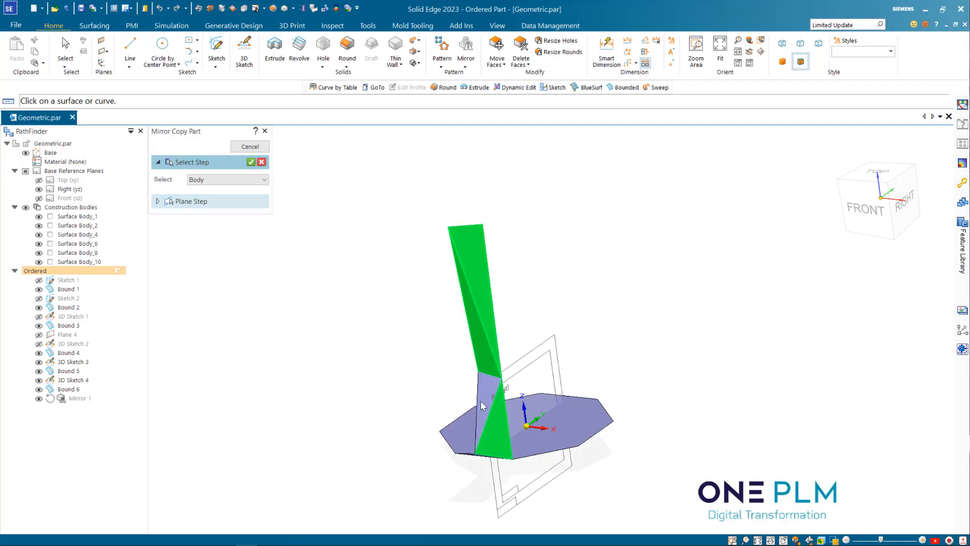
{"action": "left_click", "coordinate": [251, 162]}
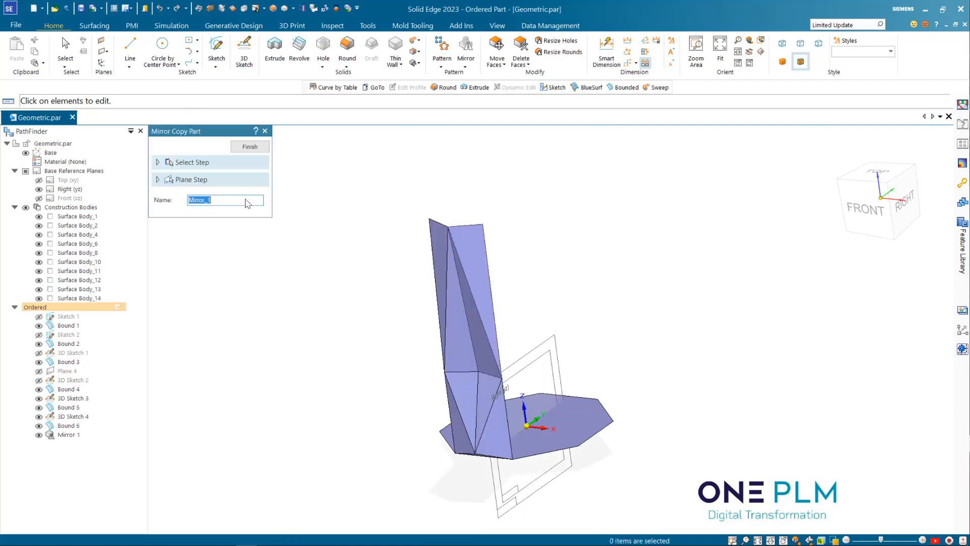
{"action": "left_click", "coordinate": [250, 147]}
{"action": "left_click", "coordinate": [581, 260]}
Start a pattern and select all the upright triangular surface bodies, both original and mirrored, as the bodies to repeat
{"action": "scroll", "coordinate": [582, 260], "scroll_direction": "up", "scroll_amount": 5}
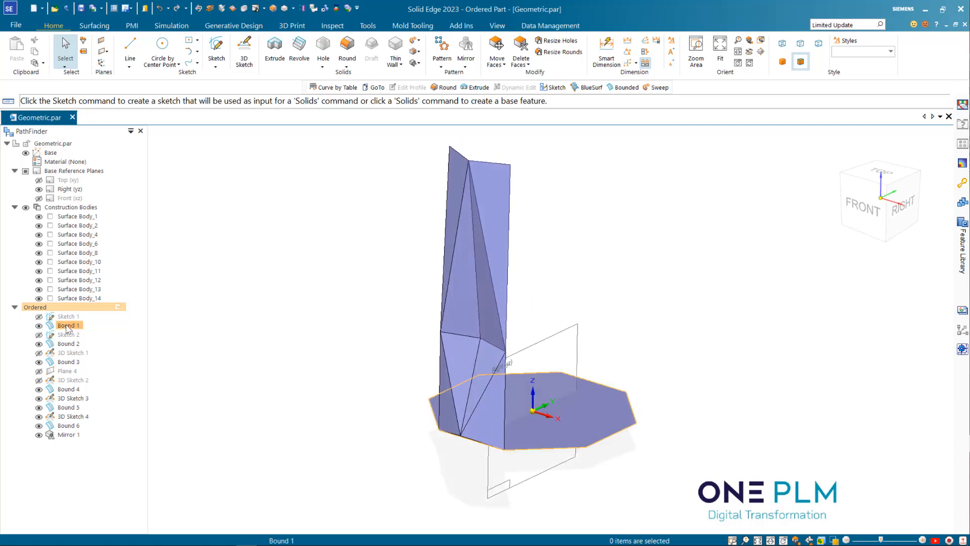
{"action": "left_click", "coordinate": [896, 208]}
{"action": "left_click_drag", "start_coordinate": [510, 157], "coordinate": [556, 343]}
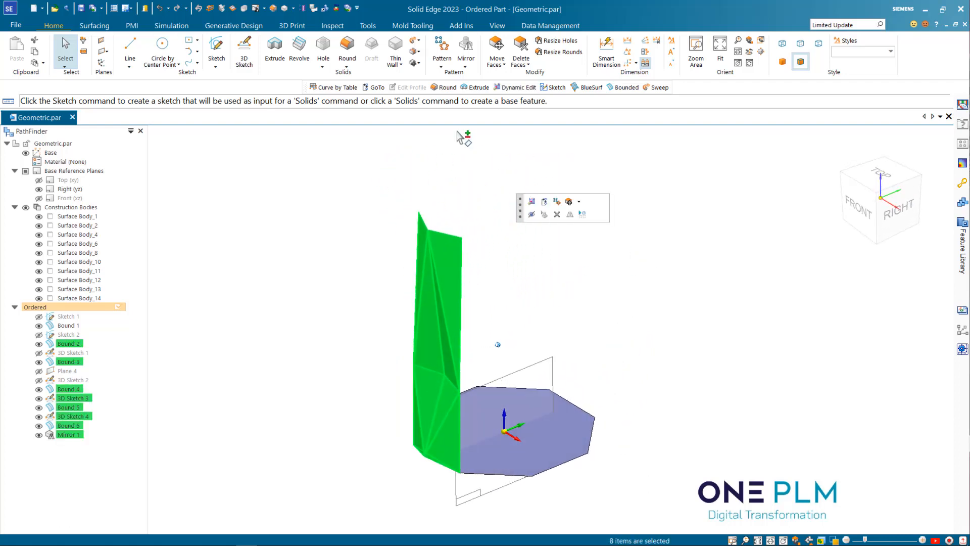
{"action": "left_click", "coordinate": [441, 48]}
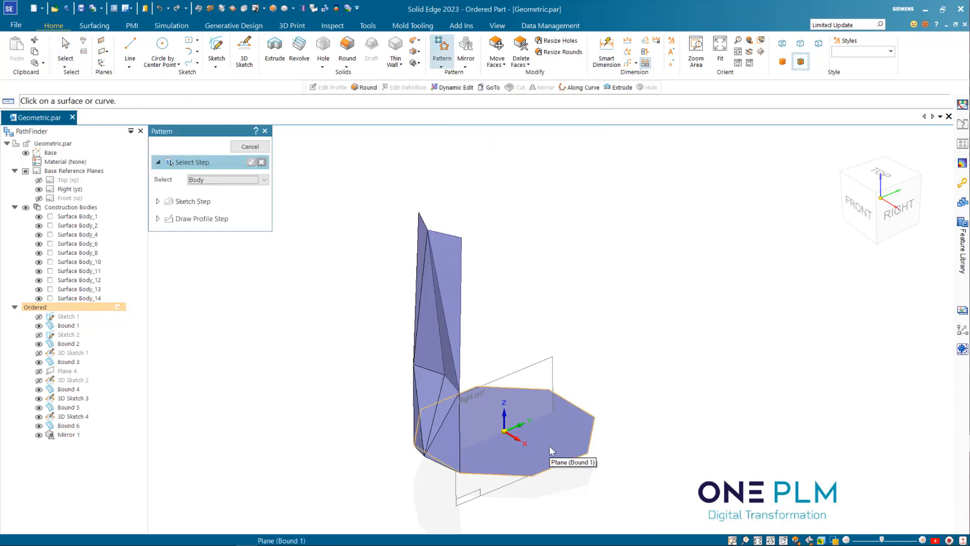
{"action": "left_click", "coordinate": [898, 209]}
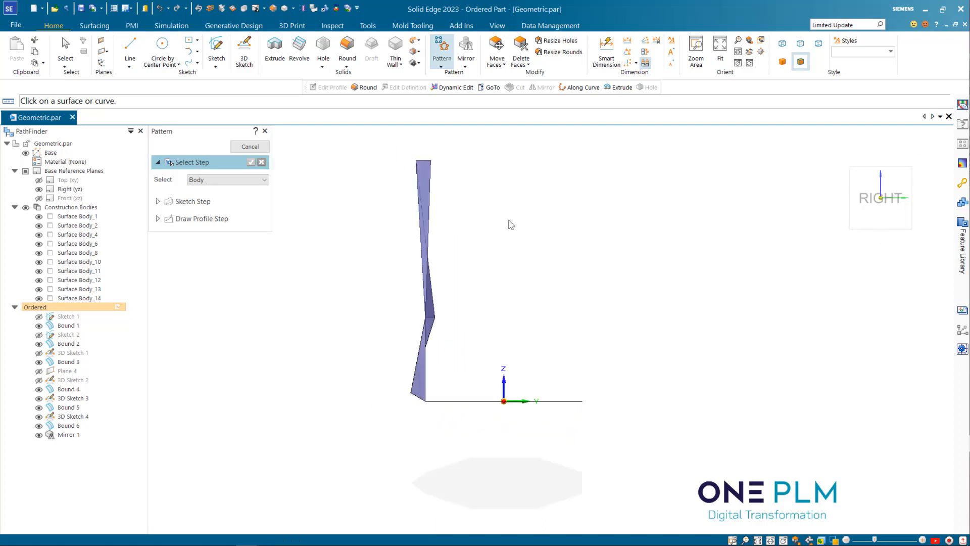
{"action": "left_click", "coordinate": [426, 179]}
{"action": "middle_click_drag", "start_coordinate": [445, 198], "coordinate": [515, 217]}
{"action": "left_click", "coordinate": [449, 256]}
{"action": "left_click", "coordinate": [441, 264]}
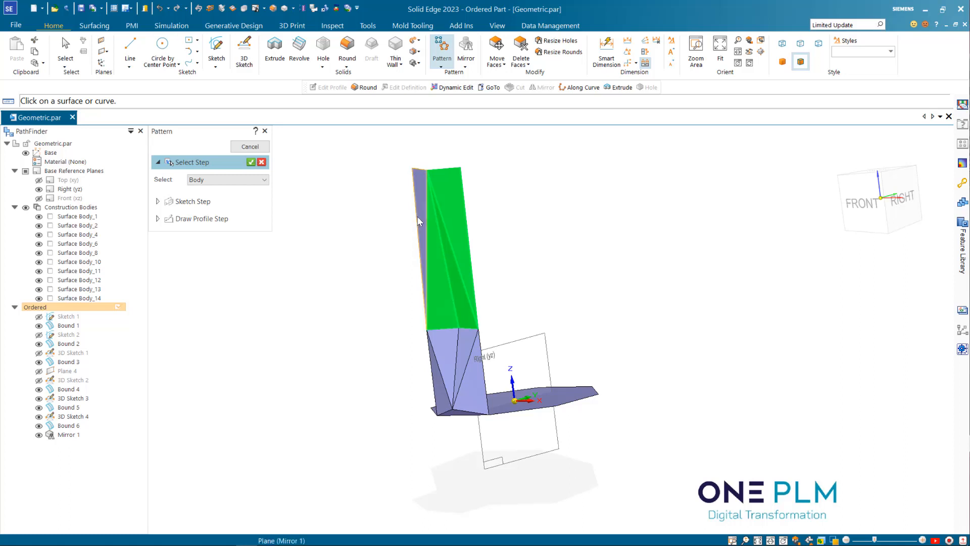
{"action": "left_click", "coordinate": [418, 221]}
{"action": "left_click", "coordinate": [452, 353]}
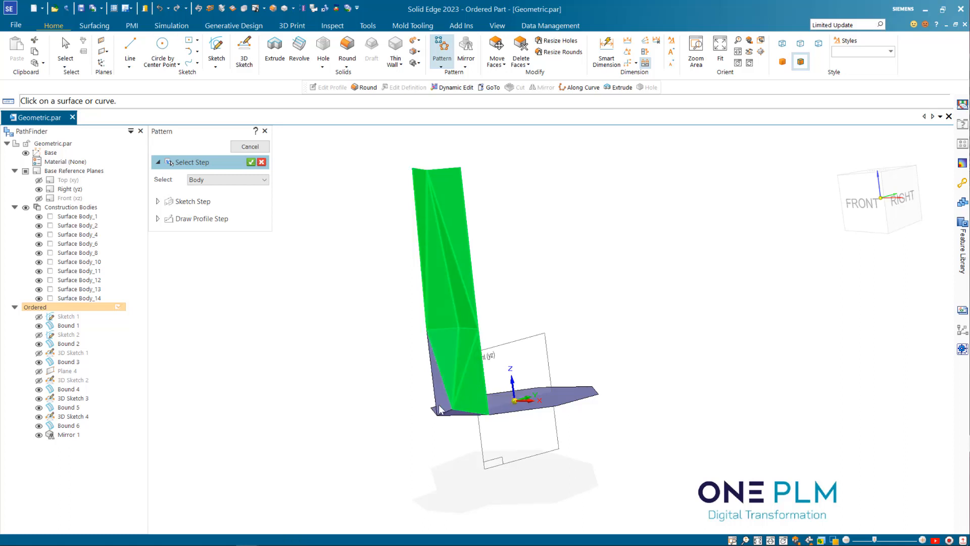
{"action": "right_click", "coordinate": [549, 305]}
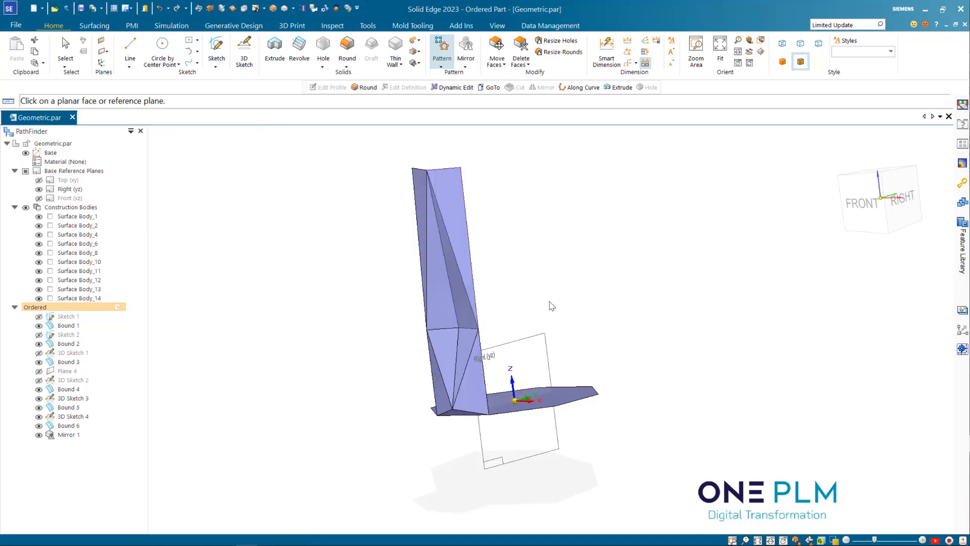
Place the pattern's profile sketch coincident with the octagonal base face, cycling its orientation
{"action": "mouse_move", "coordinate": [550, 266]}
{"action": "middle_mouse_down"}
{"action": "mouse_move", "coordinate": [540, 386]}
{"action": "mouse_move", "coordinate": [536, 362]}
{"action": "middle_mouse_up"}
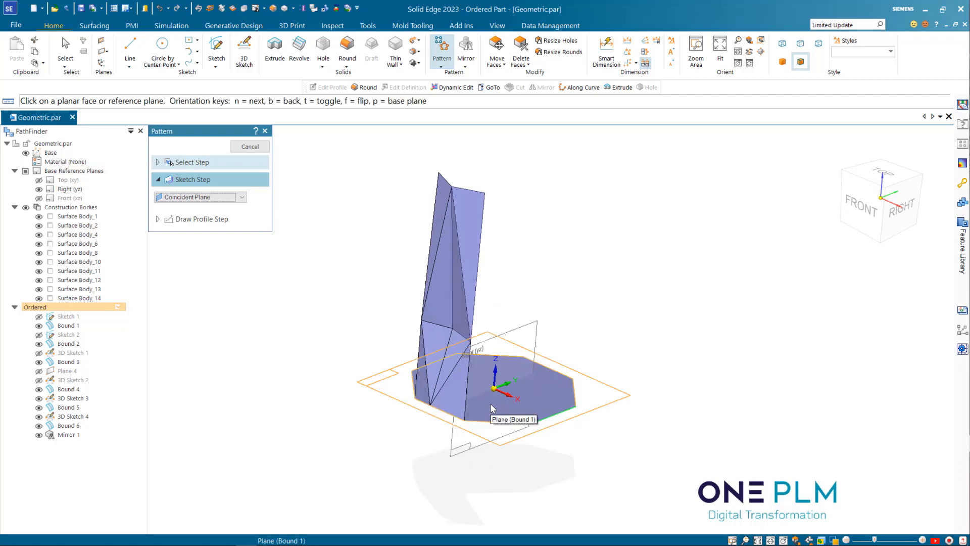
{"action": "key", "text": "p"}
{"action": "key", "text": "p"}
{"action": "key", "text": "p"}
{"action": "key", "text": "t"}
{"action": "key", "text": "t"}
{"action": "left_click", "coordinate": [490, 403]}
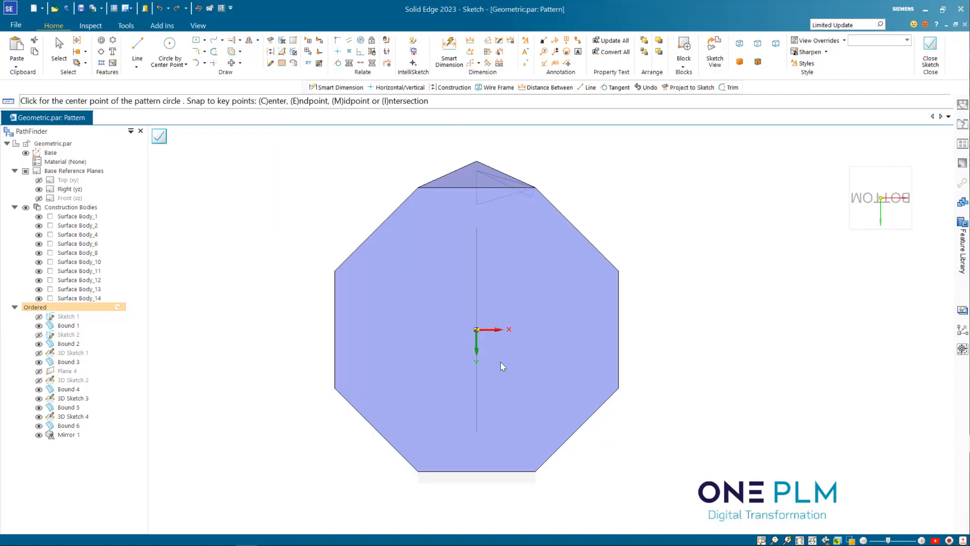
Draw a full-circle pattern of 8 occurrences with a 75 mm radius centred on the origin, and finish the pattern feature
{"action": "left_click", "coordinate": [112, 43]}
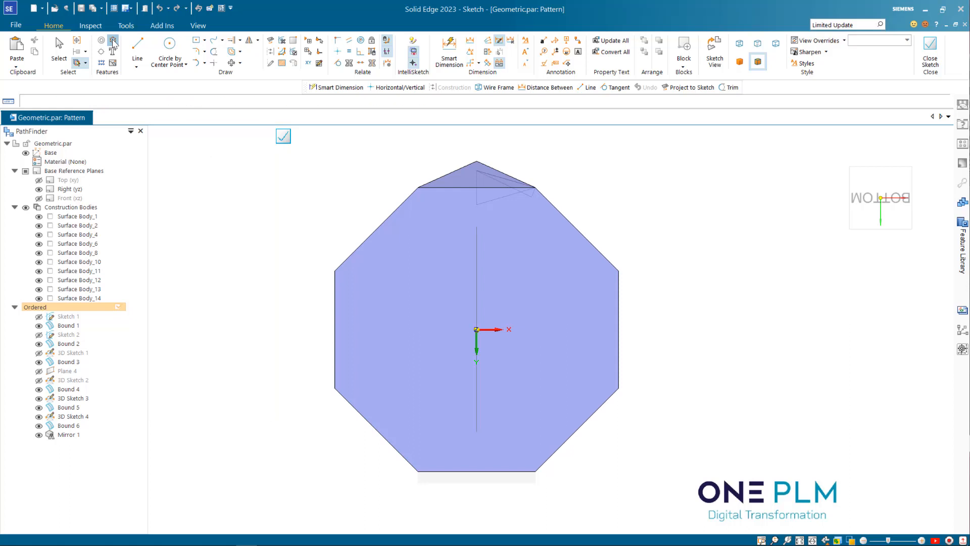
{"action": "left_click", "coordinate": [476, 329]}
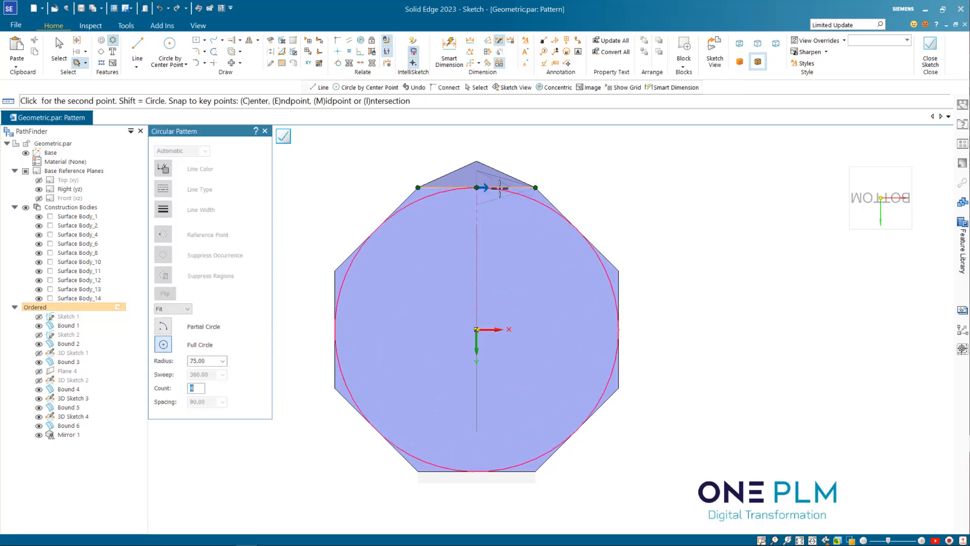
{"action": "scroll", "coordinate": [490, 188], "scroll_direction": "up", "scroll_amount": 2}
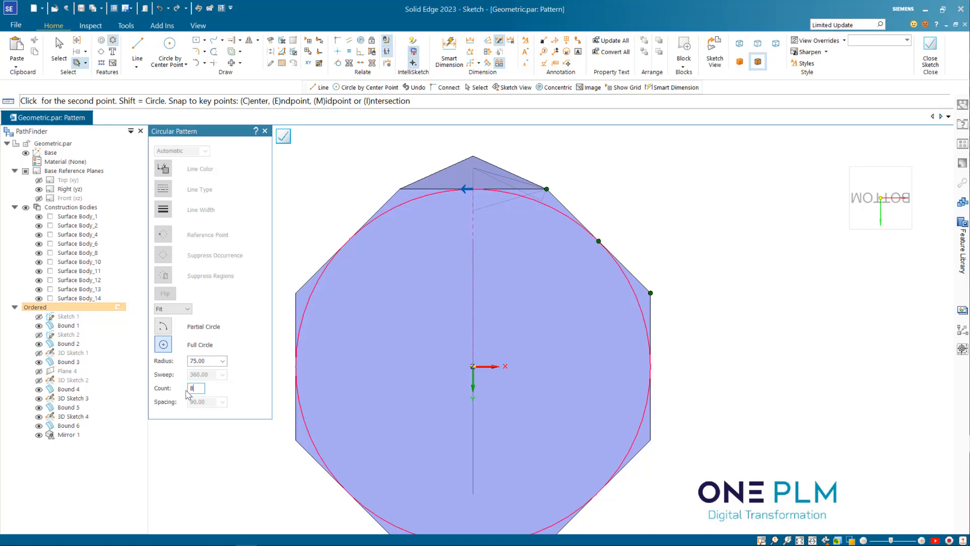
{"action": "left_click", "coordinate": [612, 199]}
{"action": "left_click", "coordinate": [541, 205]}
{"action": "scroll", "coordinate": [559, 210], "scroll_direction": "down", "scroll_amount": 3}
{"action": "middle_click_drag", "start_coordinate": [630, 217], "coordinate": [628, 208]}
{"action": "left_click", "coordinate": [283, 137]}
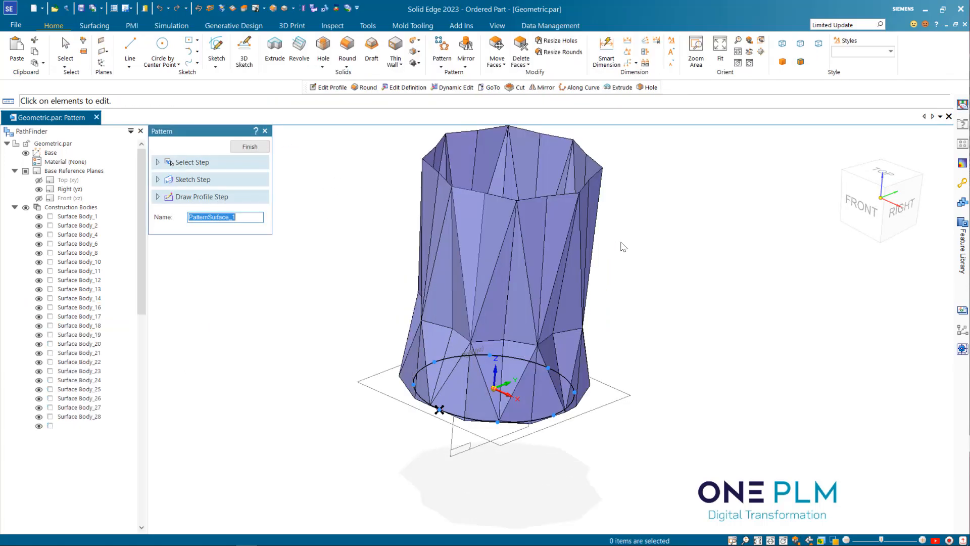
{"action": "left_click", "coordinate": [250, 147]}
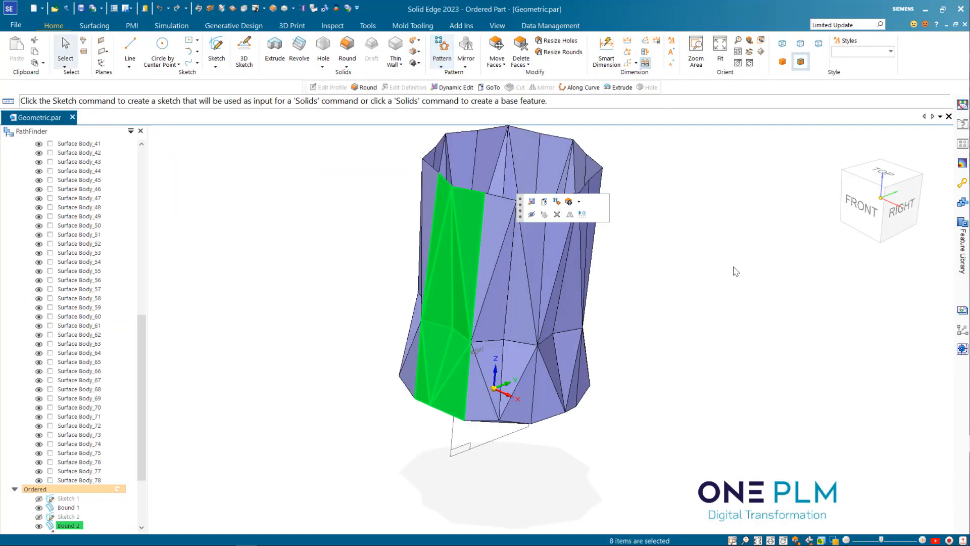
{"action": "left_click", "coordinate": [681, 281]}
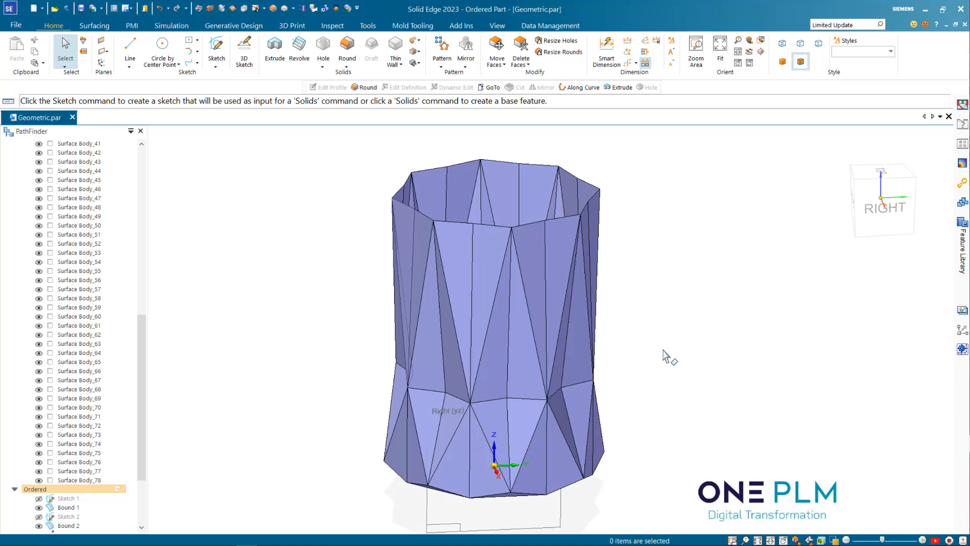
Examine the patterned faces around the body and collapse the Construction Bodies list in the feature tree
{"action": "scroll", "coordinate": [456, 243], "scroll_direction": "up", "scroll_amount": 3}
{"action": "scroll", "coordinate": [400, 240], "scroll_direction": "down", "scroll_amount": 3}
{"action": "scroll", "coordinate": [404, 243], "scroll_direction": "up", "scroll_amount": 4}
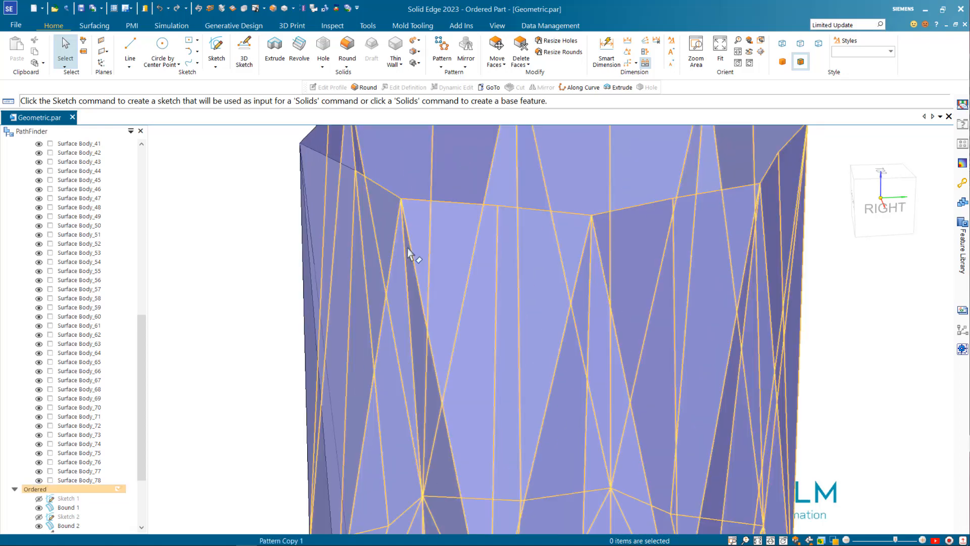
{"action": "scroll", "coordinate": [407, 247], "scroll_direction": "down", "scroll_amount": 4}
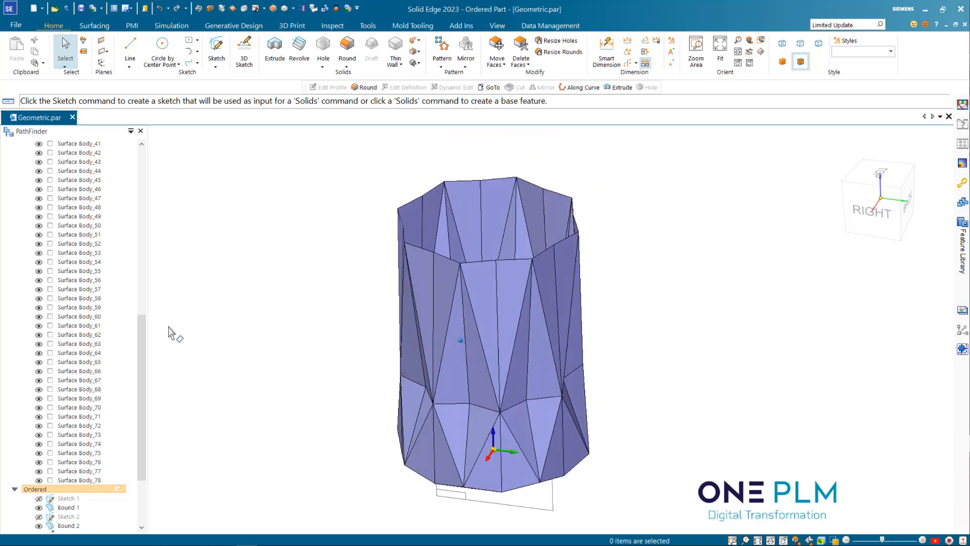
{"action": "left_click_drag", "start_coordinate": [140, 329], "coordinate": [138, 188]}
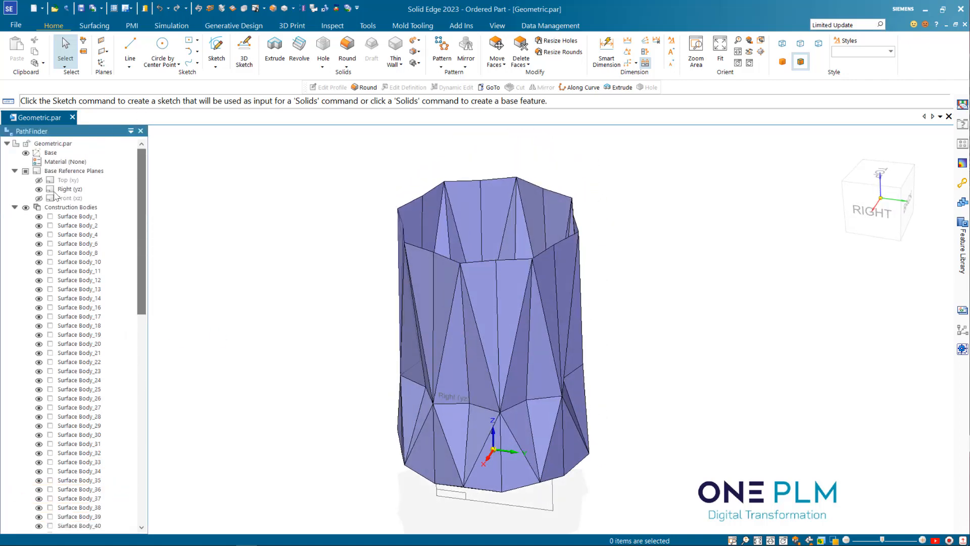
{"action": "left_click", "coordinate": [15, 208]}
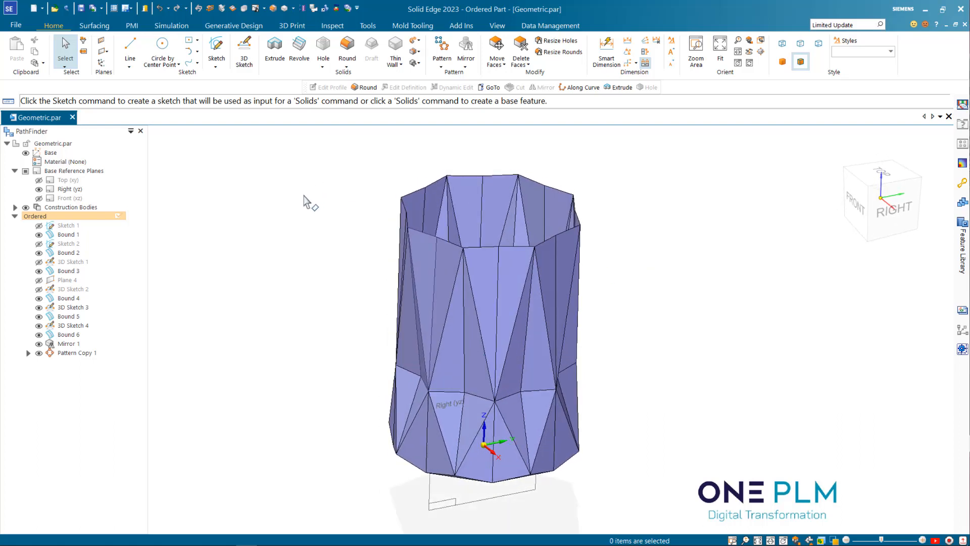
Stitch all the surface bodies, including the base, into one surface with a 1.00e-03 tolerance and healing off
{"action": "left_click", "coordinate": [94, 25]}
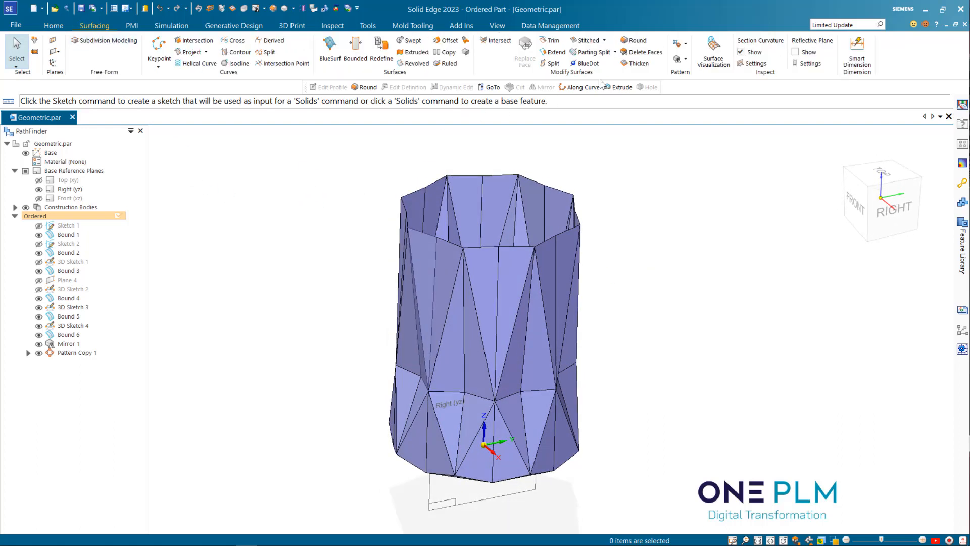
{"action": "left_click", "coordinate": [604, 40]}
{"action": "left_click", "coordinate": [599, 54]}
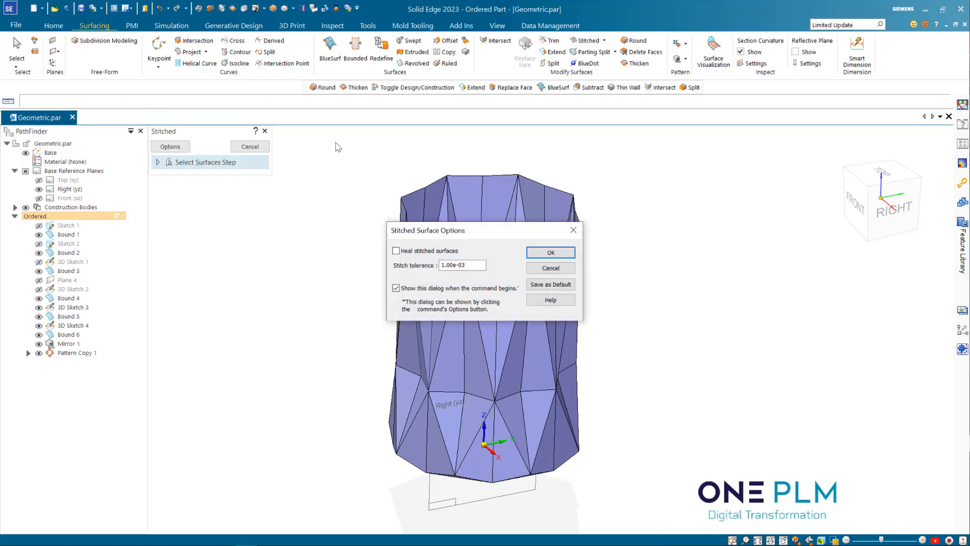
{"action": "left_click", "coordinate": [539, 253]}
{"action": "left_click_drag", "start_coordinate": [352, 158], "coordinate": [651, 502]}
{"action": "right_click", "coordinate": [632, 322]}
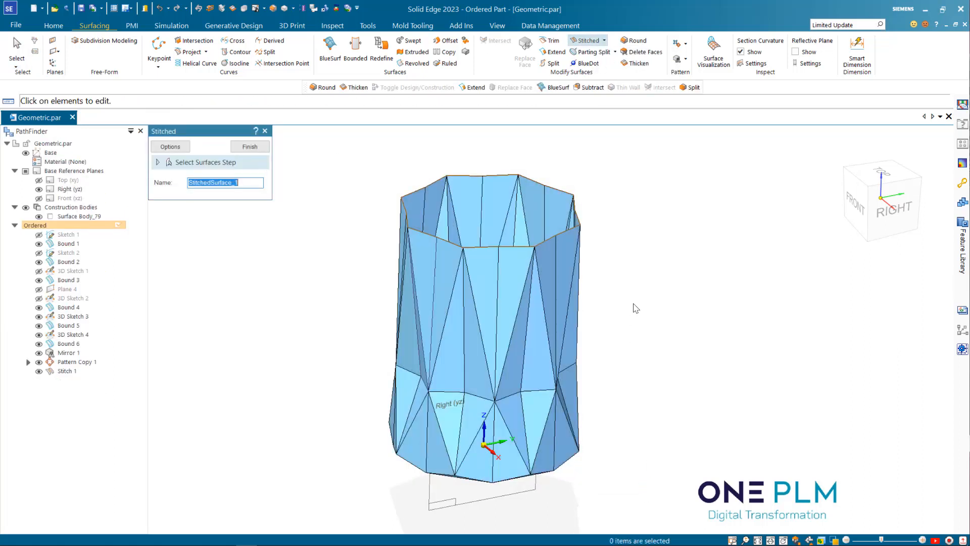
{"action": "left_click", "coordinate": [249, 146]}
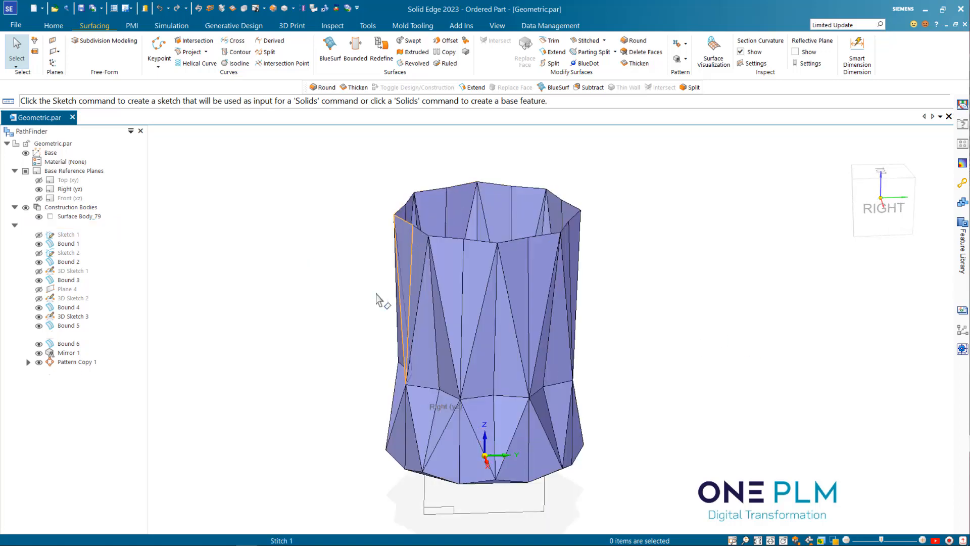
Thicken the stitched surface body outward by 2.5 mm
{"action": "left_click", "coordinate": [53, 26]}
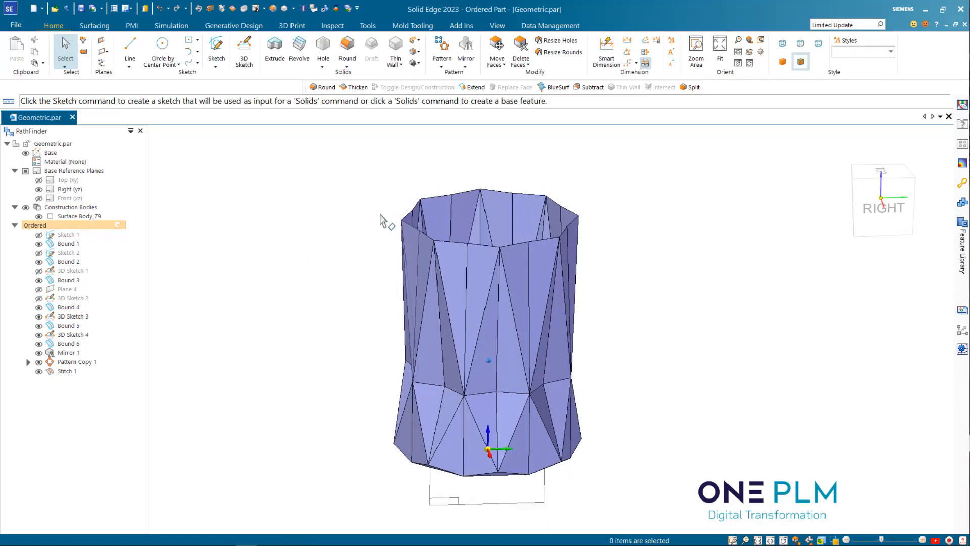
{"action": "left_click", "coordinate": [416, 40]}
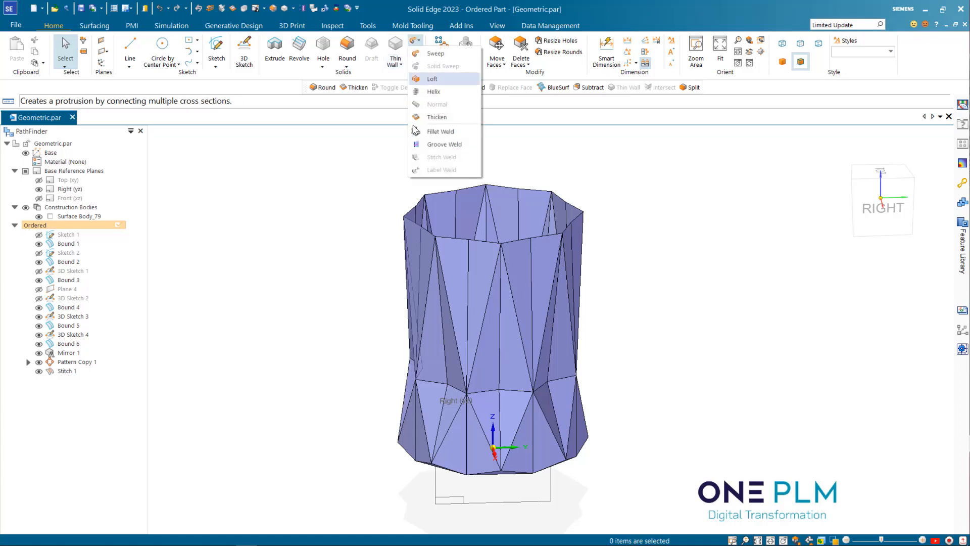
{"action": "left_click", "coordinate": [432, 121]}
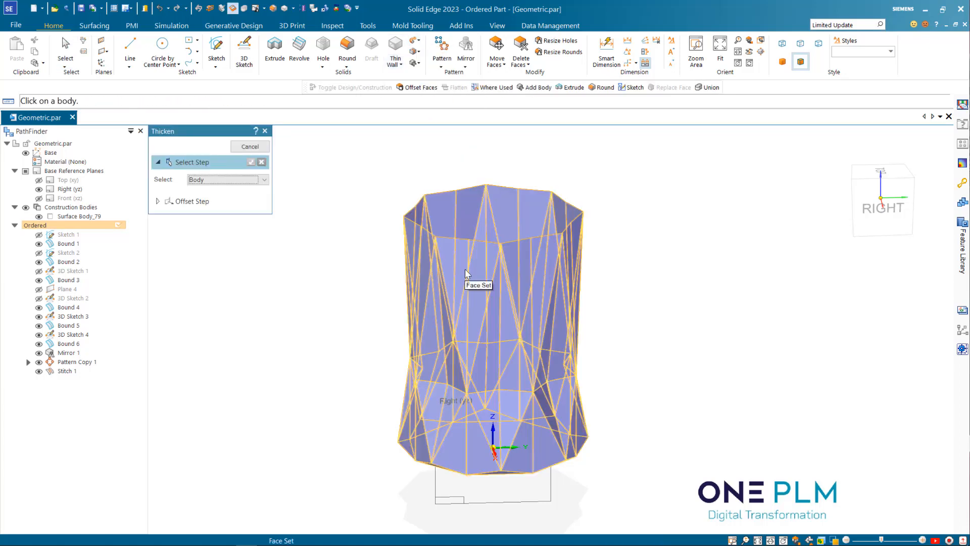
{"action": "left_click", "coordinate": [465, 269]}
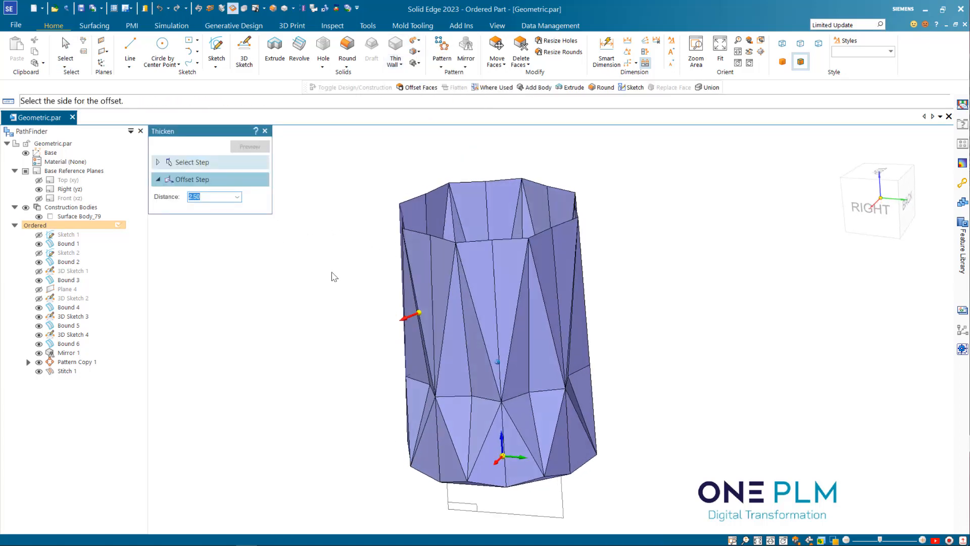
{"action": "left_click", "coordinate": [348, 325]}
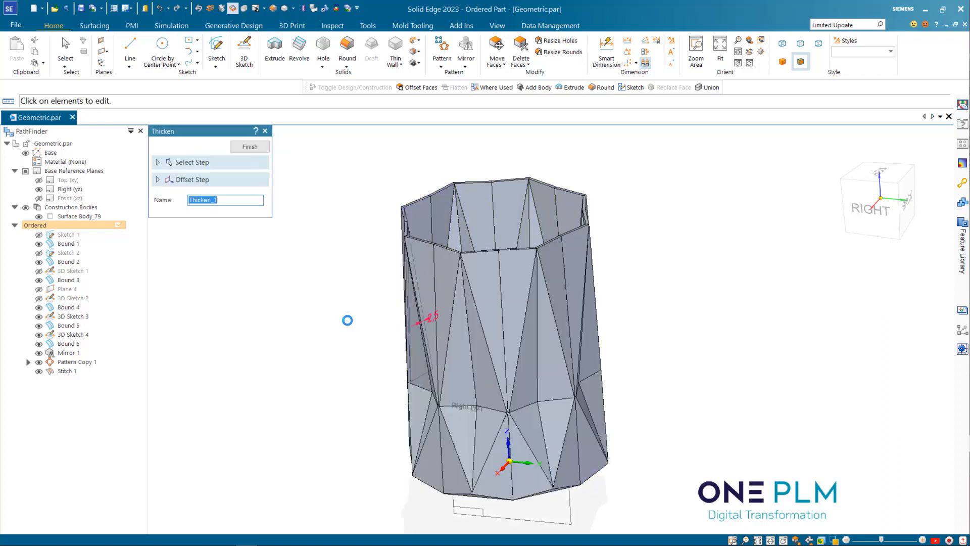
{"action": "left_click", "coordinate": [249, 147]}
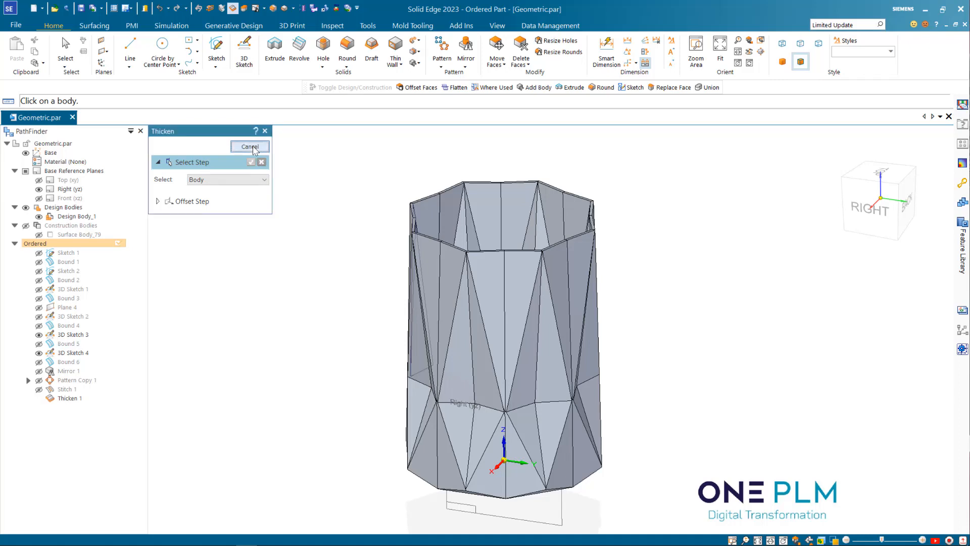
{"action": "left_click", "coordinate": [251, 147]}
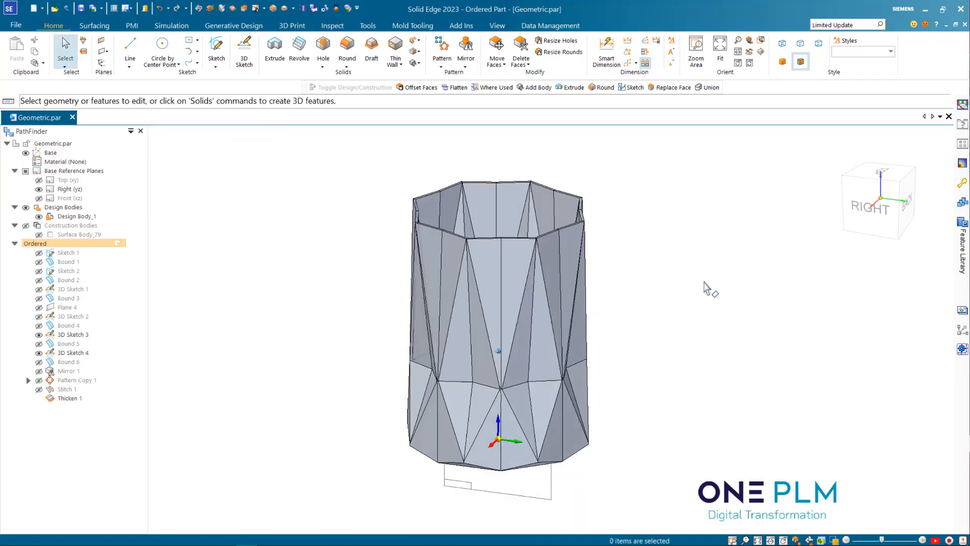
Inspect the corner joints along the thickened body's upper rim up close
{"action": "scroll", "coordinate": [706, 285], "scroll_direction": "up", "scroll_amount": 10}
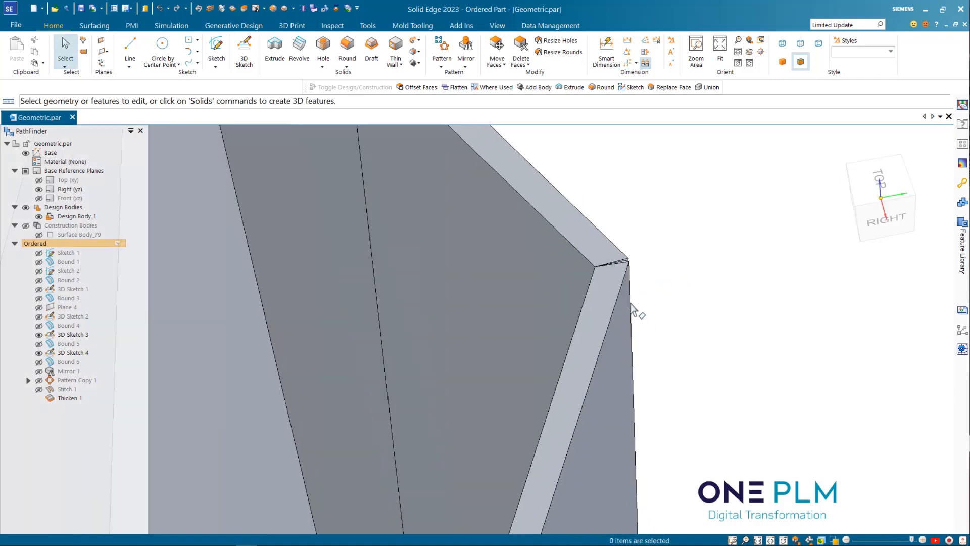
{"action": "middle_click_drag", "start_coordinate": [625, 210], "coordinate": [675, 213]}
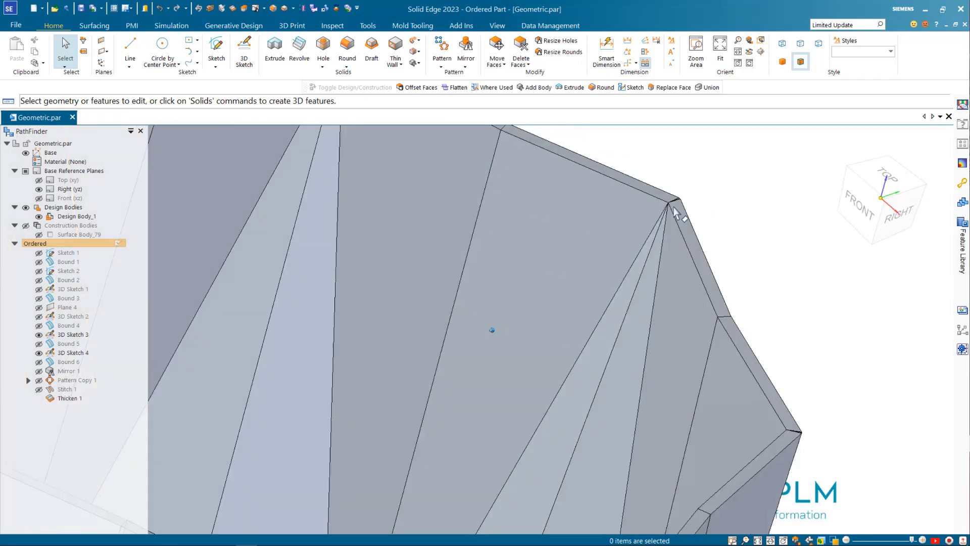
{"action": "scroll", "coordinate": [677, 213], "scroll_direction": "down", "scroll_amount": 6}
{"action": "scroll", "coordinate": [576, 258], "scroll_direction": "up", "scroll_amount": 8}
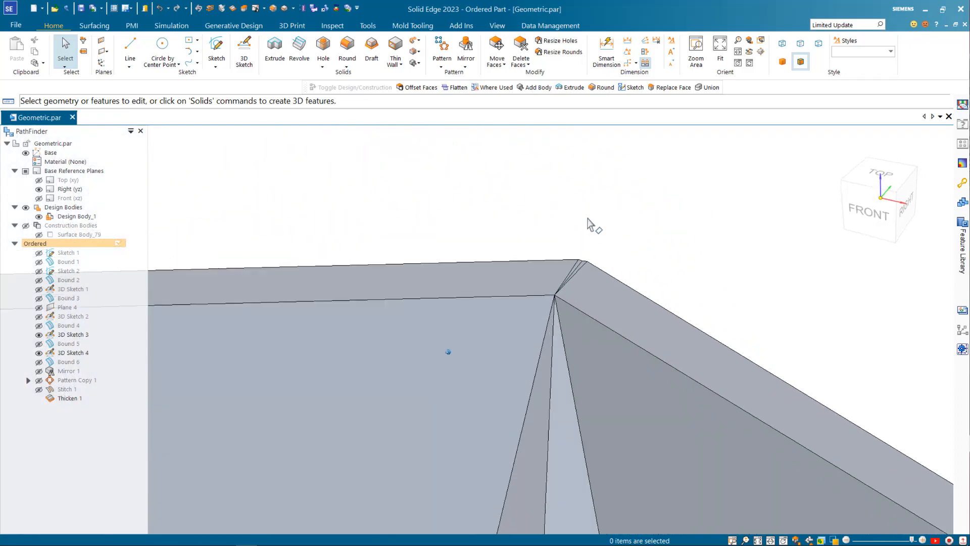
{"action": "middle_click_drag", "start_coordinate": [587, 223], "coordinate": [623, 202]}
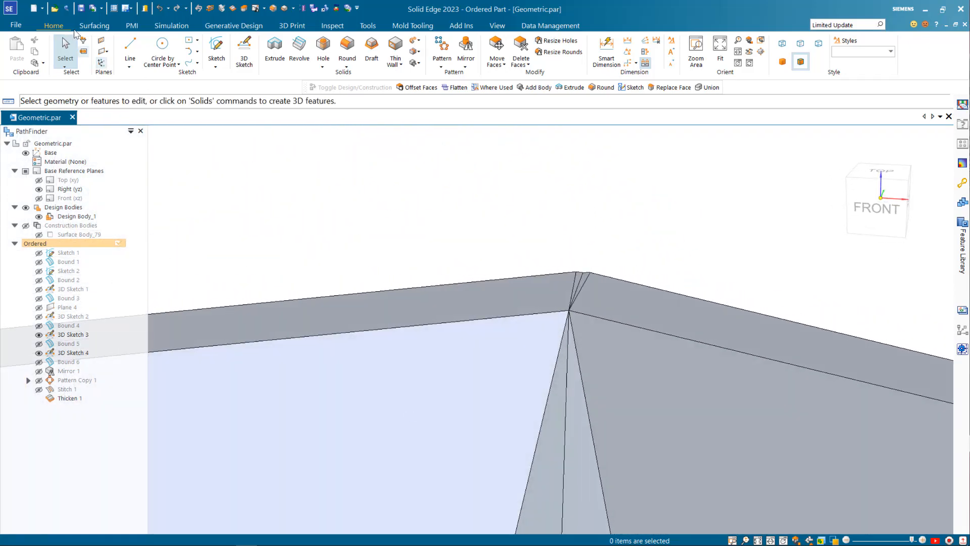
{"action": "left_click", "coordinate": [98, 28]}
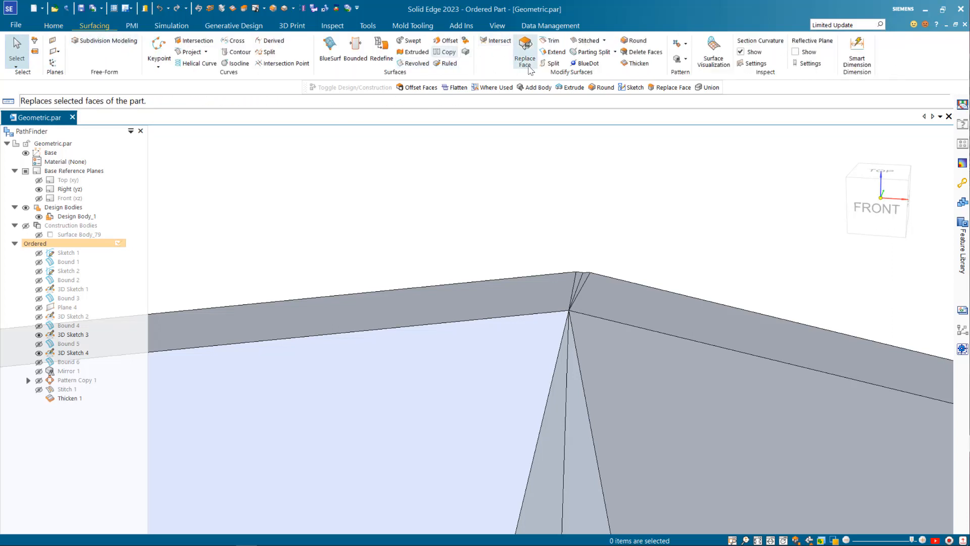
Replace the narrow triangular faces at one upper rim corner with the adjacent flat rim face
{"action": "left_click", "coordinate": [525, 51]}
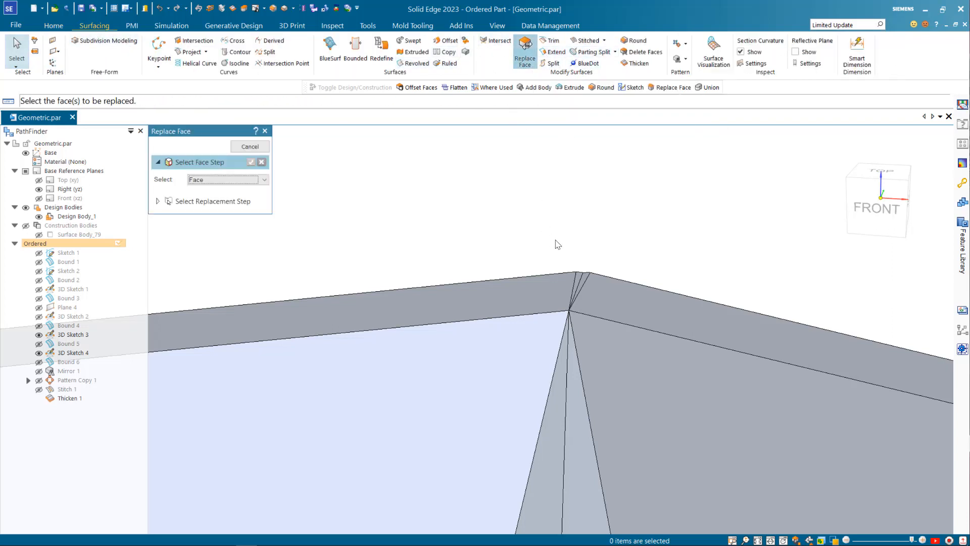
{"action": "middle_click_drag", "start_coordinate": [559, 243], "coordinate": [601, 324]}
{"action": "right_click", "coordinate": [609, 256]}
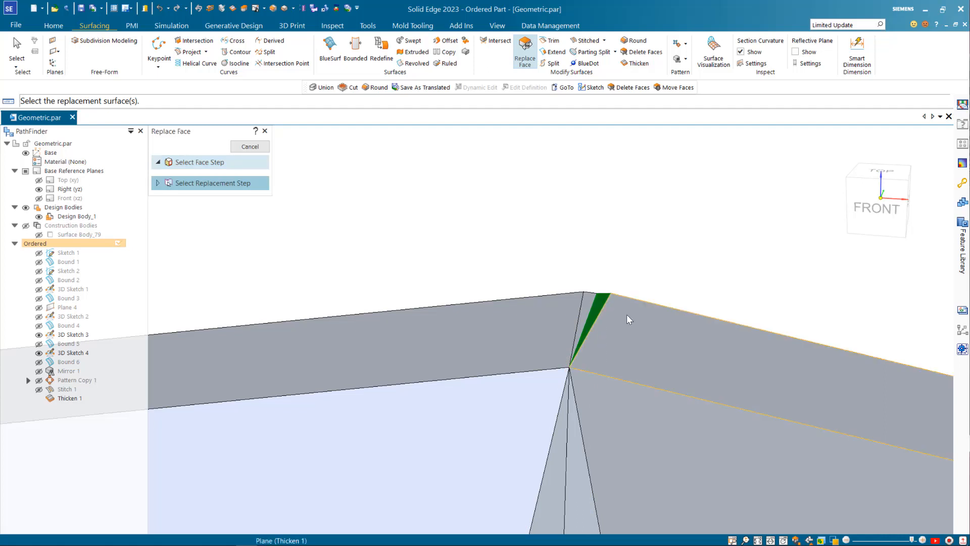
{"action": "left_click", "coordinate": [627, 314]}
{"action": "middle_click_drag", "start_coordinate": [594, 261], "coordinate": [529, 307]}
{"action": "left_click", "coordinate": [537, 305]}
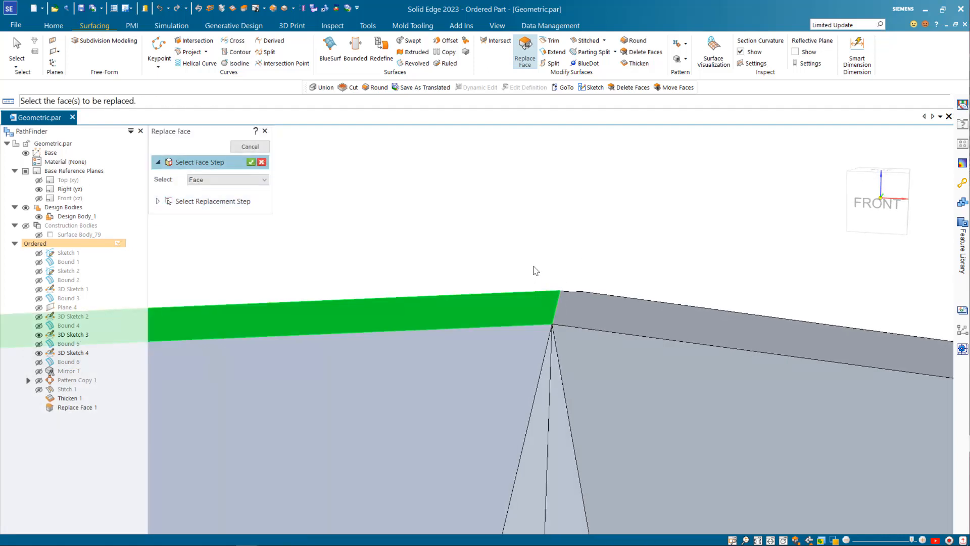
{"action": "left_click", "coordinate": [261, 162]}
Replace the two sliver faces at another rim corner with the neighbouring long rim face
{"action": "middle_click_drag", "start_coordinate": [499, 258], "coordinate": [363, 291]}
{"action": "scroll", "coordinate": [375, 295], "scroll_direction": "up", "scroll_amount": 5}
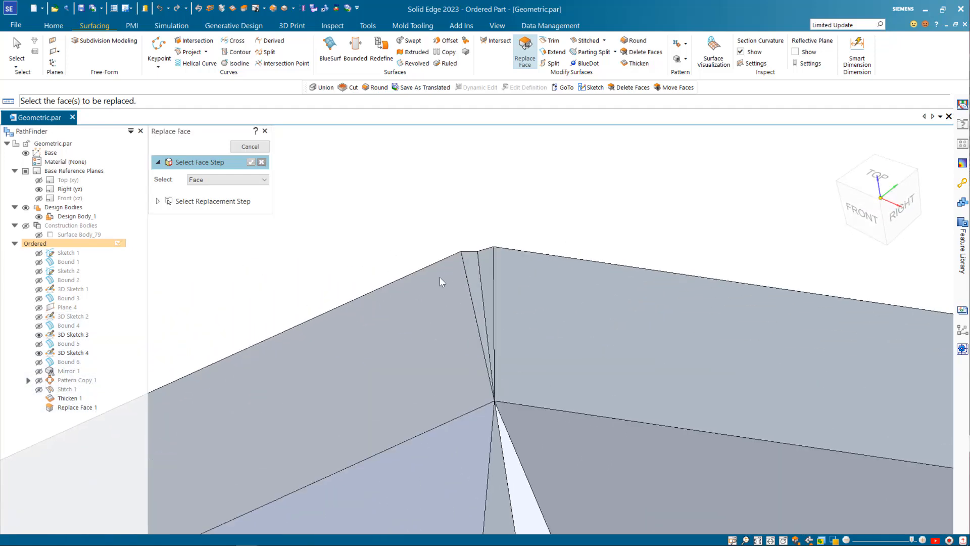
{"action": "right_click", "coordinate": [470, 241]}
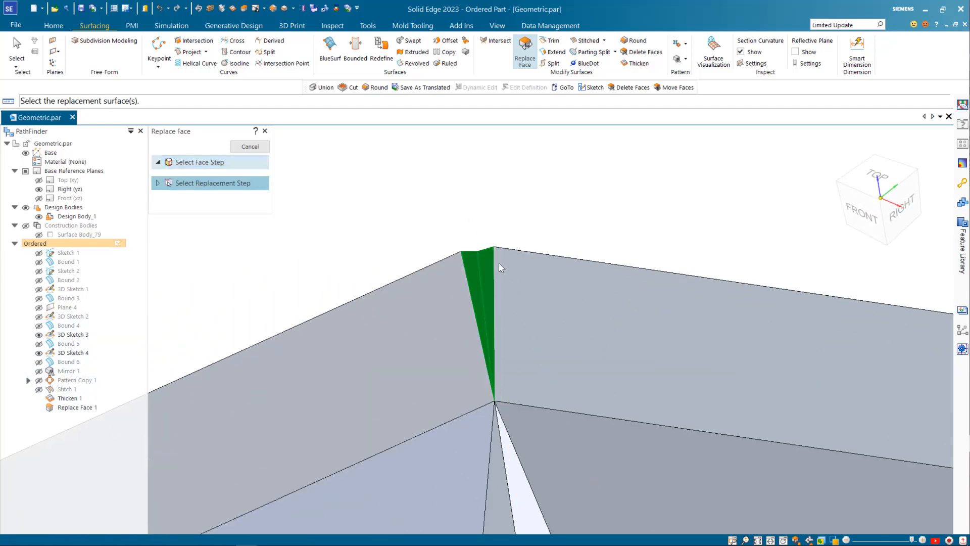
{"action": "left_click", "coordinate": [507, 275]}
{"action": "right_click", "coordinate": [445, 207]}
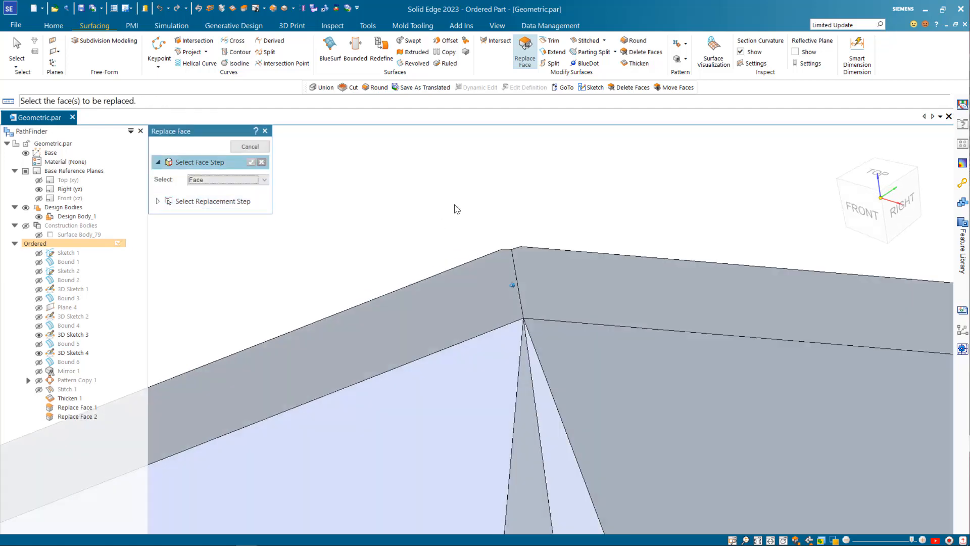
Show the vessel in shaded display without visible edges and end the Replace Face command
{"action": "scroll", "coordinate": [466, 244], "scroll_direction": "down", "scroll_amount": 5}
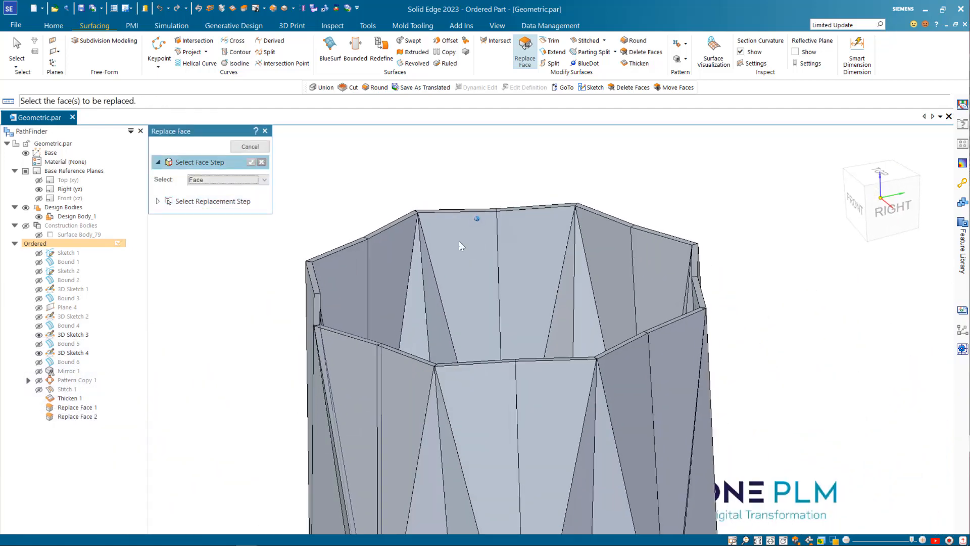
{"action": "scroll", "coordinate": [395, 213], "scroll_direction": "up", "scroll_amount": 5}
{"action": "scroll", "coordinate": [398, 225], "scroll_direction": "down", "scroll_amount": 5}
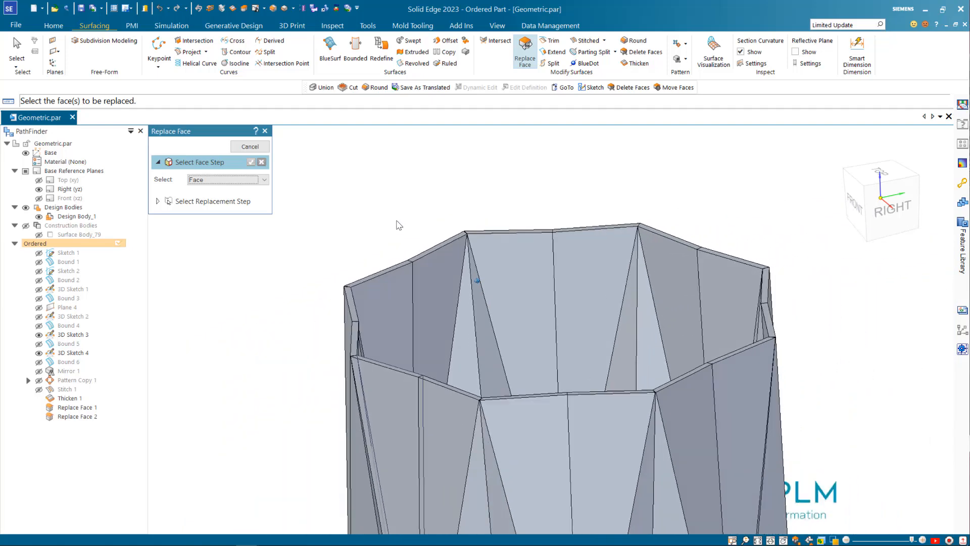
{"action": "middle_click_drag", "start_coordinate": [398, 225], "coordinate": [643, 230]}
{"action": "left_click", "coordinate": [498, 27]}
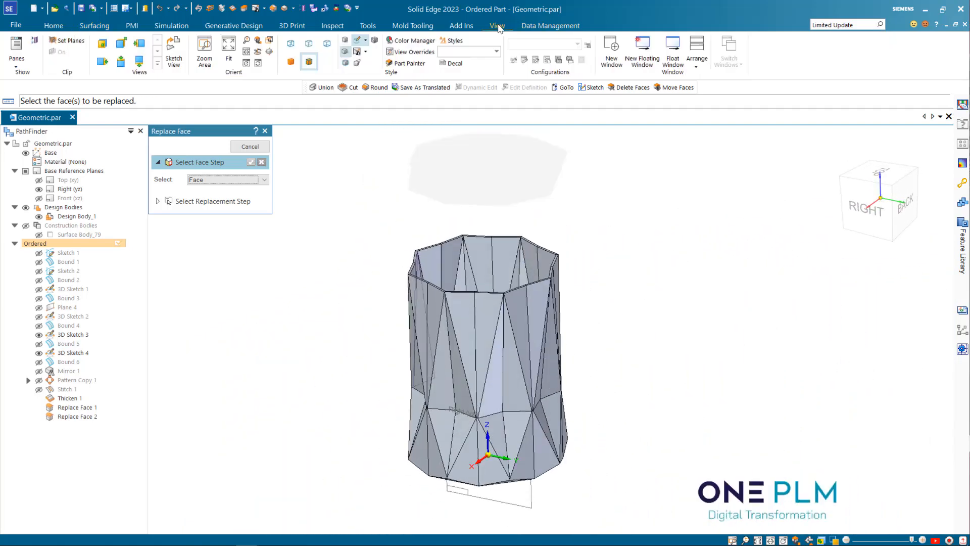
{"action": "left_click", "coordinate": [291, 61]}
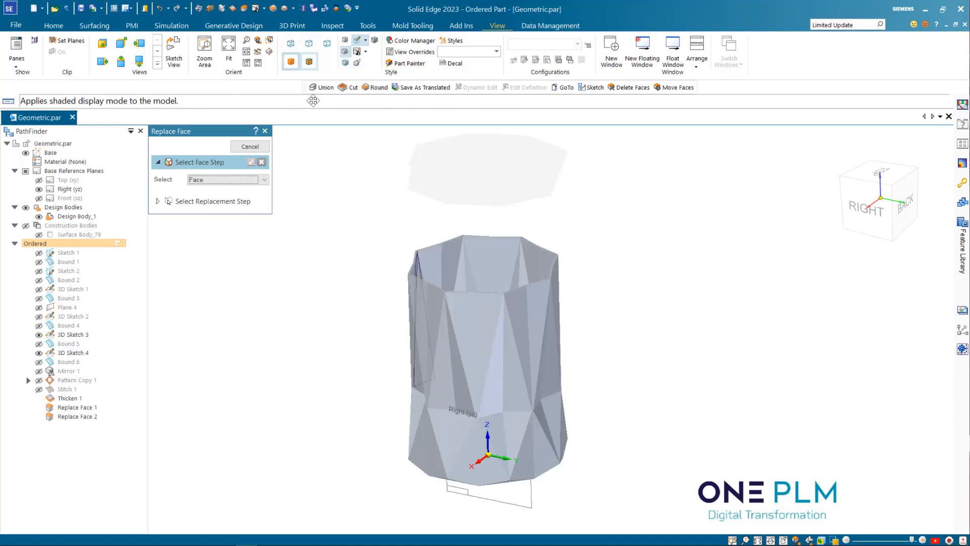
{"action": "key", "text": "ctrl+r"}
{"action": "middle_click_drag", "start_coordinate": [719, 294], "coordinate": [282, 271]}
{"action": "left_click", "coordinate": [252, 147]}
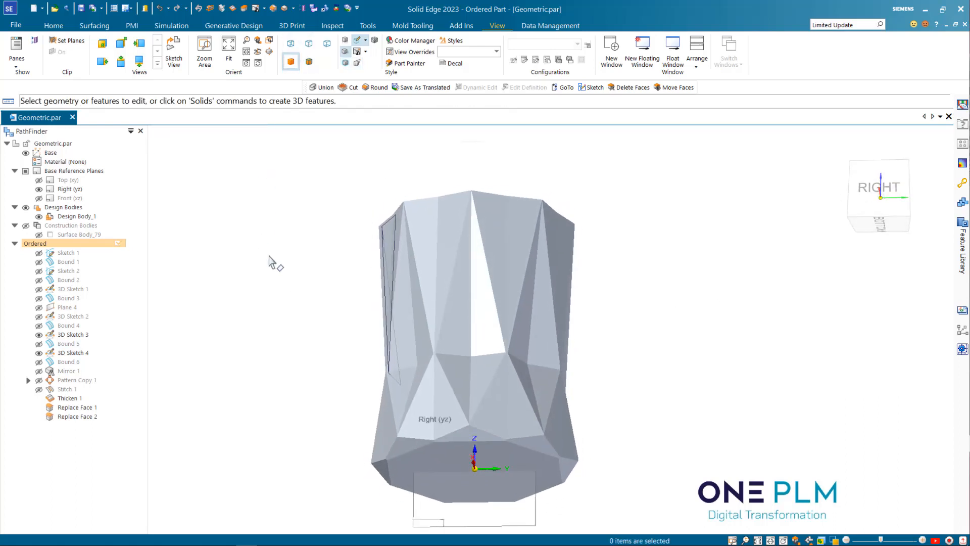
Hide all sketches and all reference planes in the part
{"action": "right_click", "coordinate": [272, 259]}
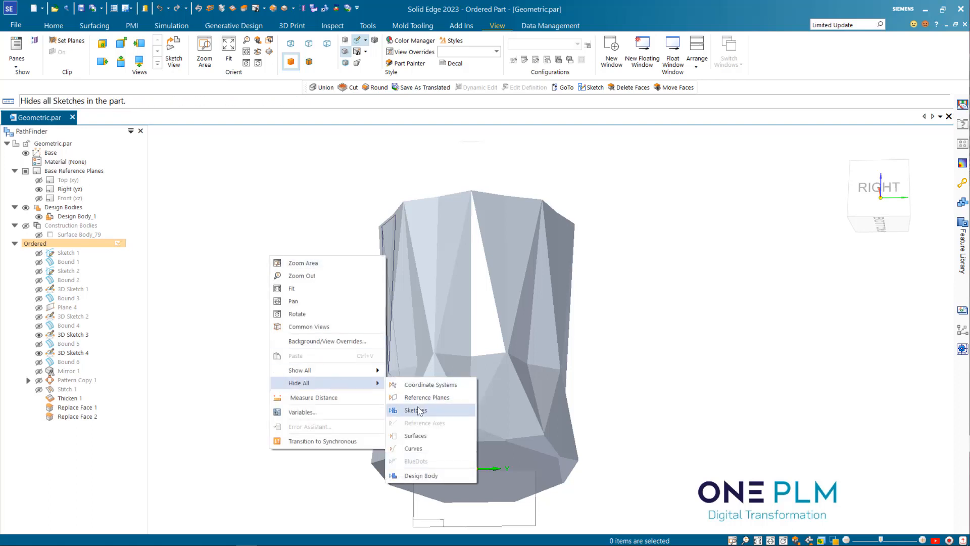
{"action": "left_click", "coordinate": [417, 410]}
{"action": "right_click", "coordinate": [287, 295]}
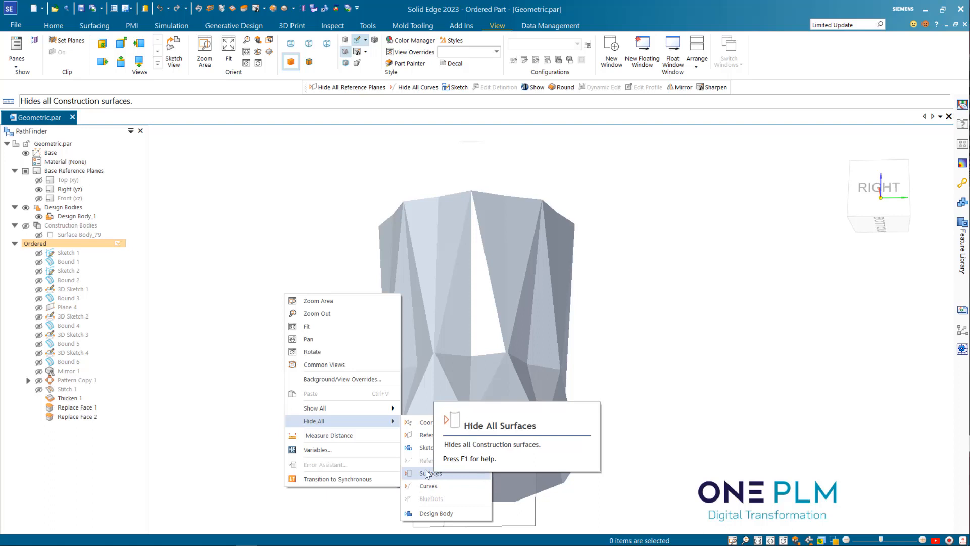
{"action": "left_click", "coordinate": [427, 435]}
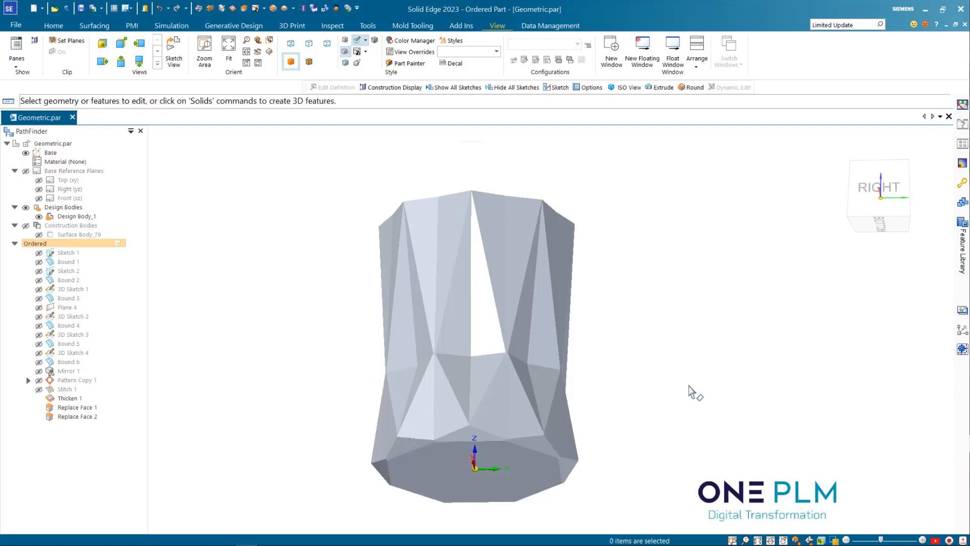
Hide all coordinate systems, leaving only the vessel body in the view
{"action": "middle_click_drag", "start_coordinate": [688, 391], "coordinate": [264, 265]}
{"action": "right_click", "coordinate": [263, 262]}
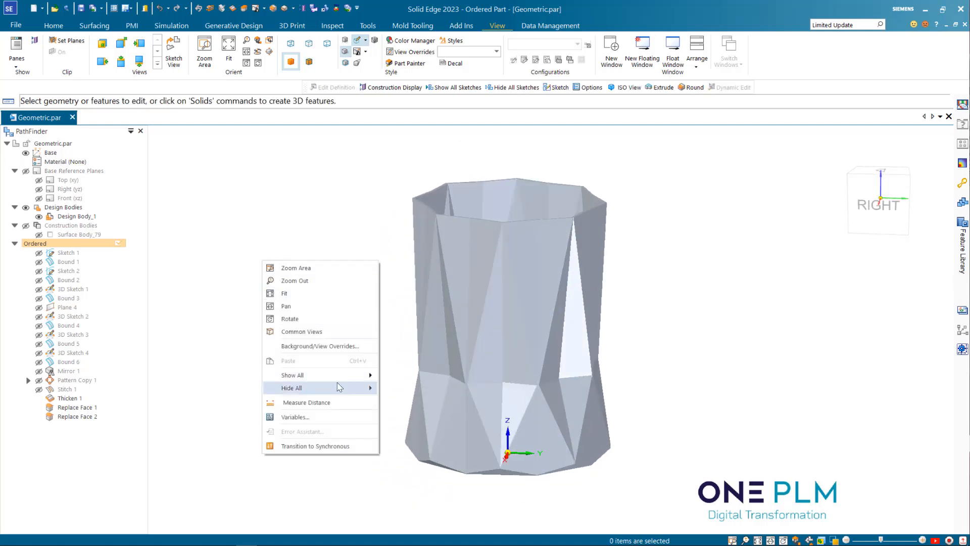
{"action": "mouse_move", "coordinate": [358, 389]}
{"action": "left_click", "coordinate": [417, 399]}
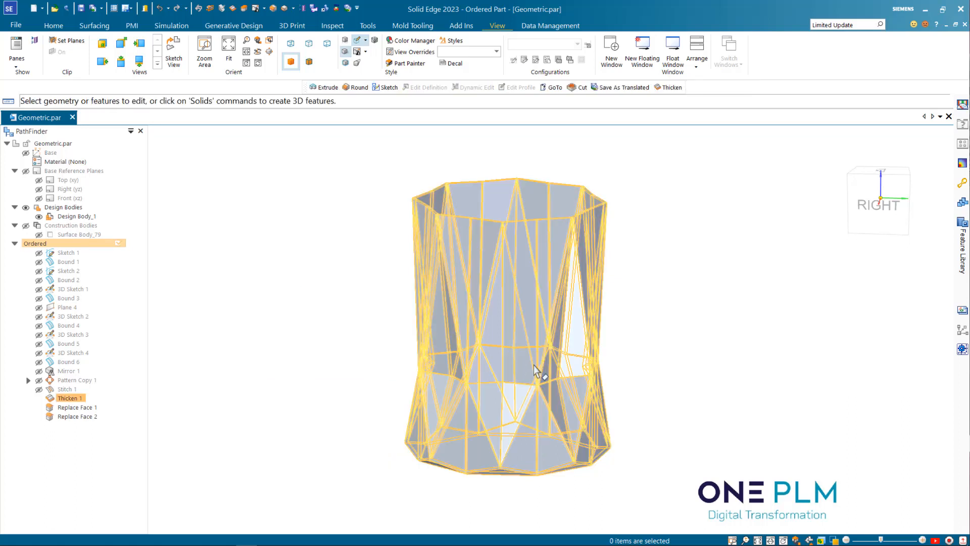
{"action": "middle_click_drag", "start_coordinate": [675, 332], "coordinate": [699, 299]}
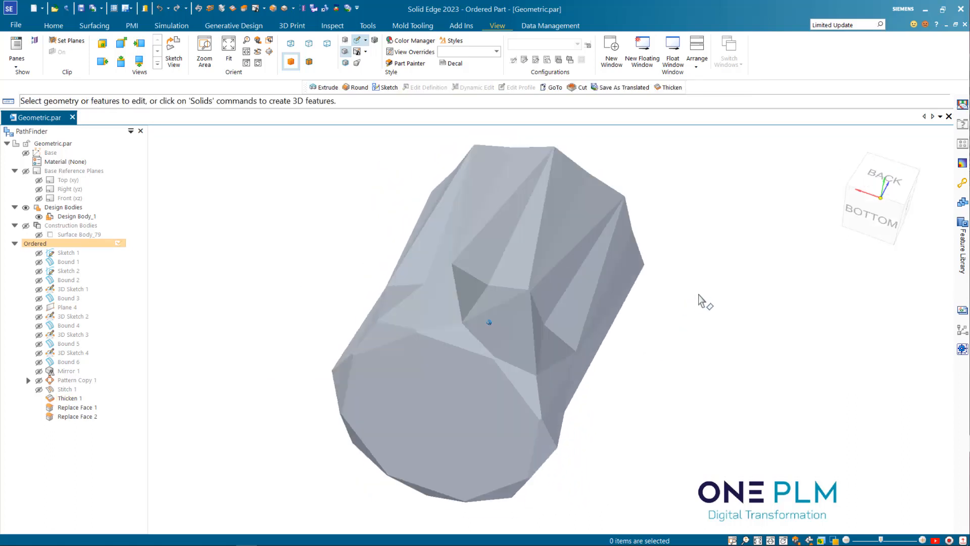